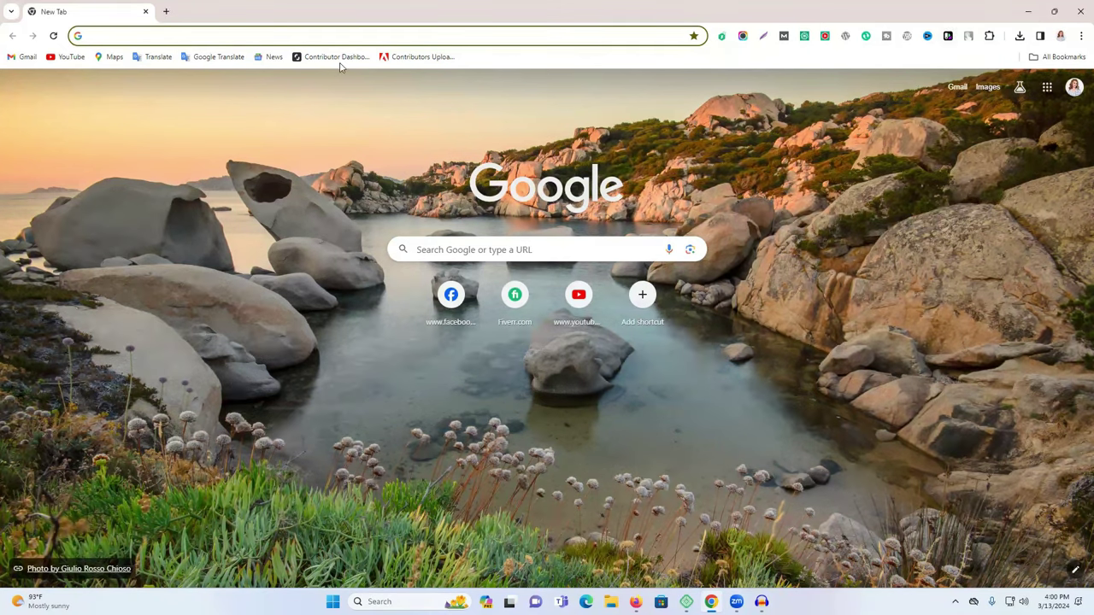
Step: Search the web for "wp localhost" and open the LocalWP website from the results
left_click(338, 34)
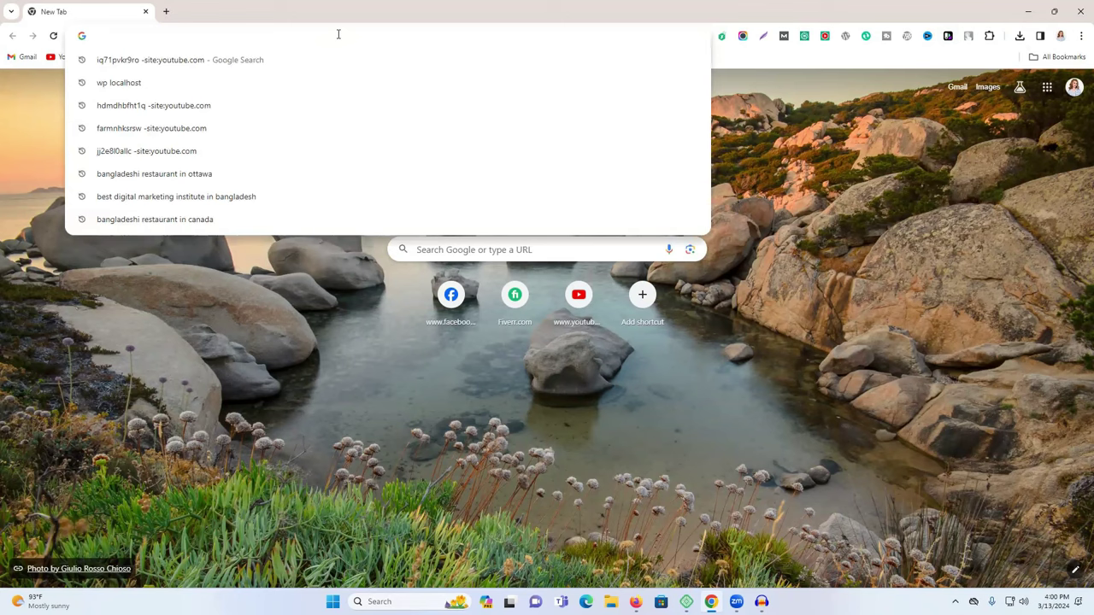
type("wp")
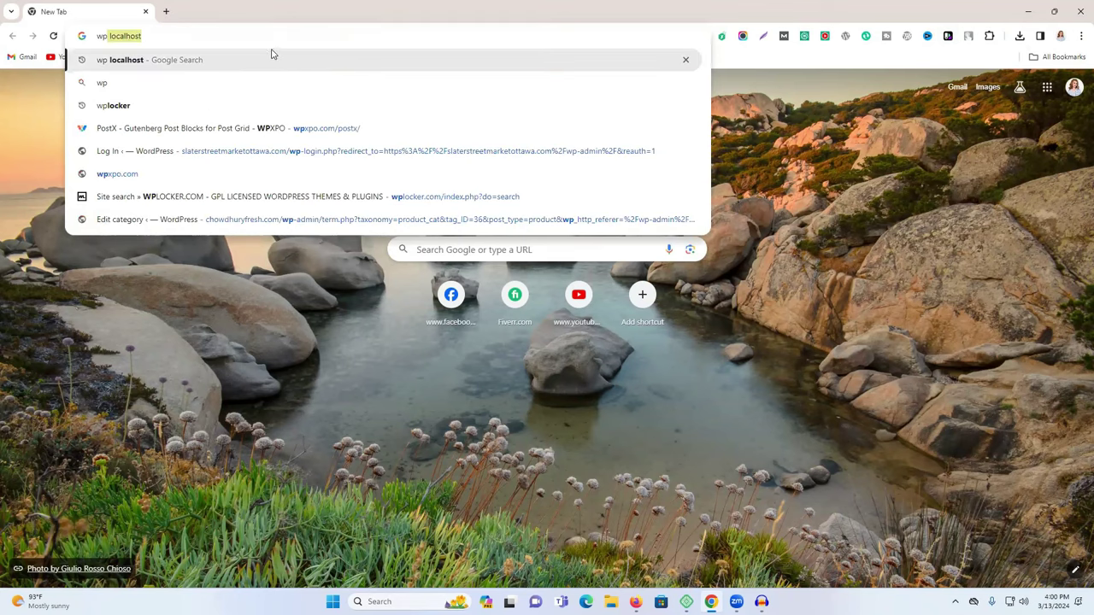
left_click(272, 56)
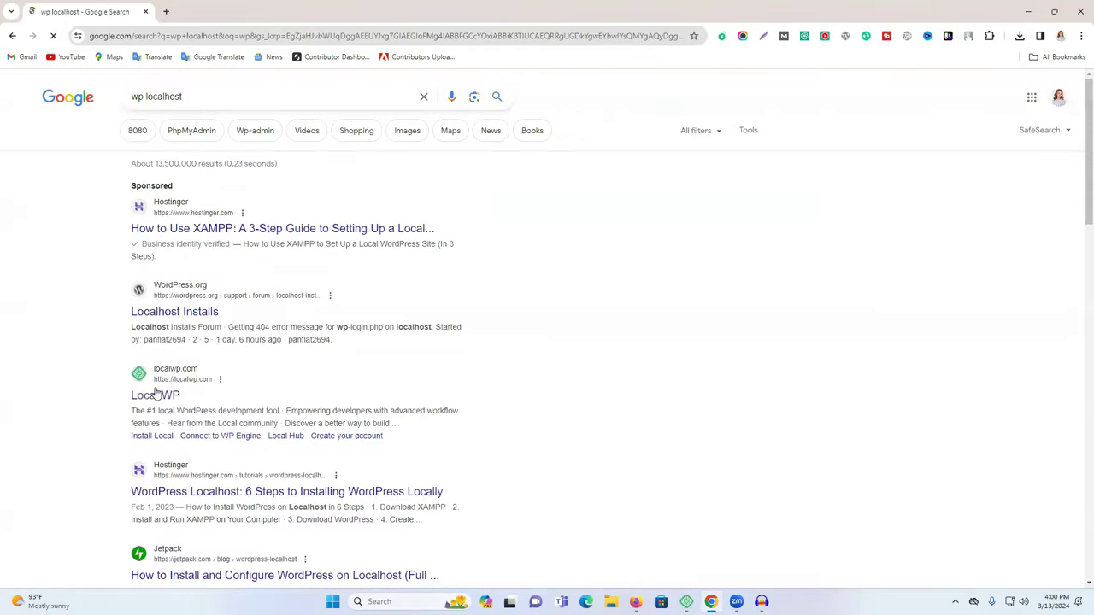
left_click(155, 395)
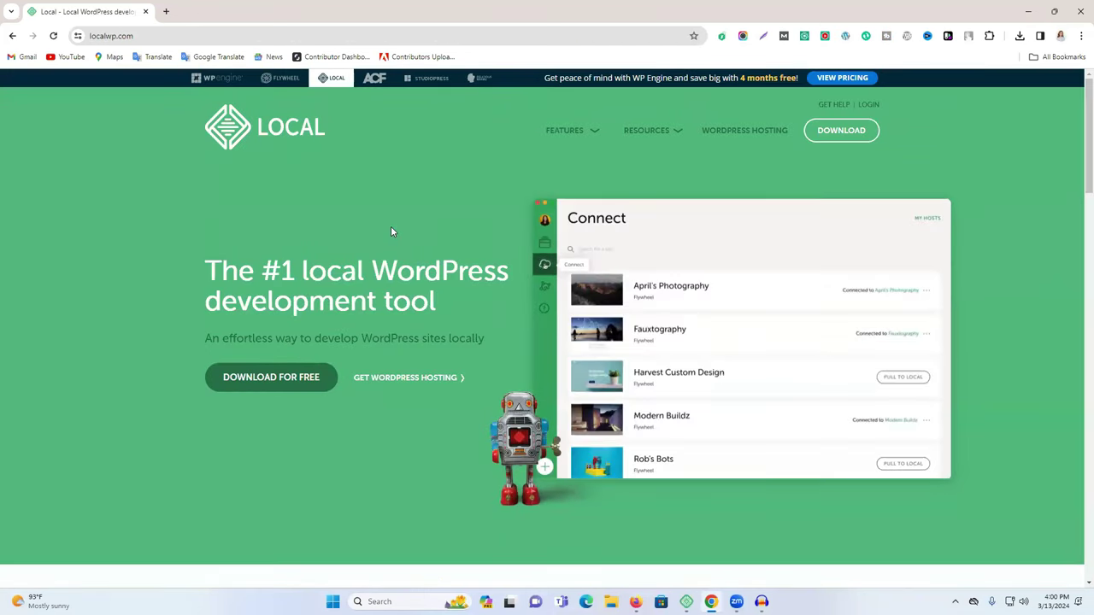
scroll(386, 244, "down", 1)
scroll(389, 244, "up", 1)
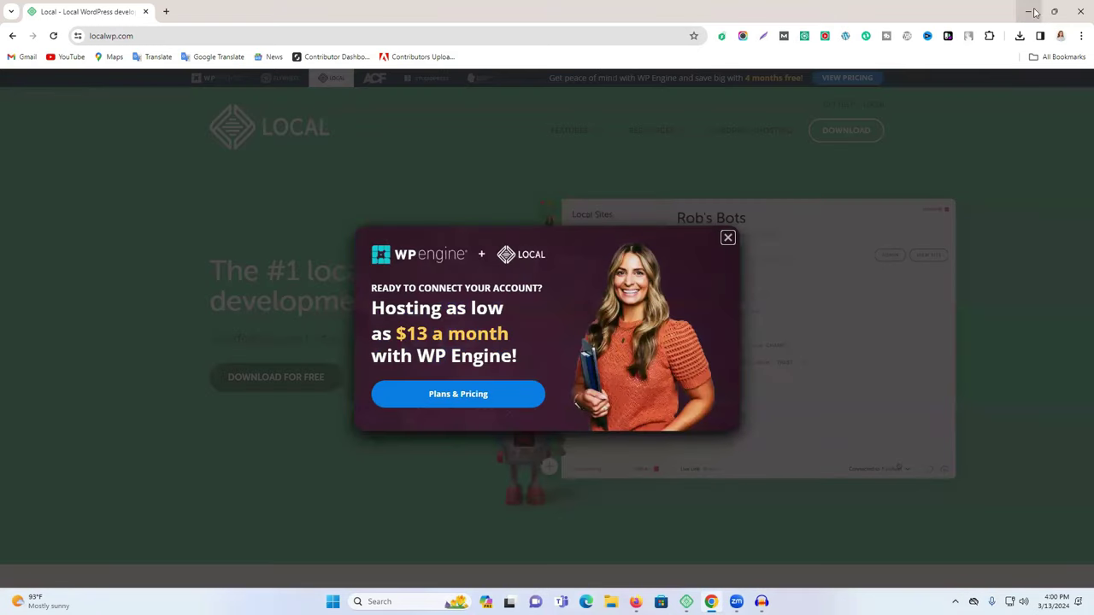
Step: Dismiss the hosting offer, switch to the Local app and open the Newlifeit site's WordPress admin, keeping a single dashboard tab
left_click(727, 239)
left_click(1030, 9)
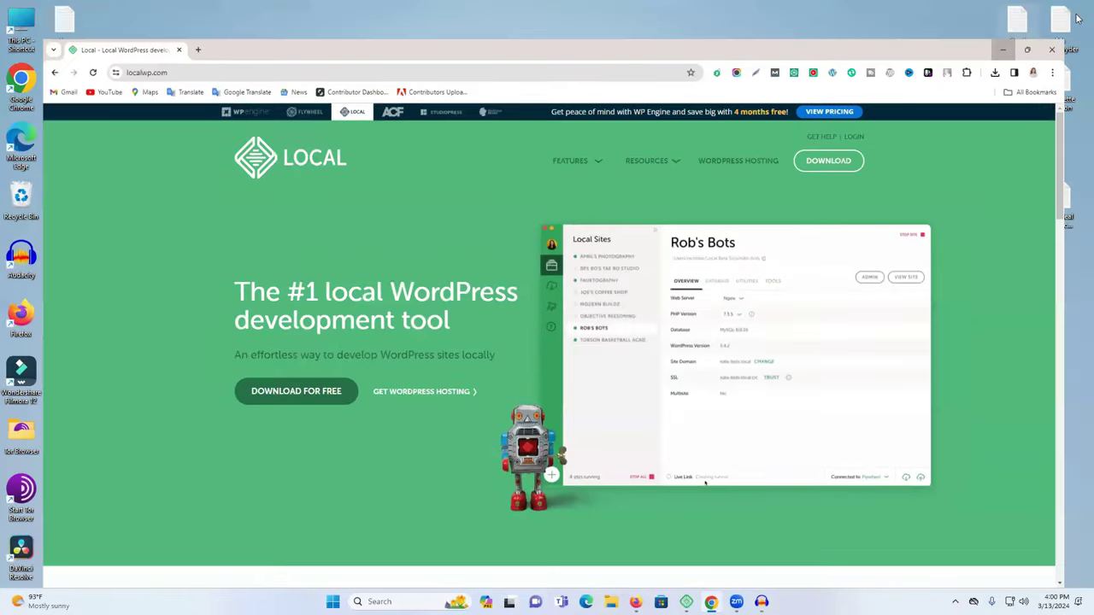
left_click(689, 599)
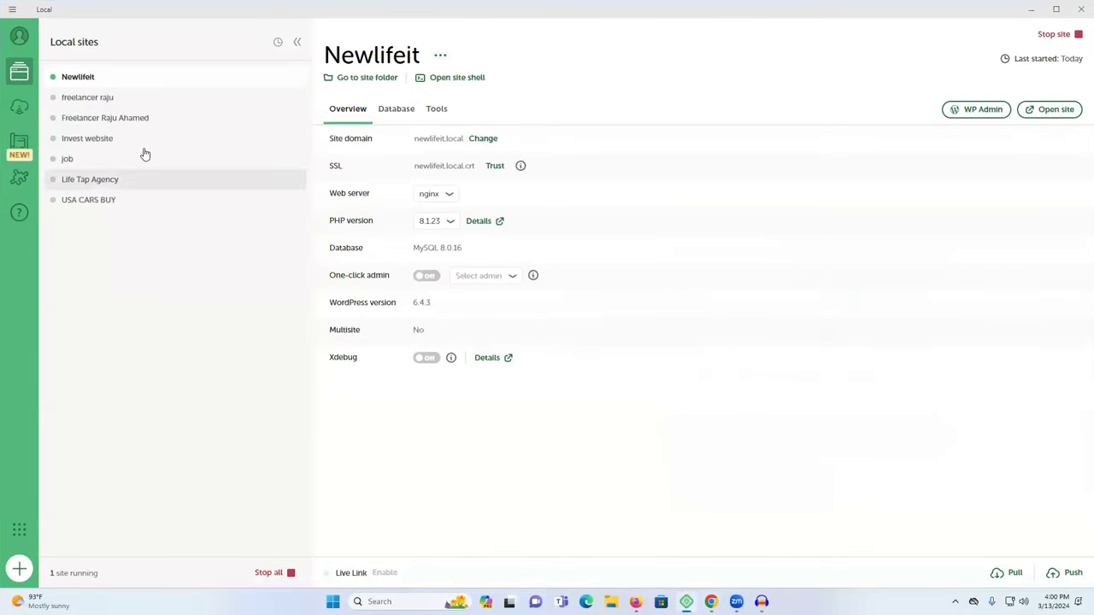
left_click(981, 113)
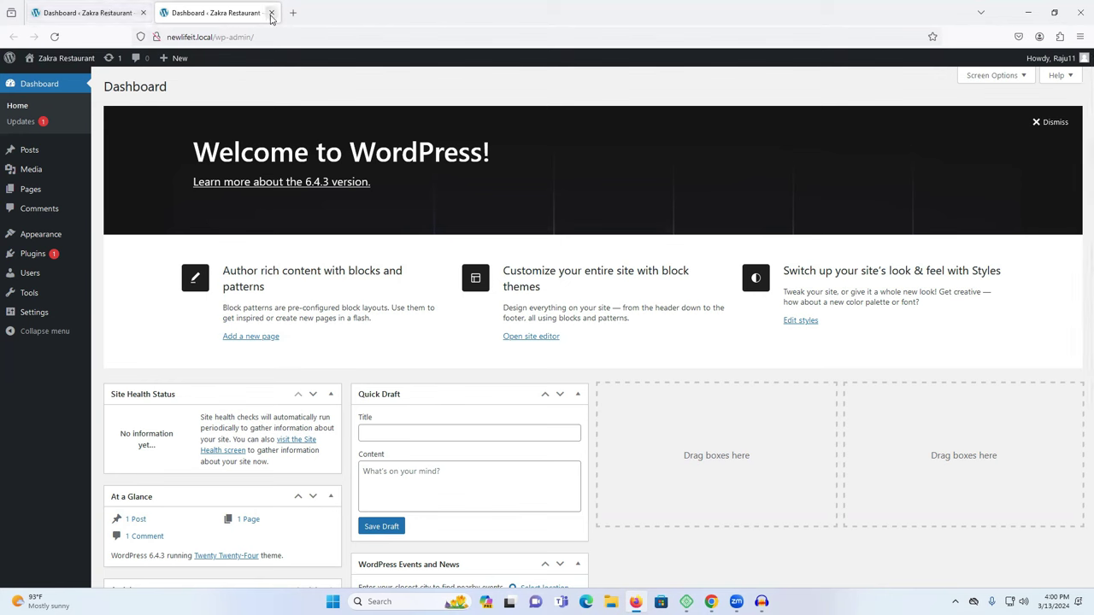
left_click(271, 12)
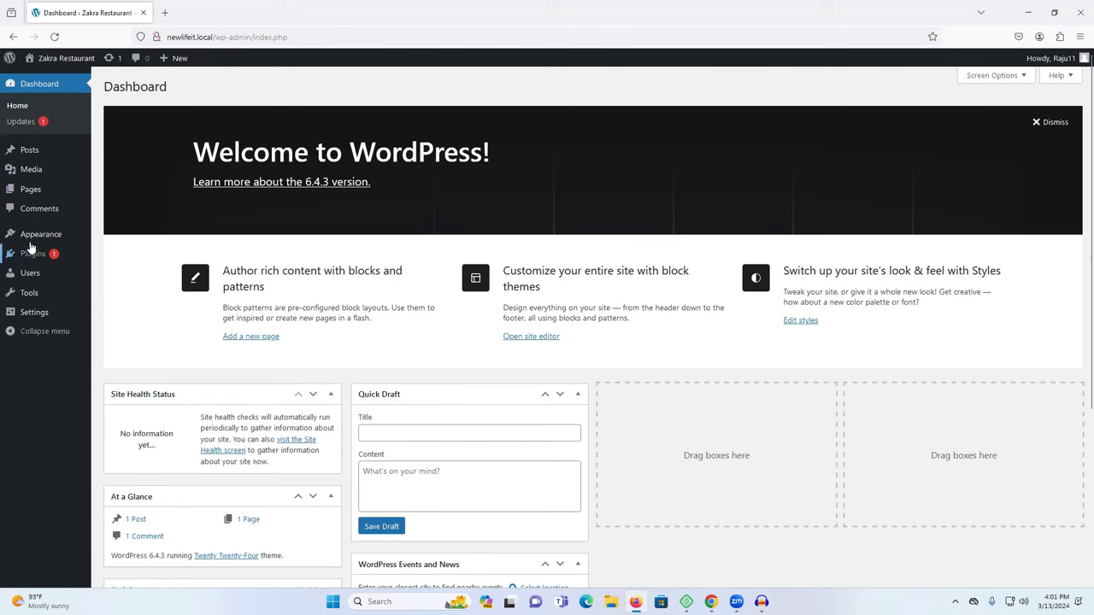
Step: Find the Zakra theme by searching "zakra" among the themes to add, and activate it
left_click(33, 237)
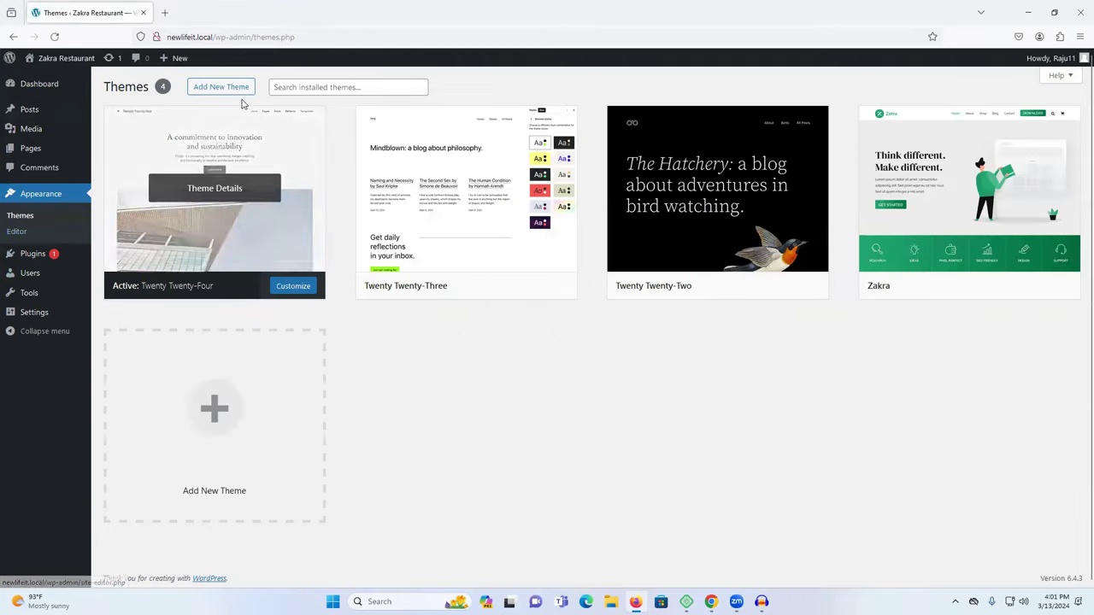
left_click(223, 94)
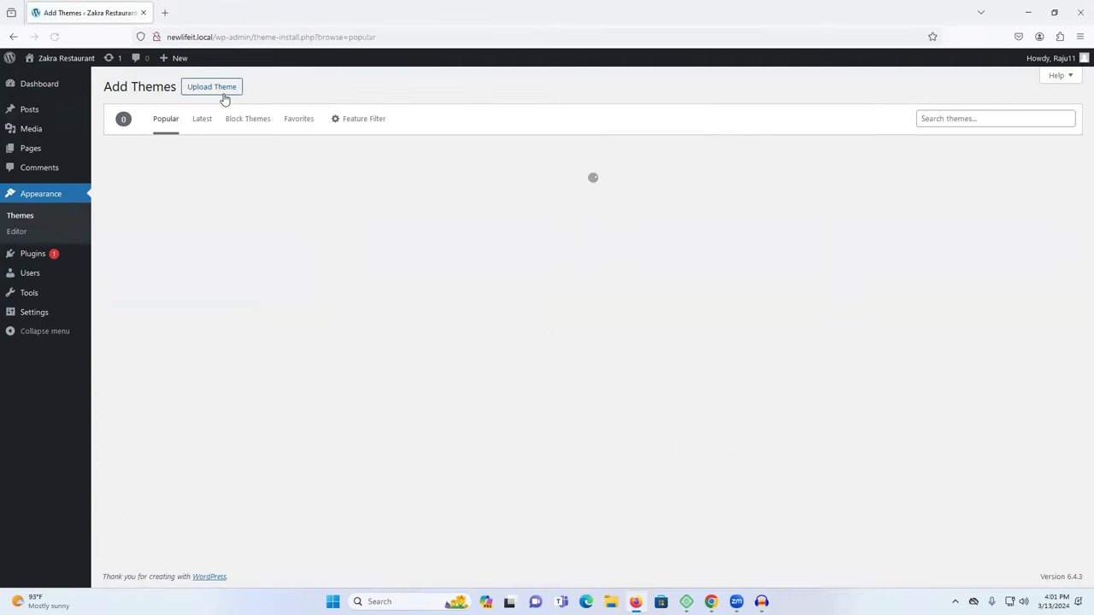
left_click(957, 122)
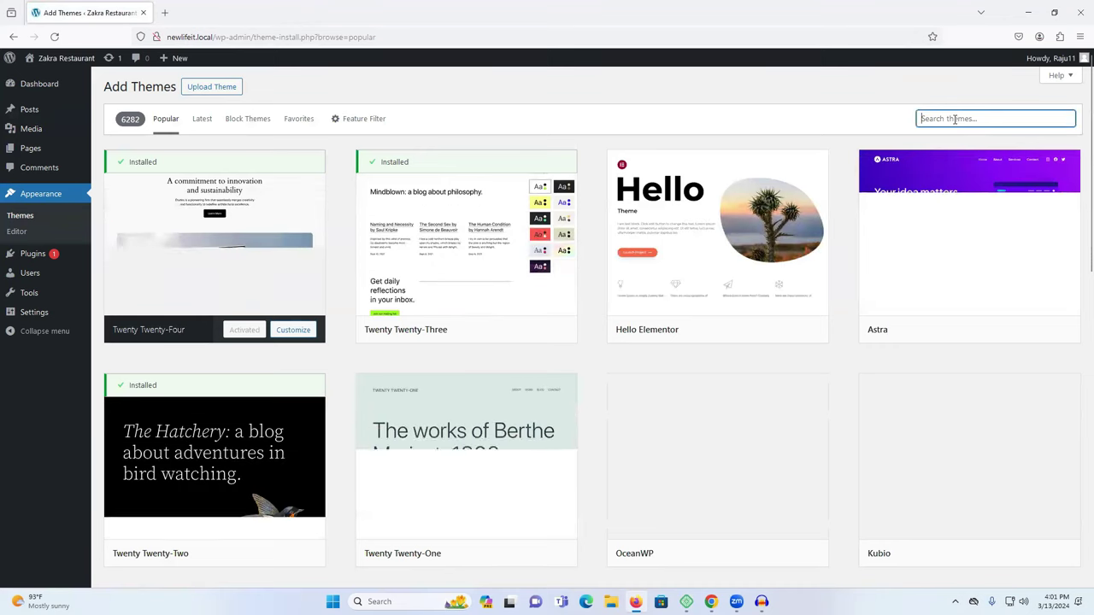
type("z")
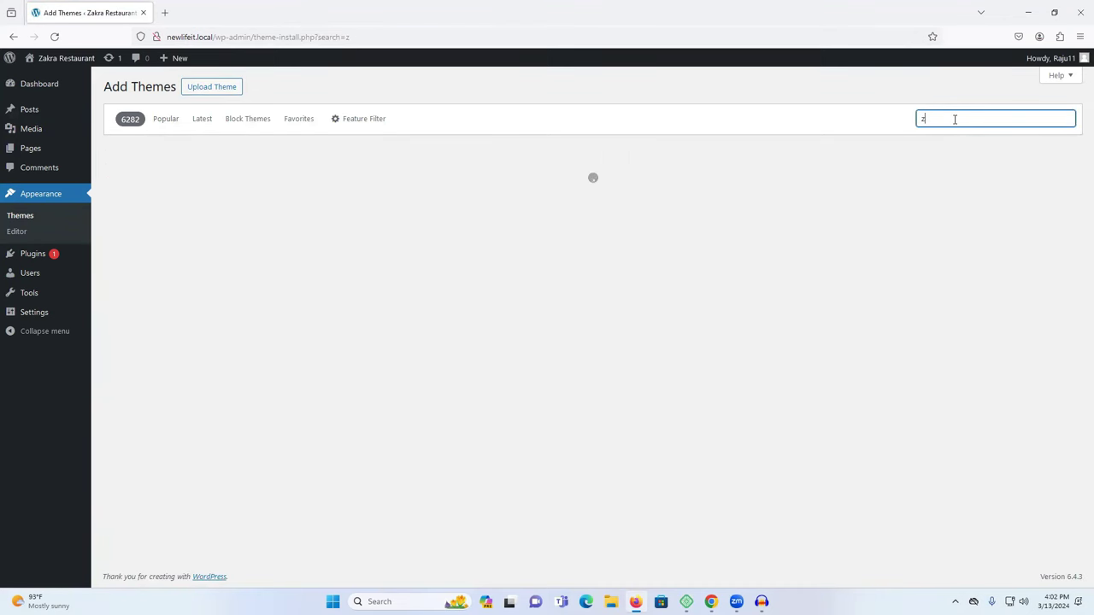
type("akra")
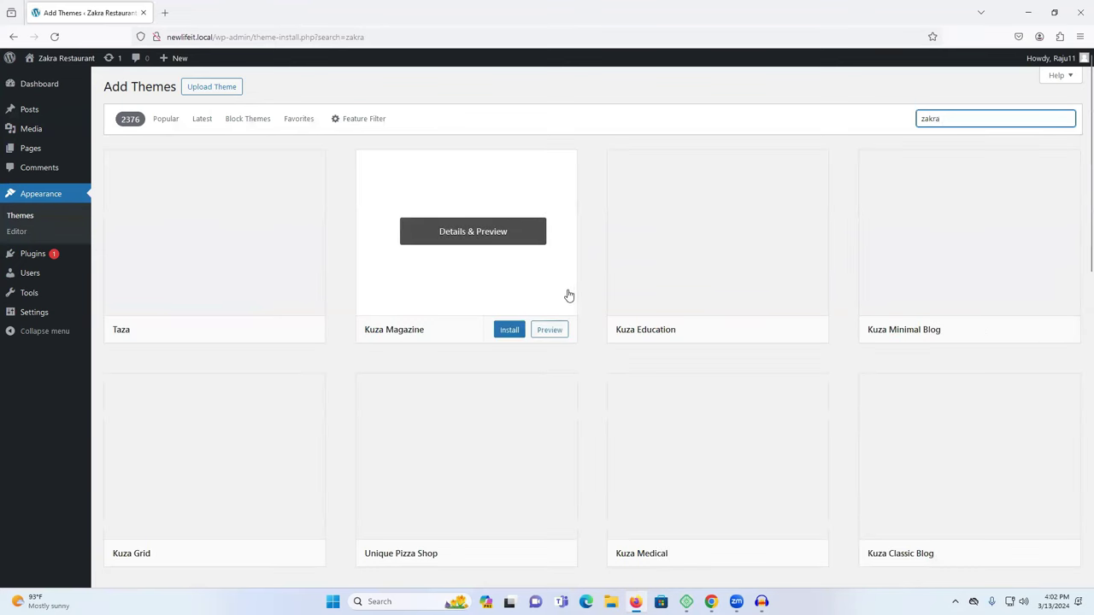
mouse_move(246, 268)
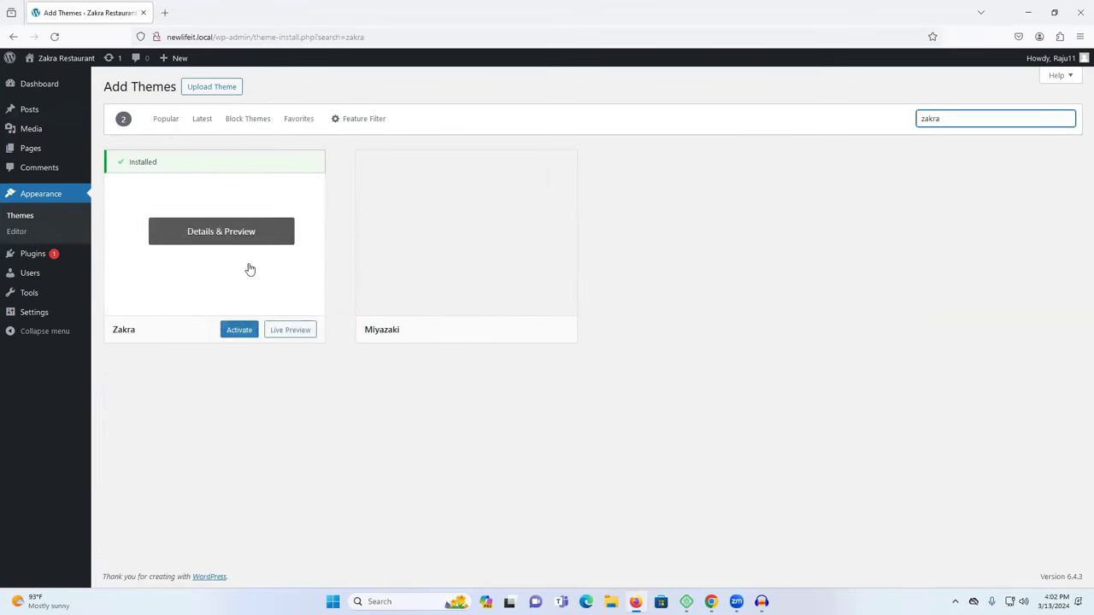
left_click(238, 332)
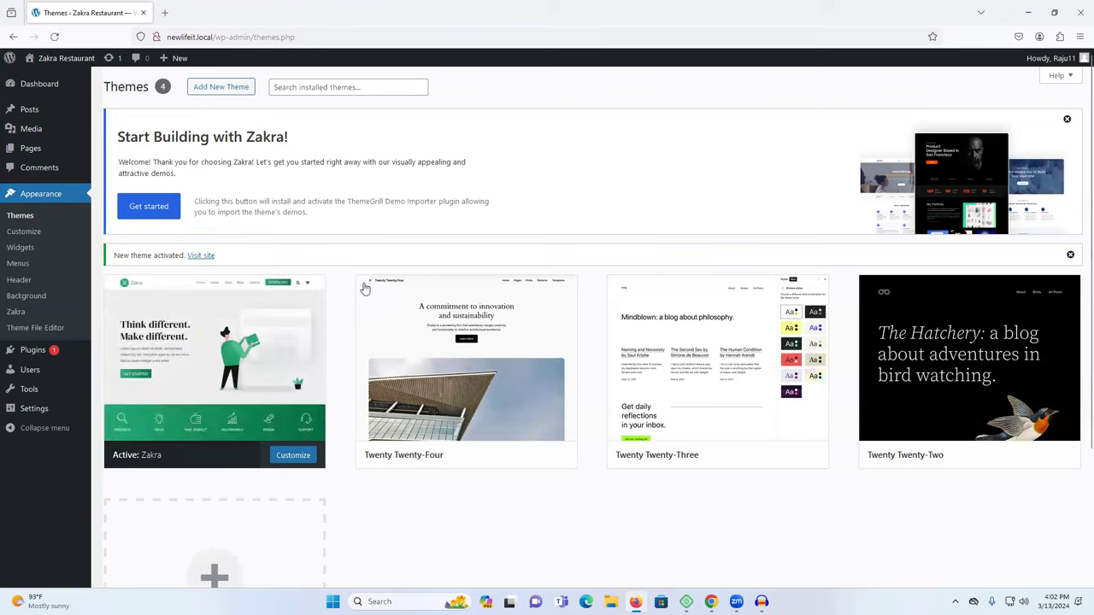
Step: Start the Zakra setup to install the ThemeGrill Demo Importer plugin and open the starter templates
mouse_move(184, 318)
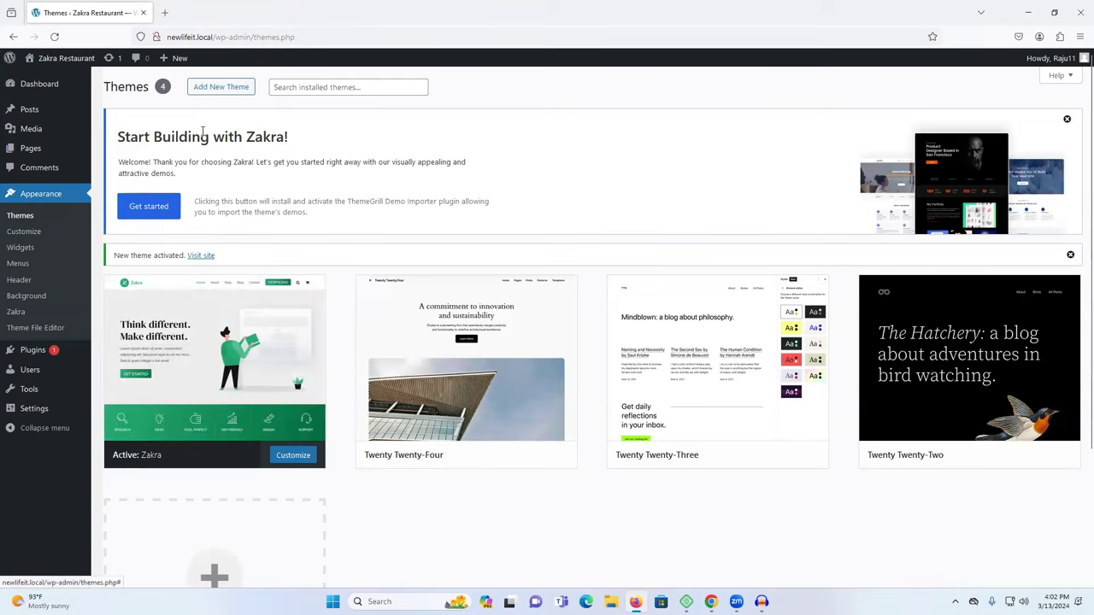
left_click_drag(118, 137, 296, 140)
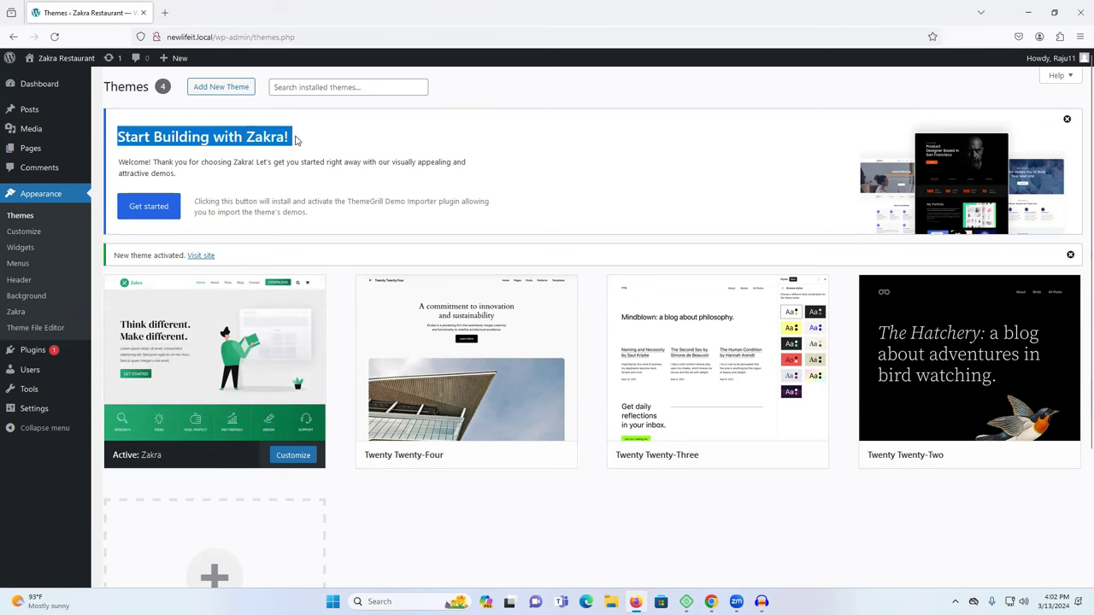
left_click(148, 213)
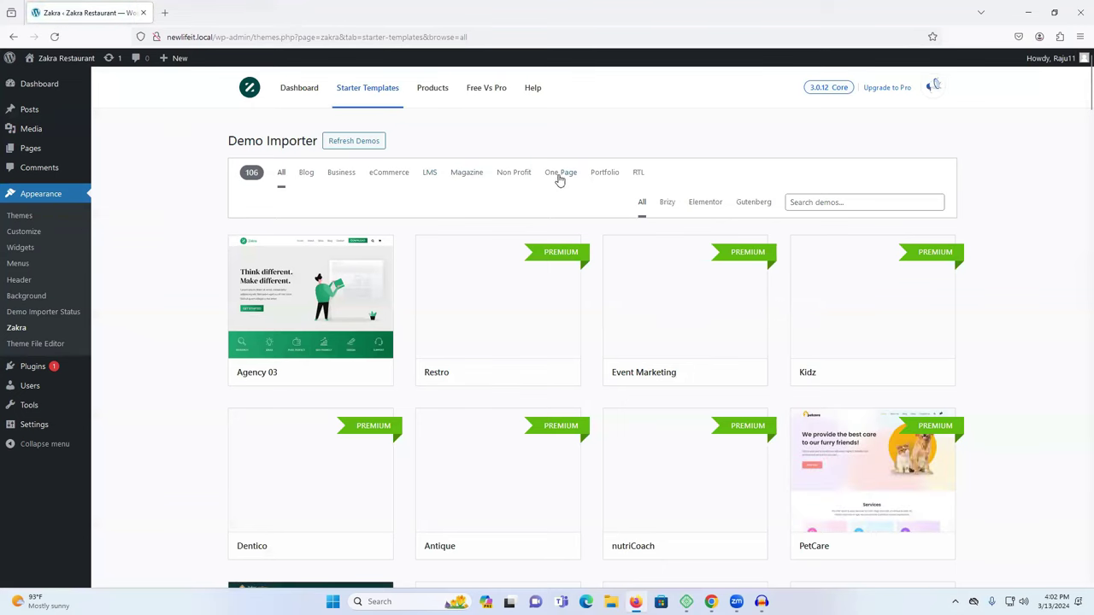
Step: Browse the full list of Zakra starter templates to compare the free and premium demos
scroll(550, 165, "down", 2)
scroll(171, 188, "up", 2)
scroll(171, 188, "down", 7)
scroll(170, 189, "down", 5)
scroll(170, 189, "up", 9)
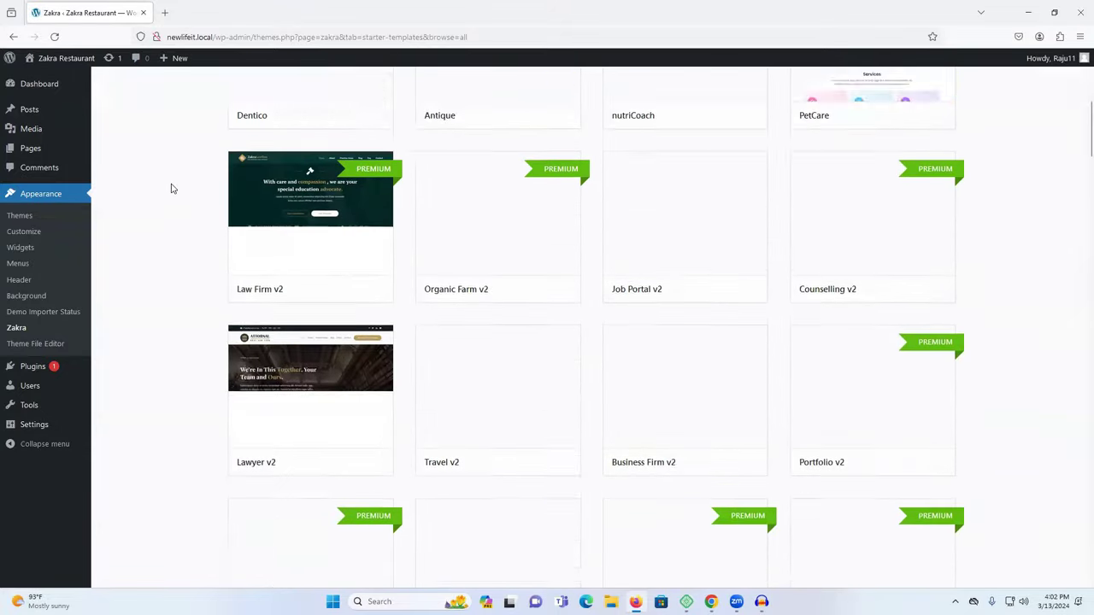
scroll(171, 188, "down", 3)
scroll(171, 188, "down", 20)
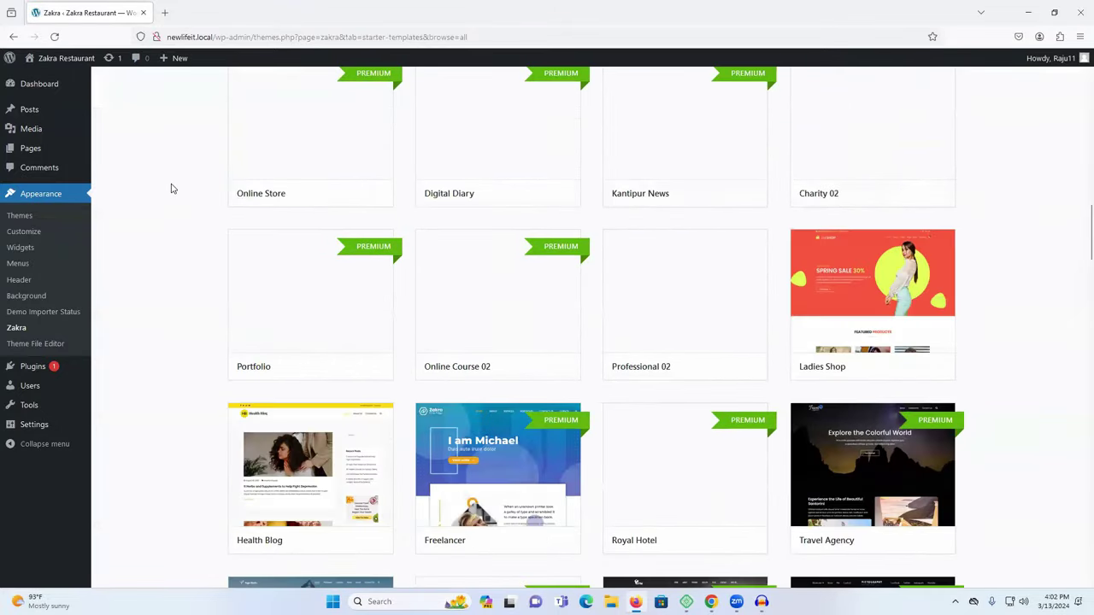
scroll(171, 188, "down", 10)
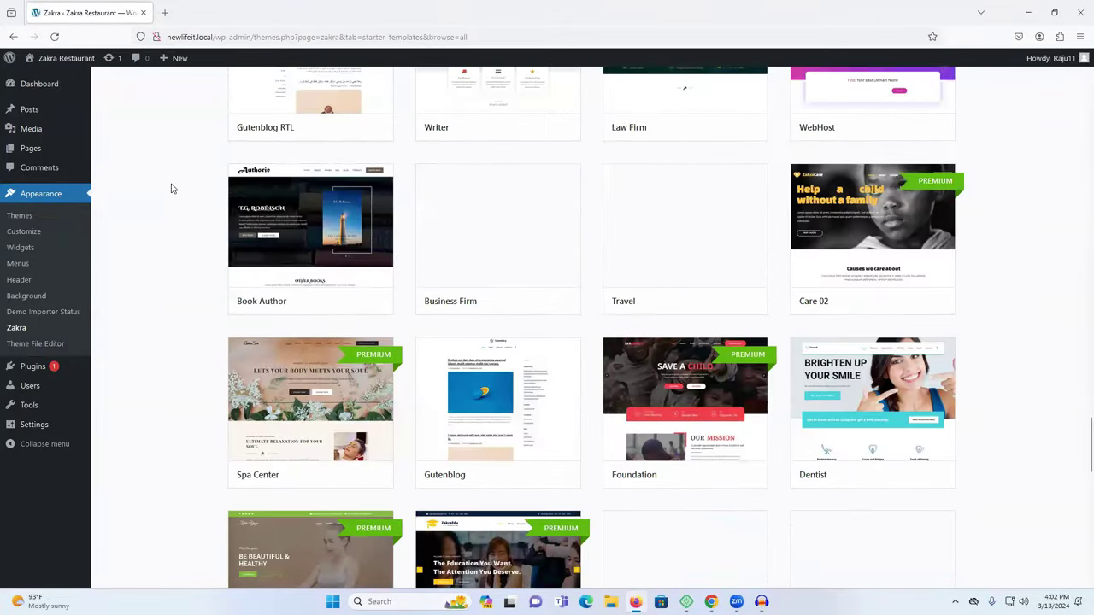
scroll(171, 193, "up", 15)
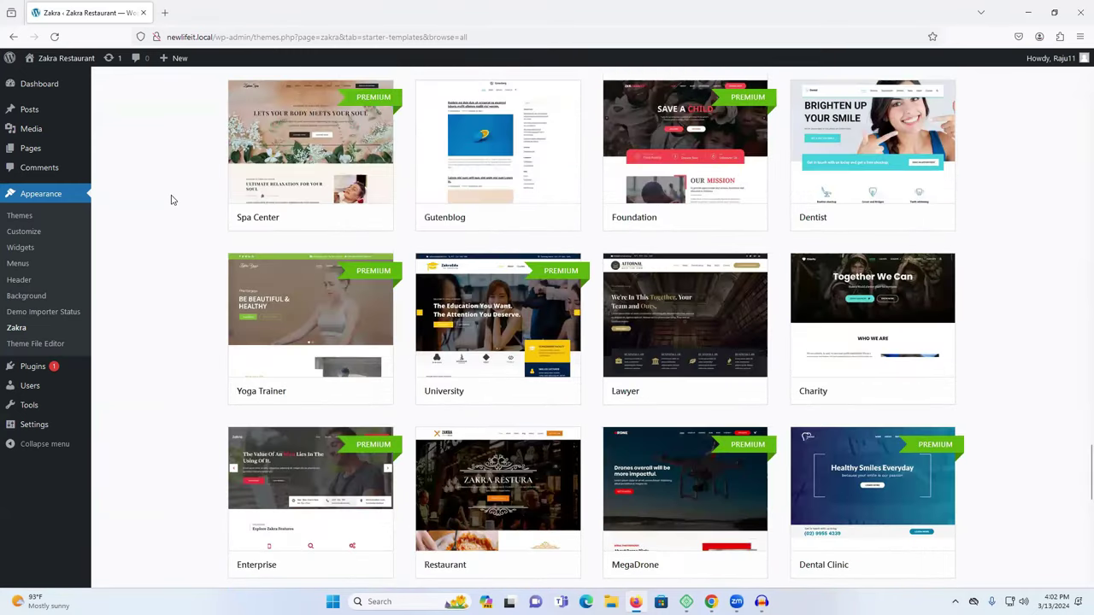
scroll(170, 197, "up", 15)
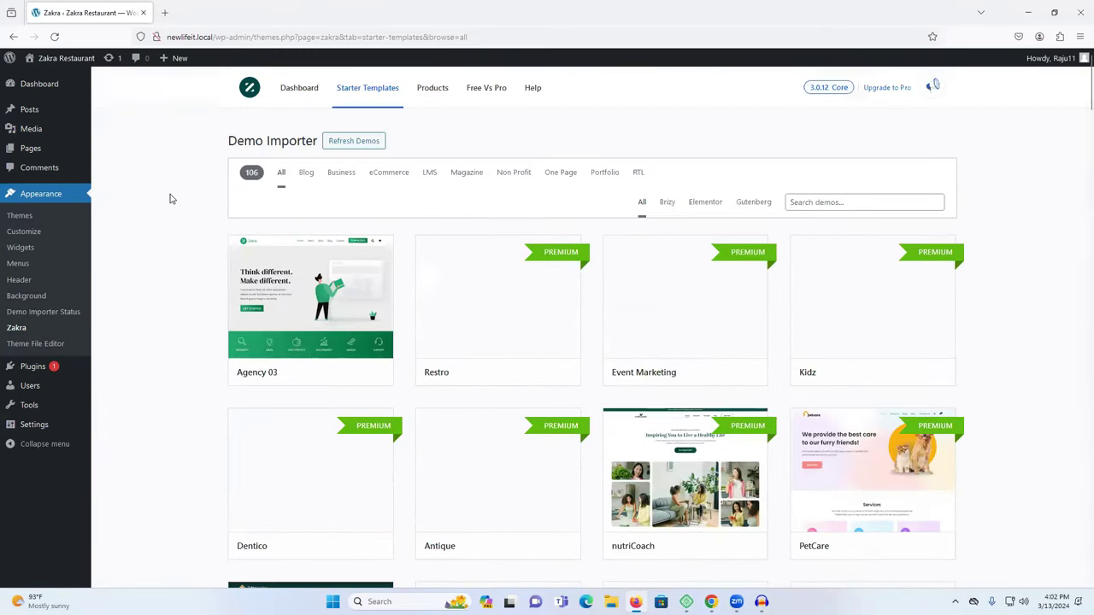
scroll(623, 239, "down", 15)
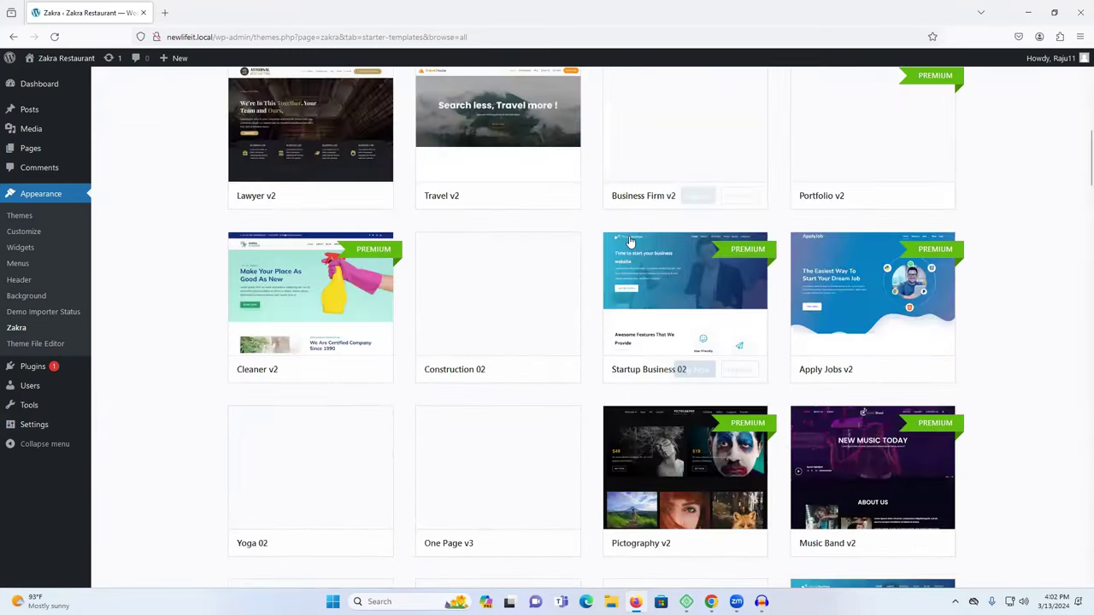
scroll(616, 291, "down", 15)
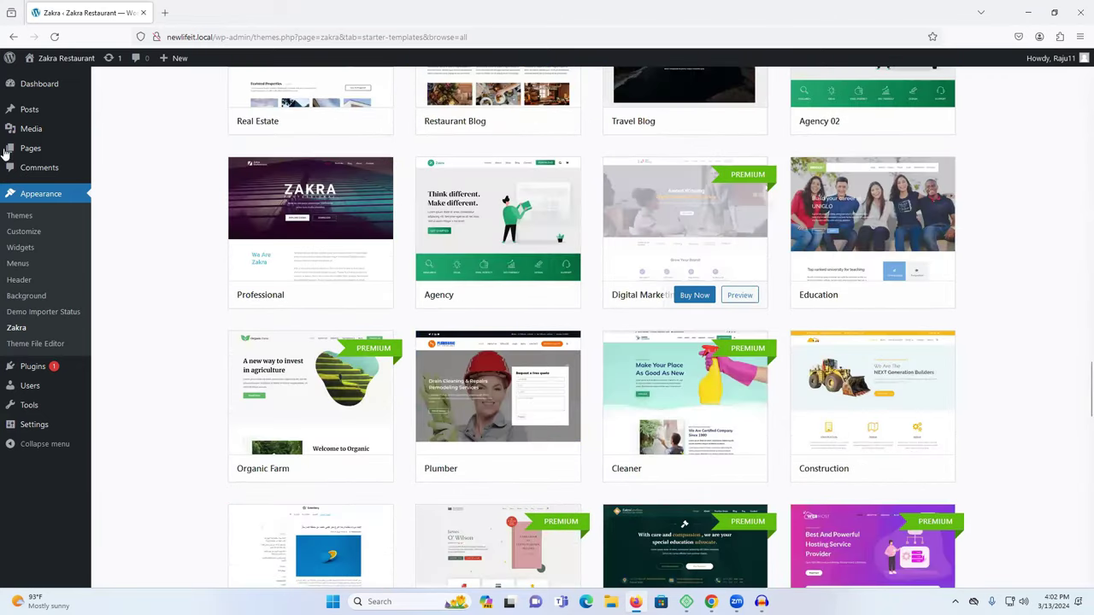
scroll(630, 232, "down", 10)
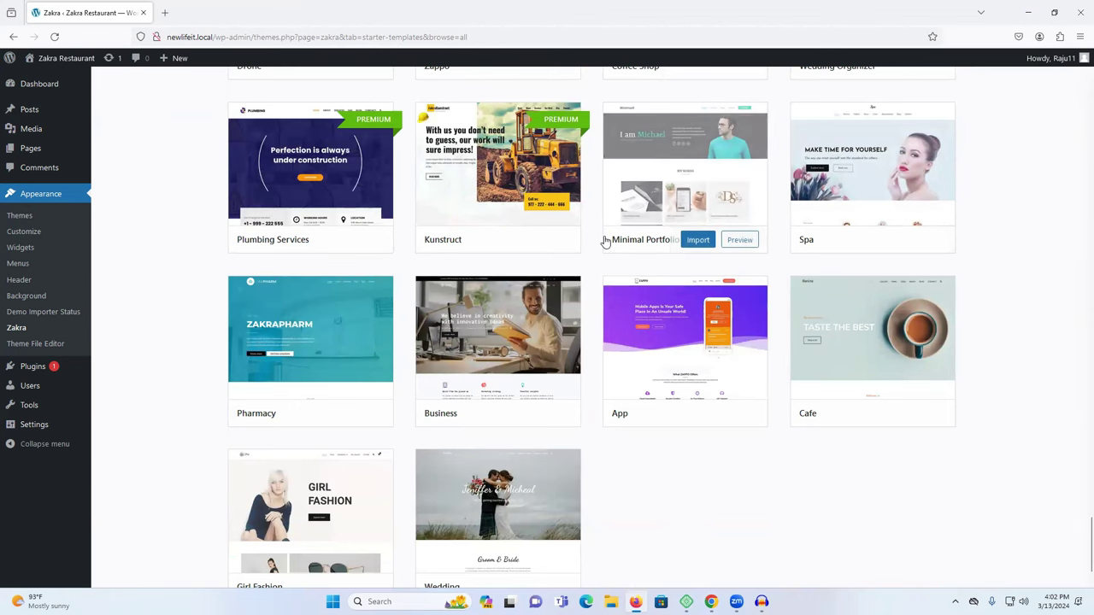
Step: Import the free Restaurant starter demo and accept the import notice
scroll(605, 243, "up", 5)
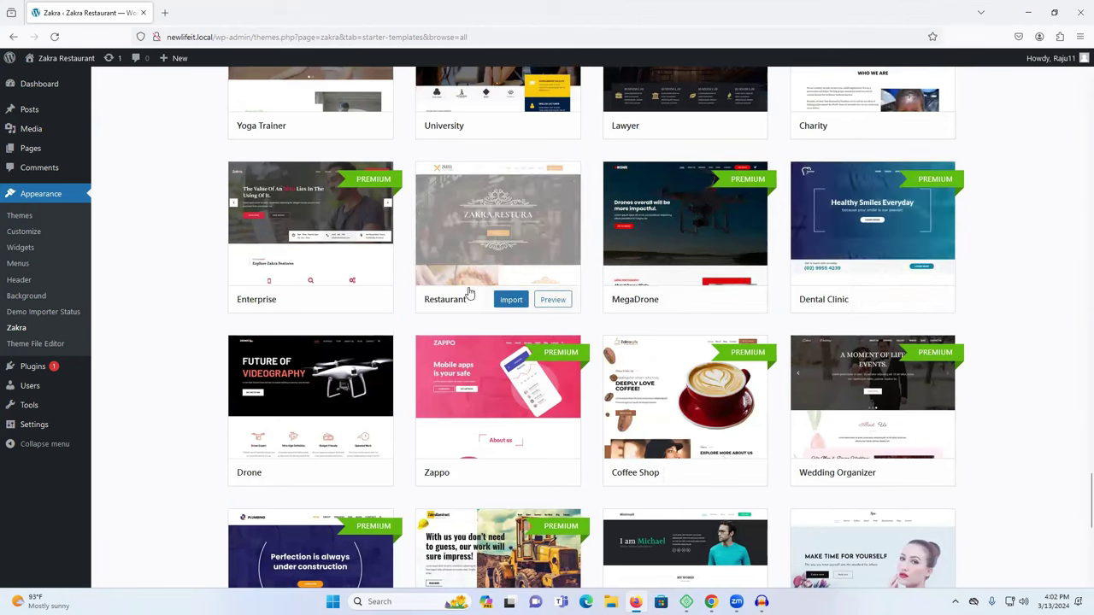
left_click(517, 303)
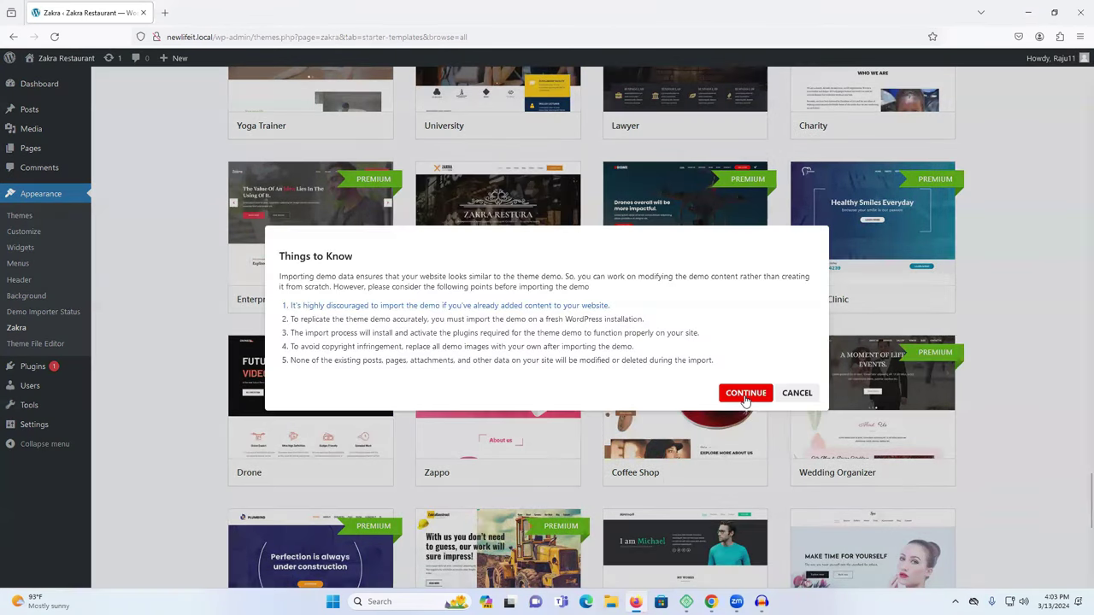
left_click(744, 392)
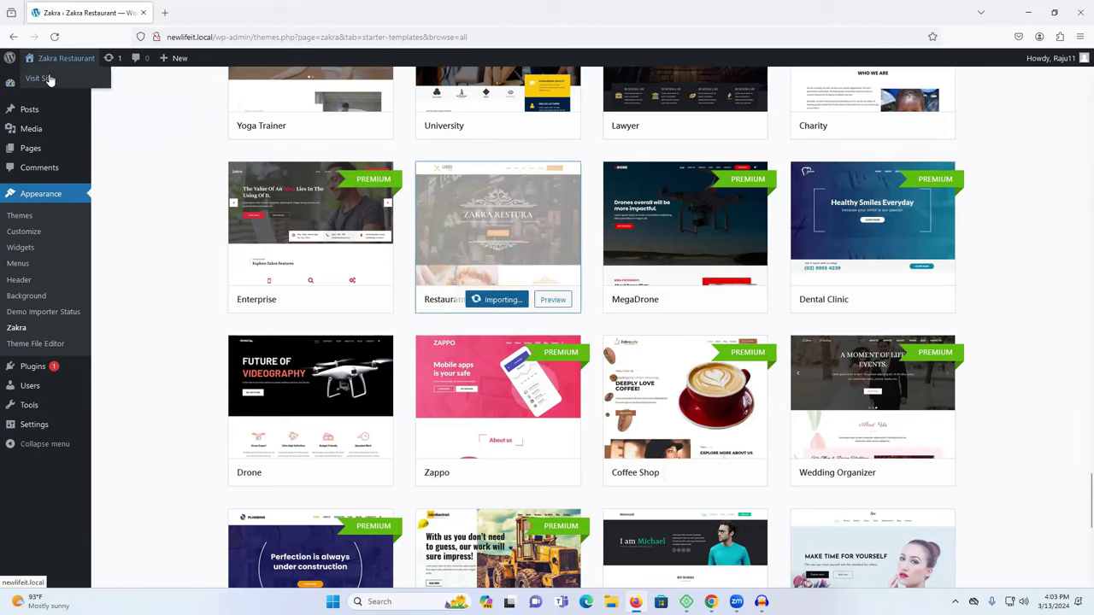
Step: Open the live site in a new tab to check its front page, and return to the starter templates
right_click(53, 79)
left_click(86, 88)
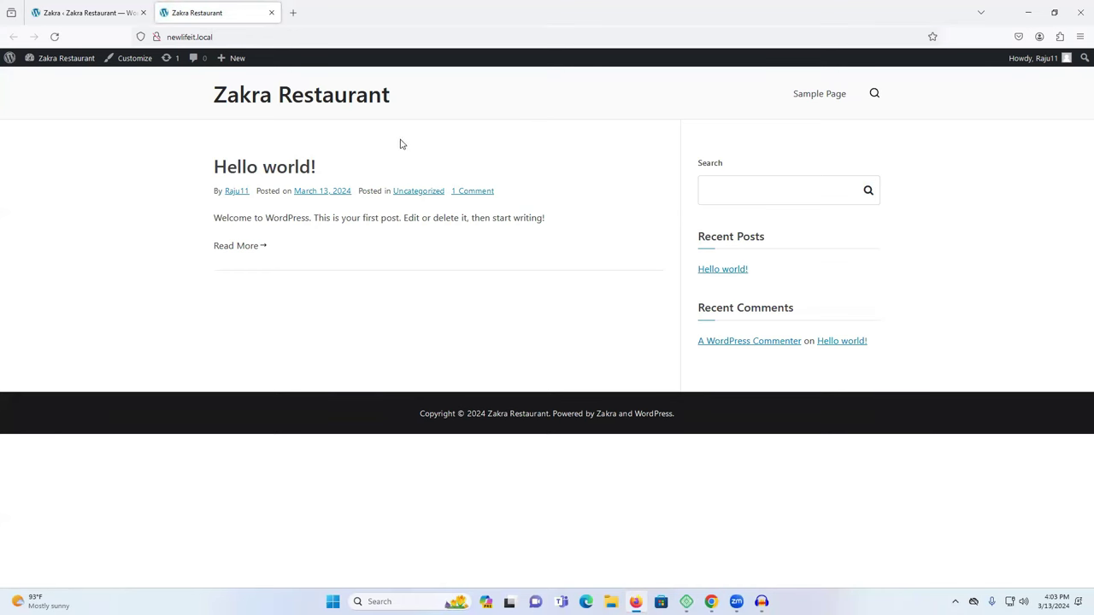
left_click(96, 10)
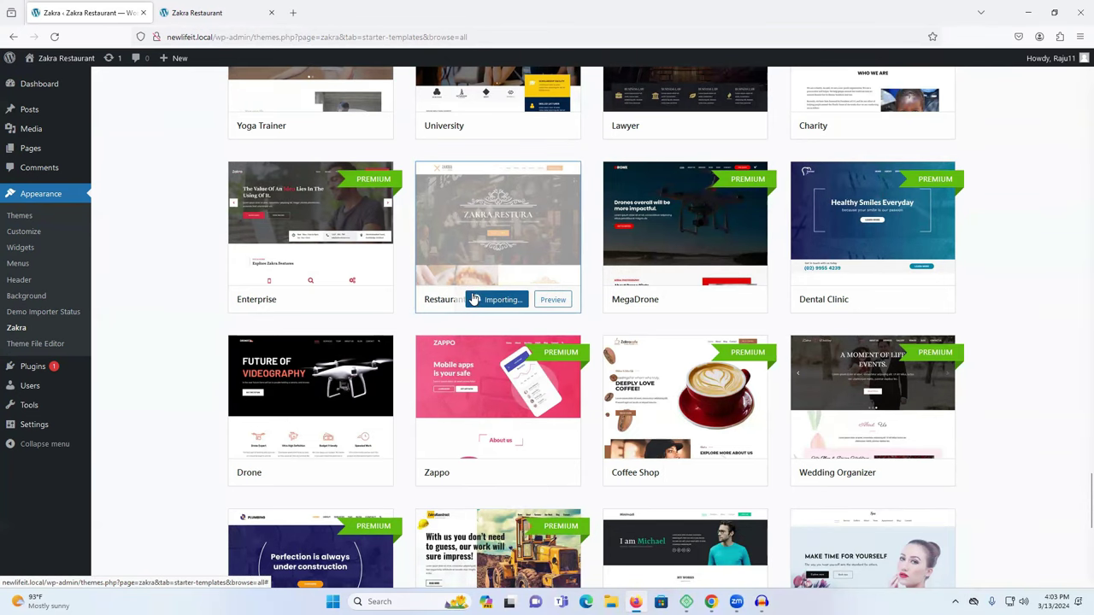
Step: Open the Restaurant demo's preview and start its import again from there, accepting the import notice
left_click(483, 229)
left_click(161, 67)
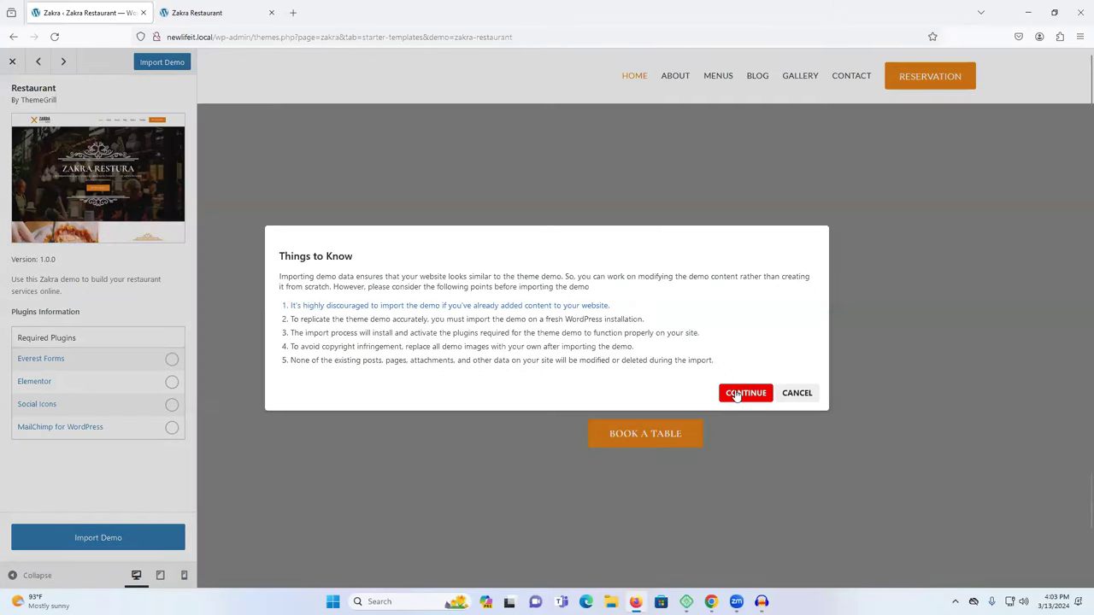
left_click(745, 393)
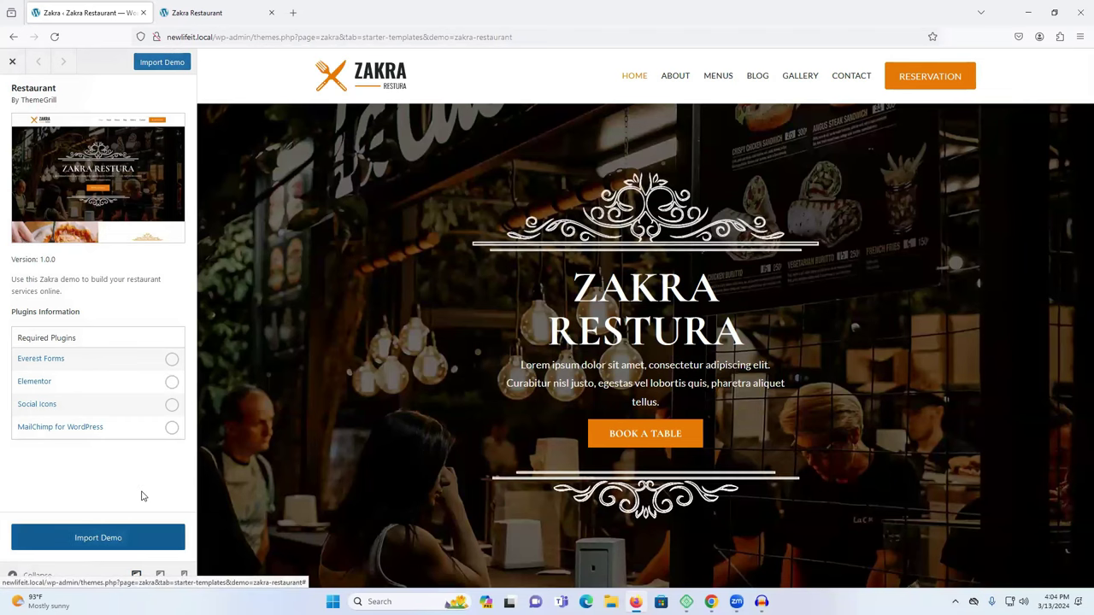
key("Return")
left_click(733, 399)
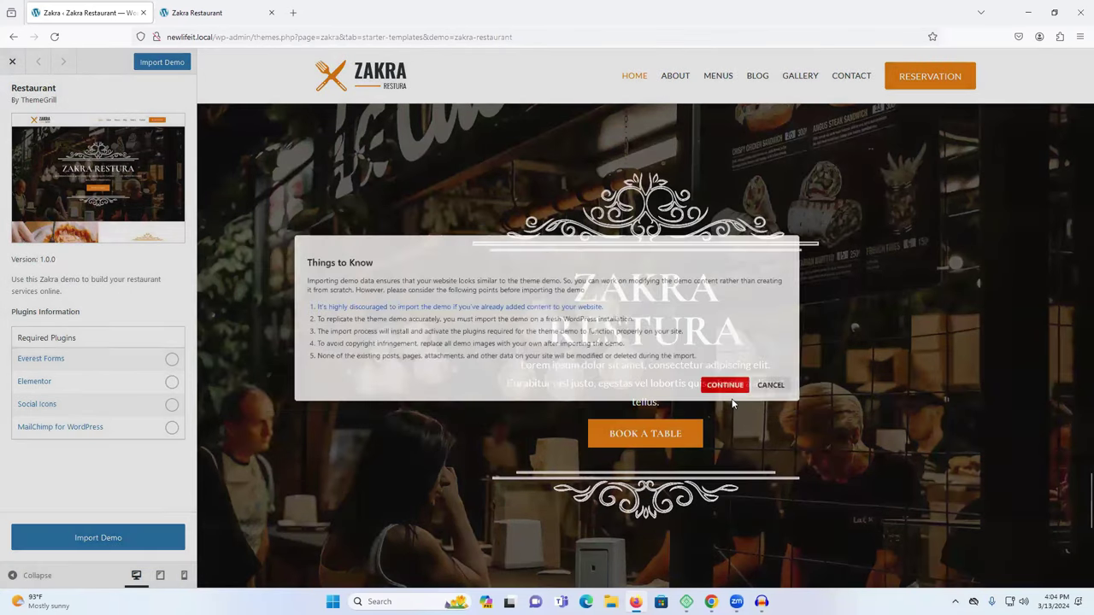
Step: Reload the live site's front page to check whether the Restaurant demo has been applied
left_click(220, 9)
right_click(399, 193)
left_click(486, 140)
right_click(486, 136)
left_click(561, 147)
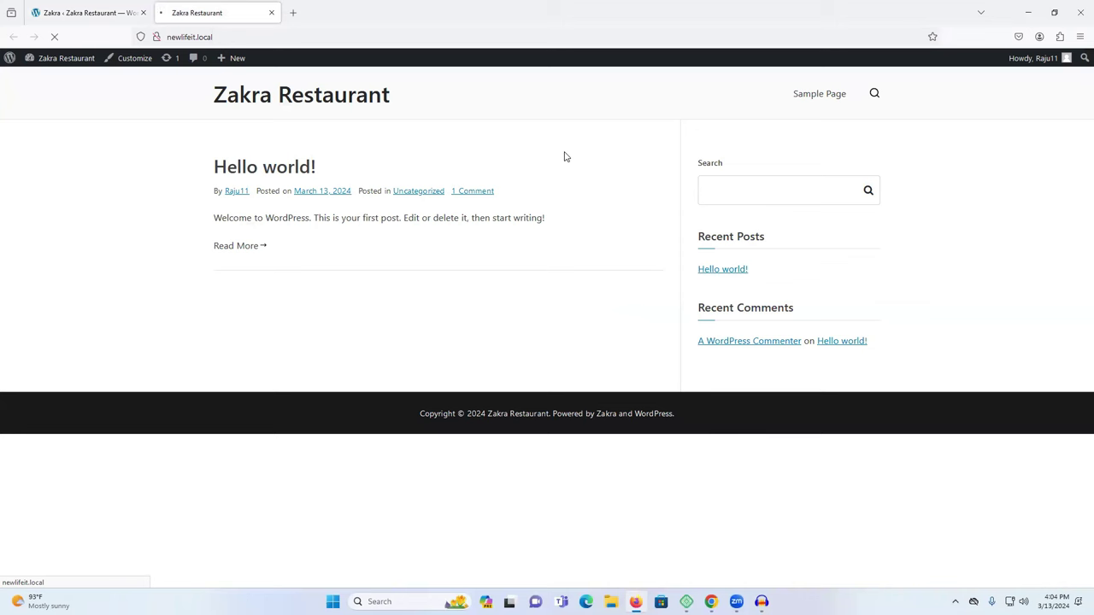
left_click(90, 10)
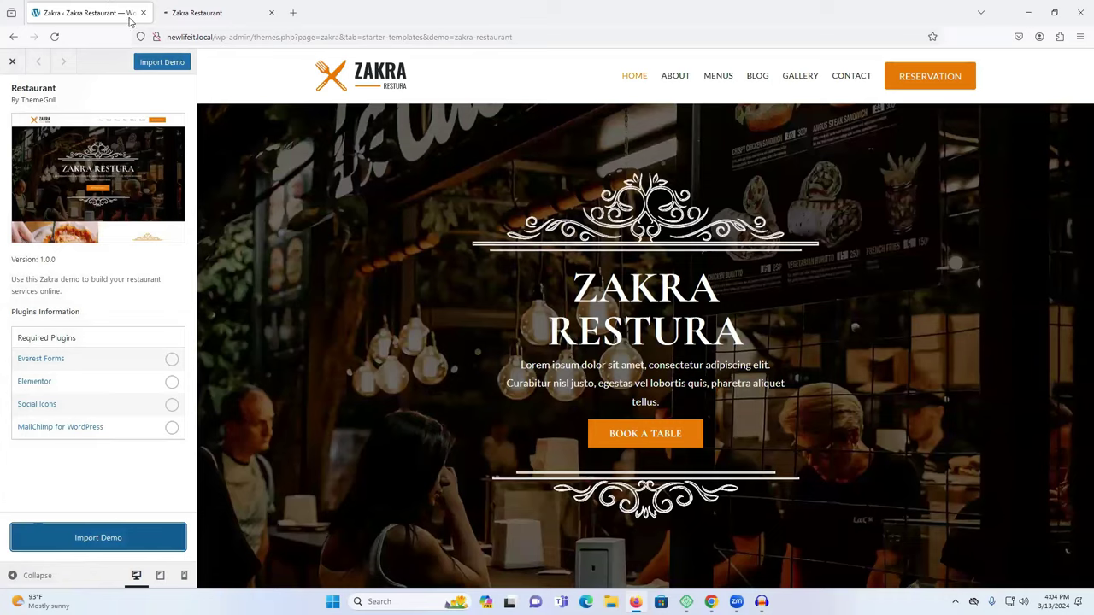
left_click(230, 14)
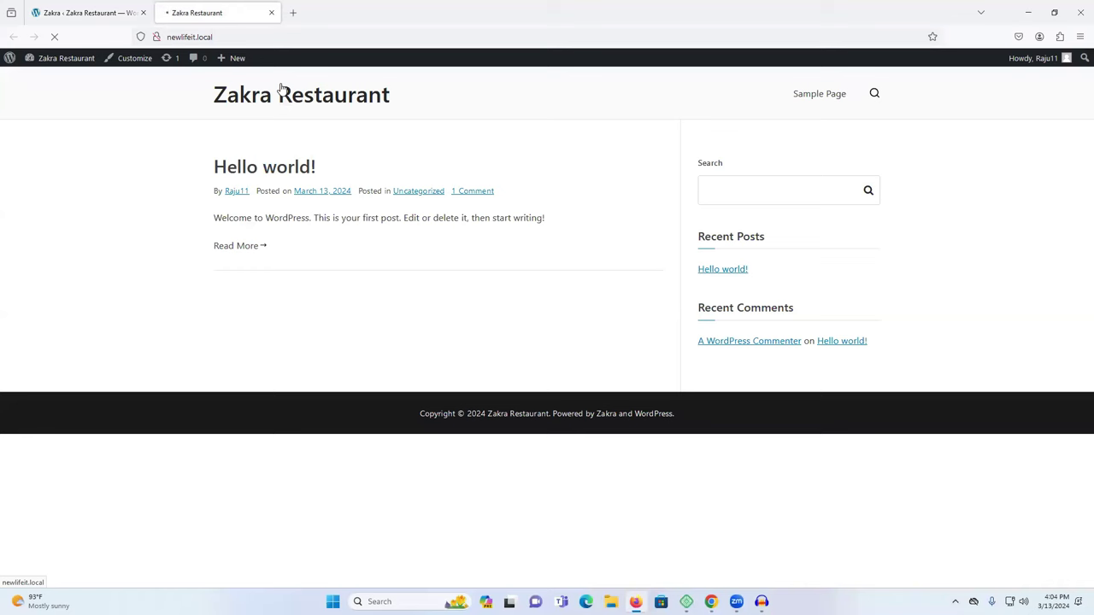
Step: Return to the Restaurant demo's preview and start its import once more, accepting the import notice
left_click(96, 12)
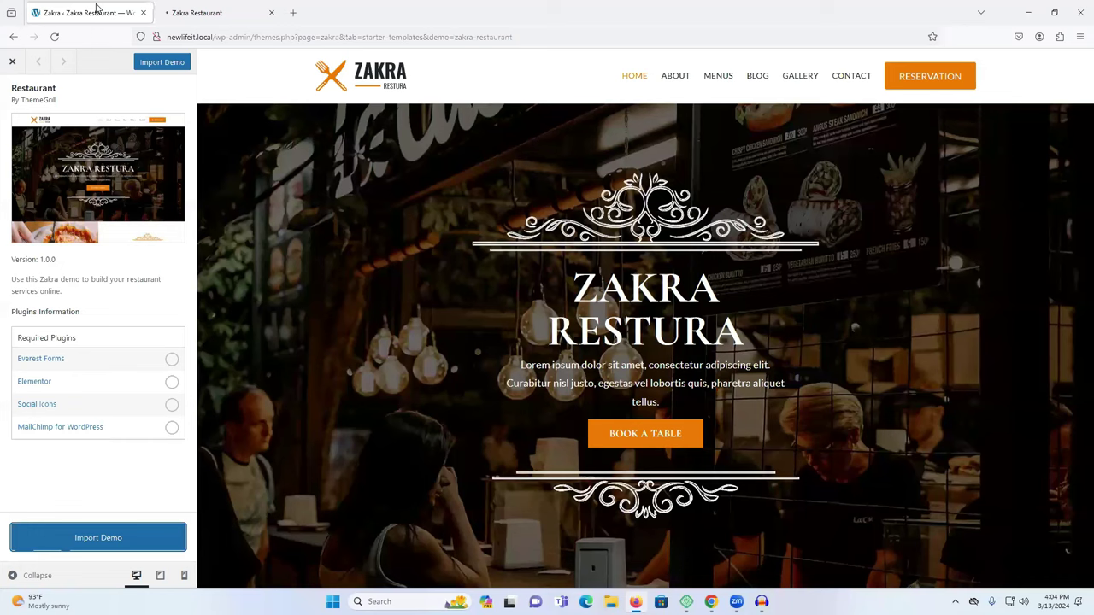
left_click(162, 65)
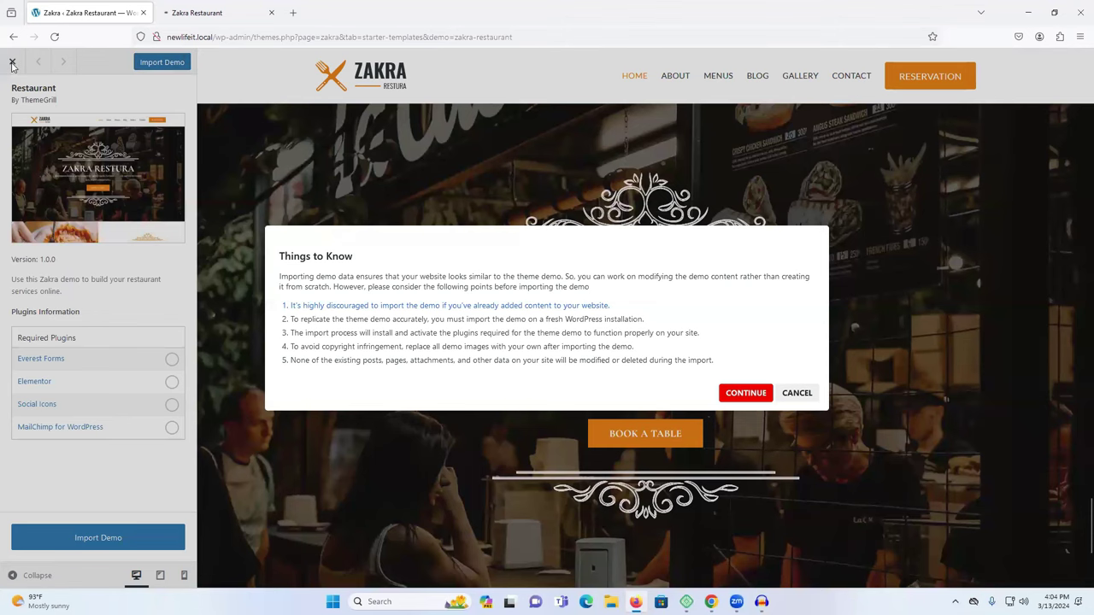
left_click(737, 394)
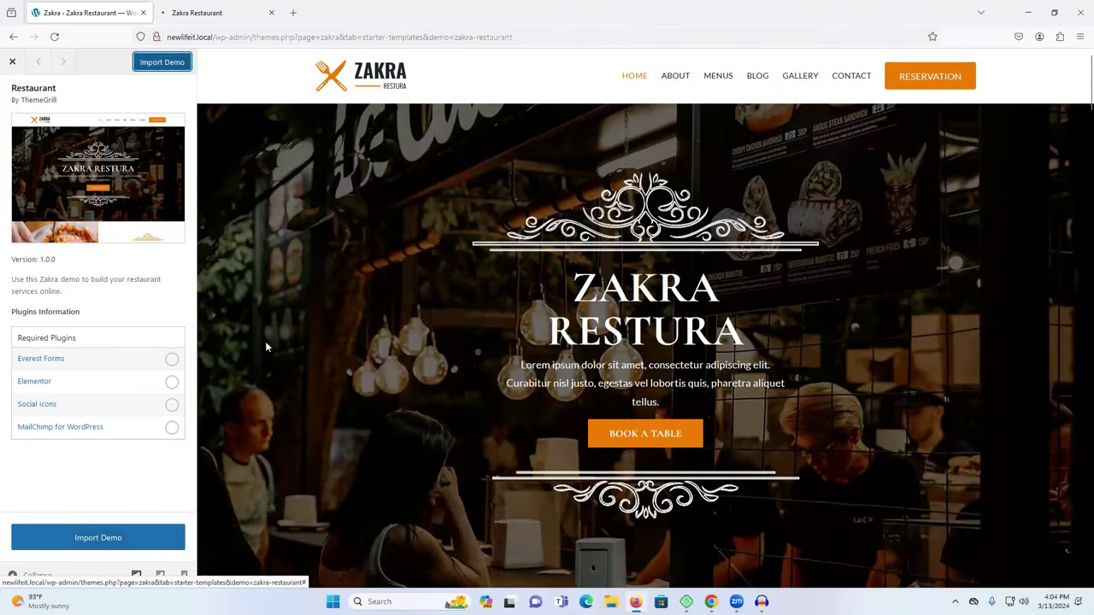
Step: Reload the live site to check the import again, and close the Restaurant demo's preview in the dashboard
left_click(205, 7)
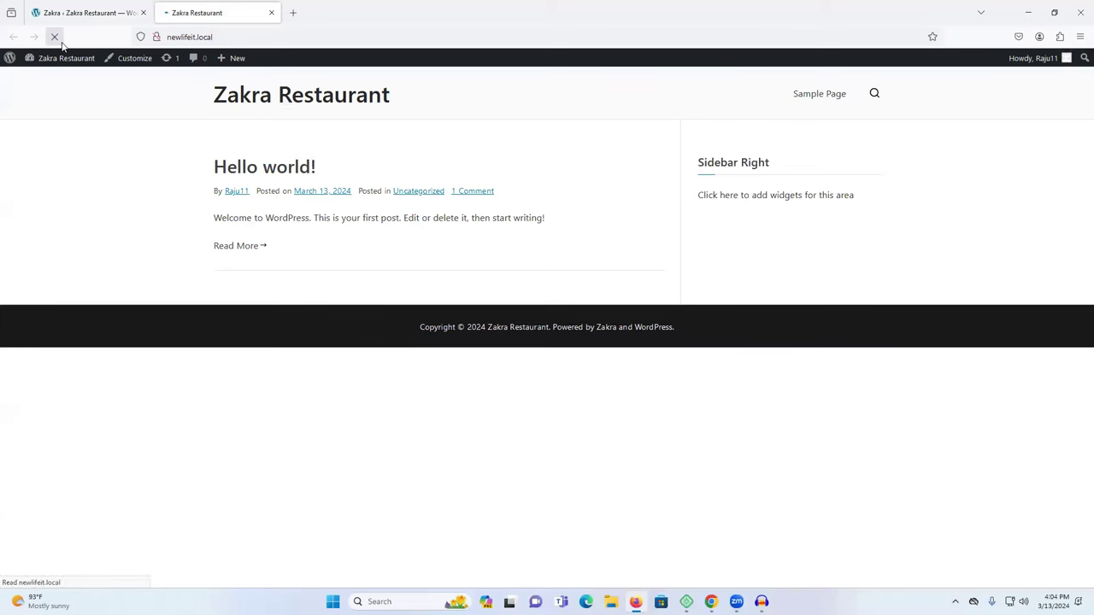
left_click(55, 37)
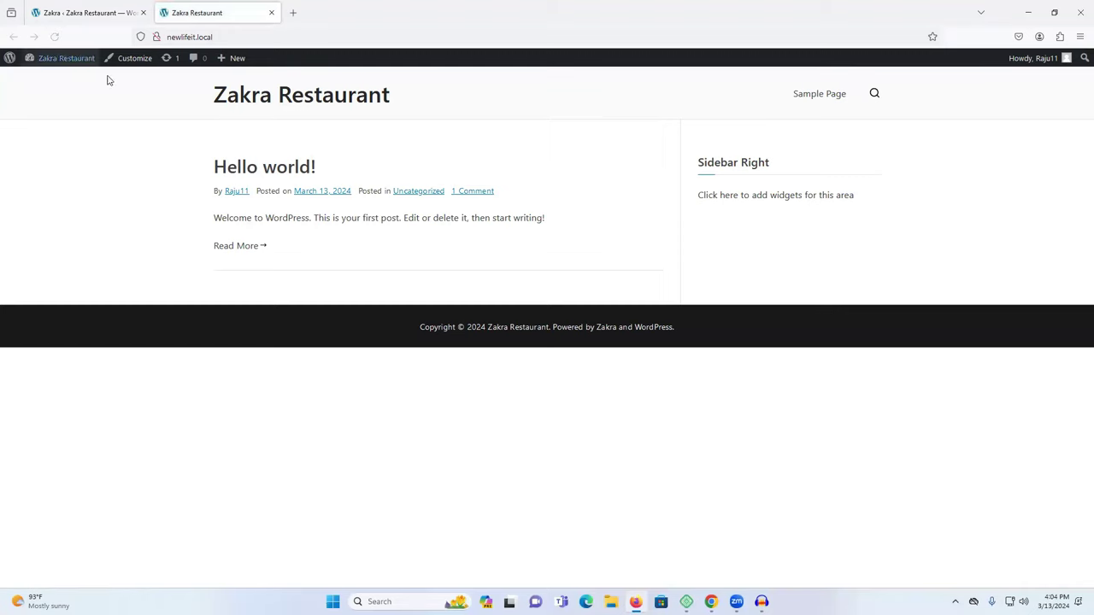
left_click(85, 12)
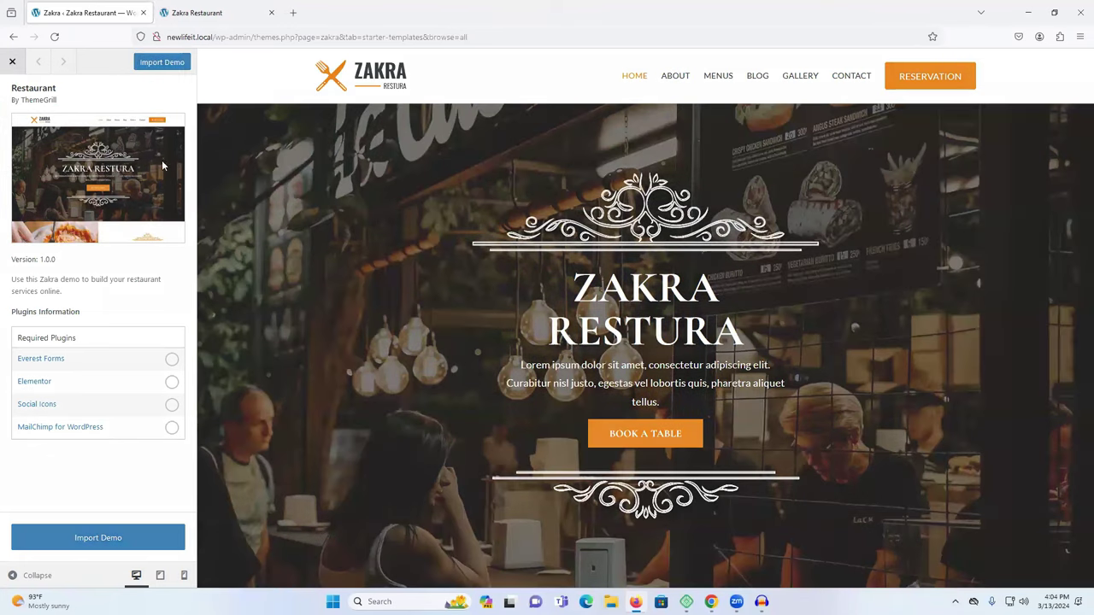
left_click(10, 61)
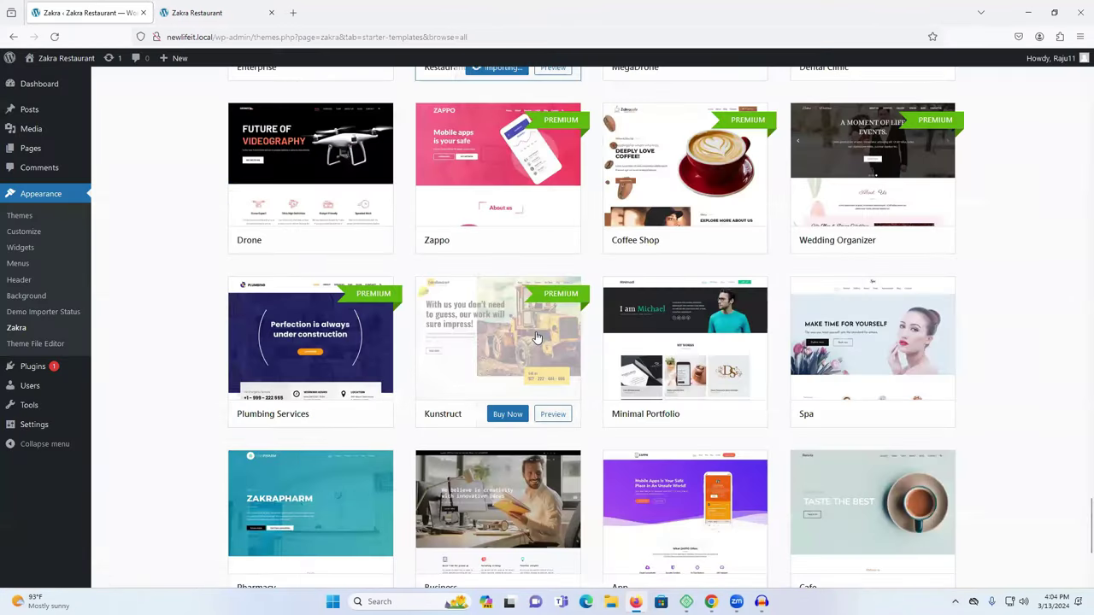
Step: Browse the Zakra starter templates from the end of the list up to the Minimal Portfolio 02 demo
scroll(537, 340, "up", 3)
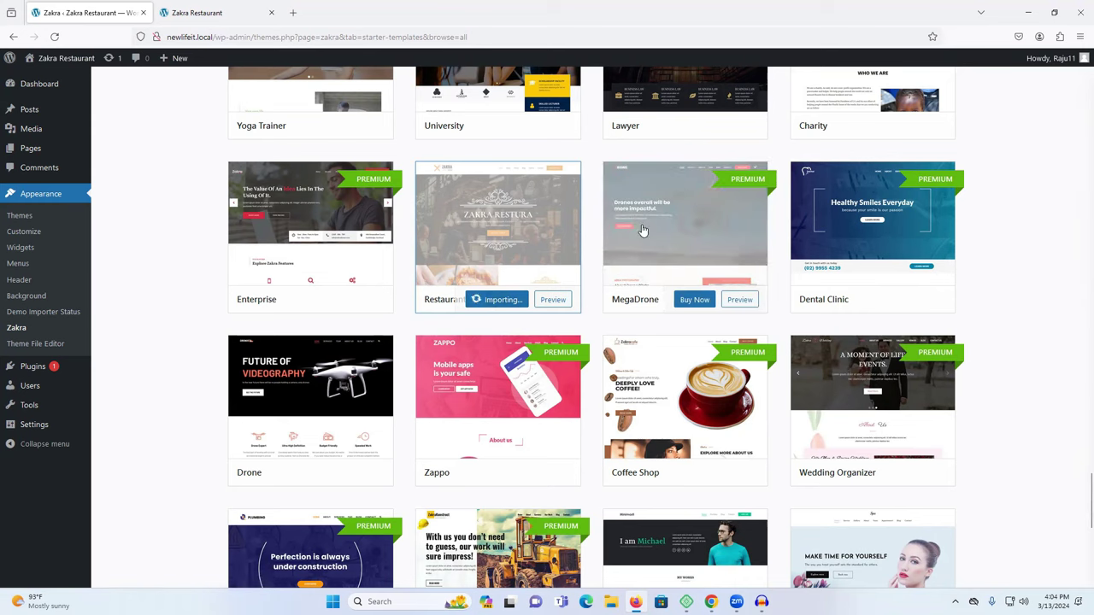
scroll(615, 221, "up", 2)
scroll(616, 221, "down", 3)
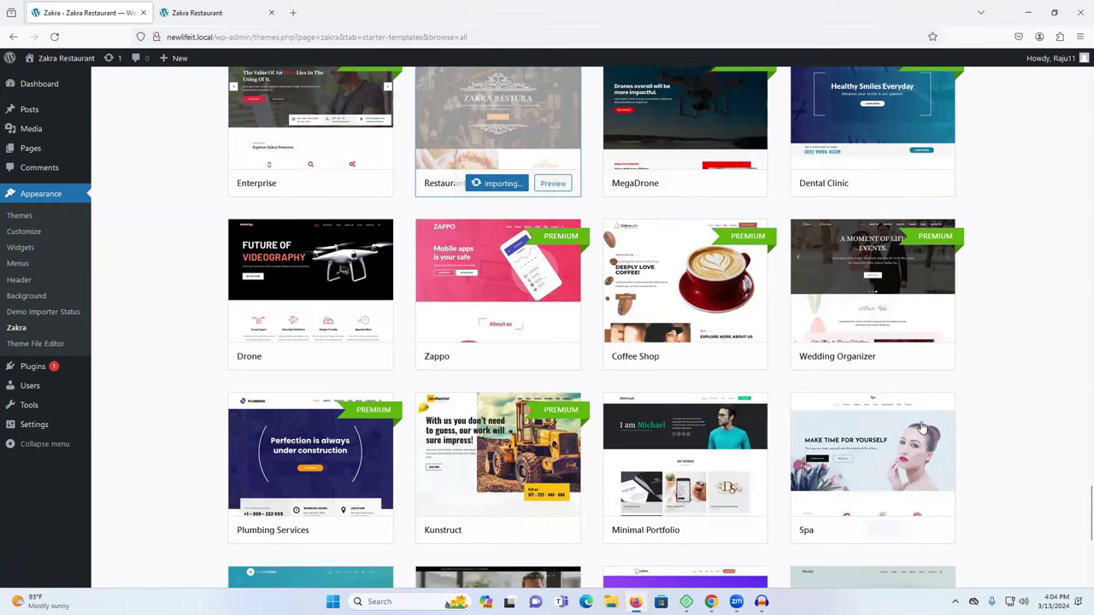
scroll(920, 415, "down", 5)
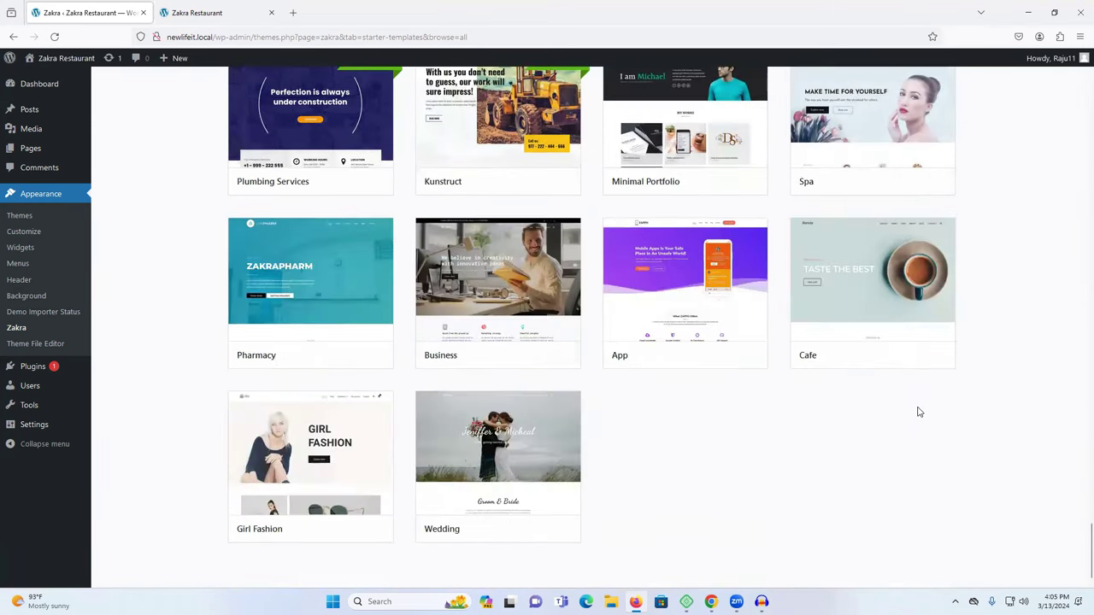
scroll(918, 410, "up", 4)
scroll(885, 402, "up", 5)
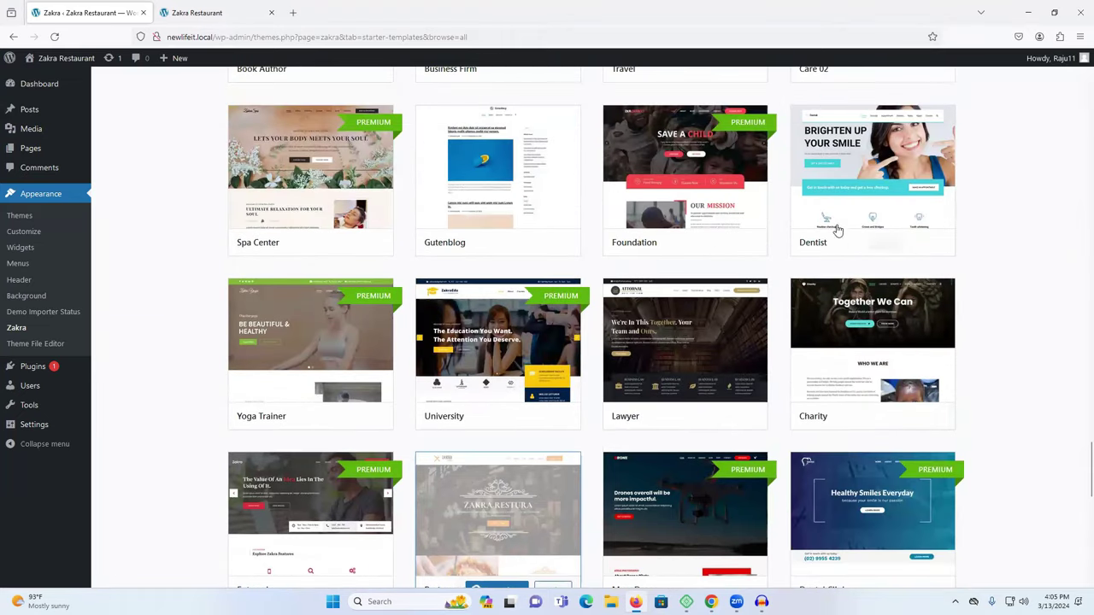
scroll(684, 248, "up", 1)
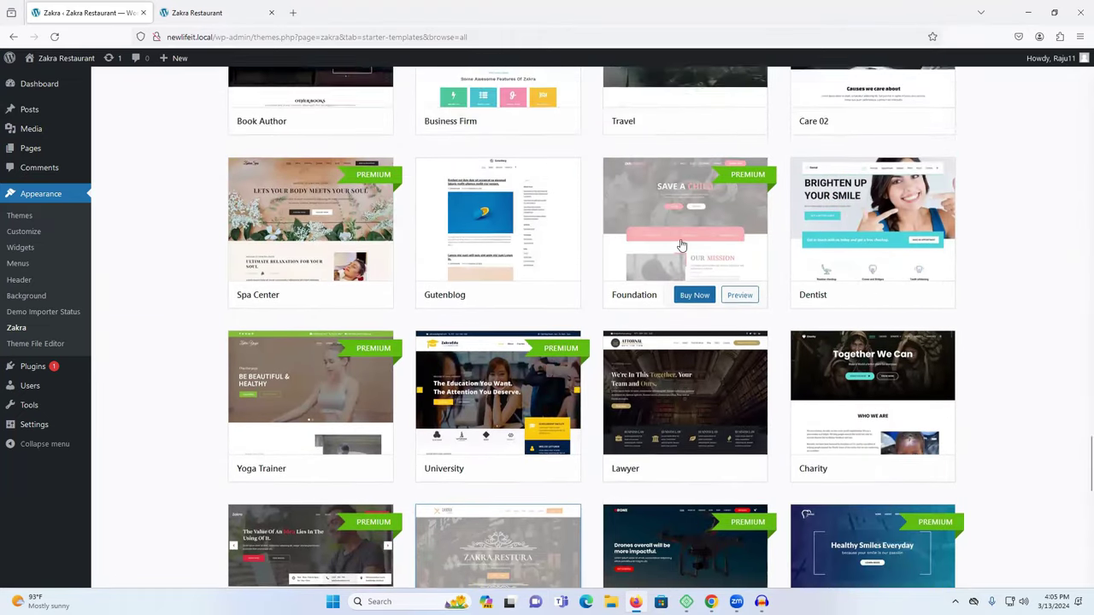
scroll(681, 246, "up", 2)
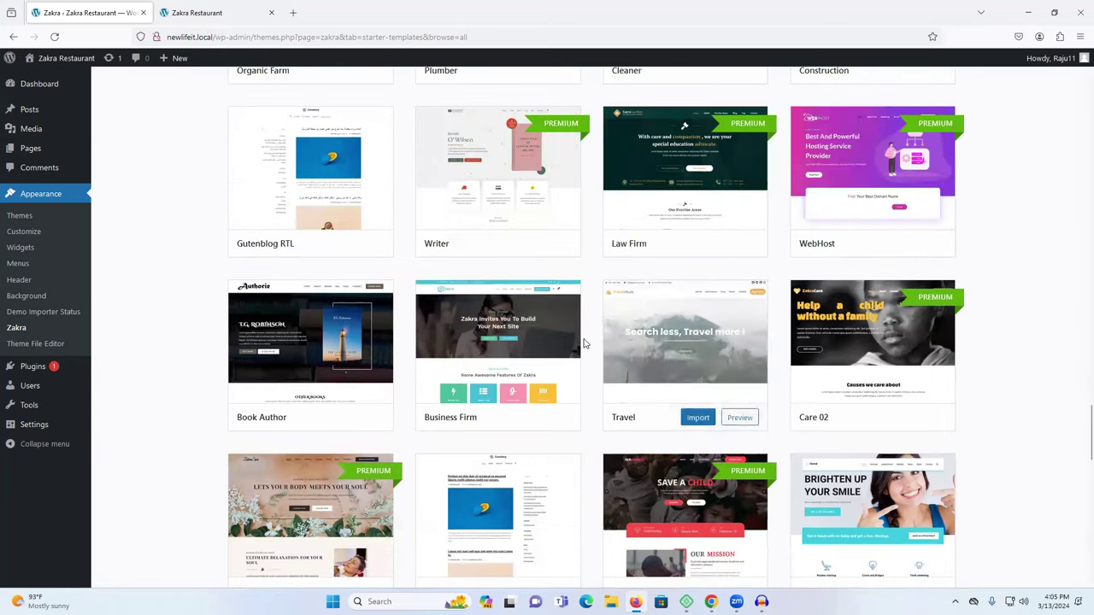
scroll(569, 351, "up", 1)
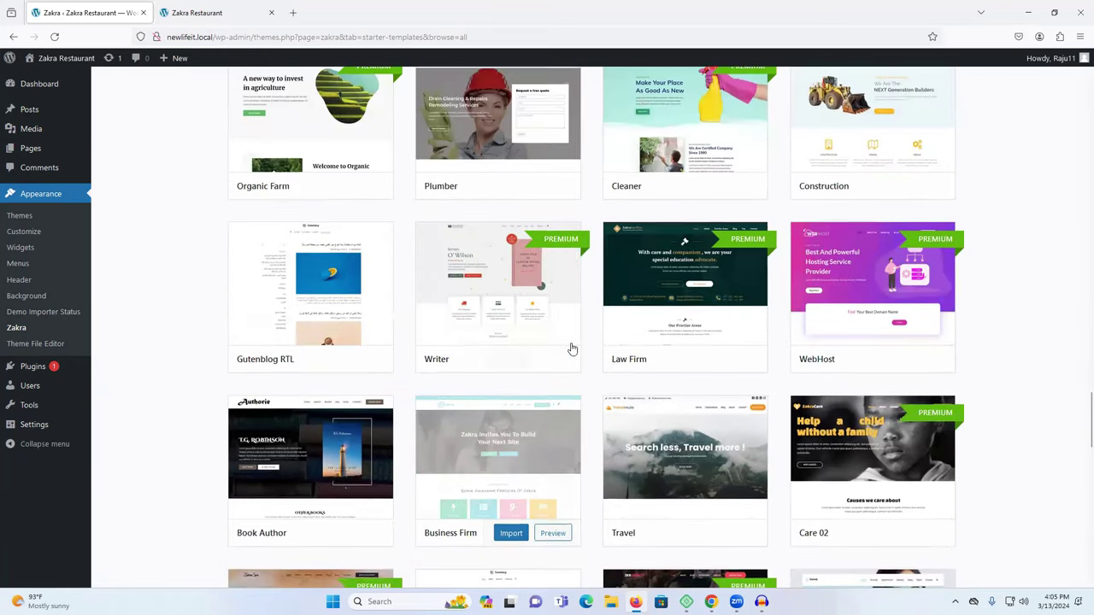
scroll(582, 337, "up", 2)
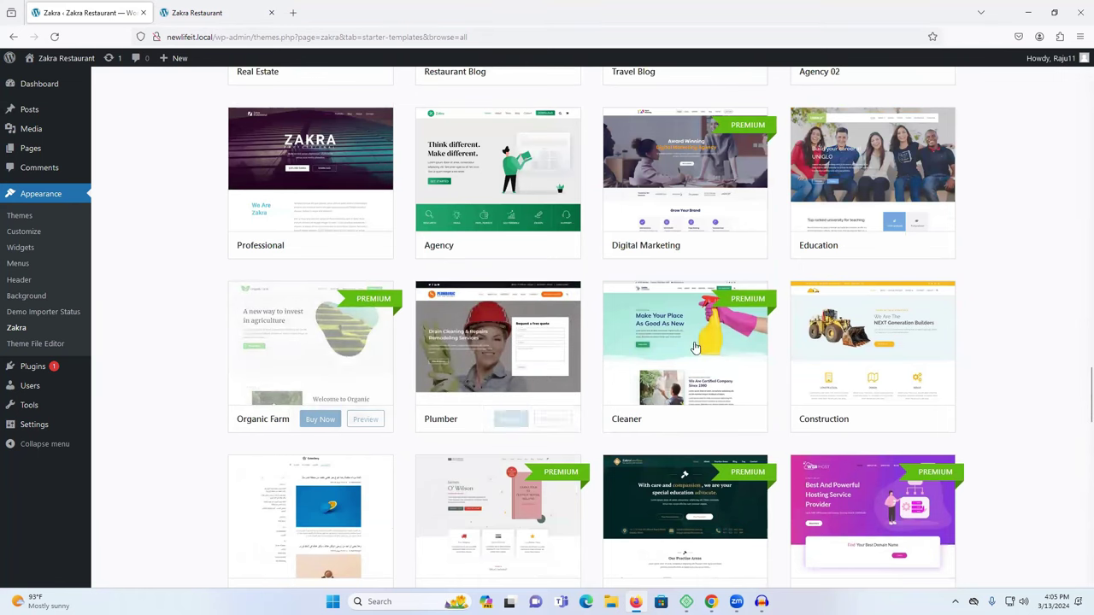
scroll(696, 348, "up", 2)
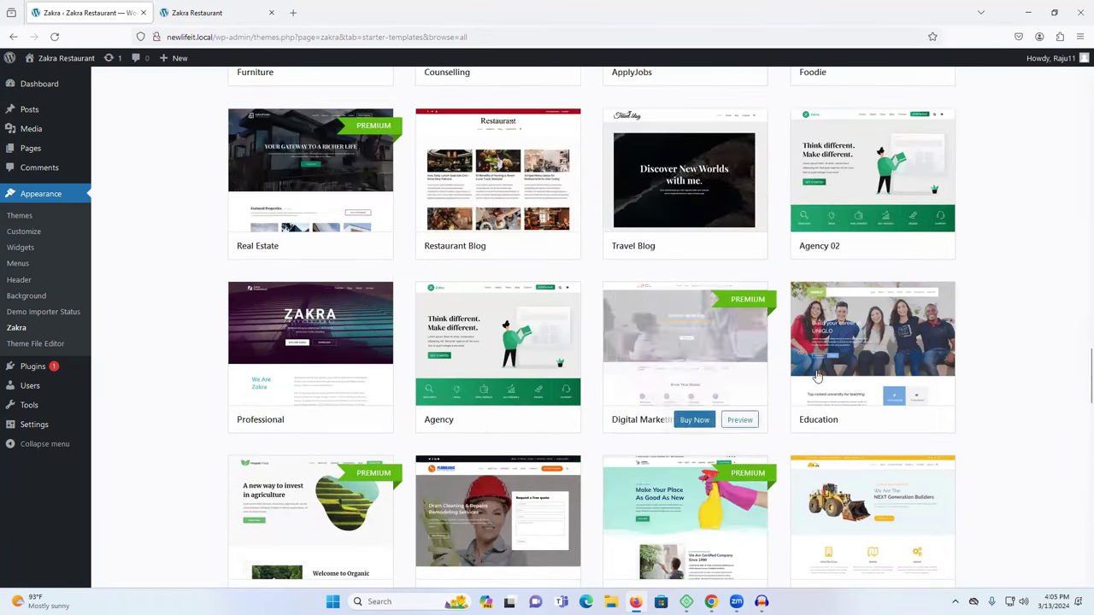
scroll(568, 335, "up", 1)
scroll(571, 333, "up", 1)
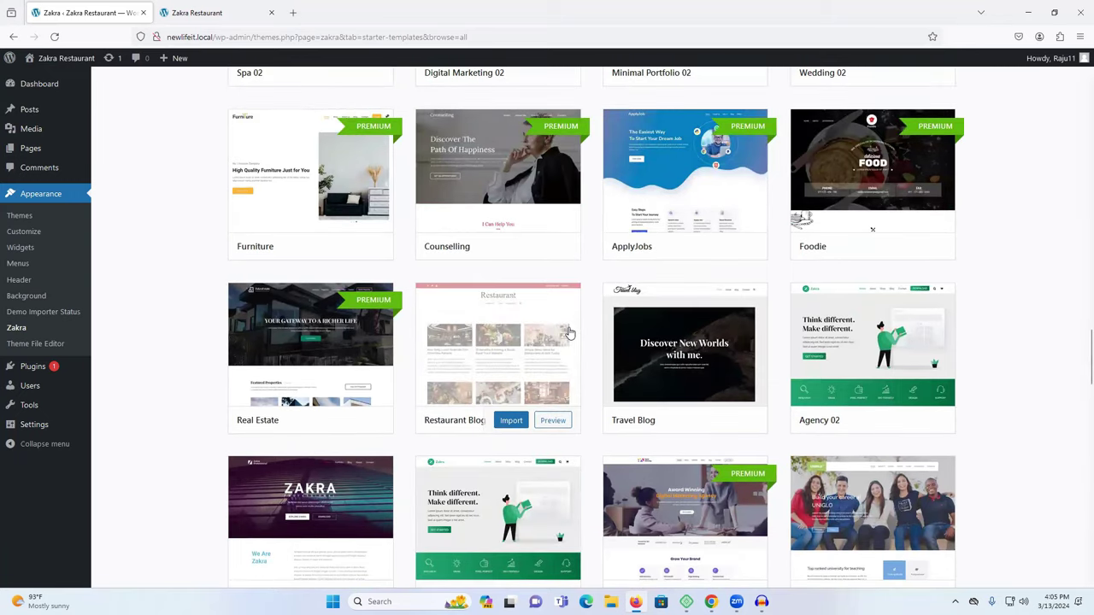
scroll(569, 333, "up", 3)
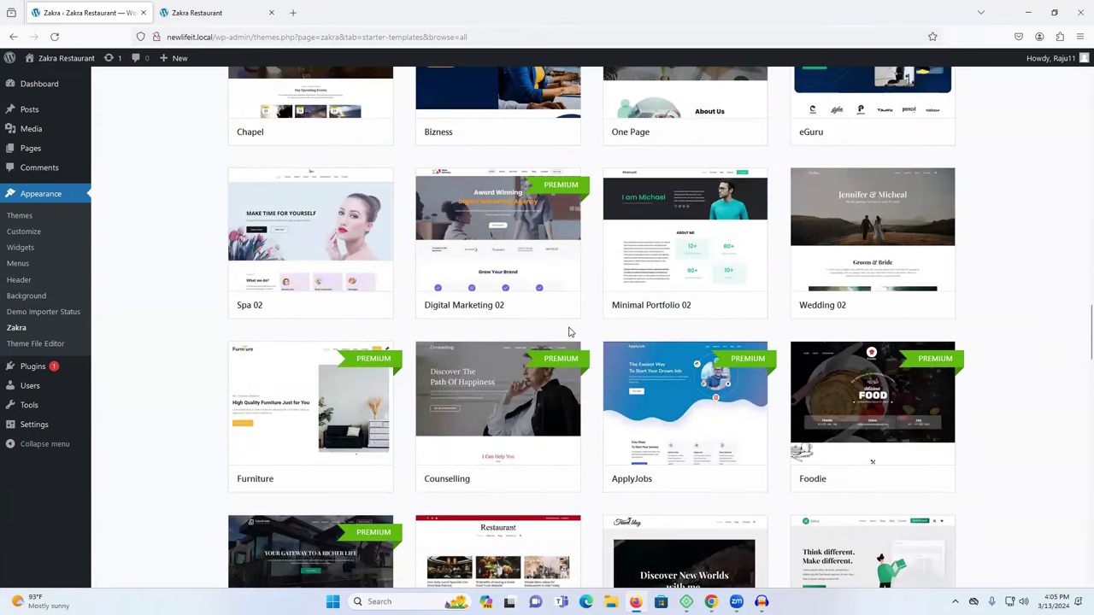
scroll(570, 332, "up", 1)
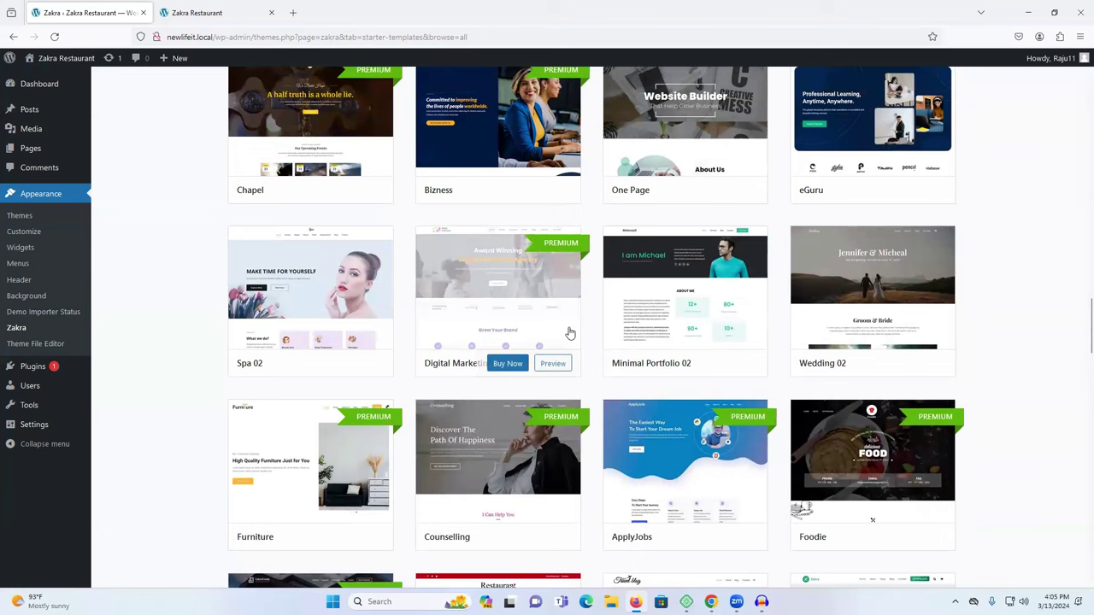
scroll(570, 334, "up", 1)
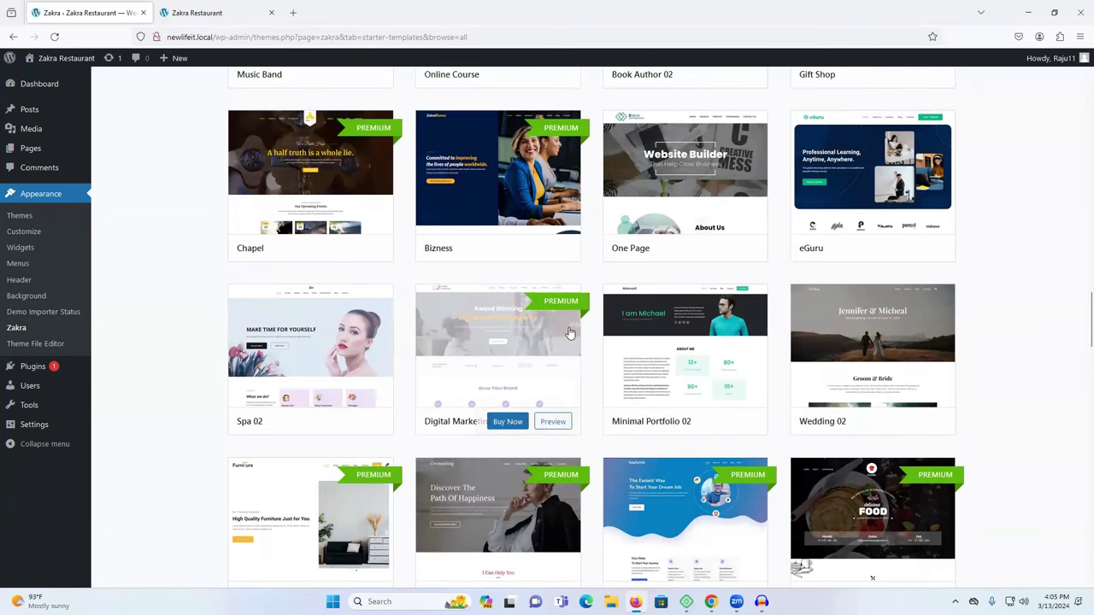
Step: Preview the Minimal Portfolio 02 demo, look through its home page, and close the preview
left_click(661, 344)
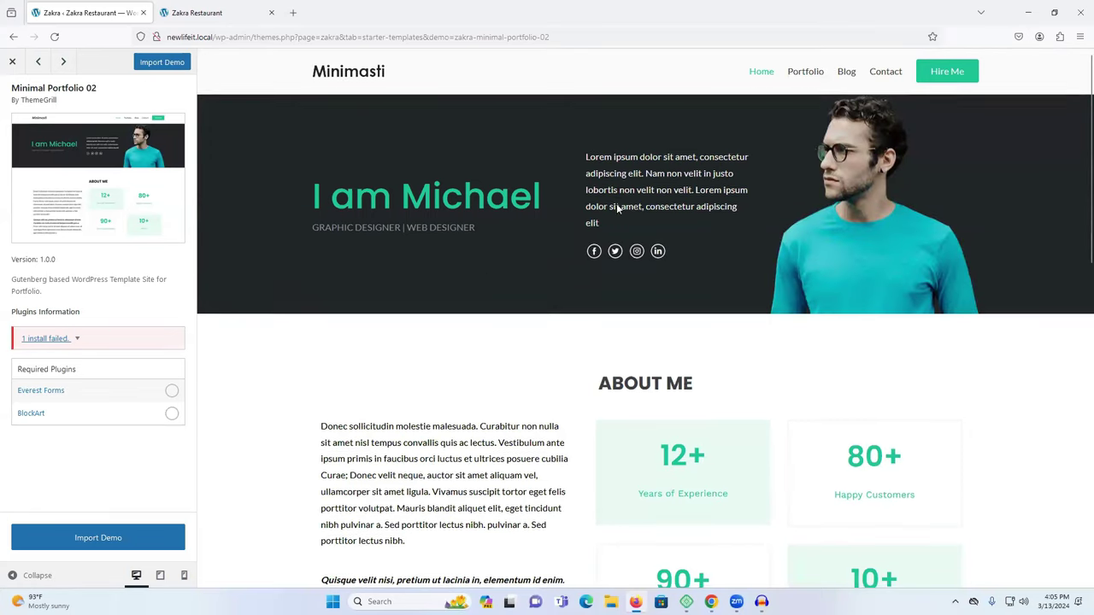
scroll(616, 203, "down", 6)
scroll(617, 207, "down", 3)
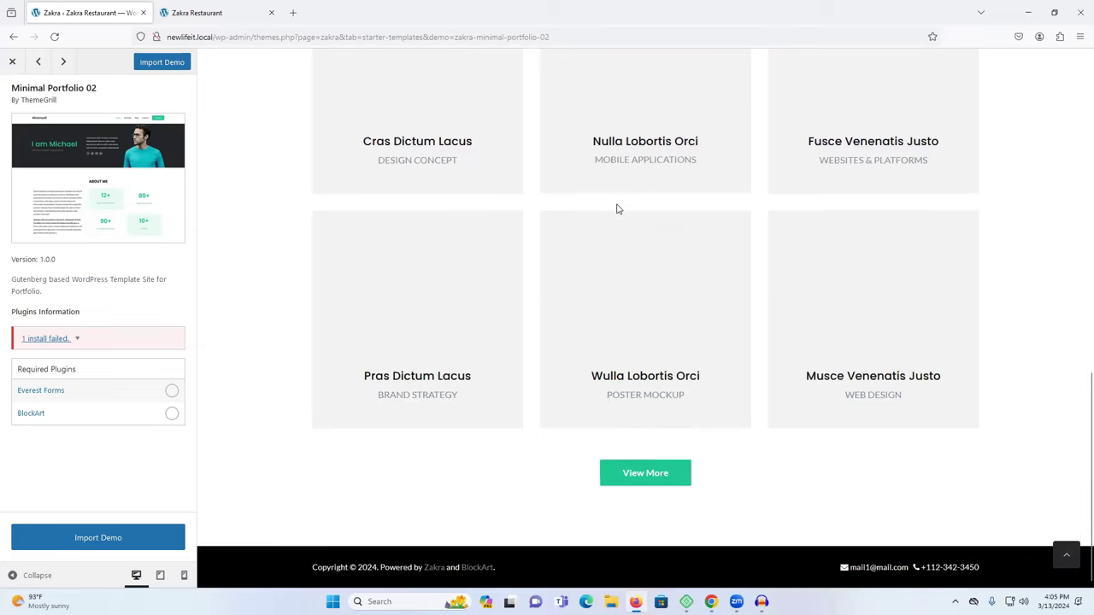
scroll(620, 210, "up", 4)
scroll(621, 212, "up", 5)
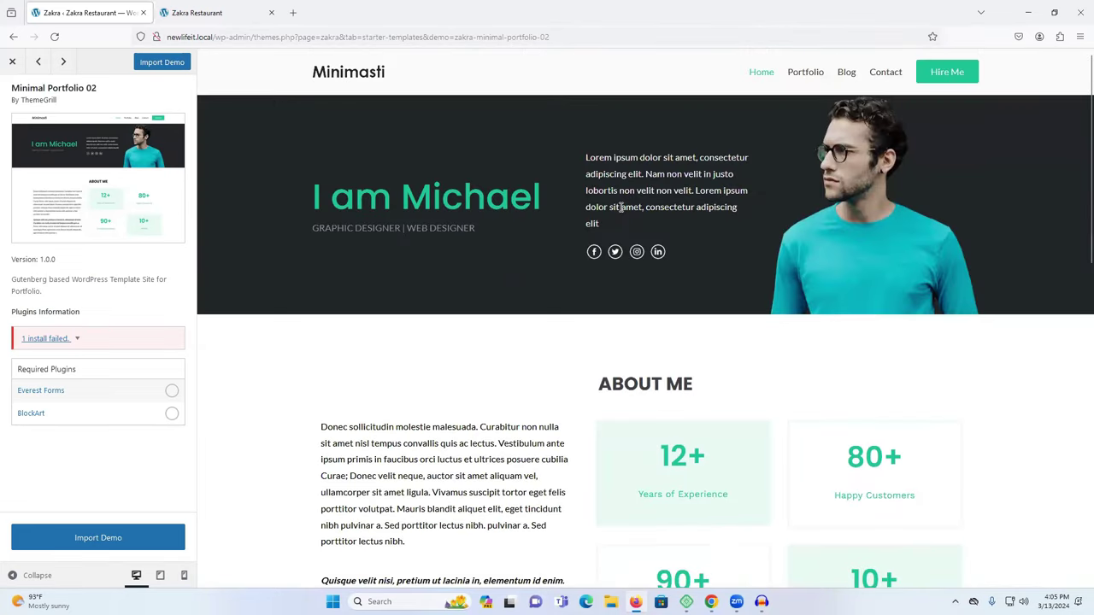
scroll(621, 212, "down", 3)
scroll(621, 212, "up", 3)
scroll(764, 329, "down", 3)
scroll(764, 329, "up", 3)
left_click(12, 63)
Step: Find the Restaurant demo in the starter templates list and check its import status
mouse_move(726, 340)
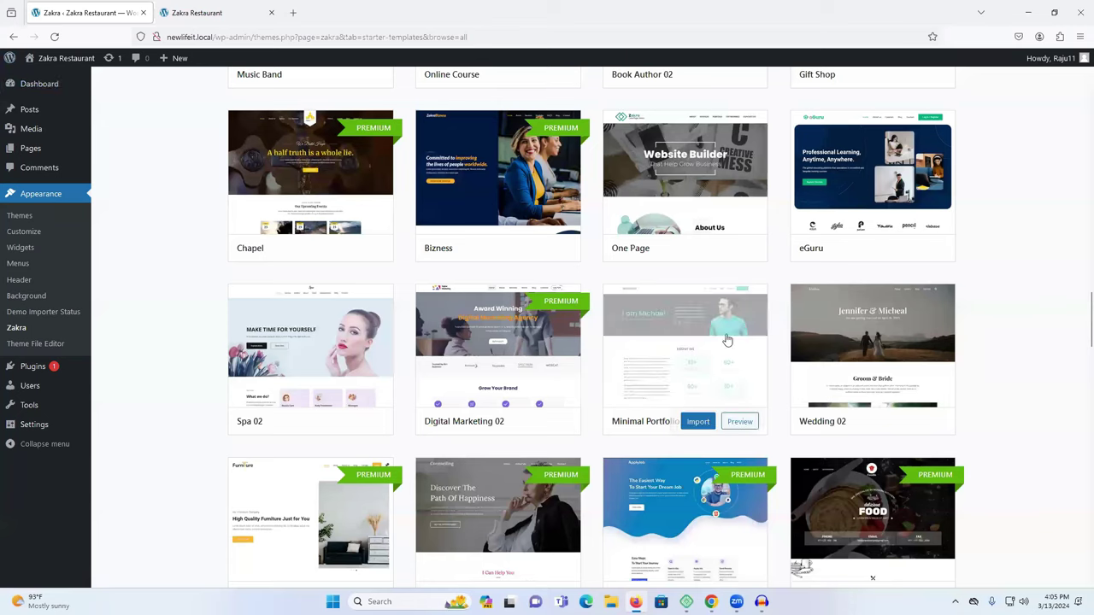
scroll(547, 300, "up", 3)
scroll(533, 296, "down", 6)
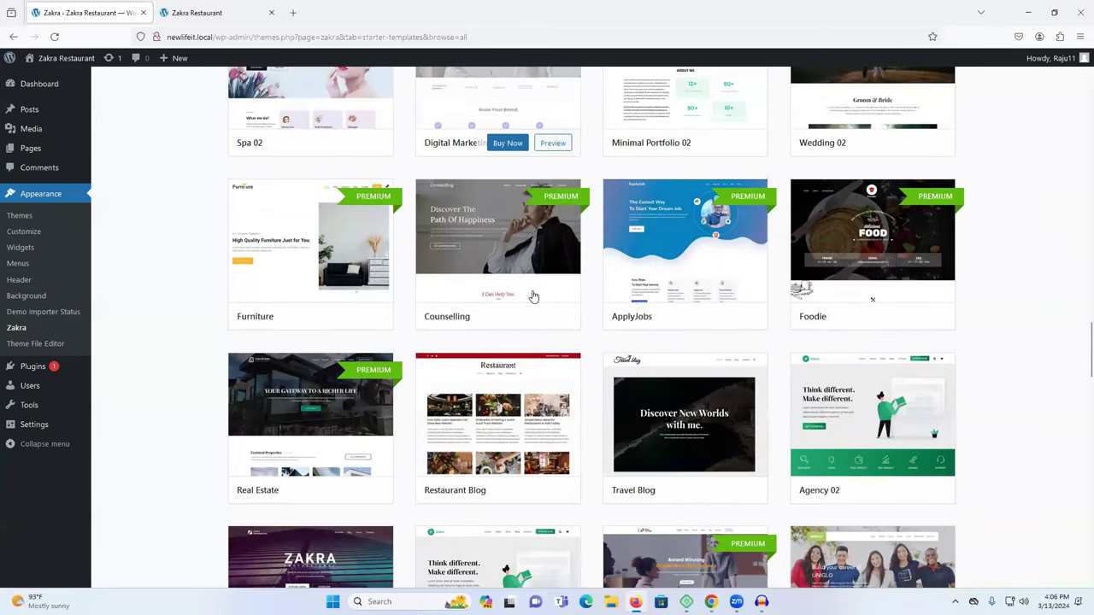
scroll(533, 296, "down", 10)
scroll(532, 294, "down", 2)
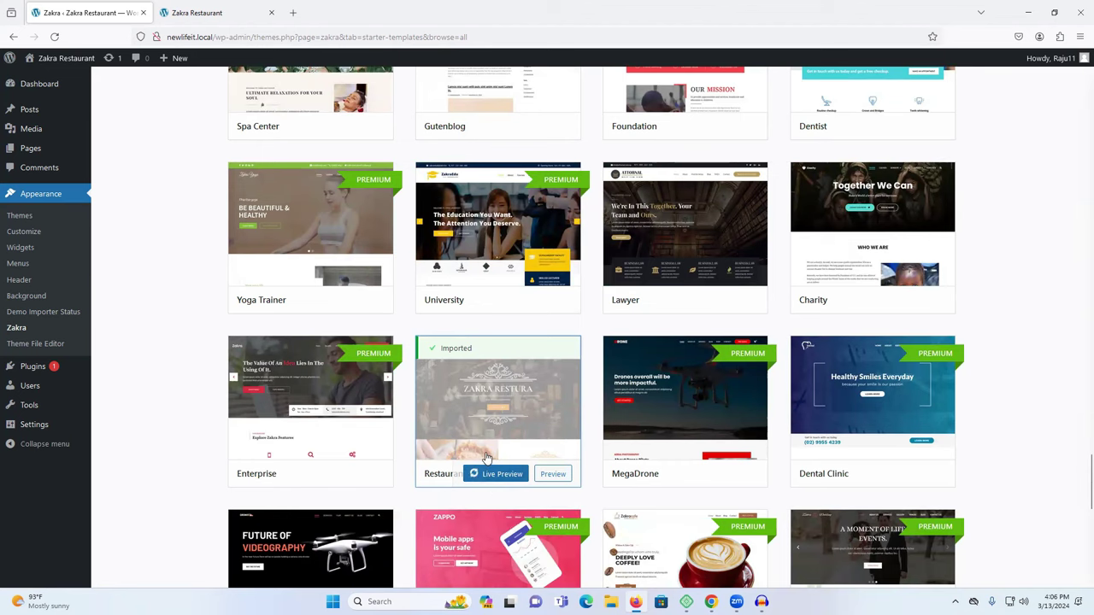
Step: Reload the live site and check the top sections of the imported restaurant home page
left_click(209, 7)
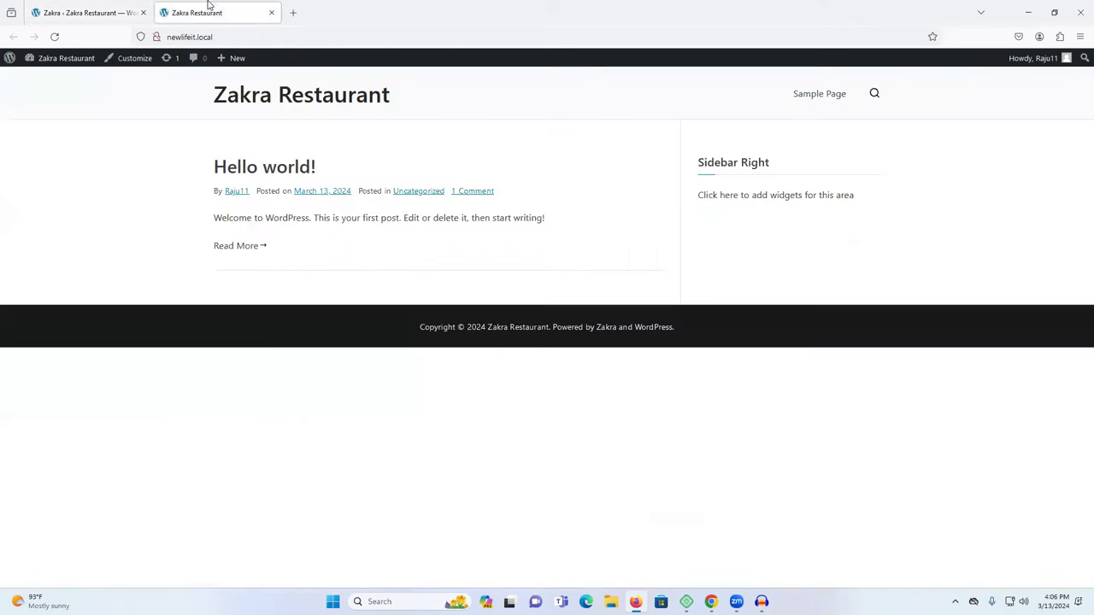
right_click(24, 127)
left_click(96, 130)
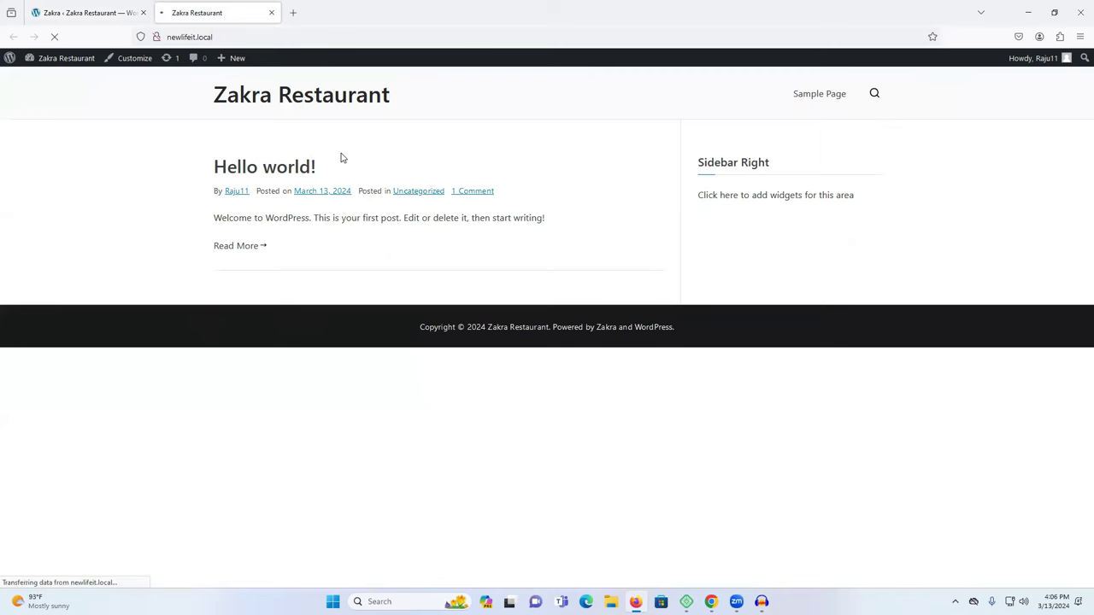
scroll(343, 186, "down", 3)
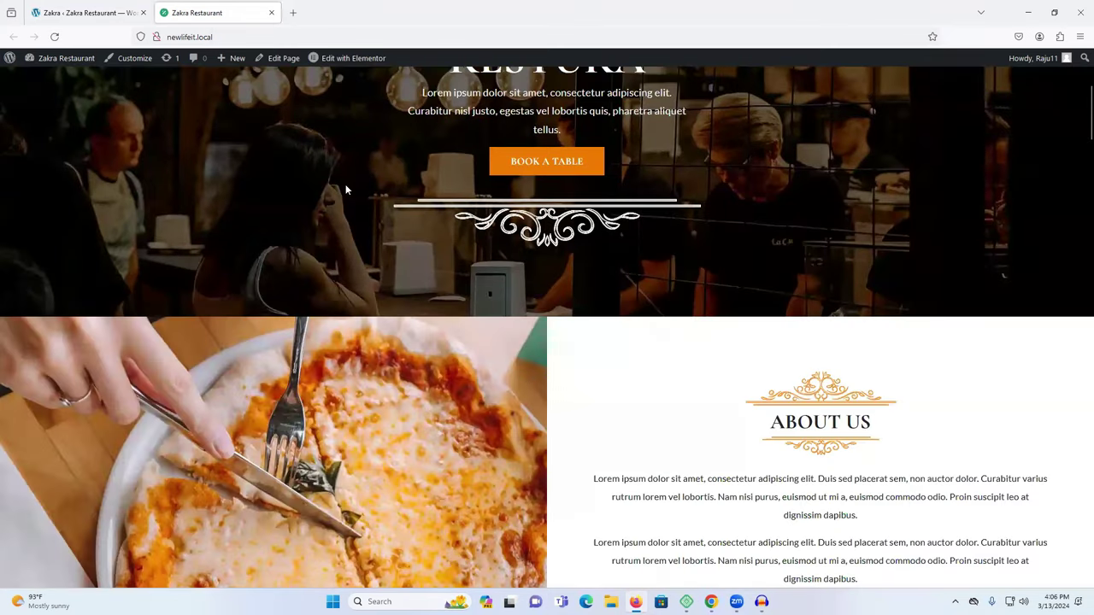
scroll(344, 188, "down", 4)
scroll(409, 260, "up", 8)
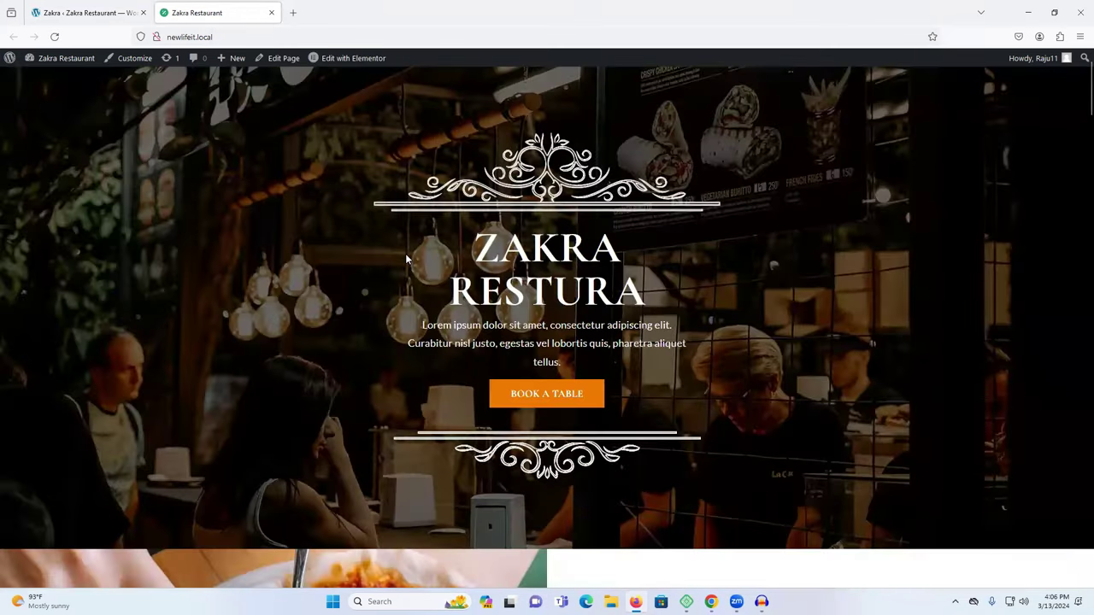
Step: Look through the live home page from the hero banner past the menu and gallery to the footer
scroll(441, 268, "down", 4)
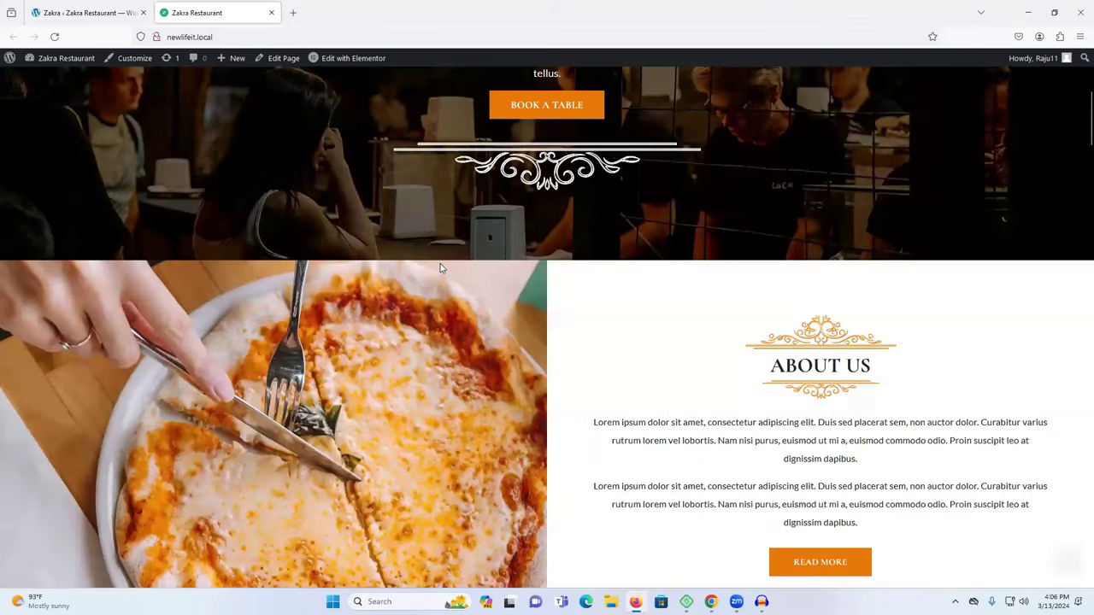
scroll(438, 268, "down", 4)
scroll(439, 267, "down", 5)
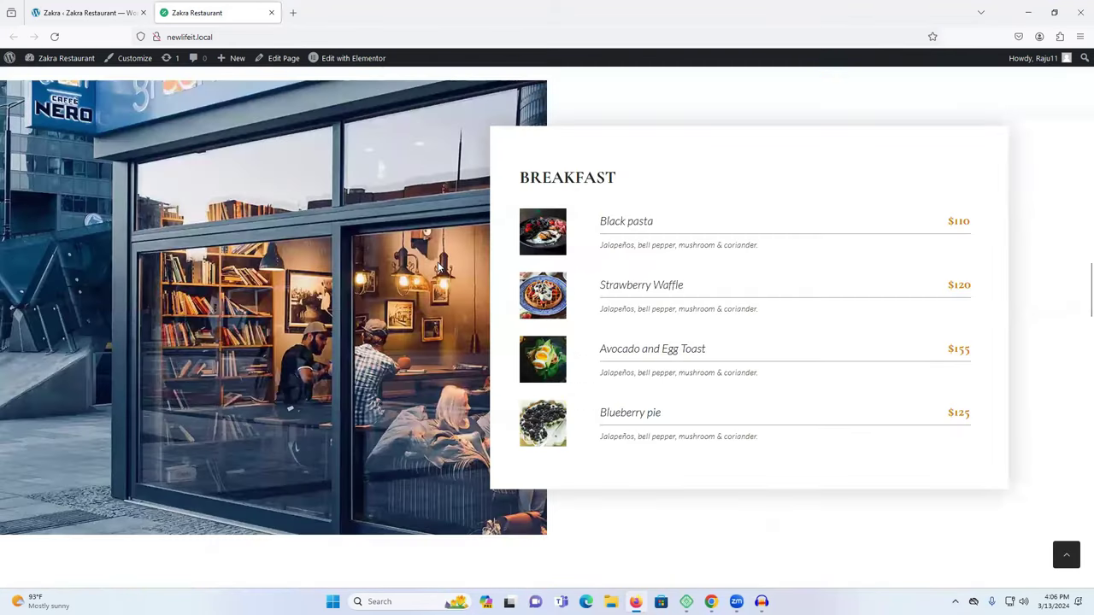
scroll(439, 267, "down", 6)
scroll(701, 320, "down", 10)
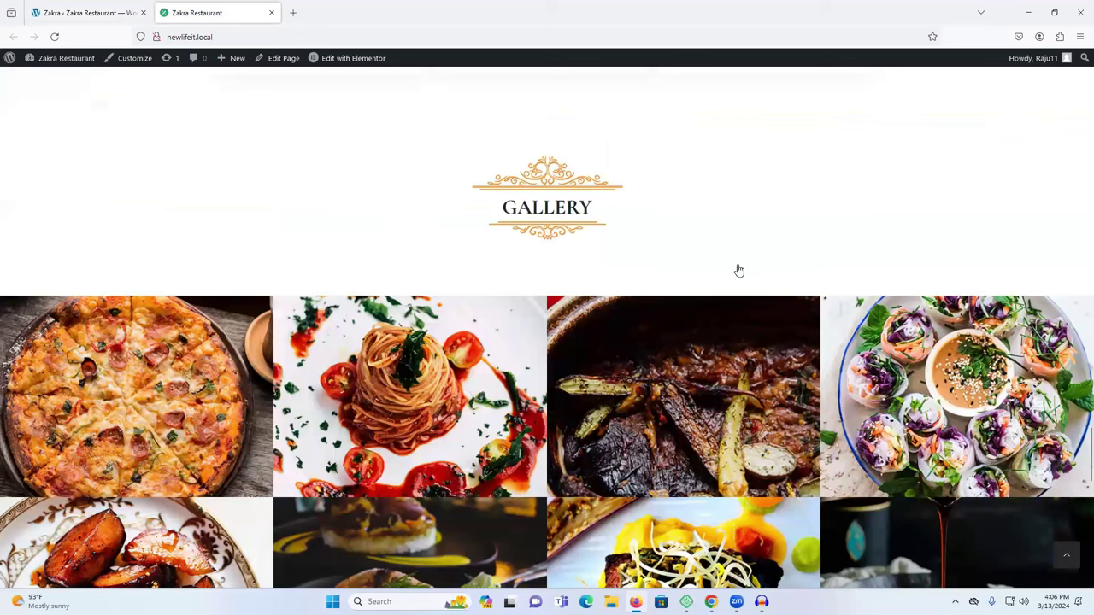
scroll(738, 269, "down", 3)
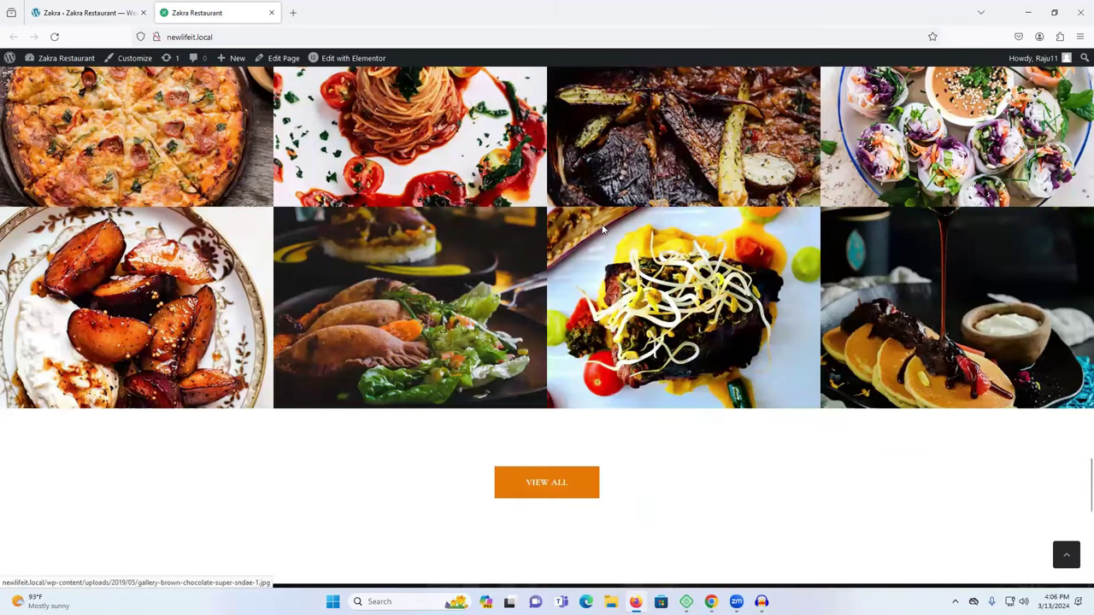
scroll(622, 231, "down", 6)
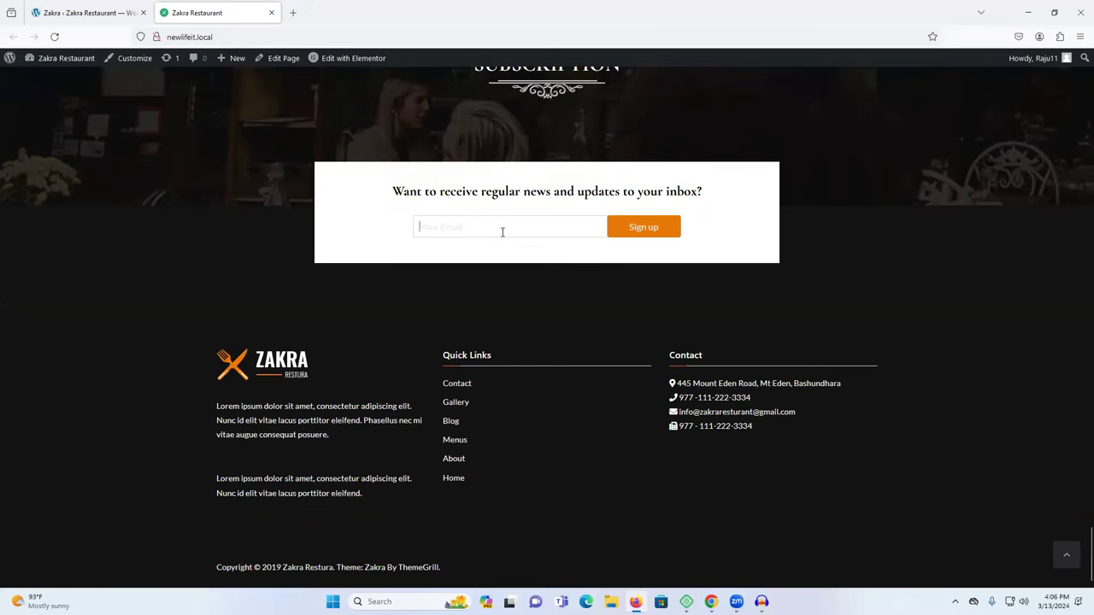
Step: Review the live home page from the footer back up to the header, including its Gallery, Menu and Our Speciality sections
scroll(500, 231, "up", 5)
scroll(490, 236, "up", 5)
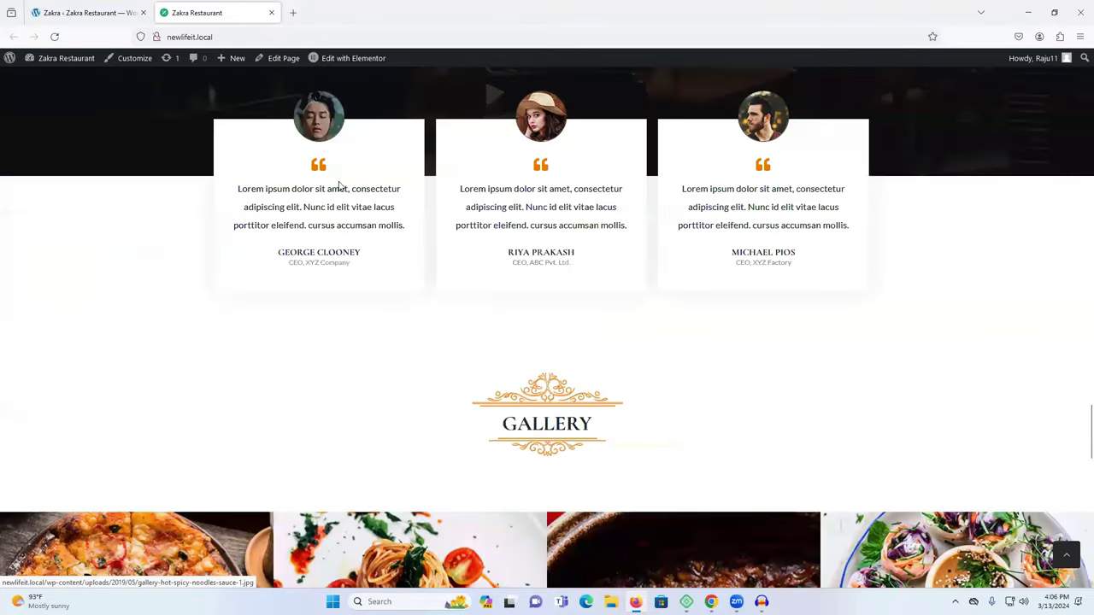
scroll(342, 171, "up", 5)
left_click(85, 12)
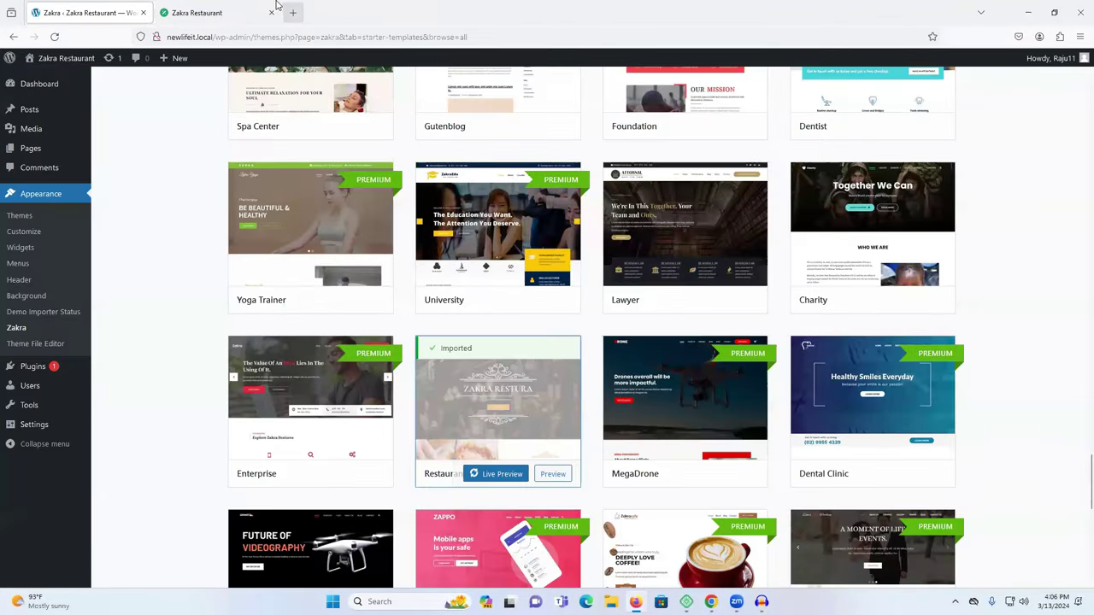
left_click(197, 12)
scroll(444, 308, "up", 6)
scroll(445, 310, "up", 5)
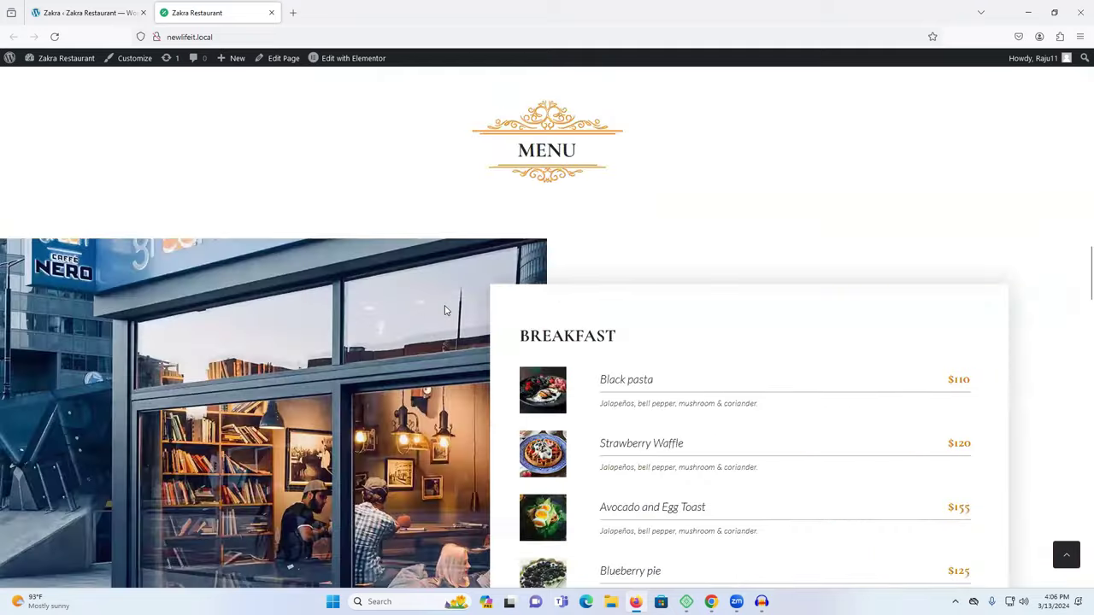
scroll(445, 311, "up", 2)
left_click_drag(487, 298, 483, 321)
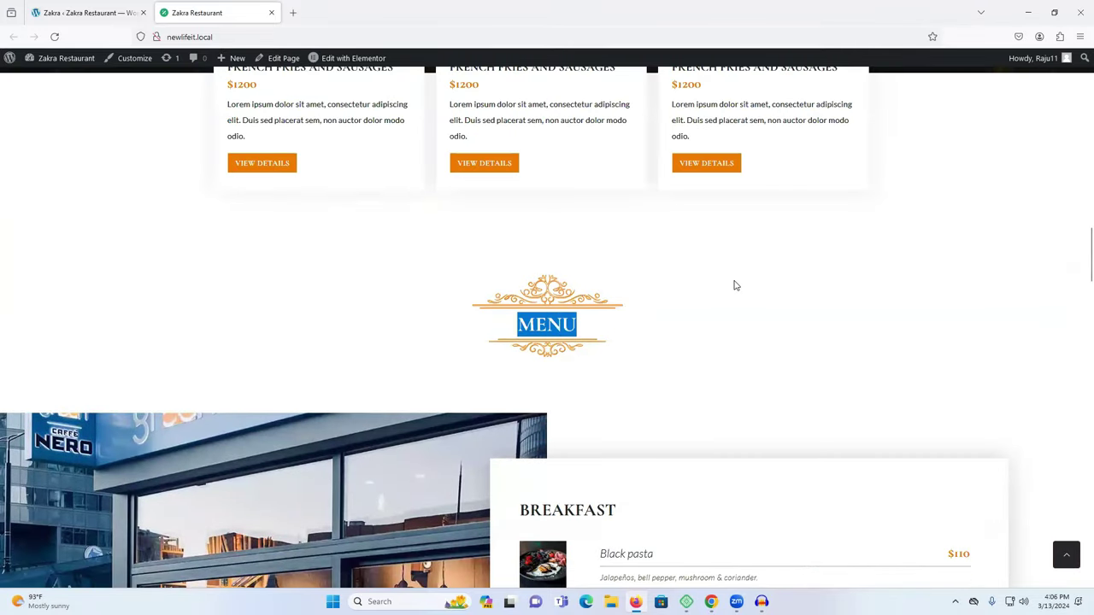
scroll(652, 317, "up", 7)
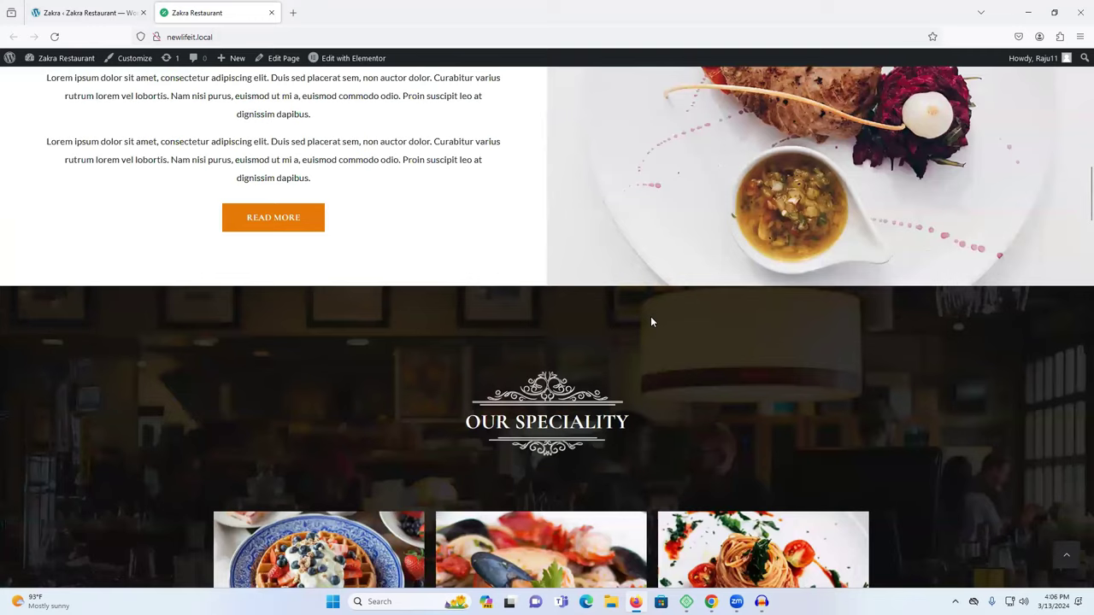
scroll(651, 322, "up", 7)
scroll(650, 321, "up", 5)
scroll(592, 266, "down", 1)
scroll(592, 266, "up", 1)
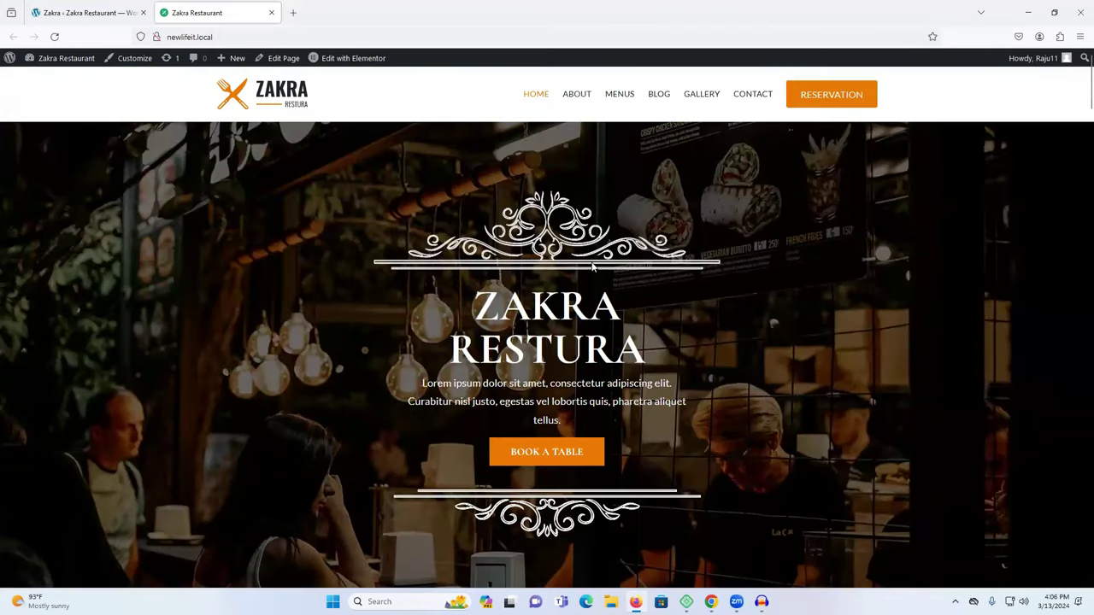
Step: Compare the dashboard's Restaurant demo entry with the live site's hero banner and About Us section
left_click(110, 12)
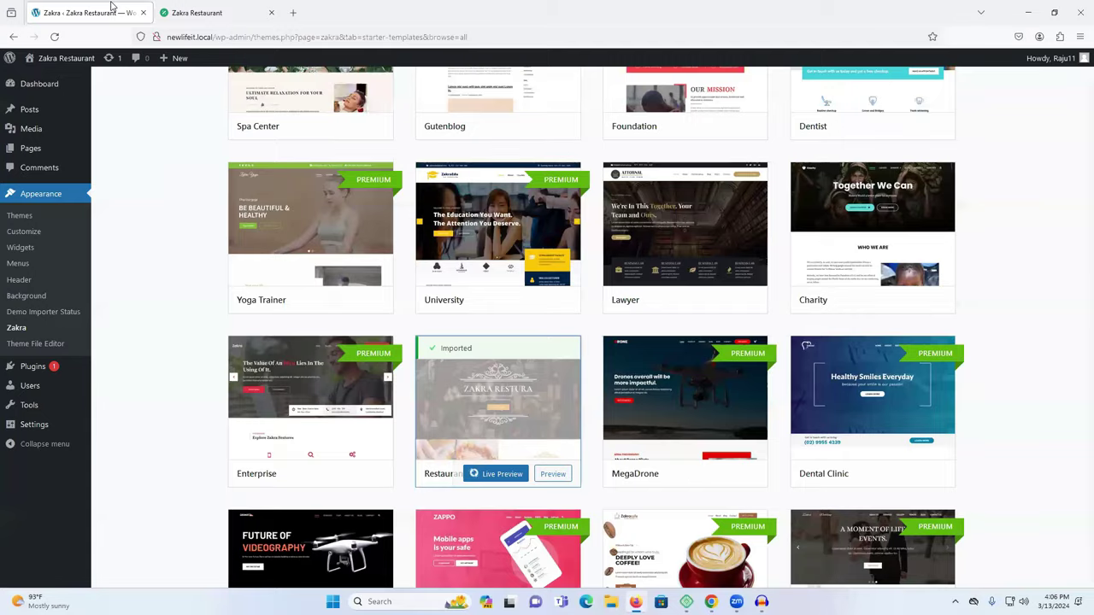
left_click(241, 9)
scroll(692, 296, "down", 3)
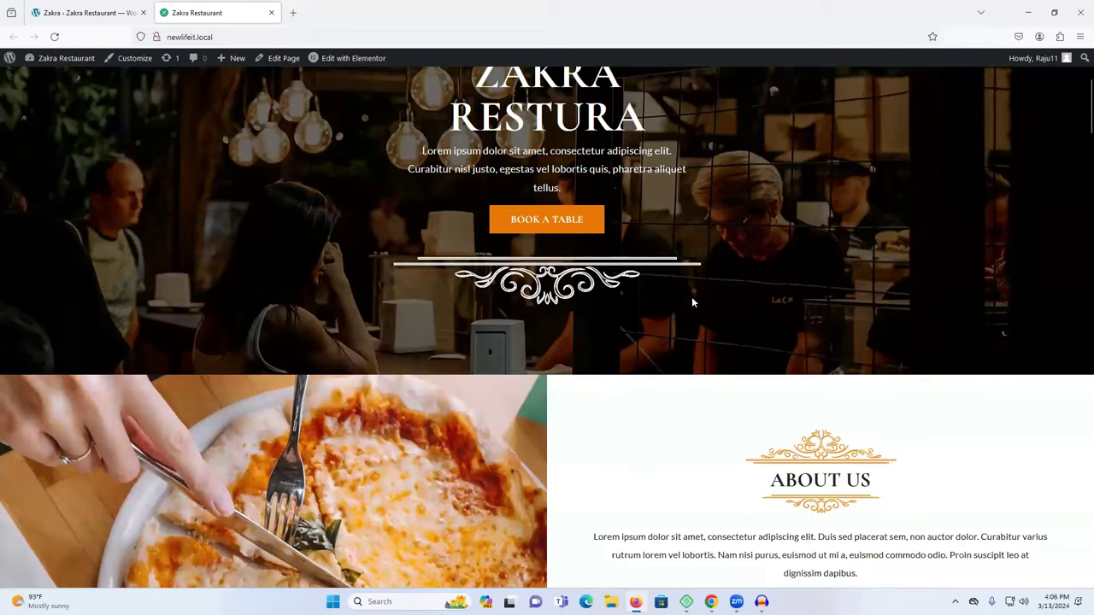
scroll(692, 302, "down", 3)
scroll(691, 299, "up", 3)
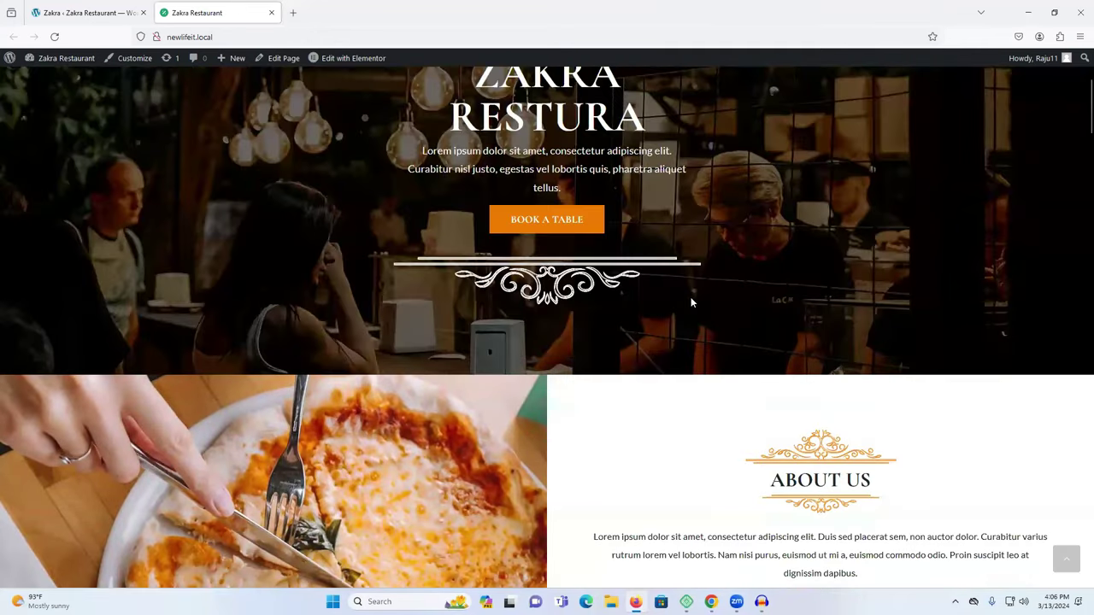
scroll(691, 299, "up", 3)
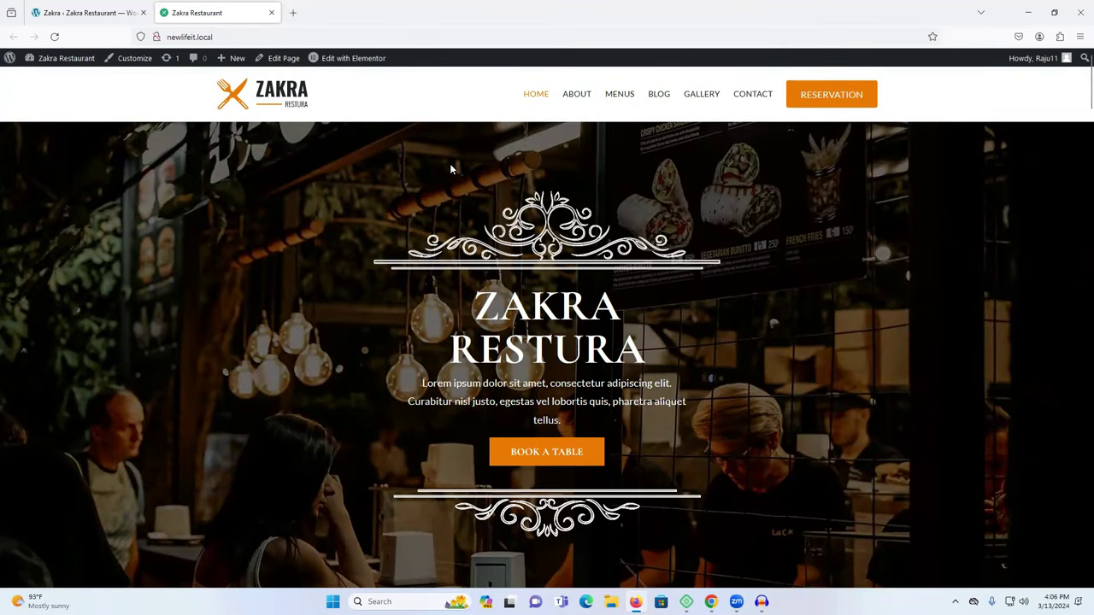
Step: Examine the About Us, Why Us and Our Speciality sections on the live home page
scroll(616, 262, "down", 5)
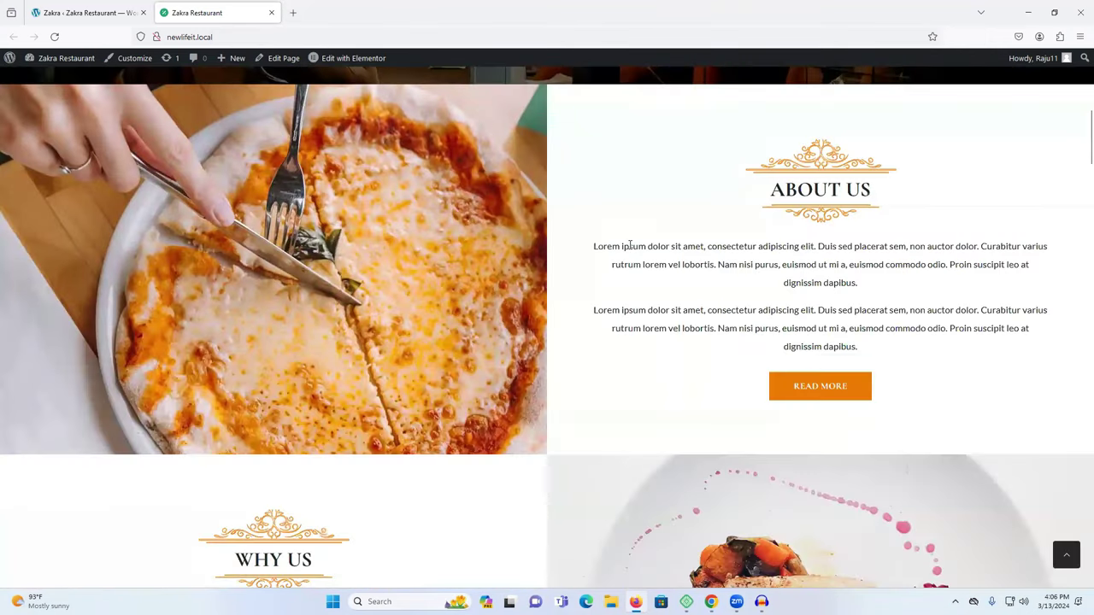
scroll(346, 320, "down", 3)
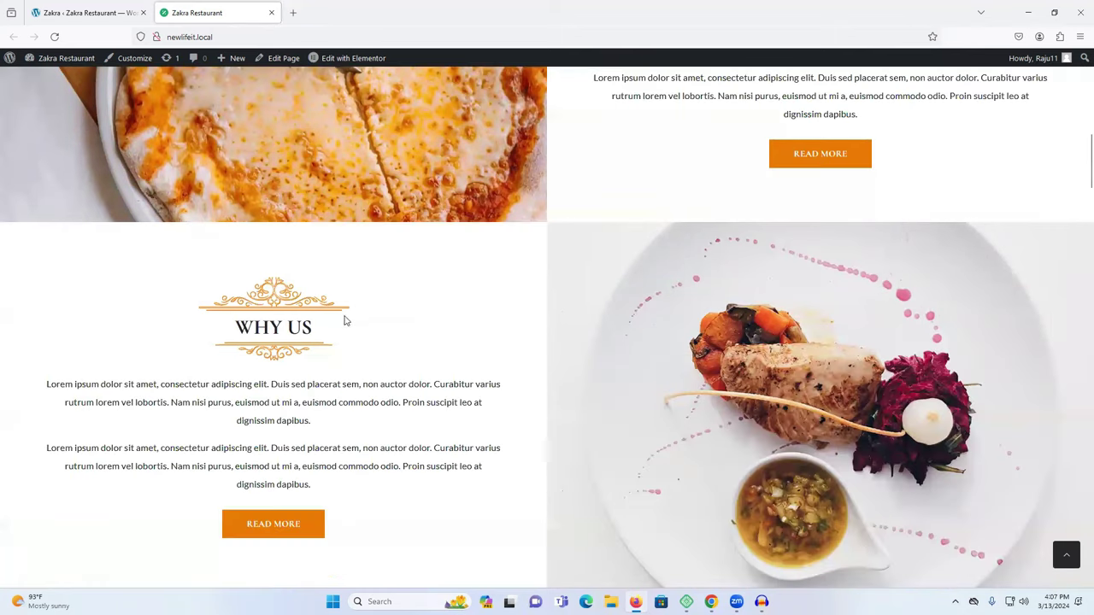
triple_click(262, 329)
scroll(276, 269, "down", 5)
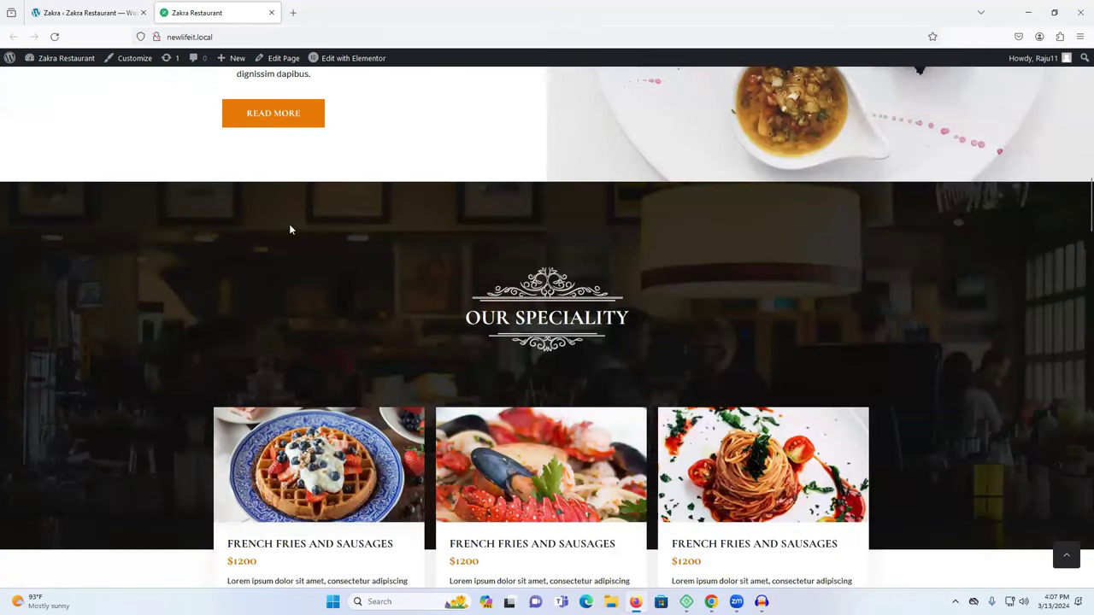
scroll(502, 202, "down", 1)
triple_click(672, 212)
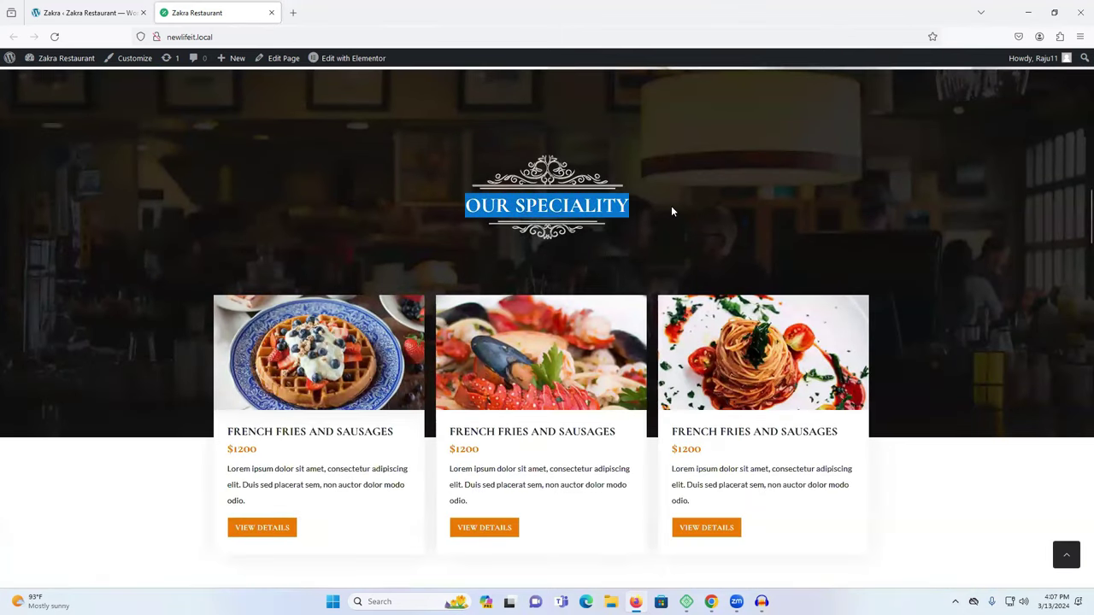
scroll(672, 212, "down", 3)
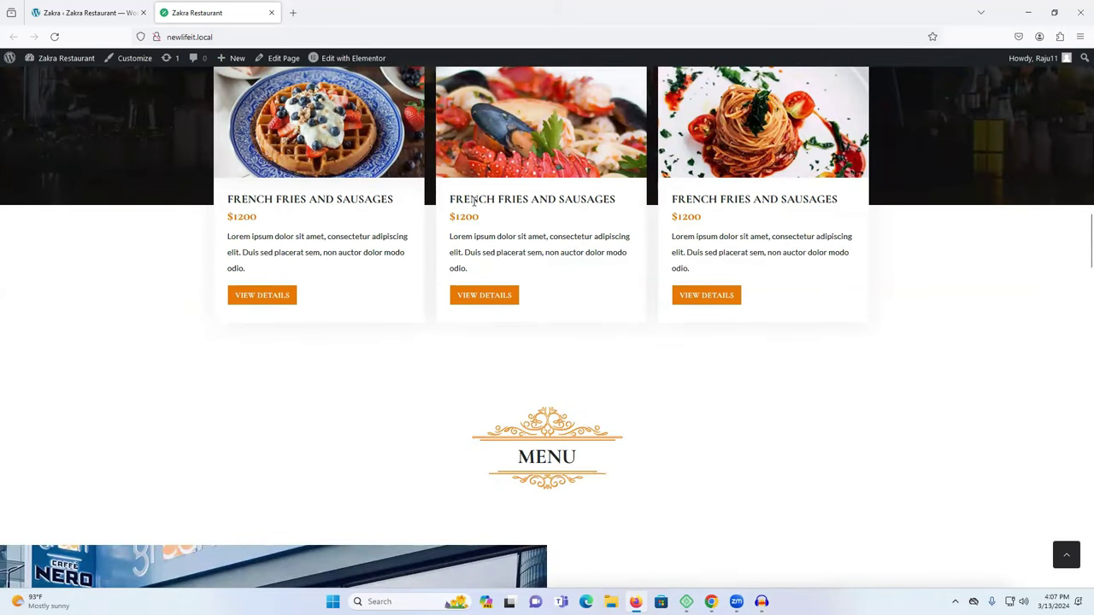
left_click_drag(197, 181, 909, 212)
left_click(899, 274)
Step: Check the Breakfast and Lunch lists in the home page's Menu section and open the full Menus page from there
scroll(622, 334, "down", 3)
scroll(686, 157, "down", 3)
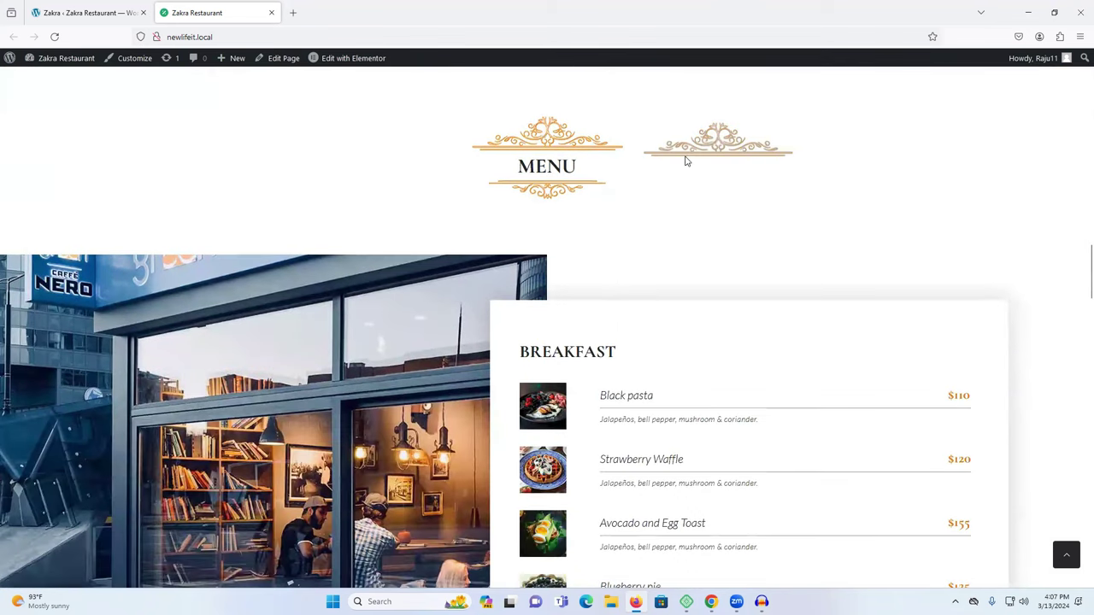
scroll(654, 285, "down", 3)
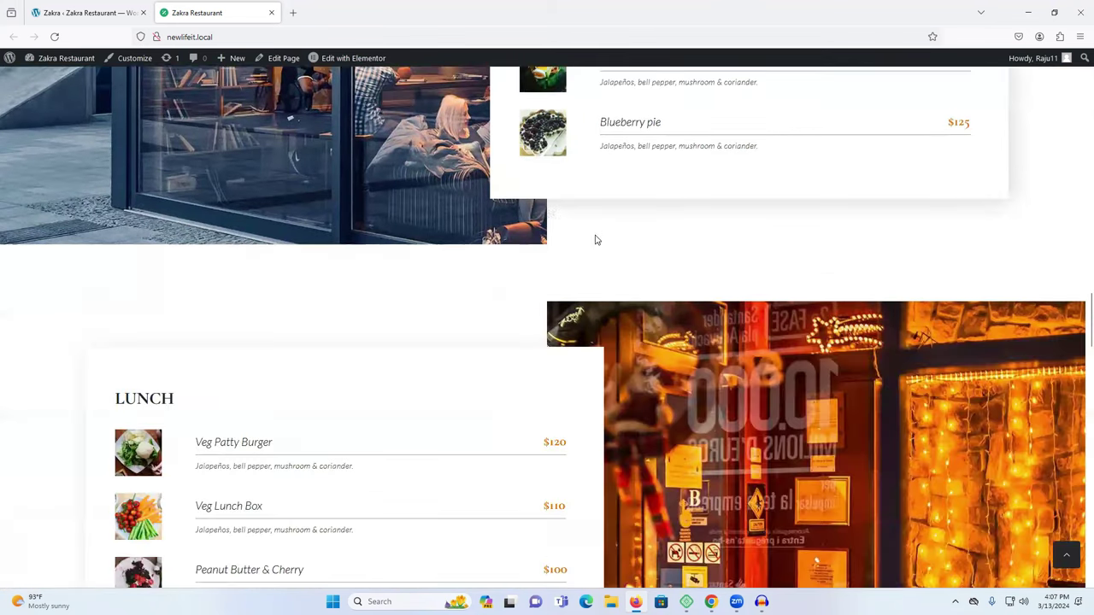
scroll(509, 205, "down", 5)
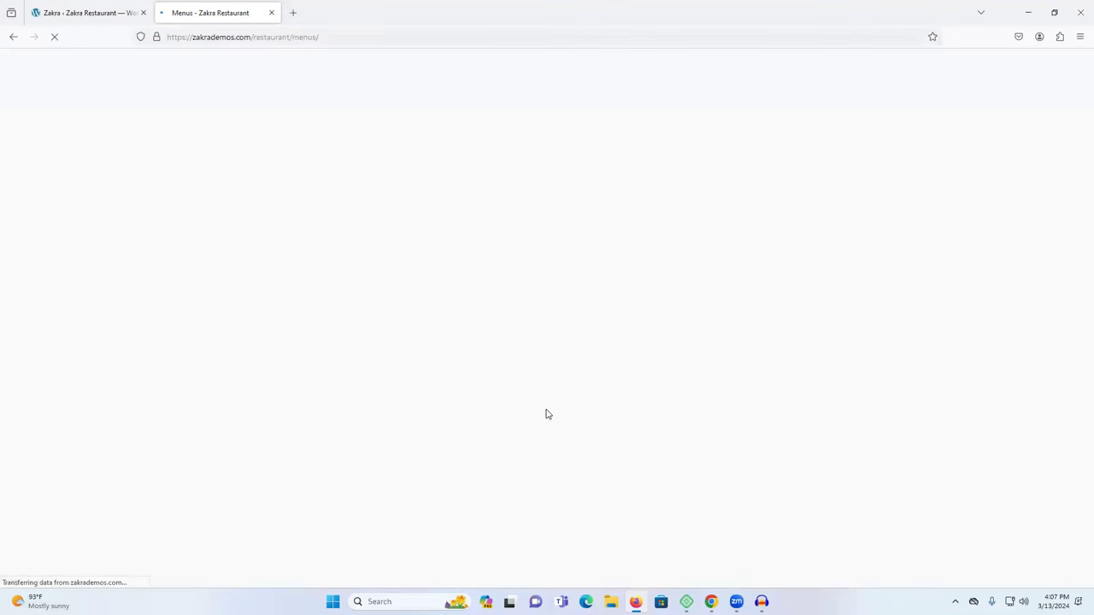
Step: Look through the Menus page from Signature Dishes down to Drinks and return to its header
scroll(584, 399, "down", 10)
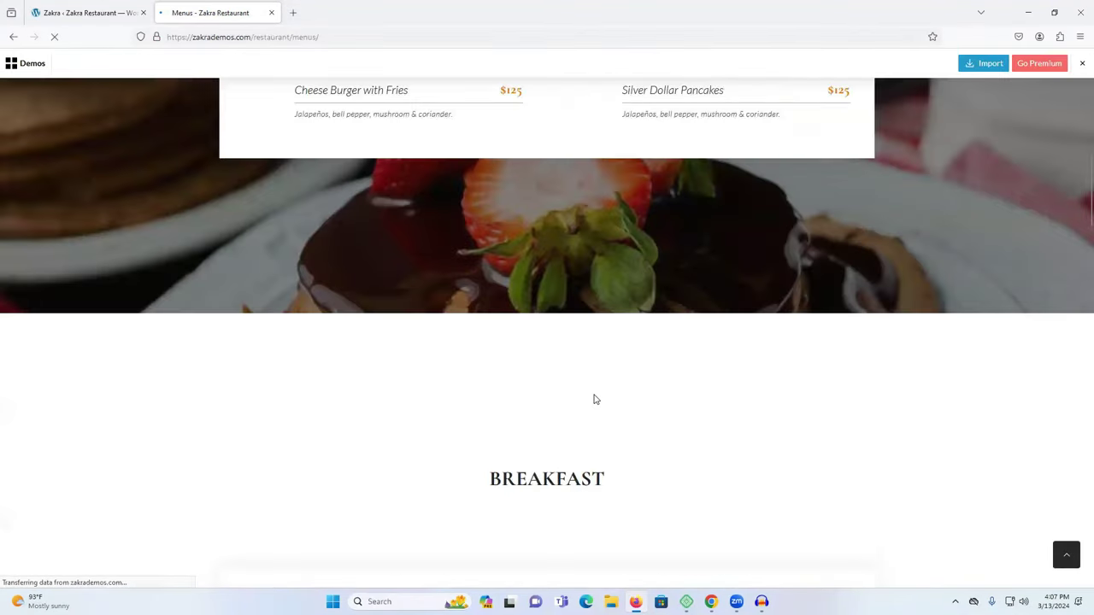
scroll(595, 399, "down", 10)
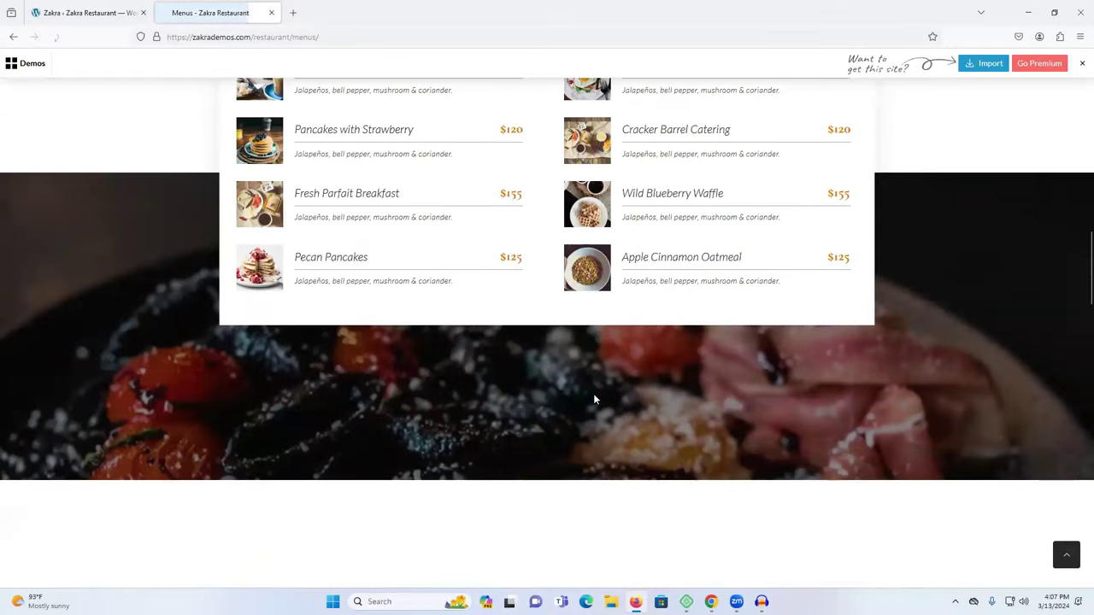
scroll(595, 399, "down", 10)
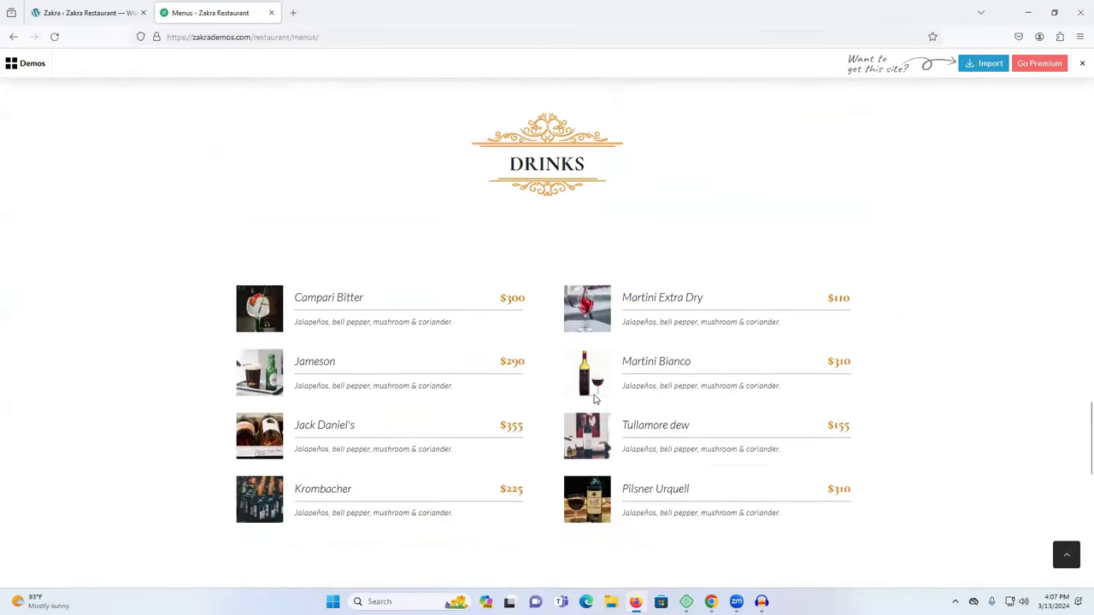
scroll(595, 400, "up", 20)
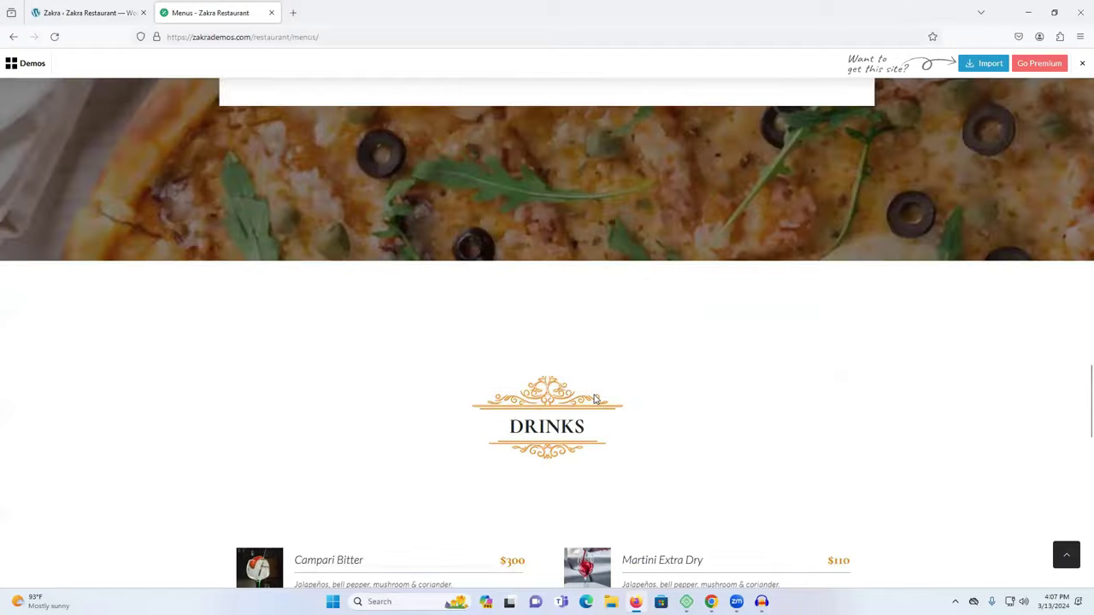
scroll(596, 399, "up", 10)
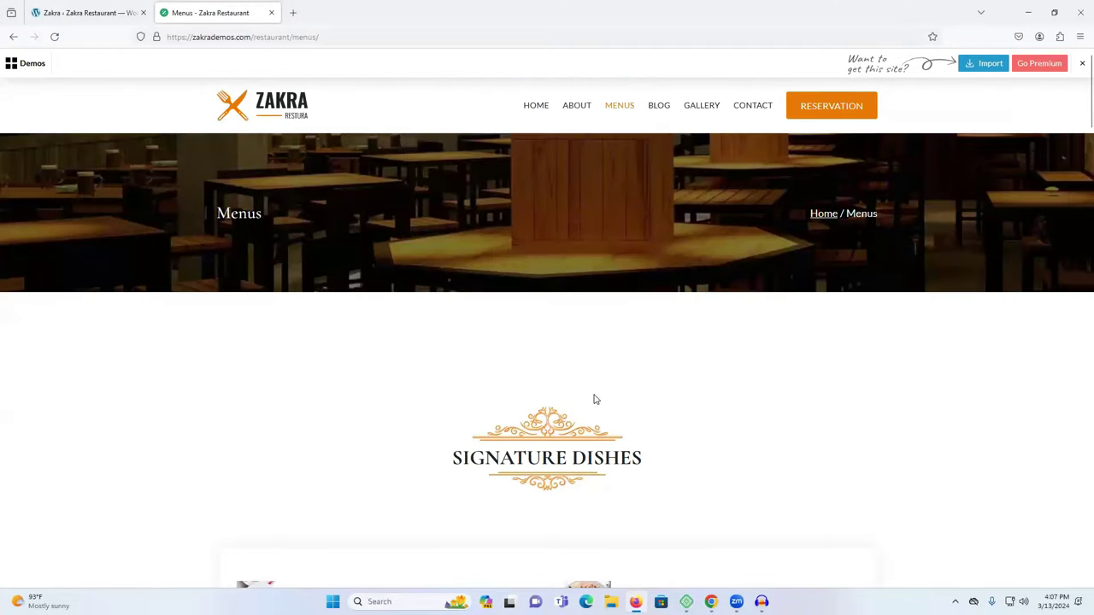
scroll(595, 399, "down", 3)
scroll(590, 397, "up", 3)
Step: Return to the online demo's home page, reload the dashboard's starter templates page and open the imported Restaurant demo's live preview
left_click(538, 107)
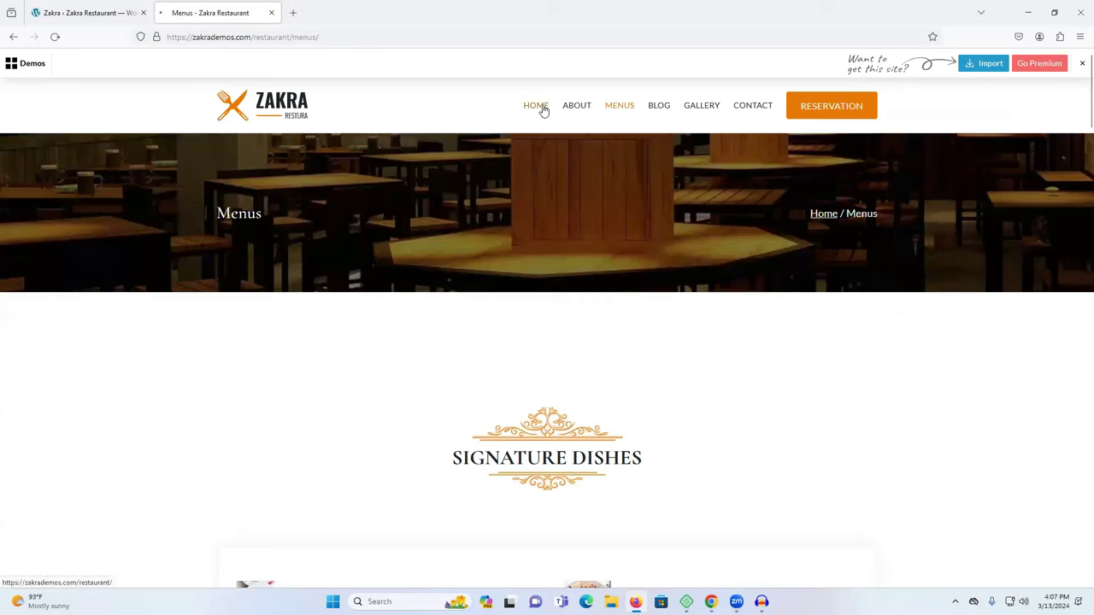
left_click(132, 8)
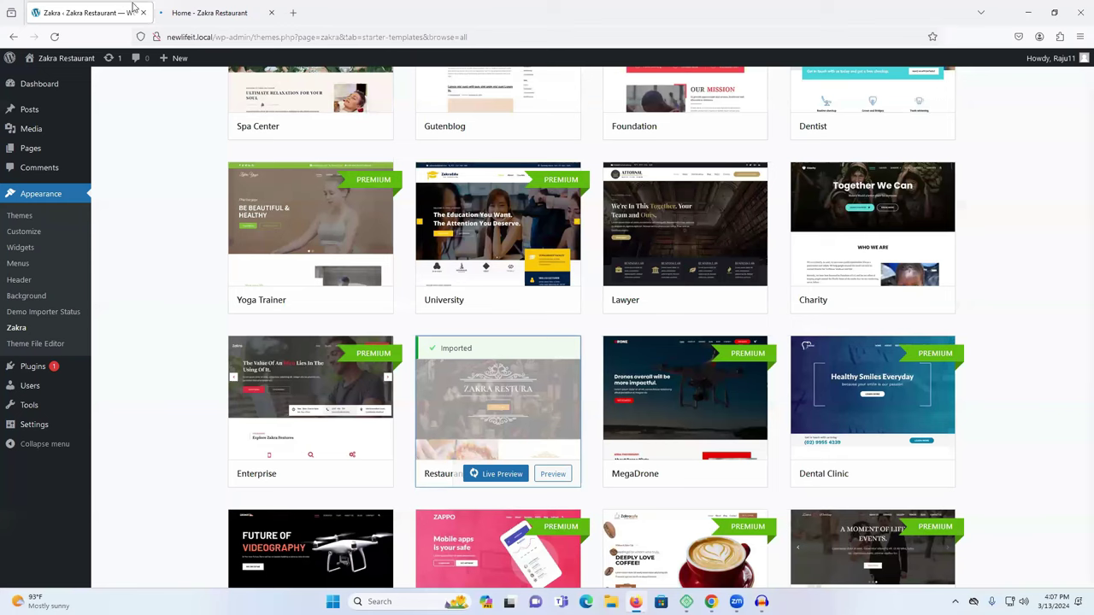
right_click(154, 186)
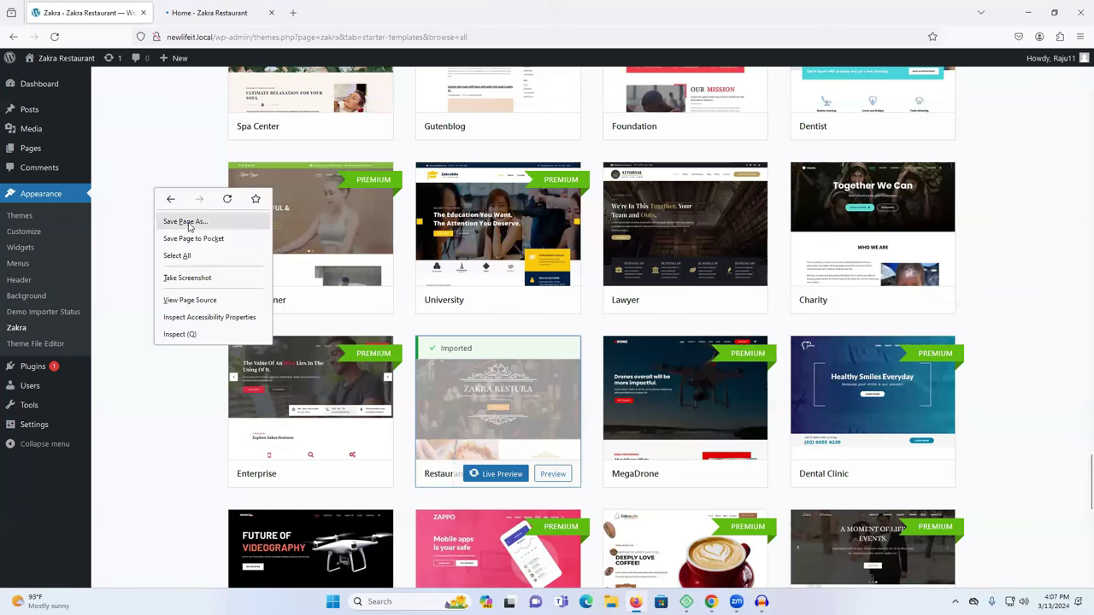
left_click(224, 199)
left_click(560, 343)
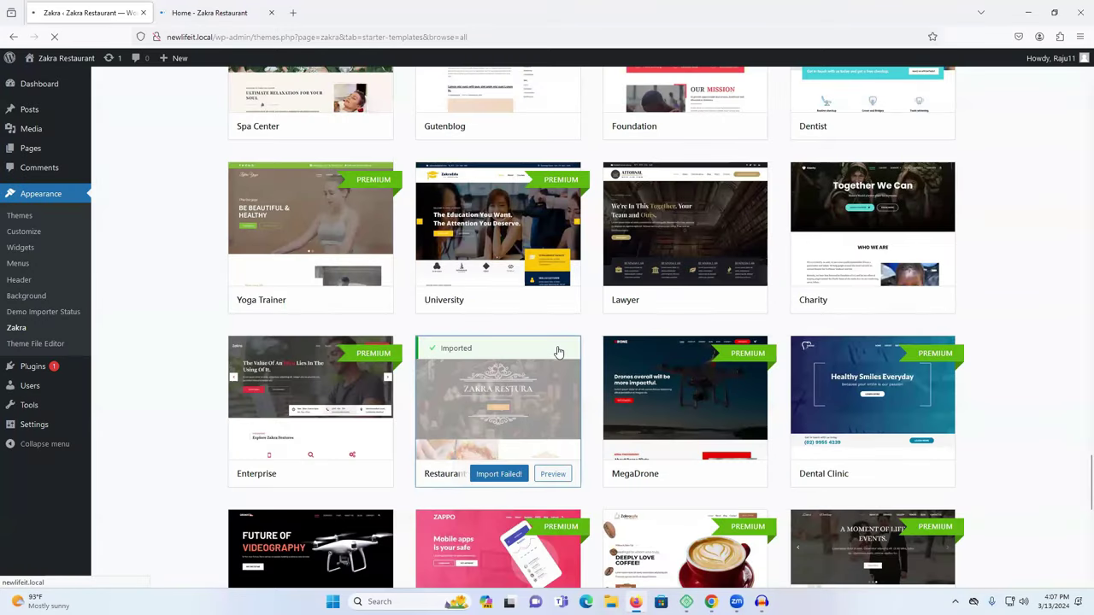
left_click(511, 475)
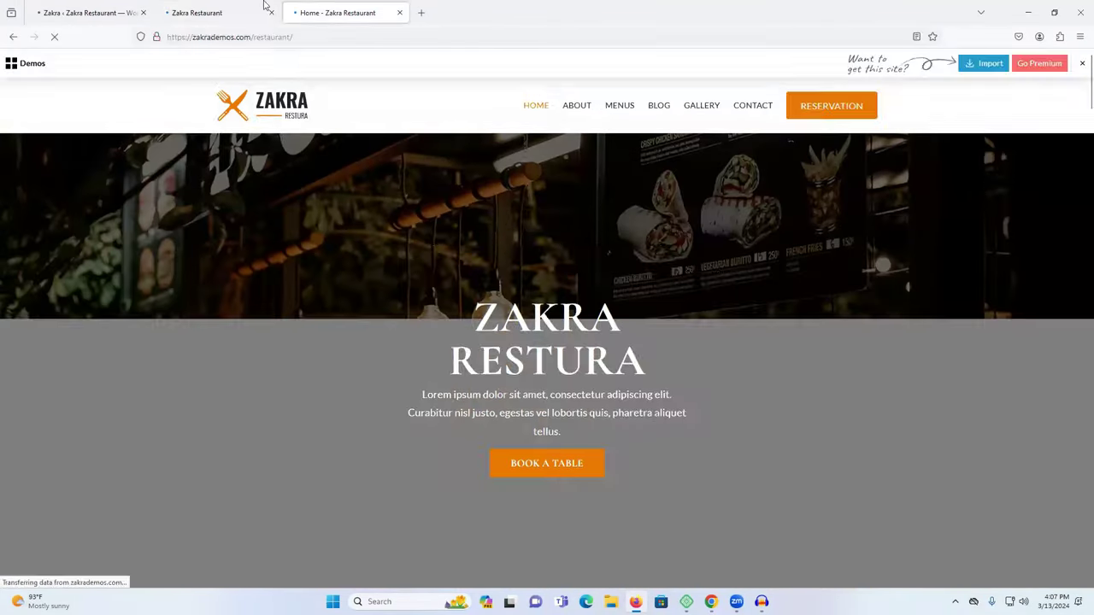
Step: Close the extra site preview tab and open the installed Themes page in the WordPress dashboard
left_click(264, 6)
left_click(344, 10)
left_click(399, 12)
left_click(210, 12)
left_click(272, 13)
left_click(109, 10)
left_click(48, 274)
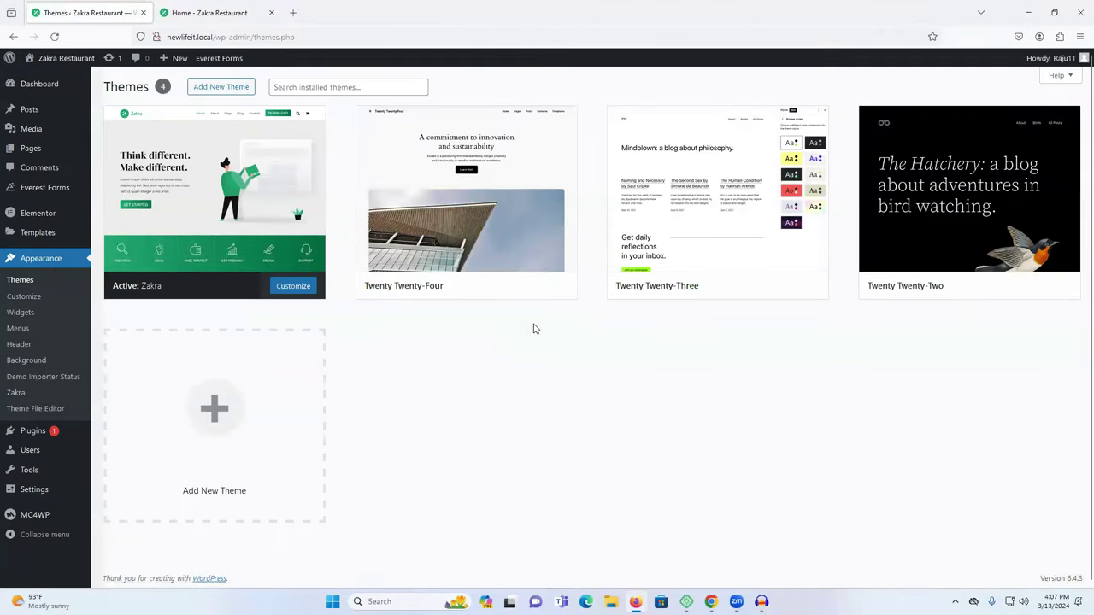
Step: Open the local Zakra Restaurant site in a new tab from the dashboard and close the online demo's tab
left_click(242, 9)
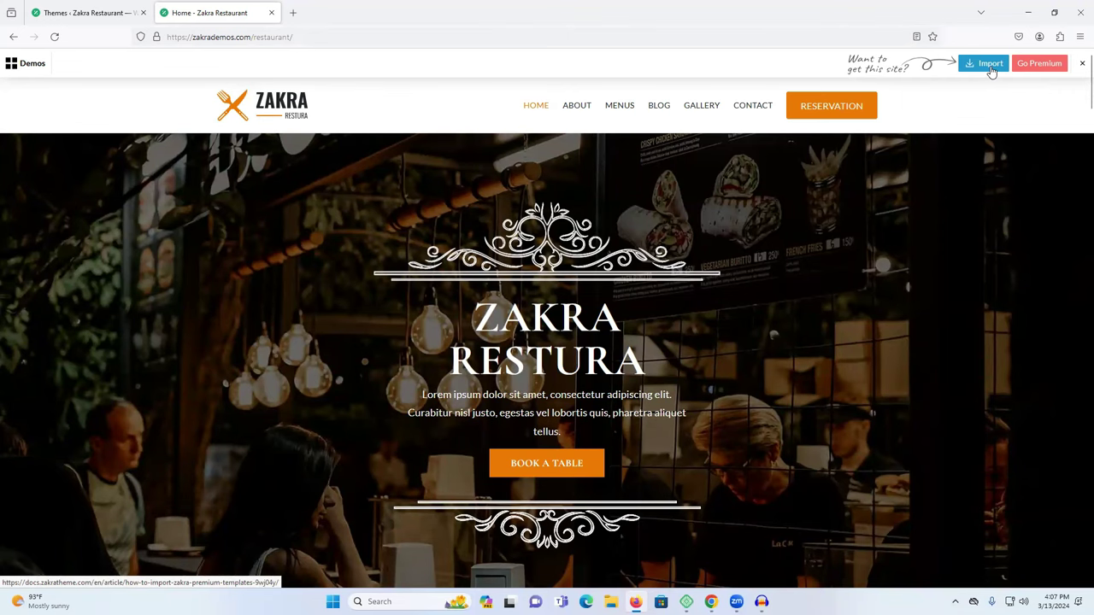
key("ctrl+shift+Tab")
right_click(50, 79)
left_click(75, 90)
left_click(218, 13)
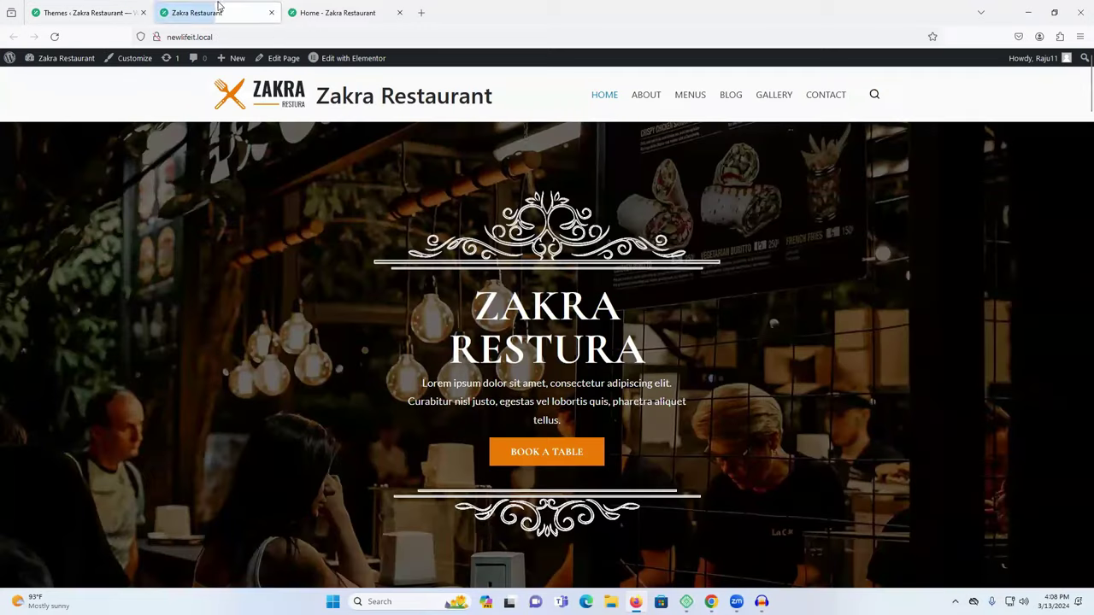
left_click(399, 13)
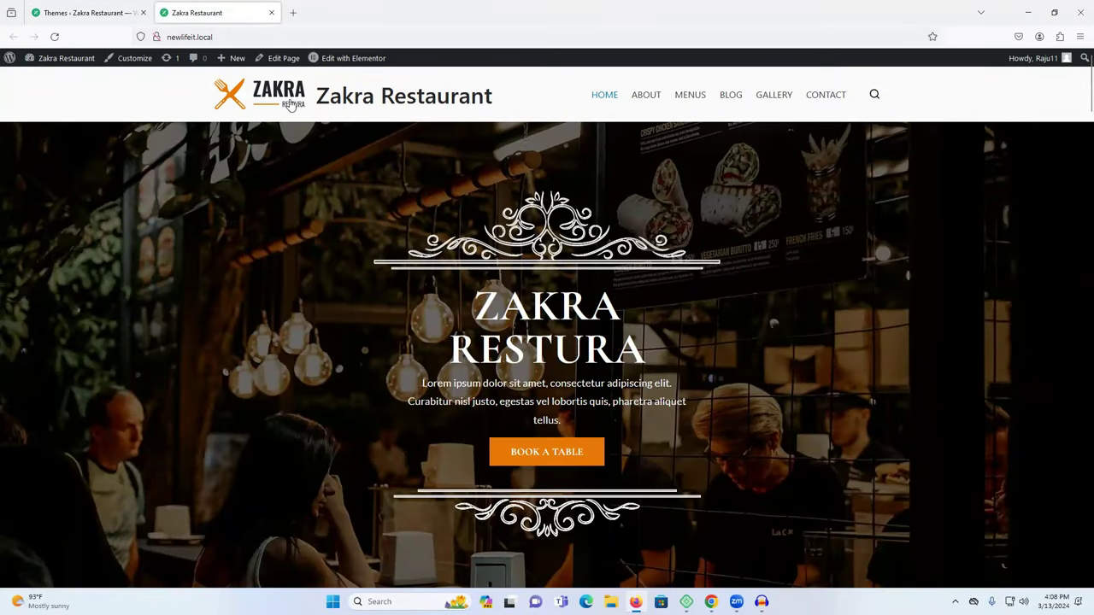
scroll(484, 267, "down", 3)
scroll(484, 267, "up", 3)
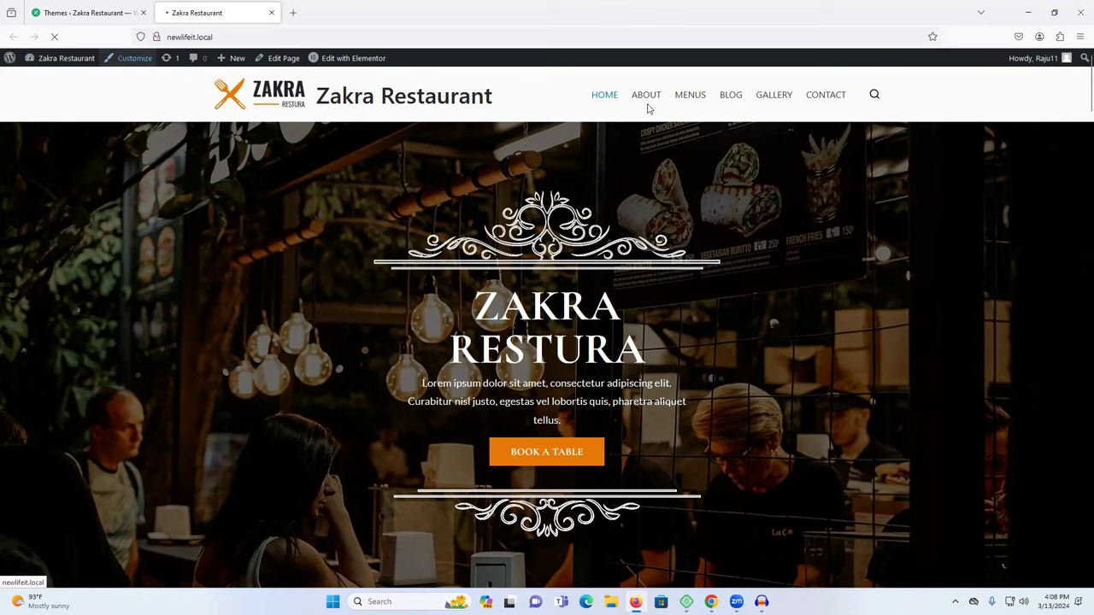
Step: Open the local home page in the Customizer and check the items of the Primary menu
left_click(134, 60)
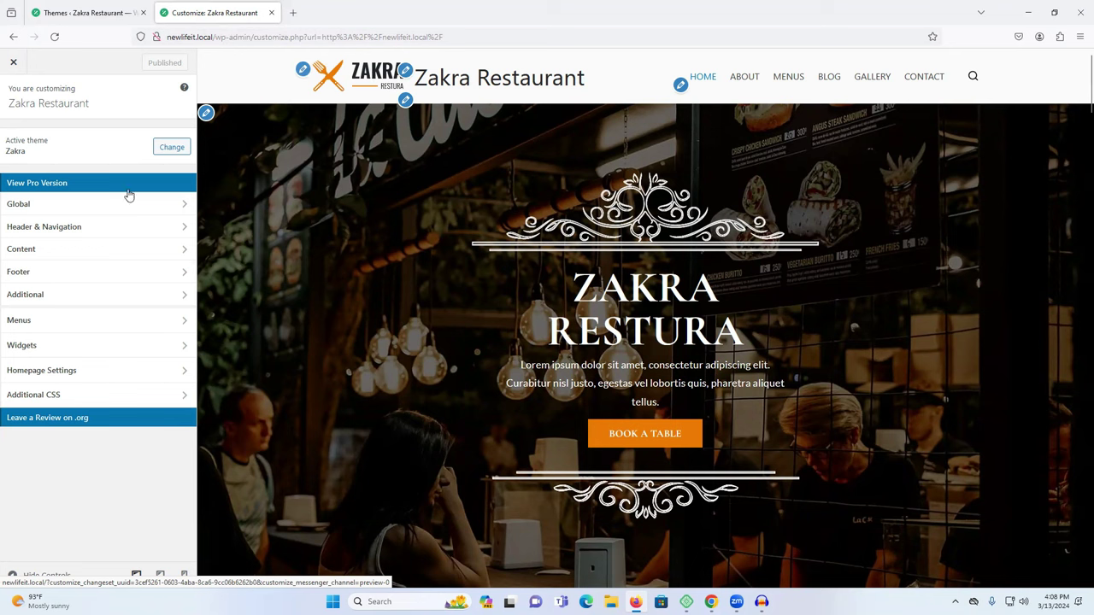
left_click(47, 327)
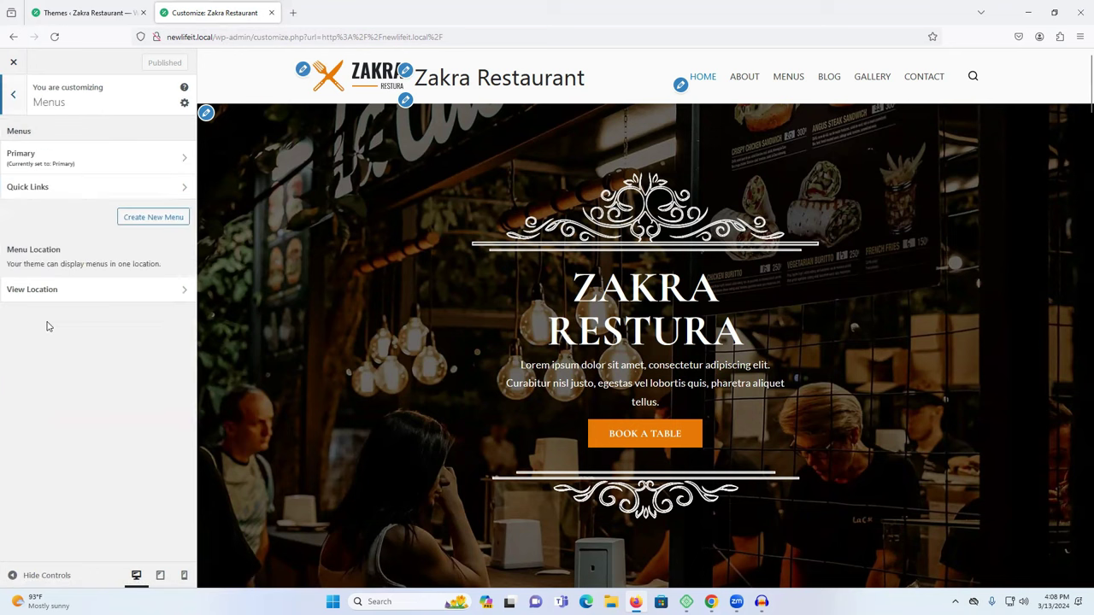
left_click(49, 166)
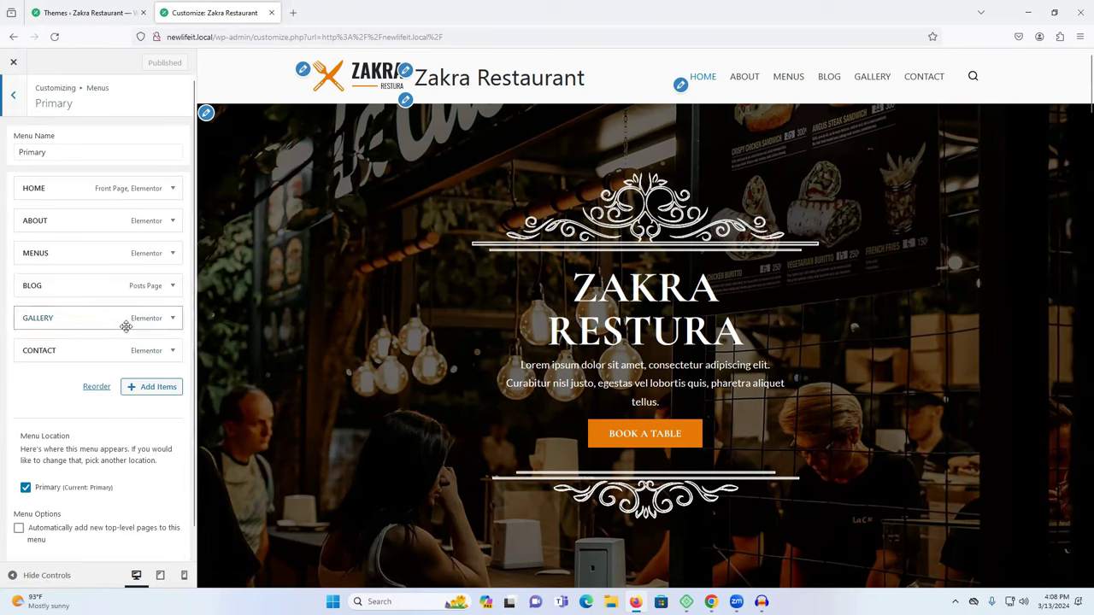
left_click(13, 95)
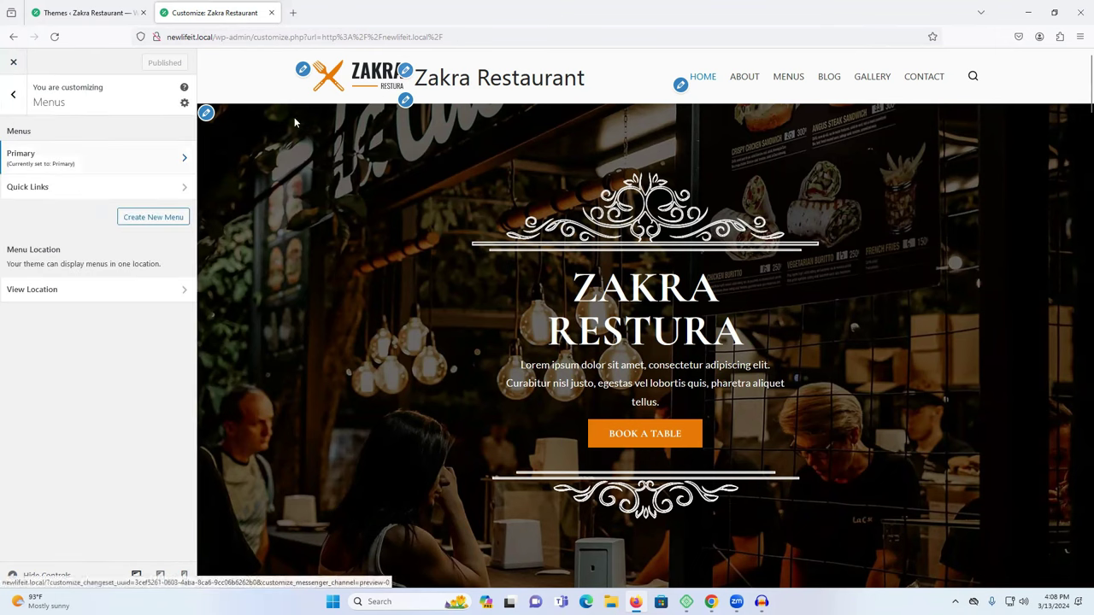
left_click(13, 95)
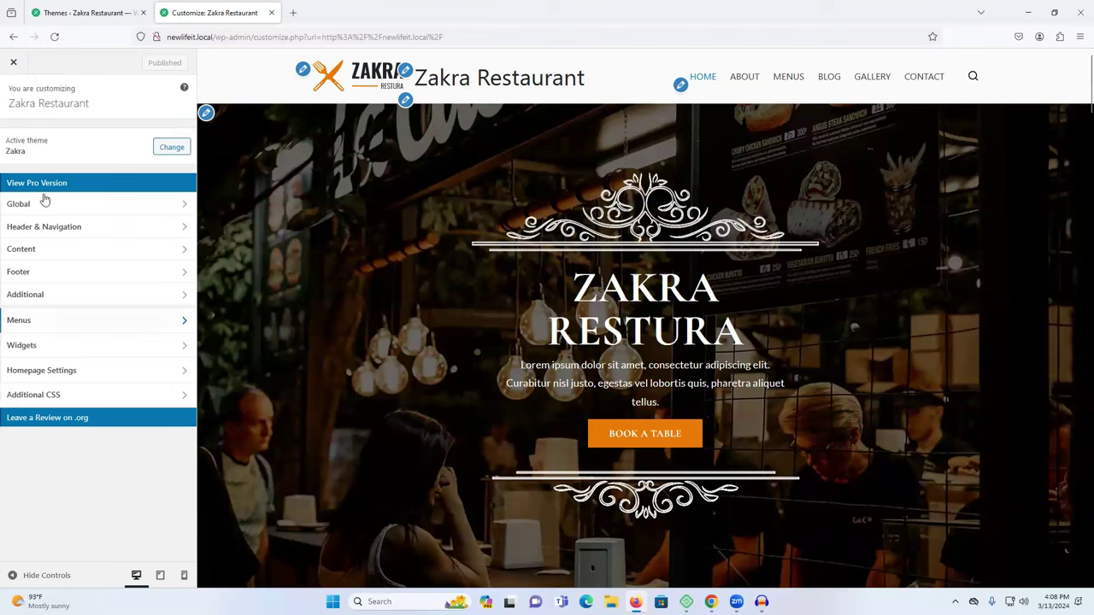
Step: Remove the Zakra logo and the site icon in the header's Site Identity settings
left_click(103, 229)
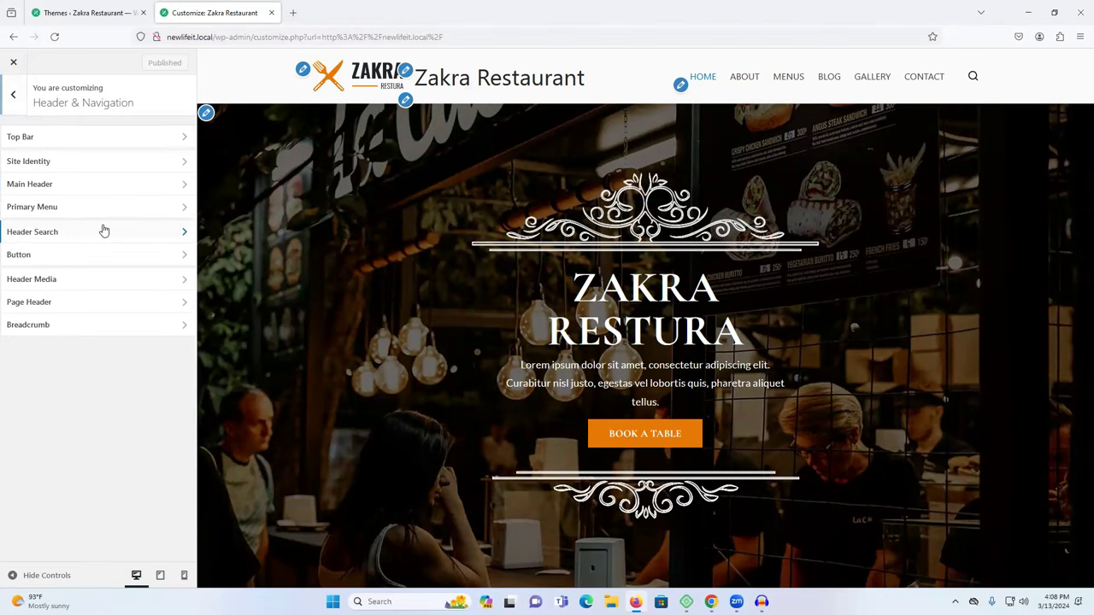
left_click(80, 164)
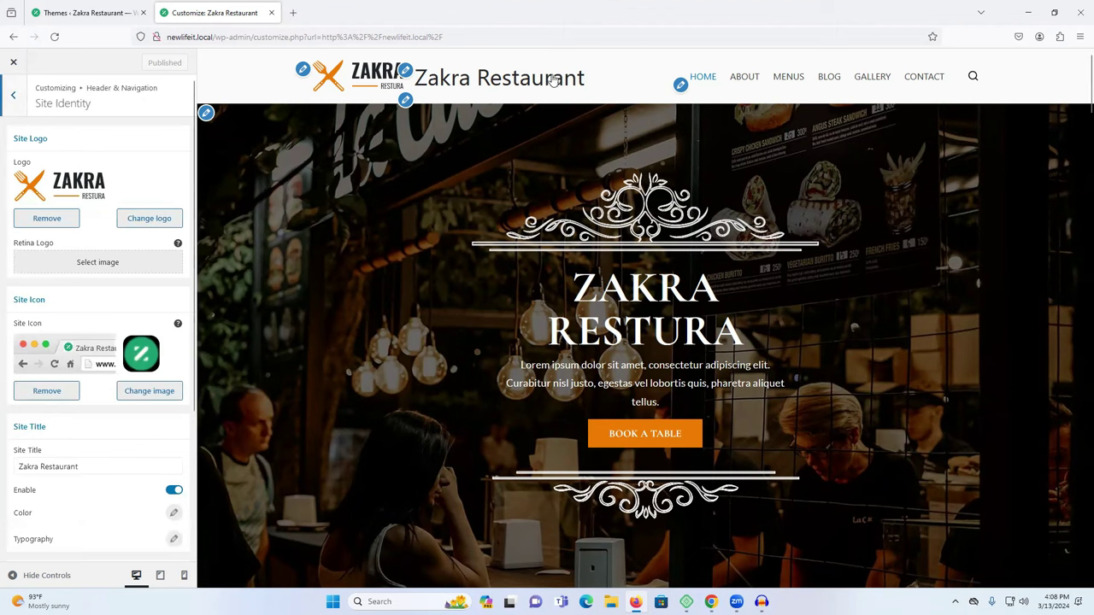
left_click(46, 217)
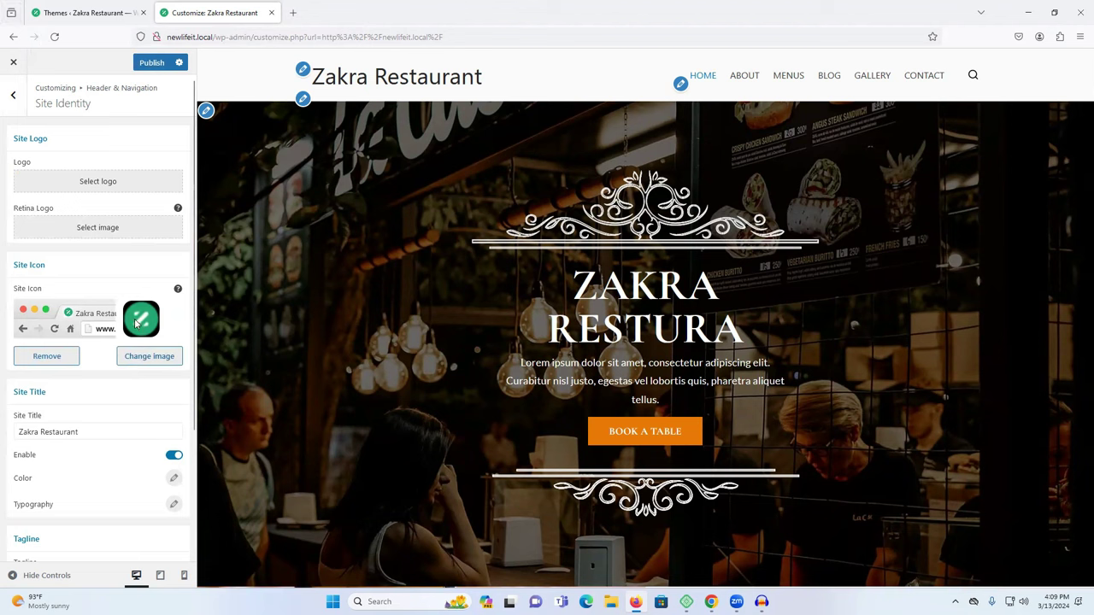
left_click(37, 356)
Step: Change the site title to "Canada Restaurant" by replacing its first word
scroll(155, 346, "down", 2)
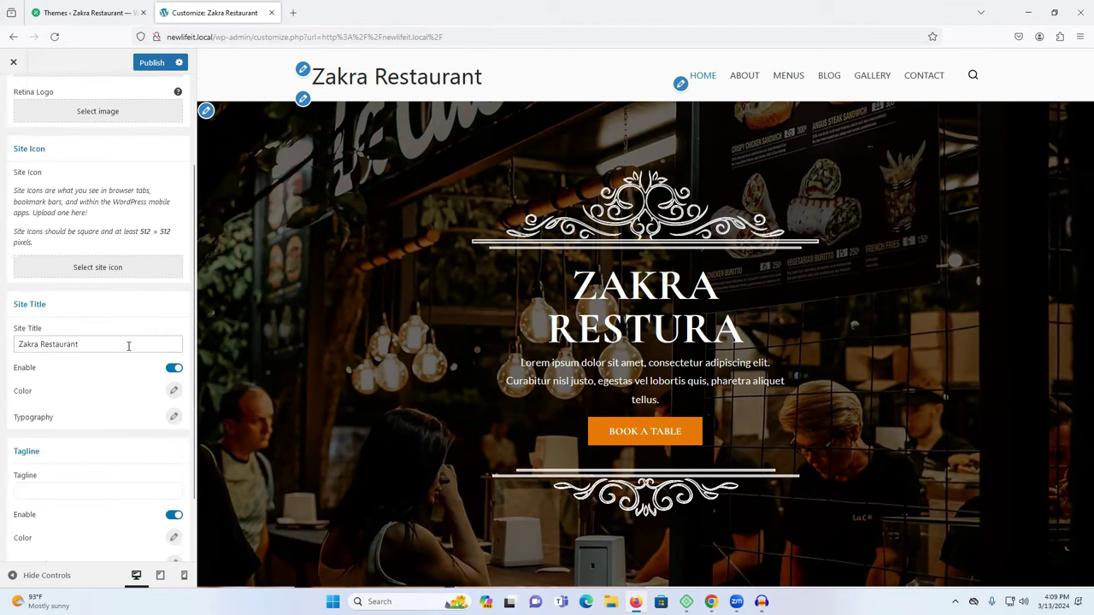
left_click(81, 344)
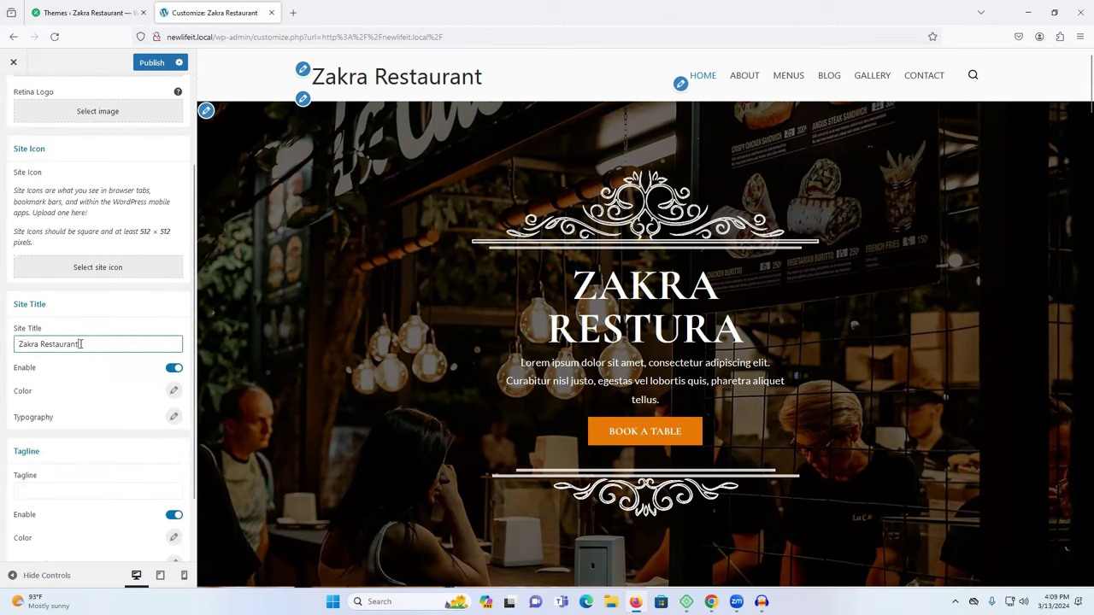
key("ctrl+a")
left_click(65, 345)
double_click(30, 344)
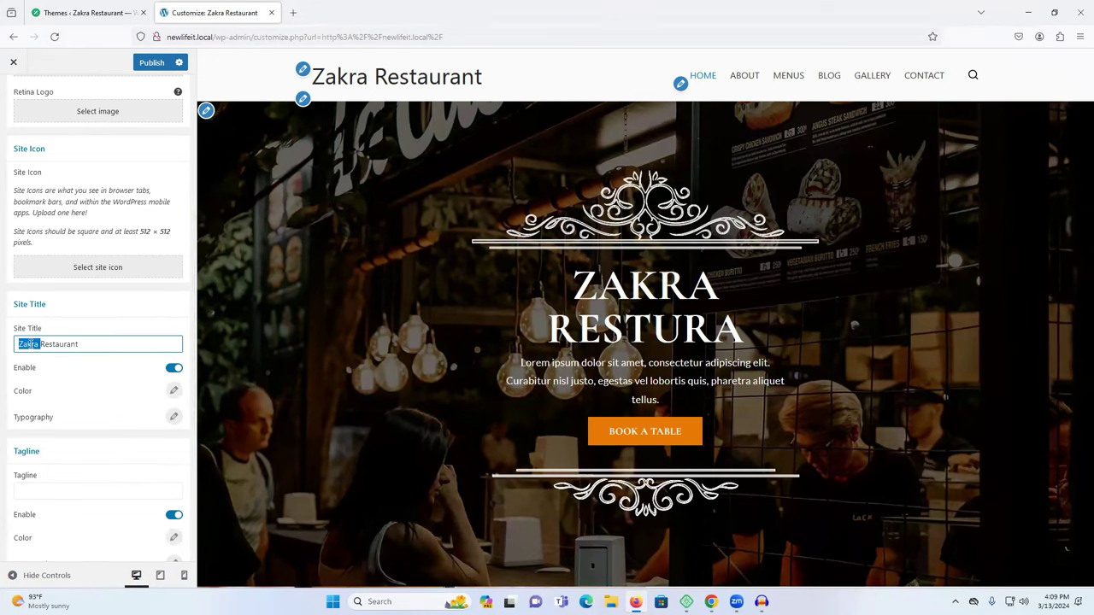
type("Canada")
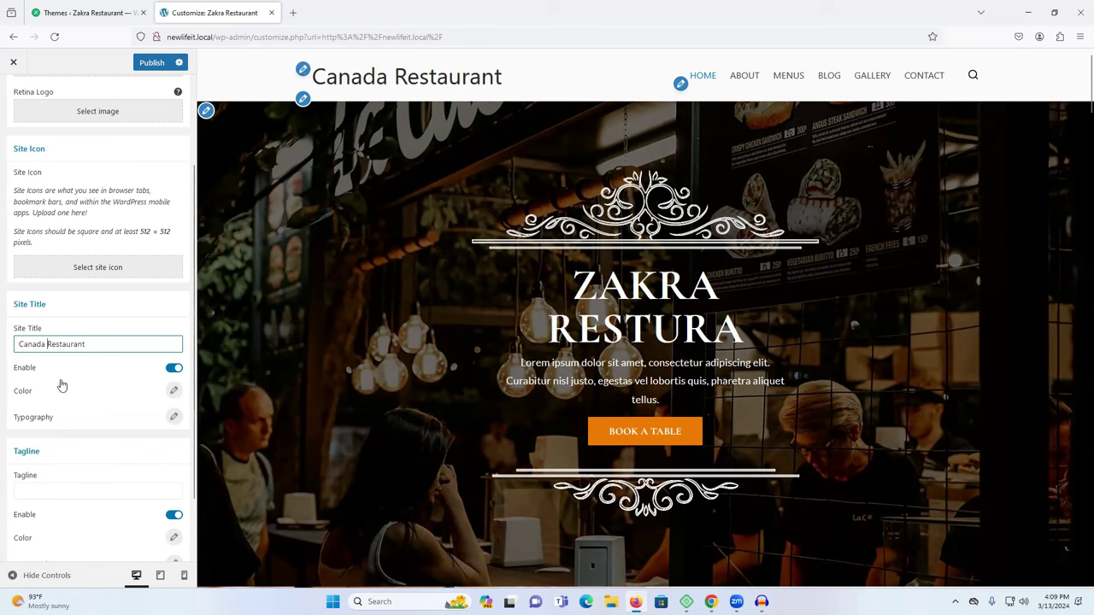
Step: Clear the whole site title so the field is empty
key("ctrl+a")
key("BackSpace")
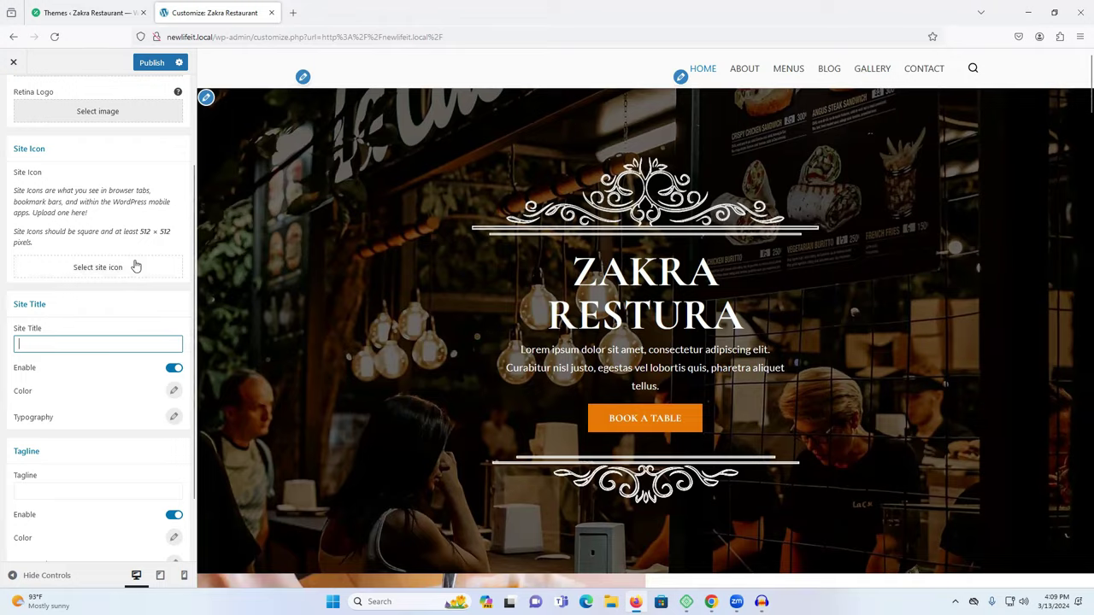
Step: Upload Untitled_design__5_-removebg-preview from the Downloads folder and set it as the site logo
scroll(124, 222, "up", 3)
left_click(111, 182)
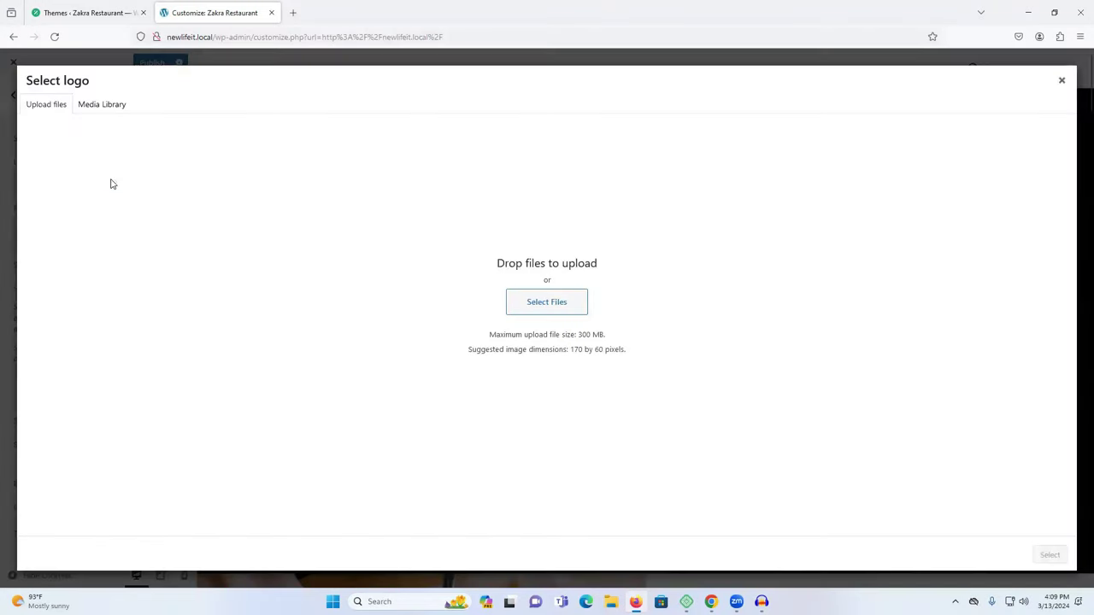
left_click(546, 299)
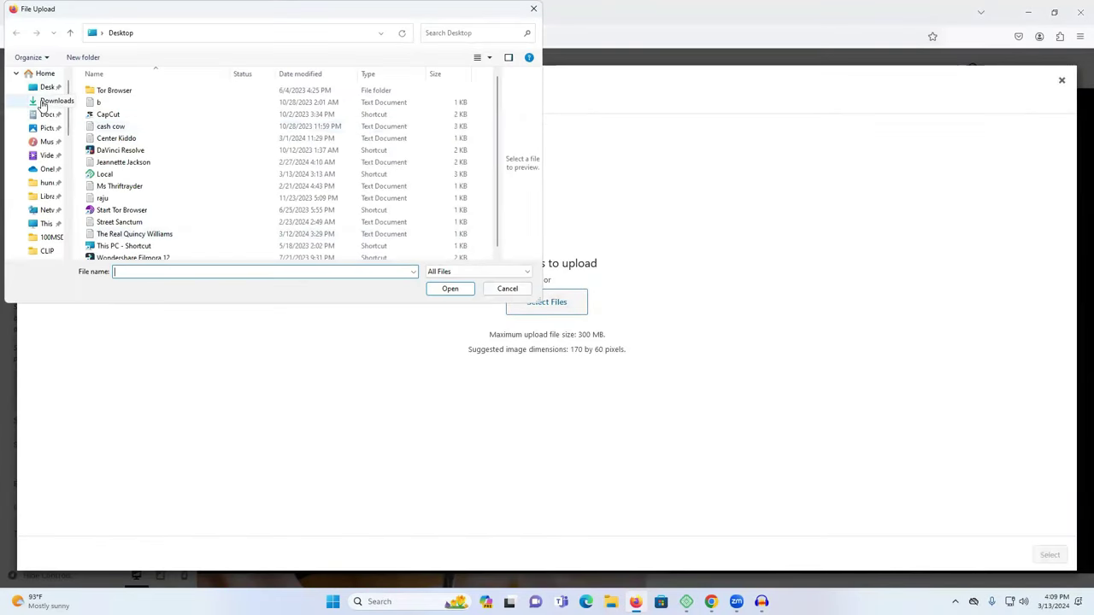
left_click(46, 100)
scroll(266, 207, "down", 3)
scroll(266, 207, "down", 3)
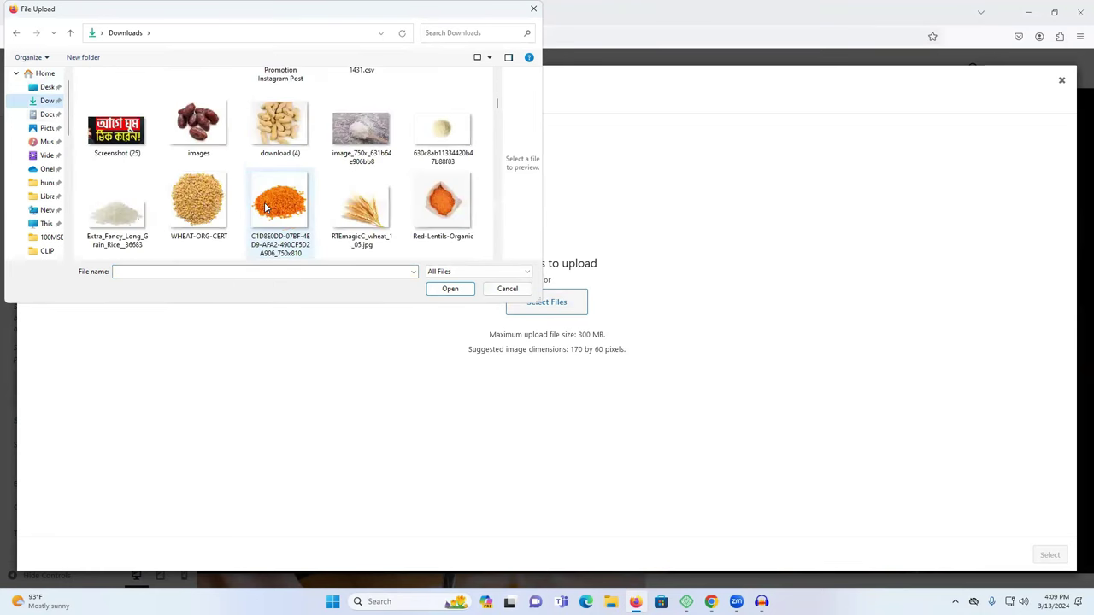
scroll(266, 208, "down", 12)
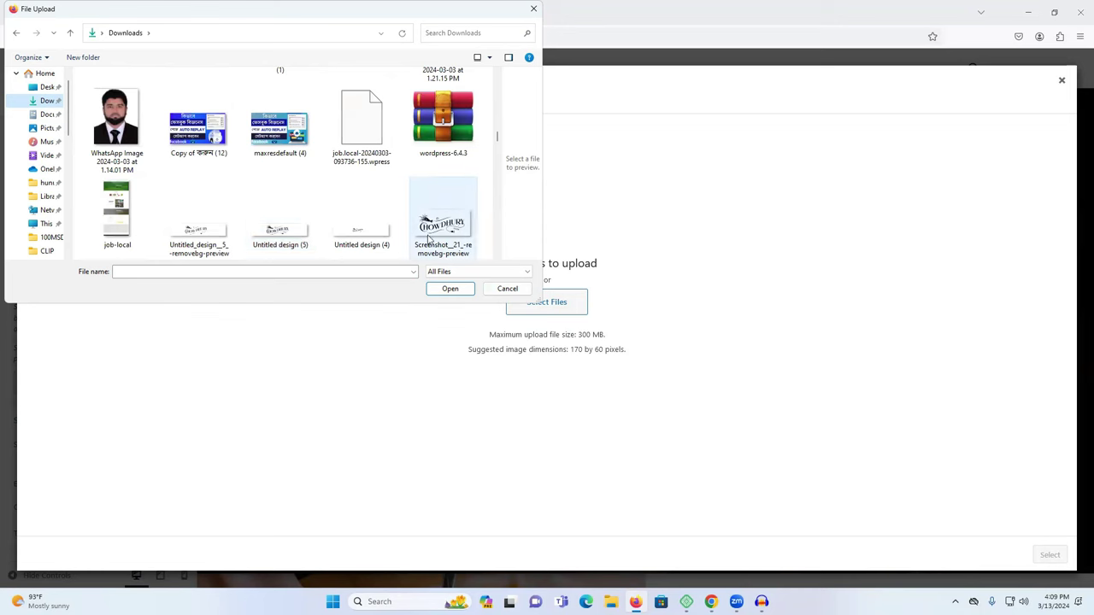
left_click(431, 218)
left_click(220, 238)
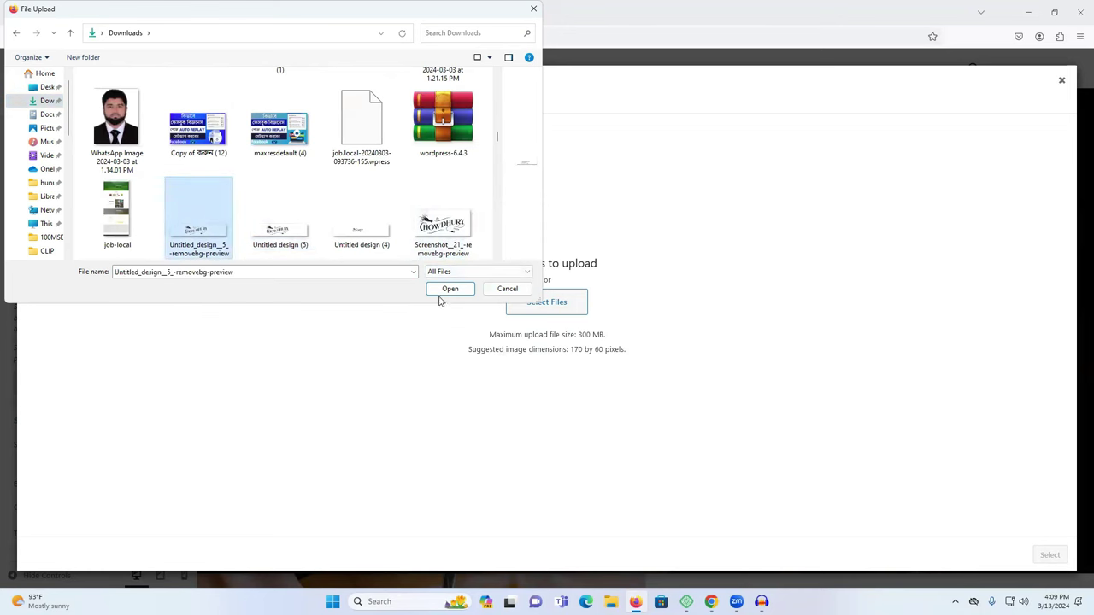
left_click(449, 288)
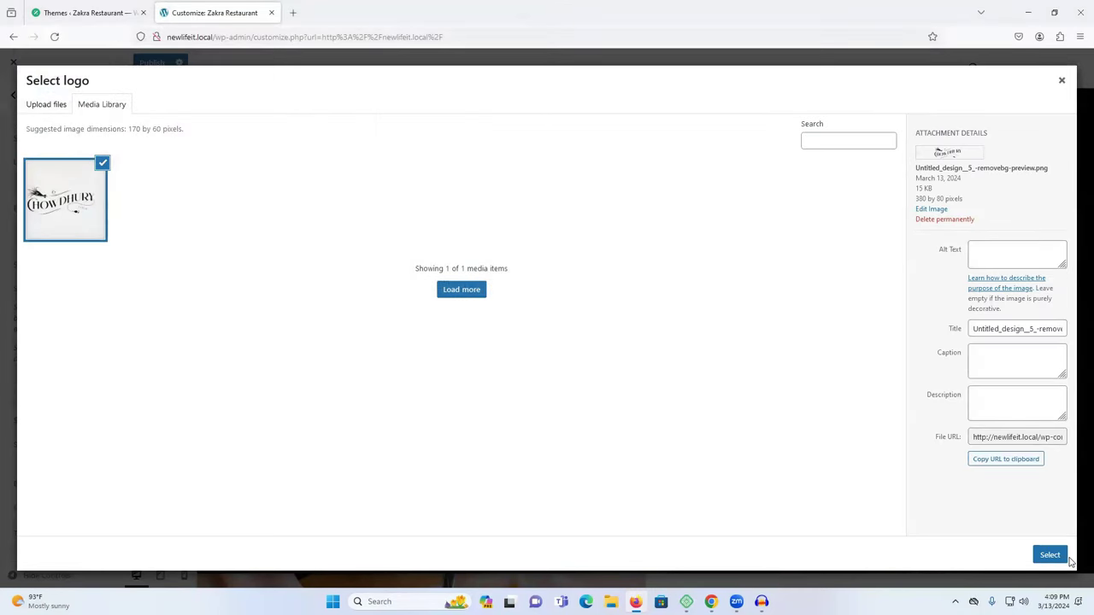
left_click(1048, 556)
left_click(1041, 555)
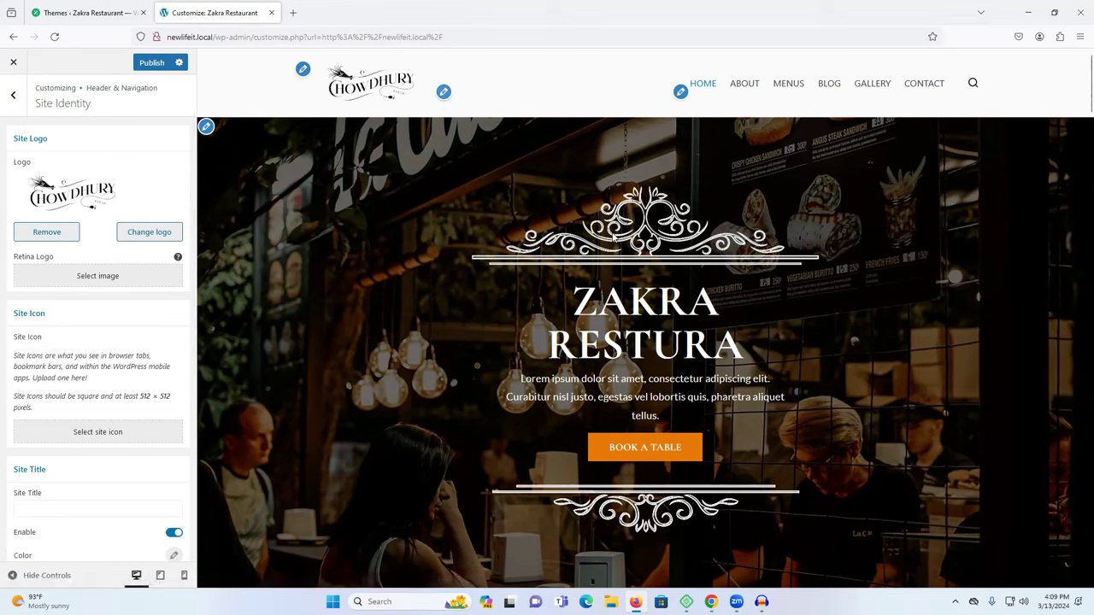
Step: Upload Screenshot__21_-removebg-preview from the Downloads folder and select it as the site icon image
scroll(147, 422, "down", 1)
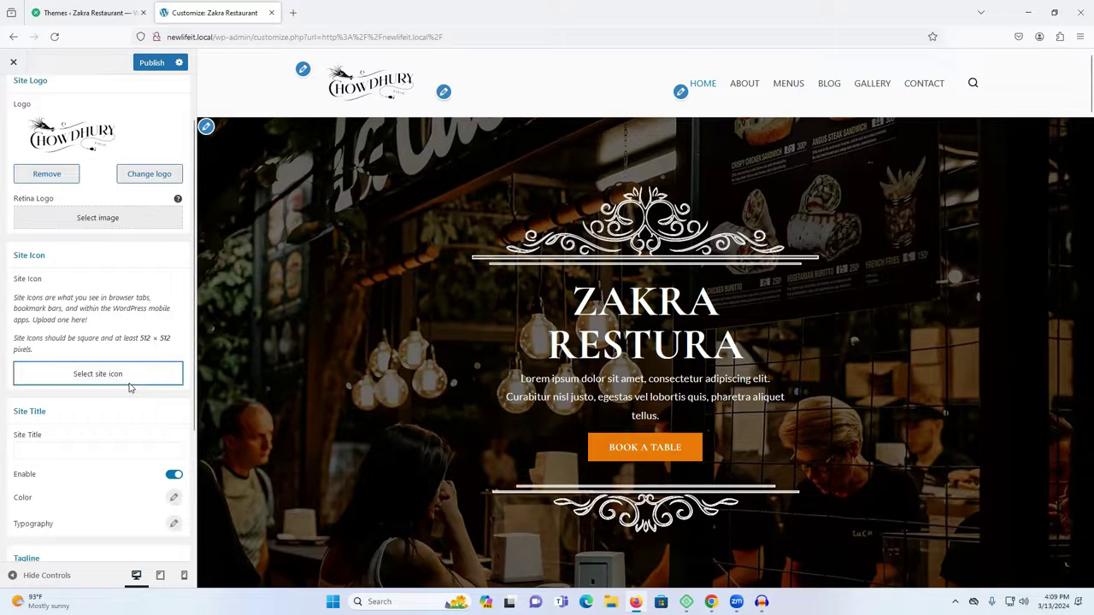
left_click(129, 382)
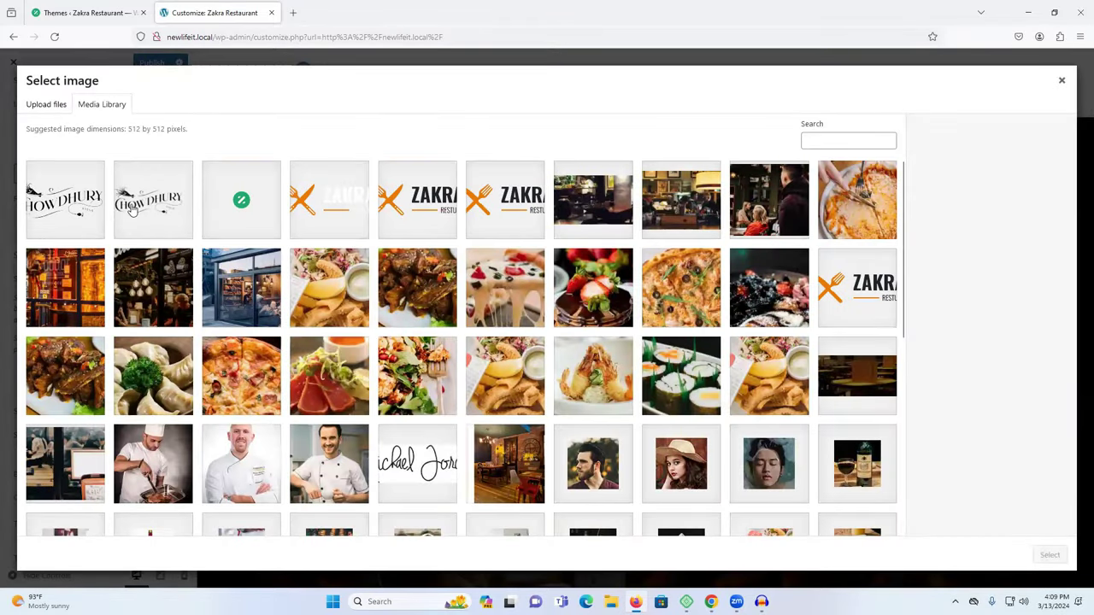
left_click(54, 104)
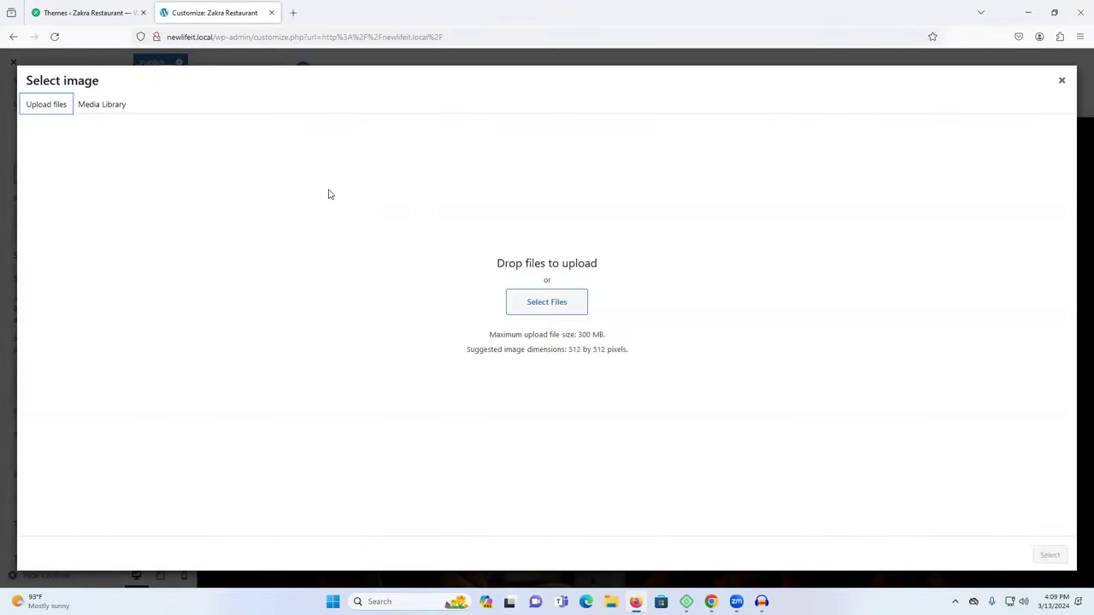
left_click(515, 296)
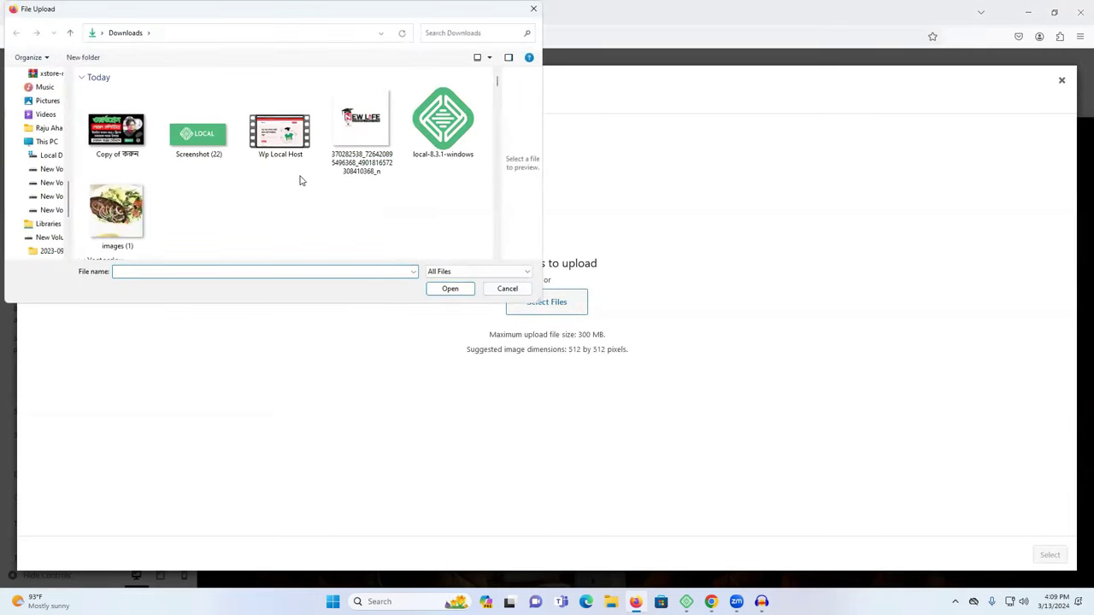
left_click(442, 120)
scroll(386, 210, "down", 15)
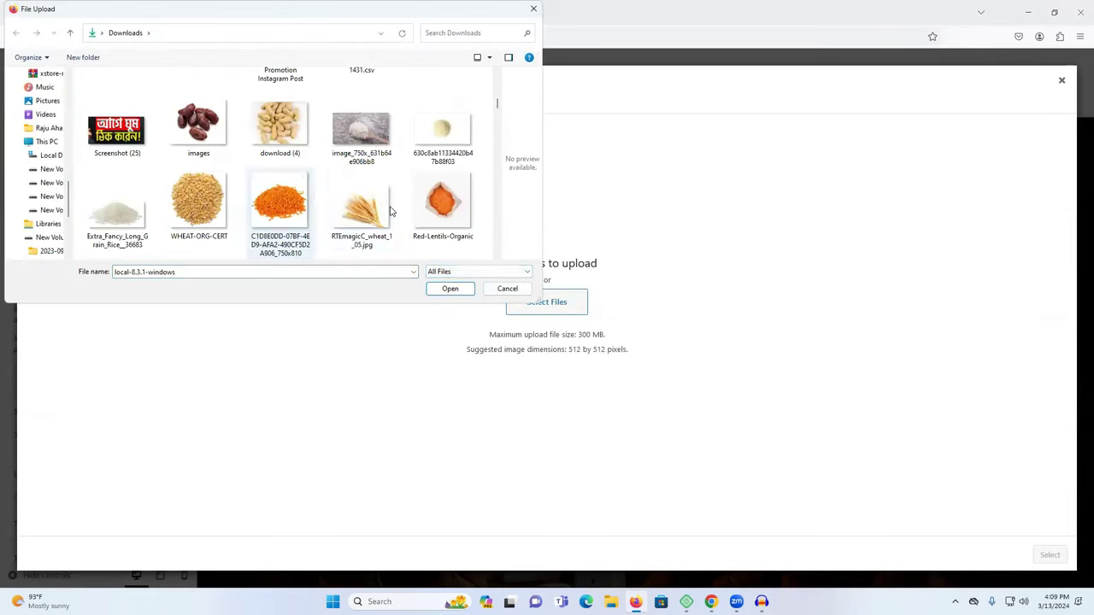
scroll(386, 210, "down", 15)
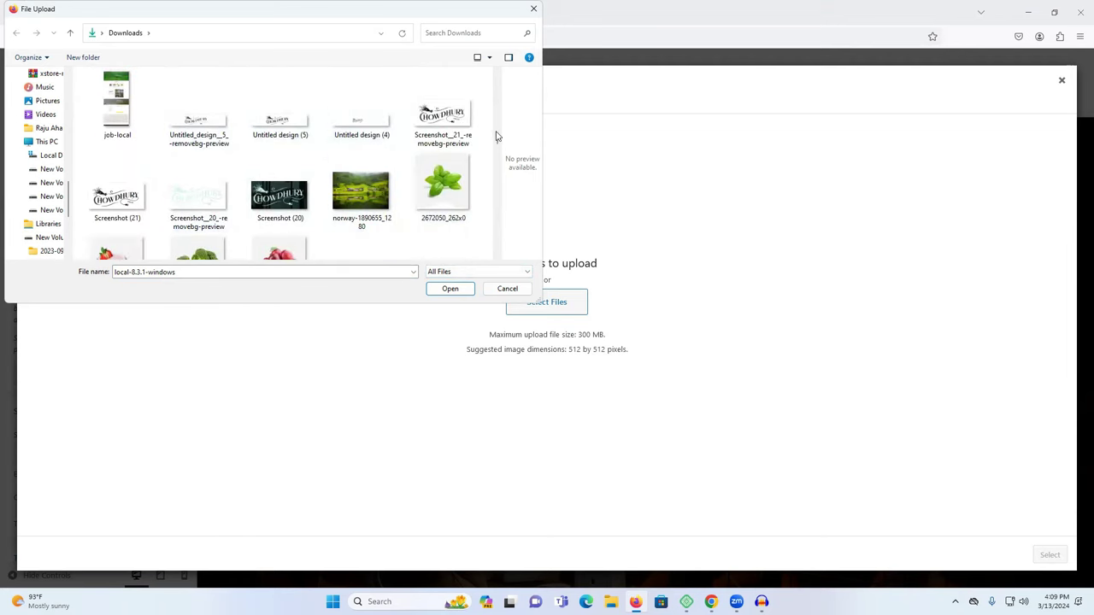
left_click(439, 121)
left_click(462, 290)
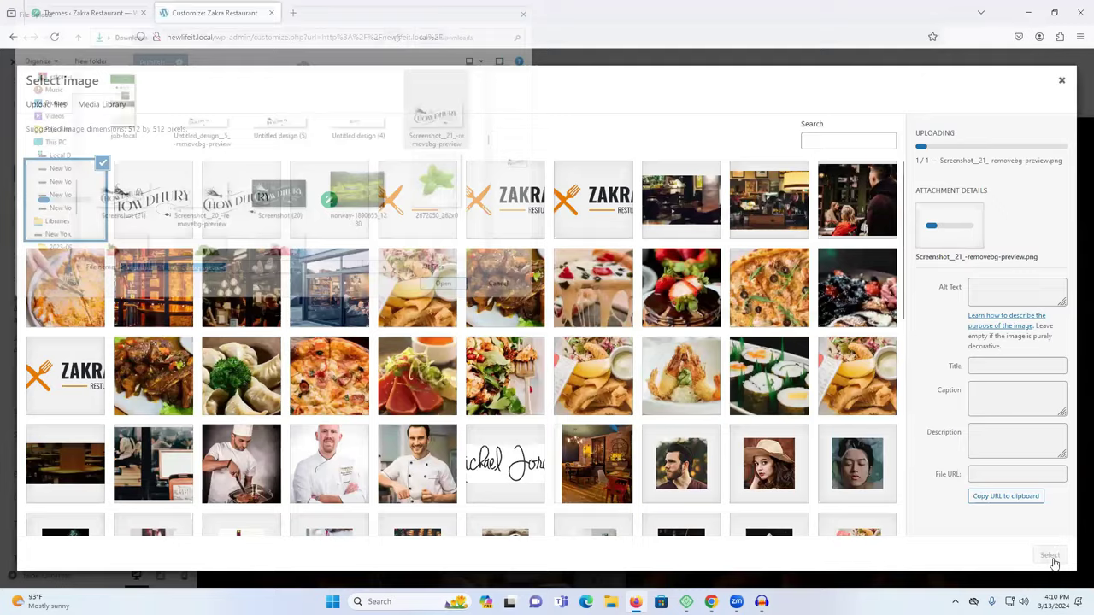
left_click(1050, 556)
Step: Crop the site icon image to a square around the squid and the first letters of the logo's name
left_click_drag(505, 202, 376, 196)
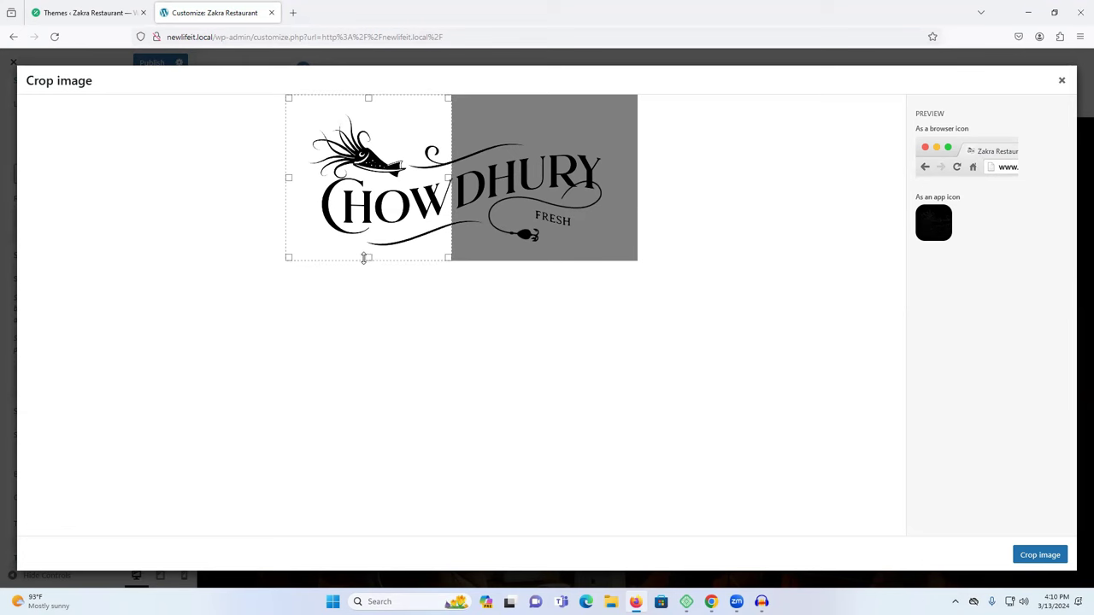
left_click_drag(340, 100, 366, 111)
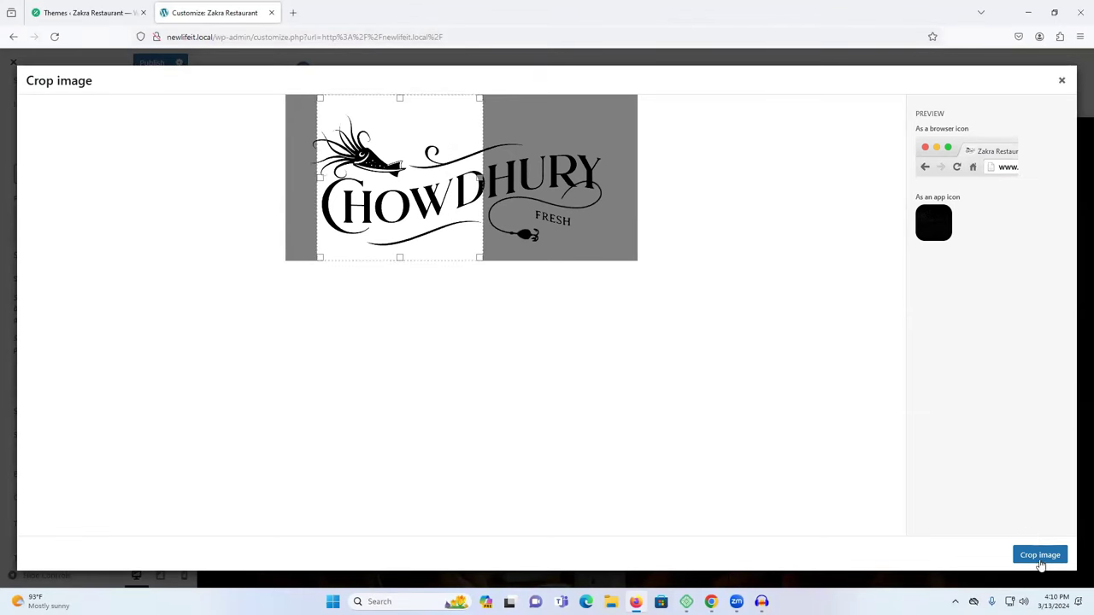
left_click(1039, 554)
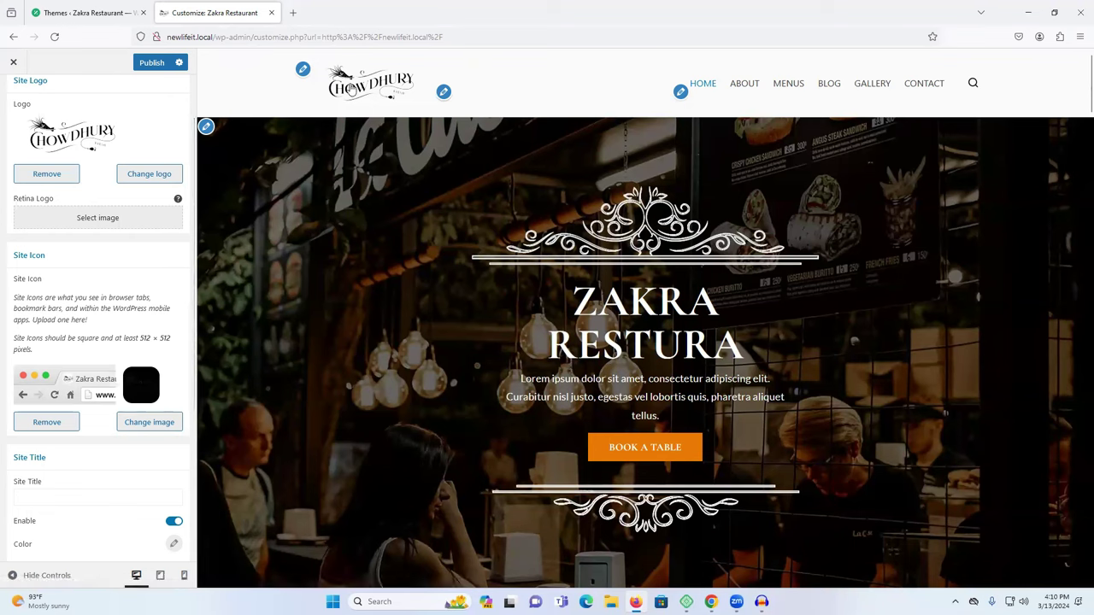
Step: Publish the new logo and site icon and review the Site Identity settings
left_click(152, 65)
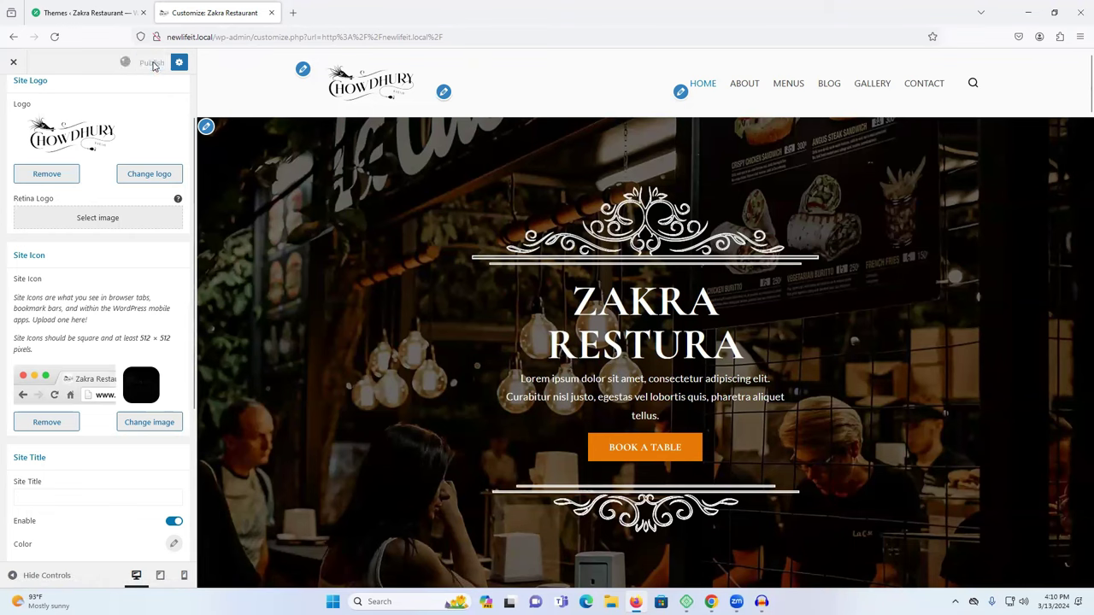
scroll(105, 364, "down", 3)
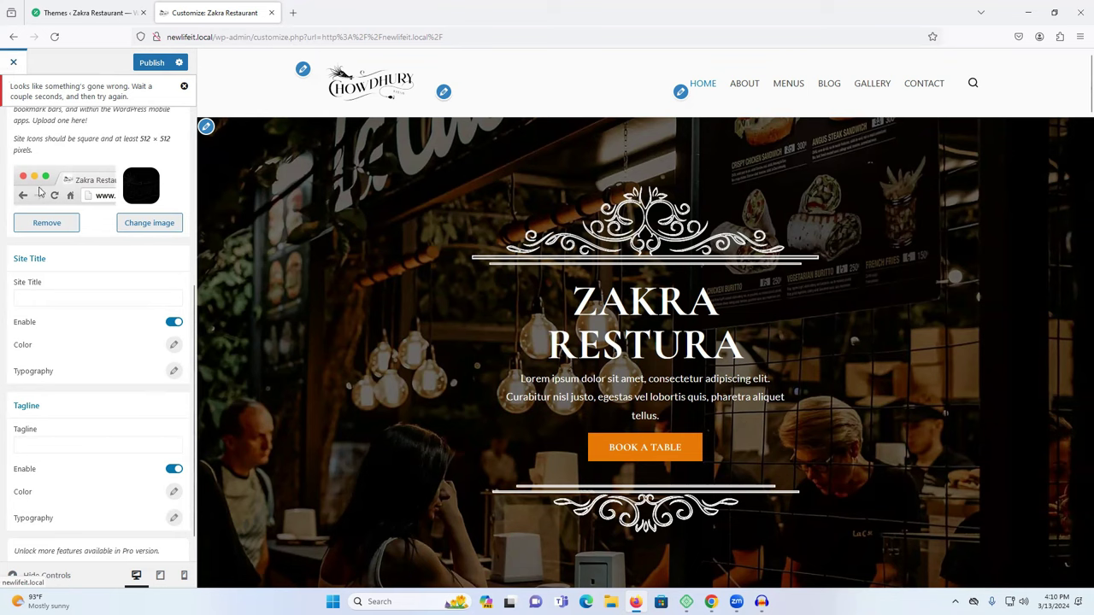
scroll(9, 77, "up", 5)
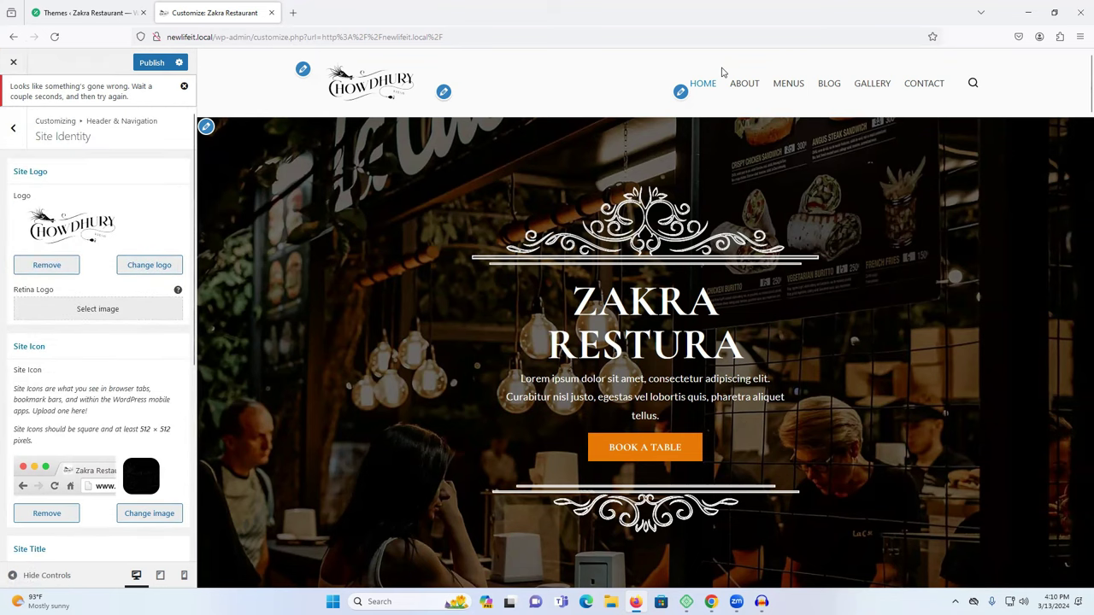
Step: Reorder the header's Primary menu so that Contact comes before Gallery and Blog is the last item
left_click(13, 128)
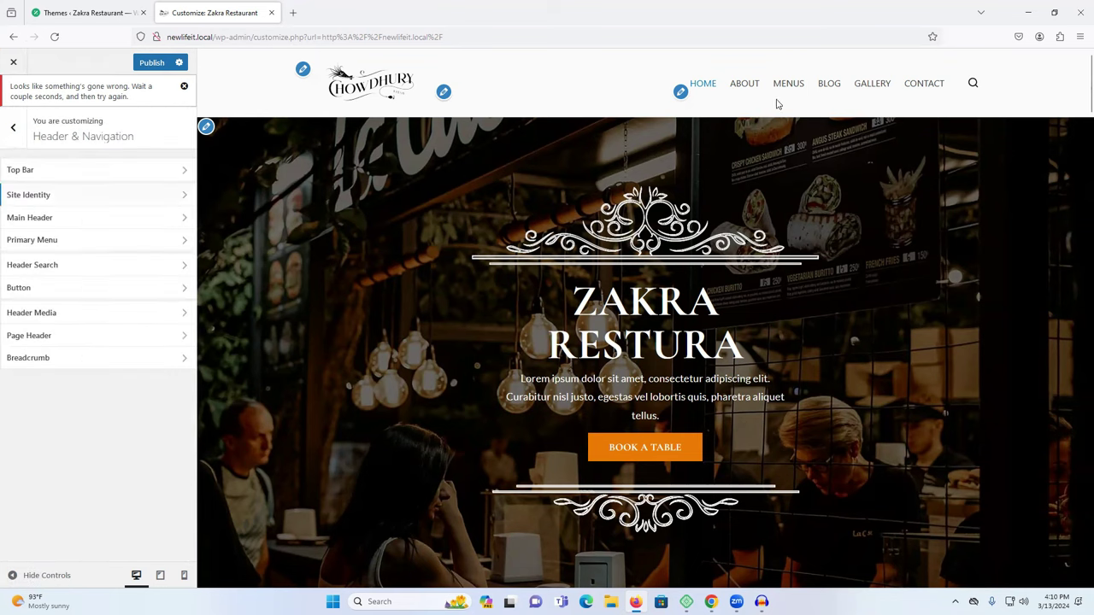
left_click(682, 93)
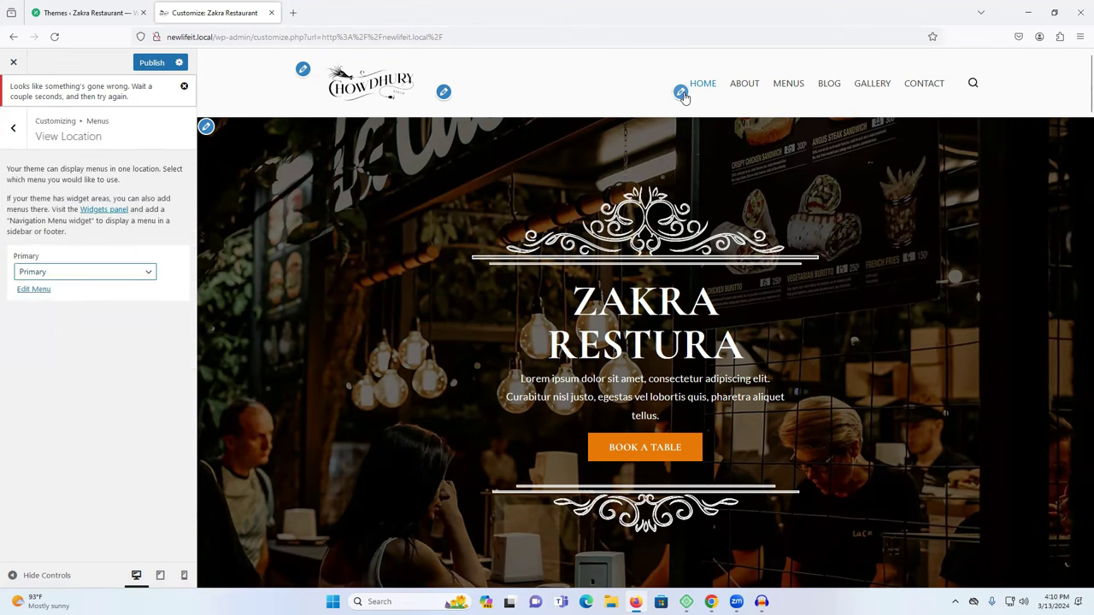
left_click(101, 279)
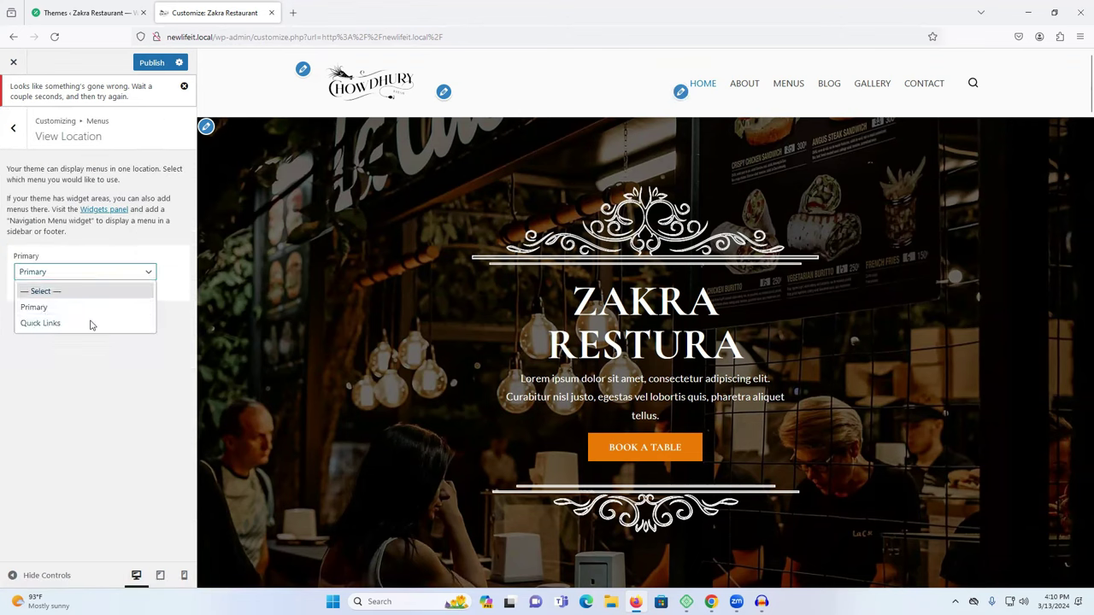
left_click(91, 361)
left_click(23, 129)
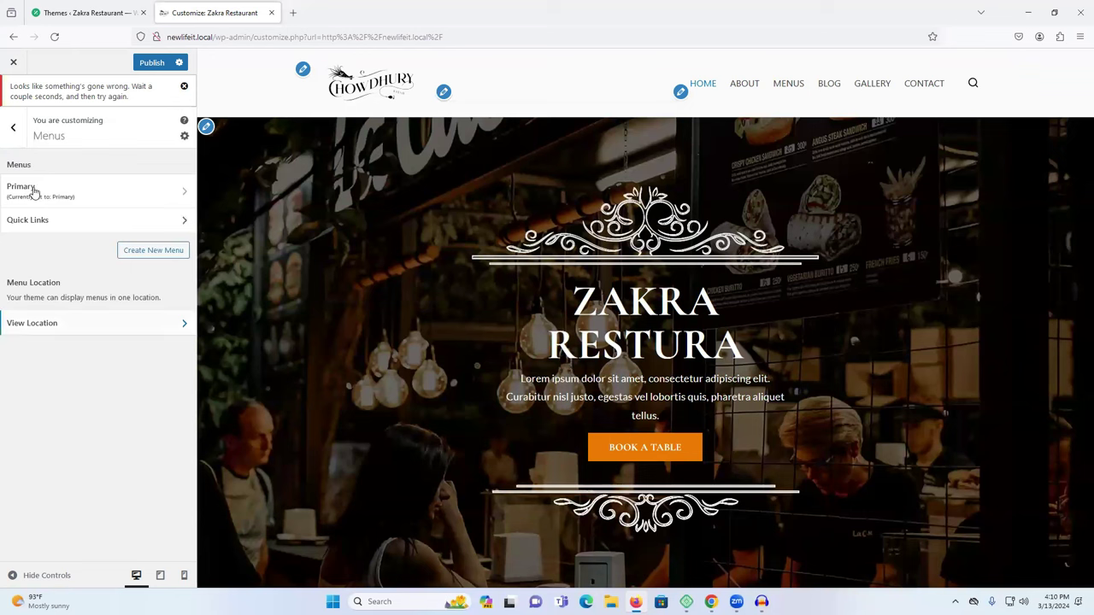
left_click(62, 195)
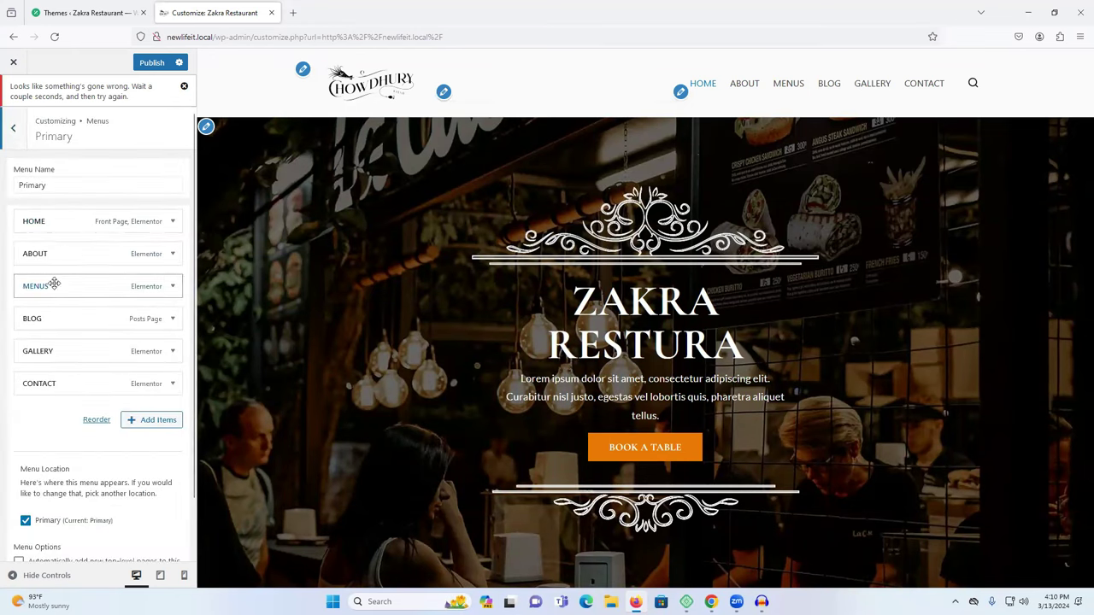
left_click_drag(56, 318, 54, 384)
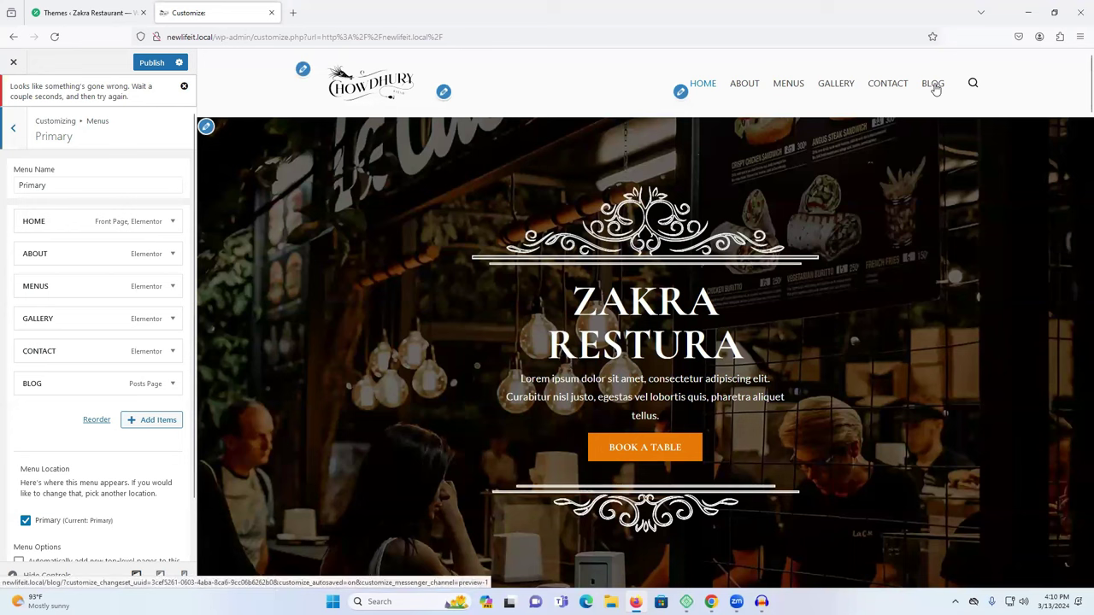
left_click_drag(74, 351, 74, 318)
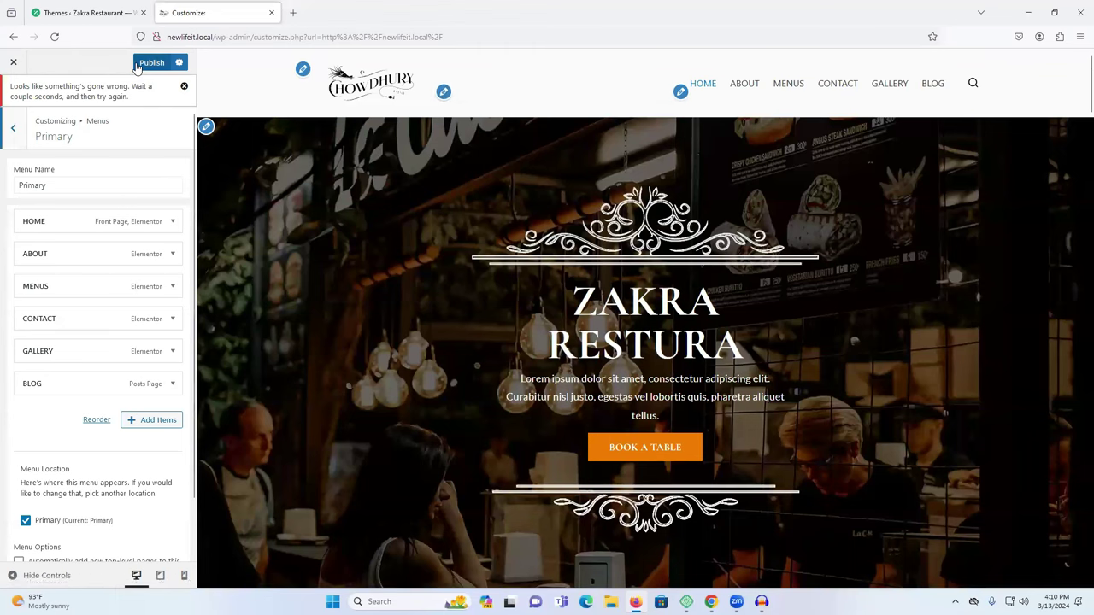
Step: Start a new page from the dashboard's list of pages and go through the block editor's welcome guide
left_click(72, 6)
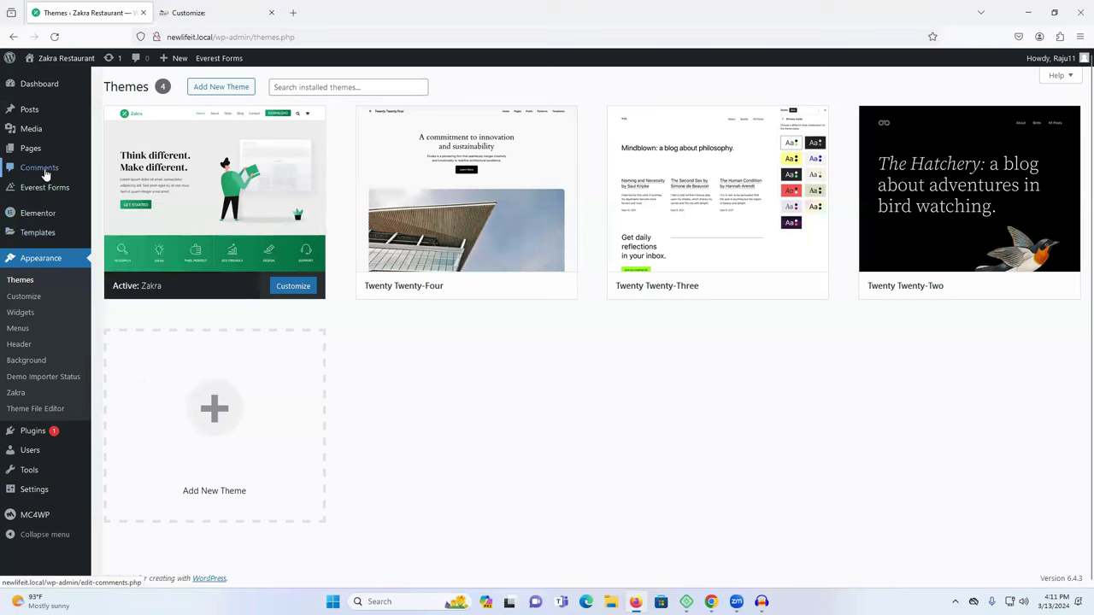
mouse_move(42, 152)
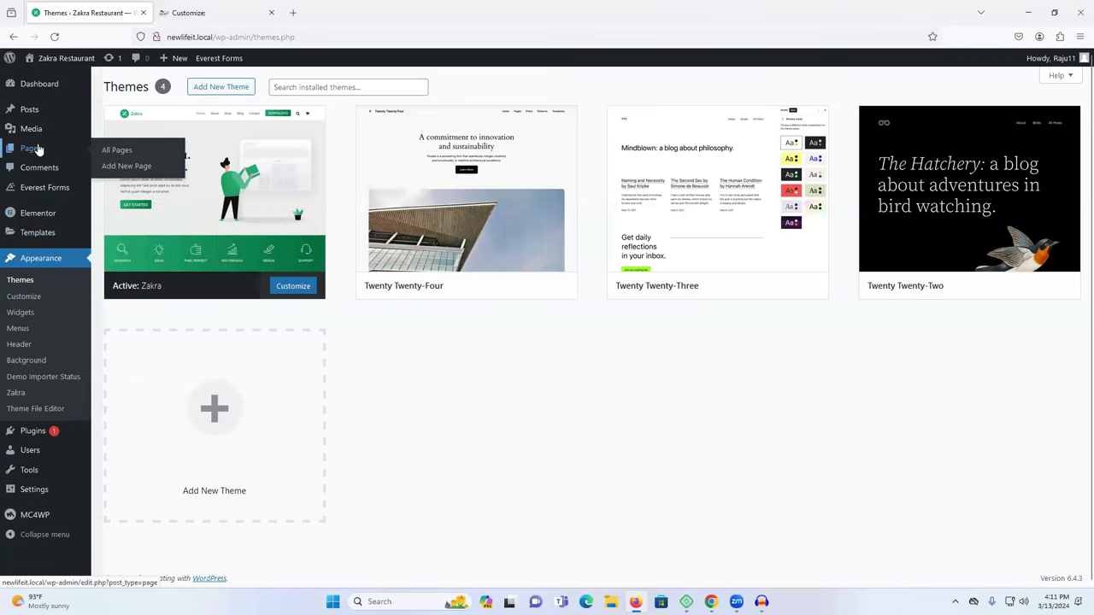
left_click(117, 150)
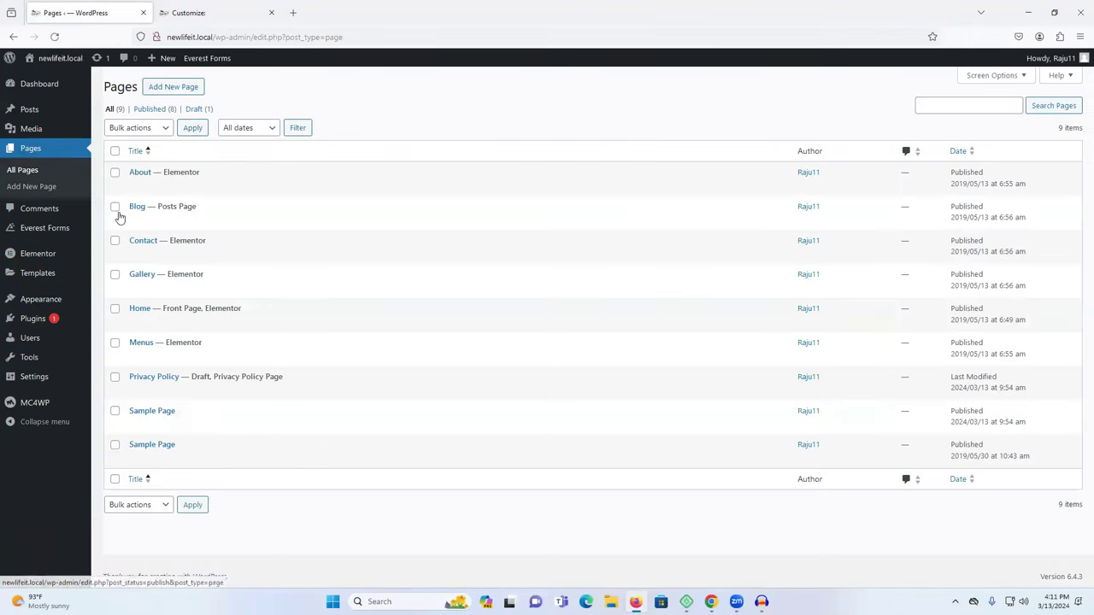
left_click(156, 89)
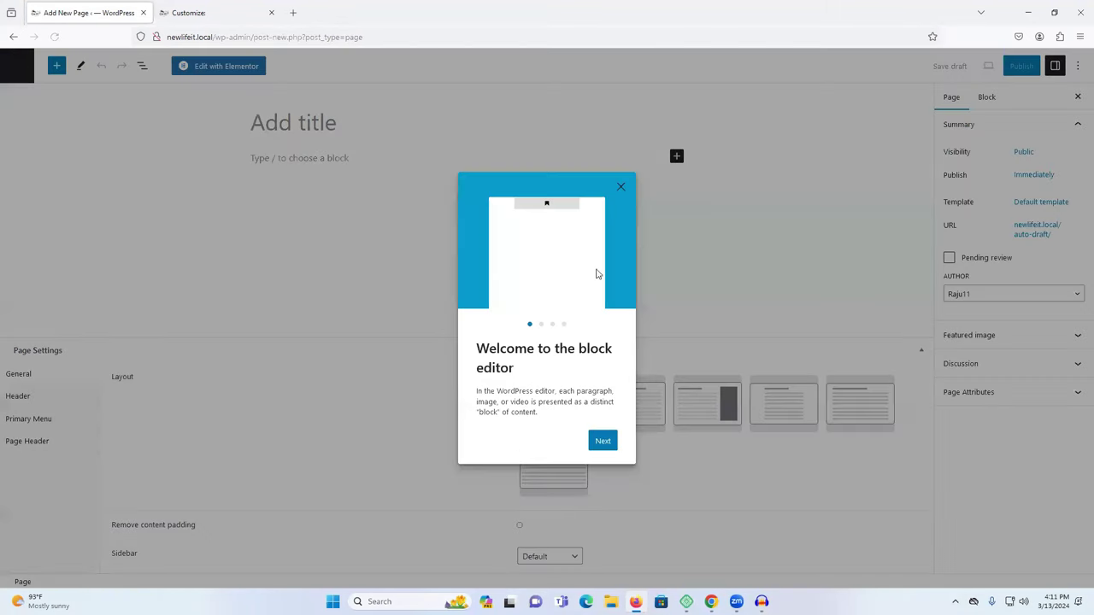
left_click(602, 442)
left_click(602, 445)
left_click(603, 446)
left_click(606, 444)
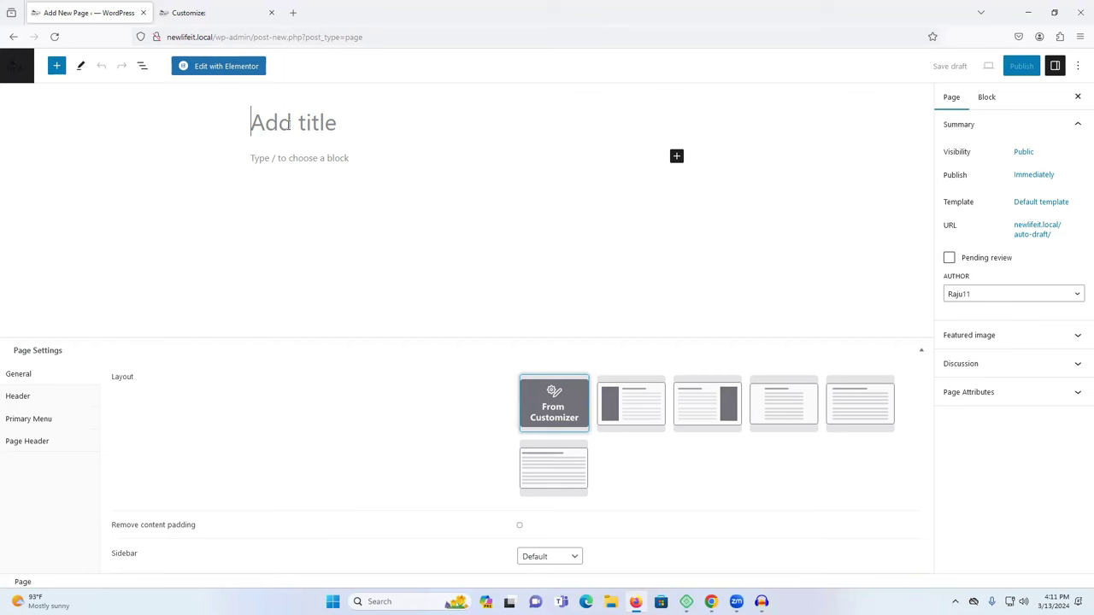
Step: Title the new page "Delivery Time" and publish it
type("Delivery")
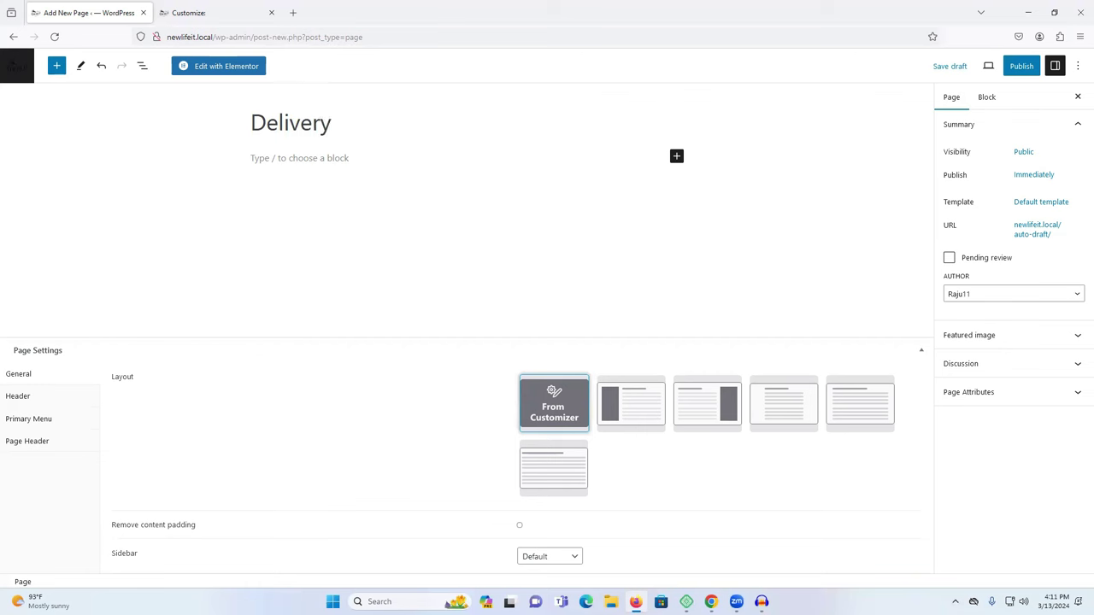
type(" Time")
left_click(1022, 67)
left_click(983, 70)
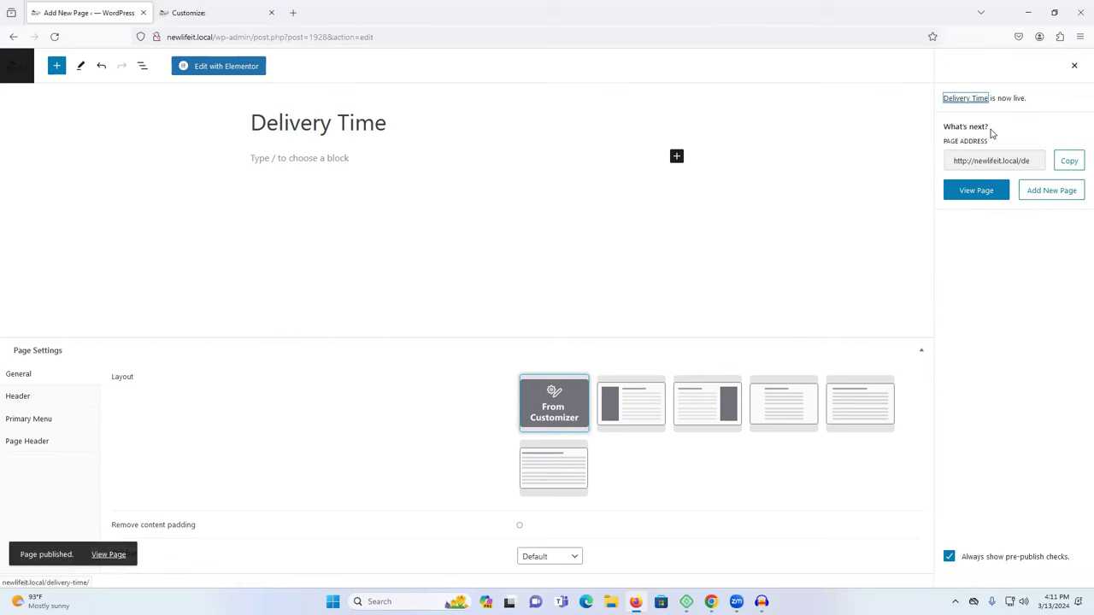
Step: Return to the customizer and create a new page named "delivery" as an item of the Primary menu
left_click(232, 9)
left_click(136, 430)
scroll(247, 201, "down", 2)
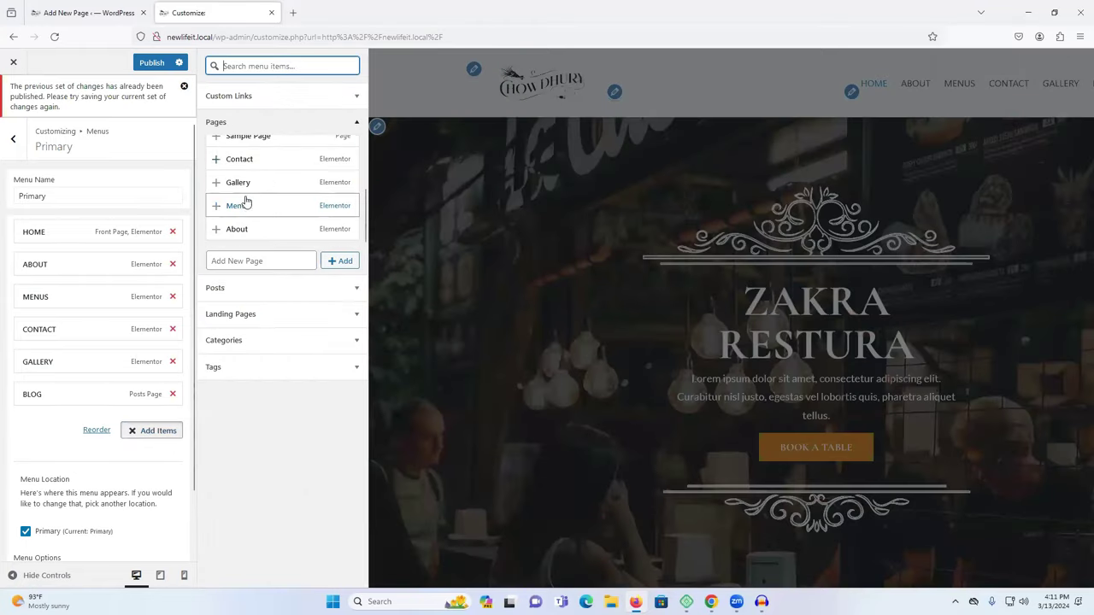
left_click(241, 263)
type("delivery")
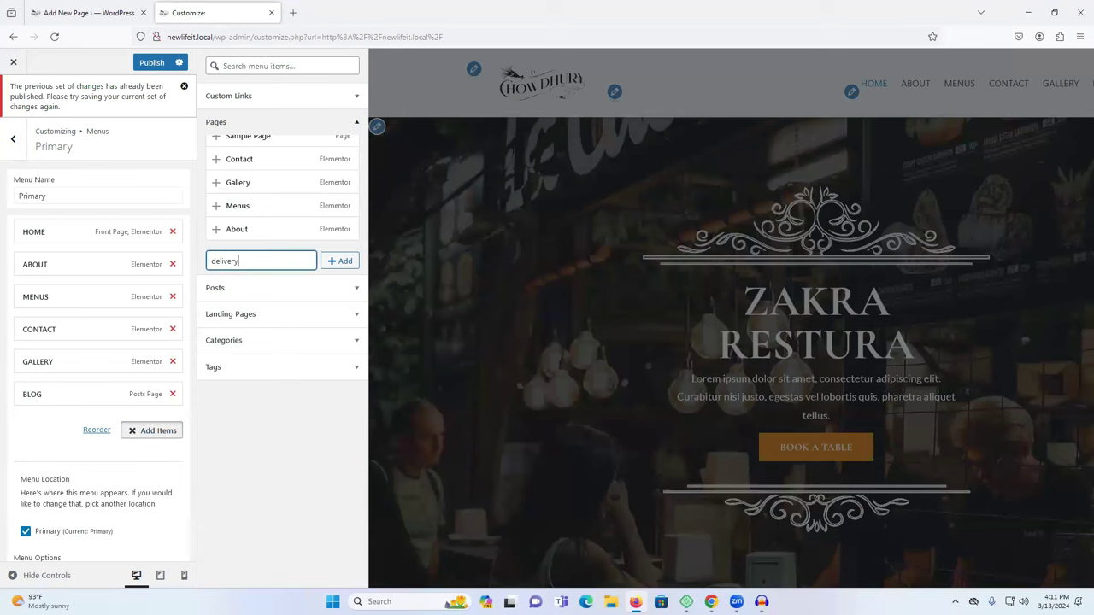
key("Return")
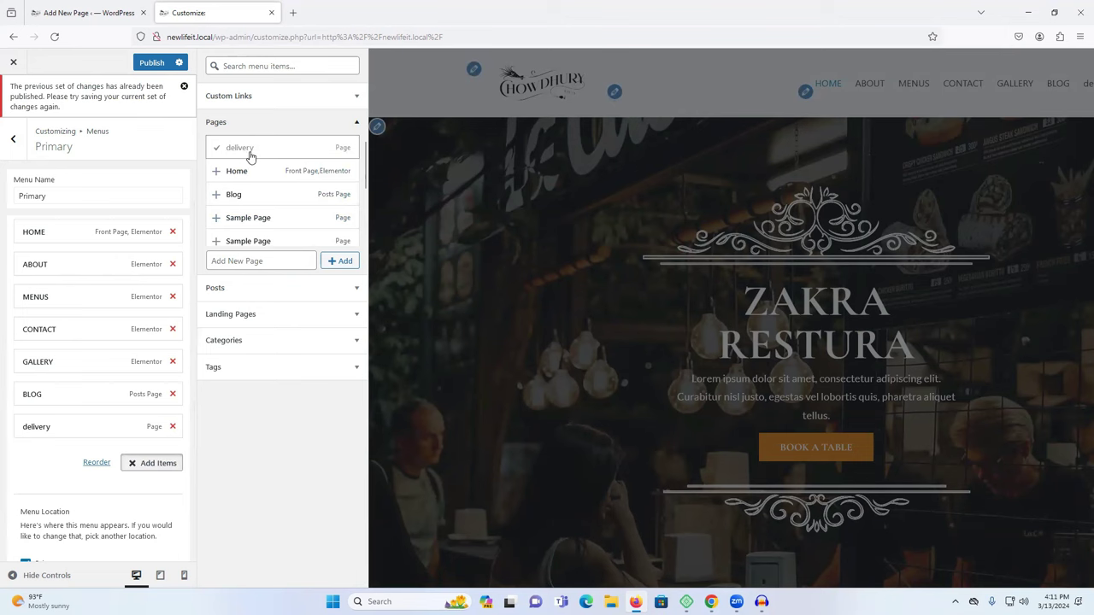
Step: Add the delivery page to the Primary menu once more, followed by the Blog page twice
left_click_drag(245, 155, 244, 183)
left_click(244, 151)
scroll(272, 157, "down", 1)
scroll(272, 163, "down", 2)
scroll(273, 168, "up", 3)
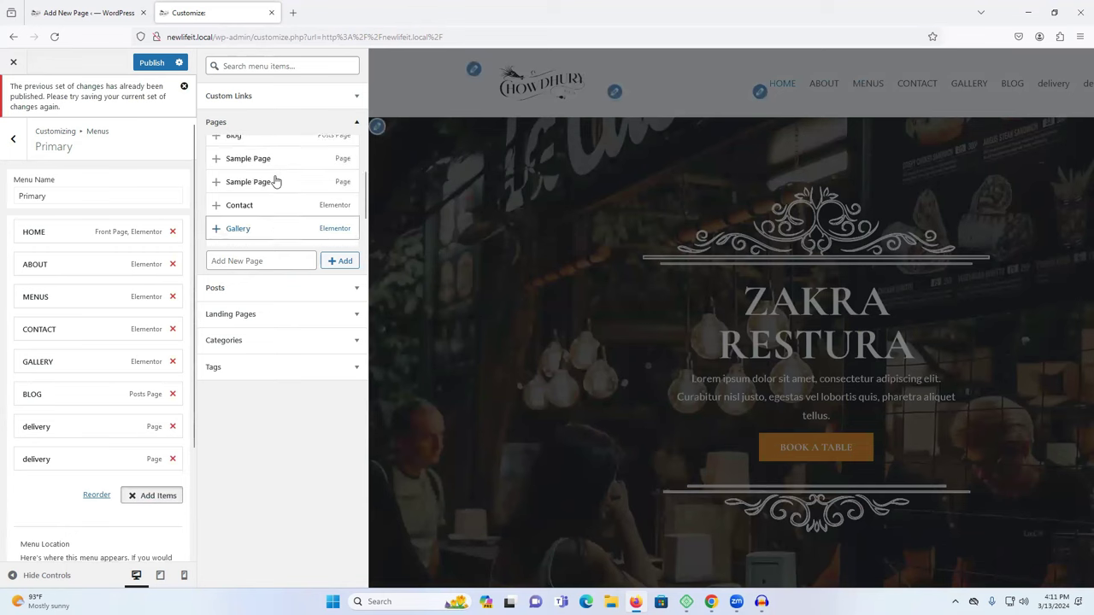
left_click(276, 156)
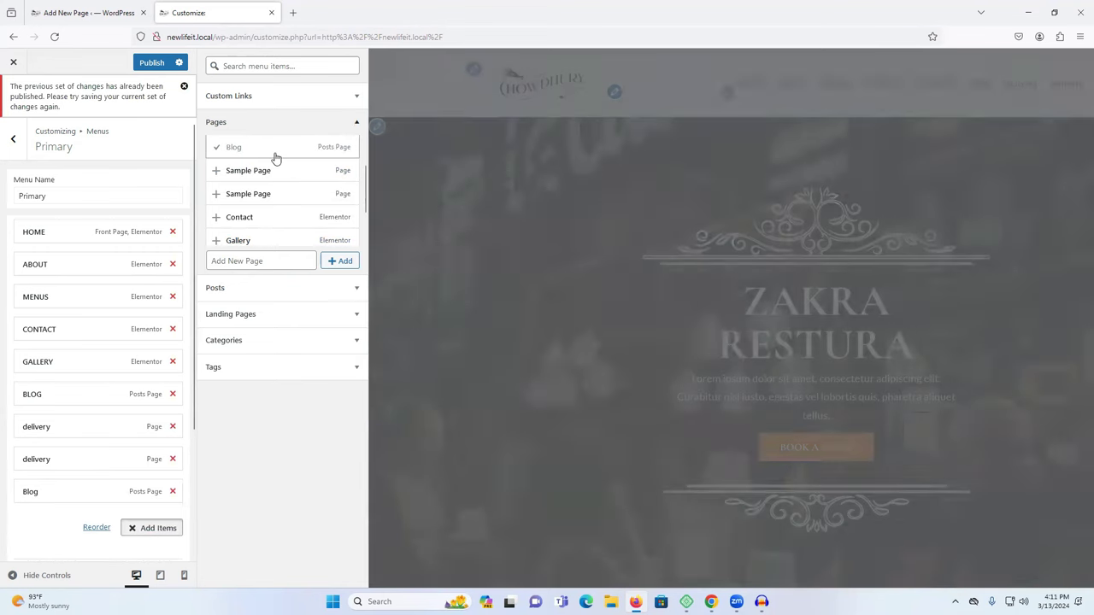
left_click(275, 157)
Step: Remove the last Blog item and the second delivery item from the Primary menu
scroll(91, 351, "down", 1)
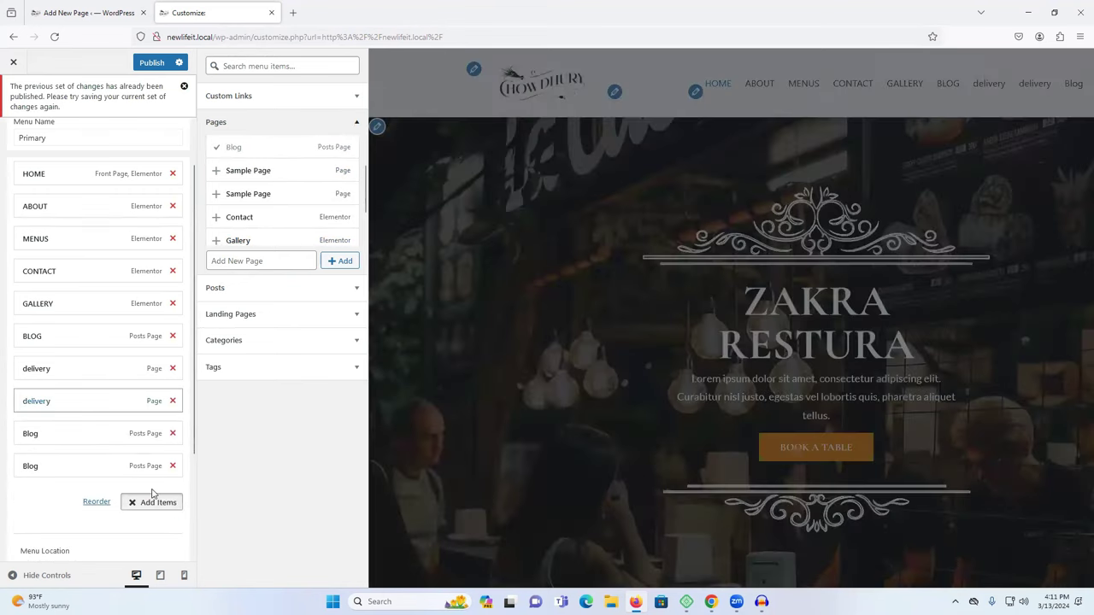
left_click(173, 467)
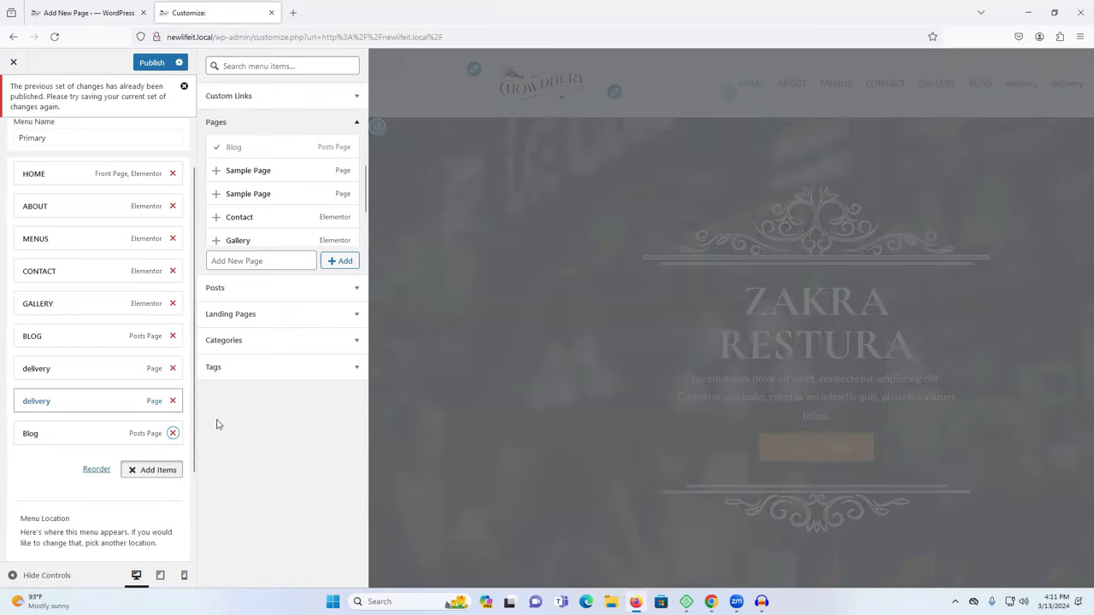
left_click(172, 401)
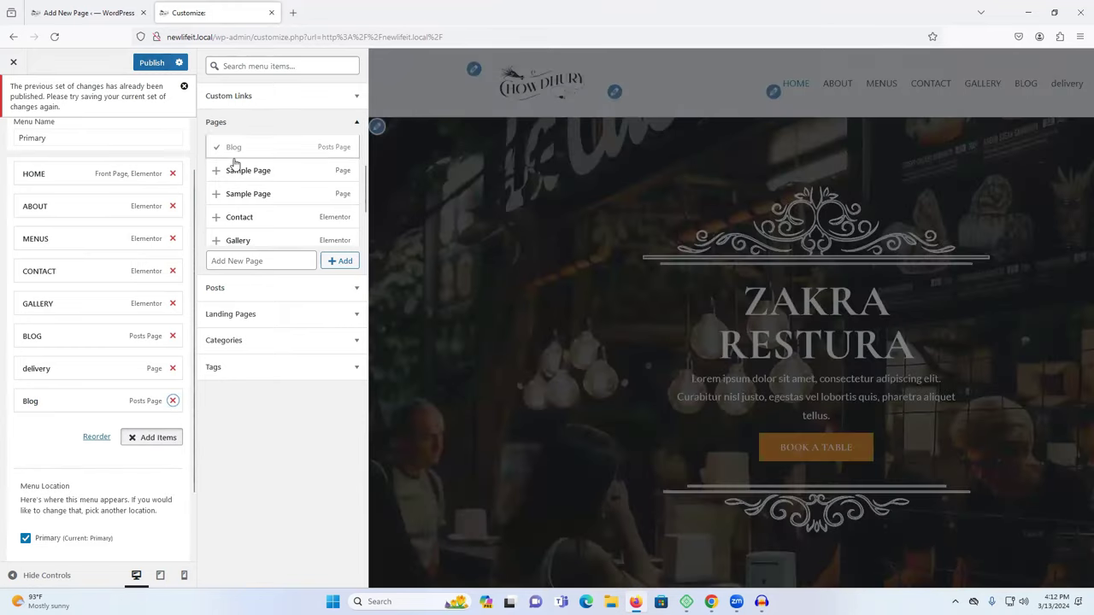
Step: Publish the current menu changes and remove the delivery item and the last Blog item from the Primary menu
left_click(151, 63)
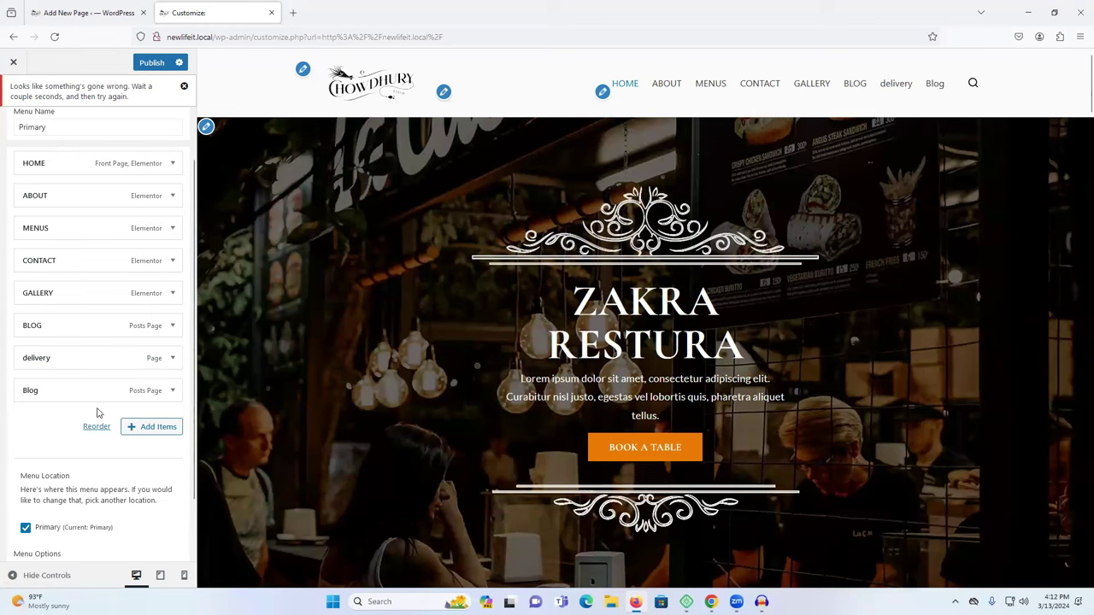
left_click(166, 364)
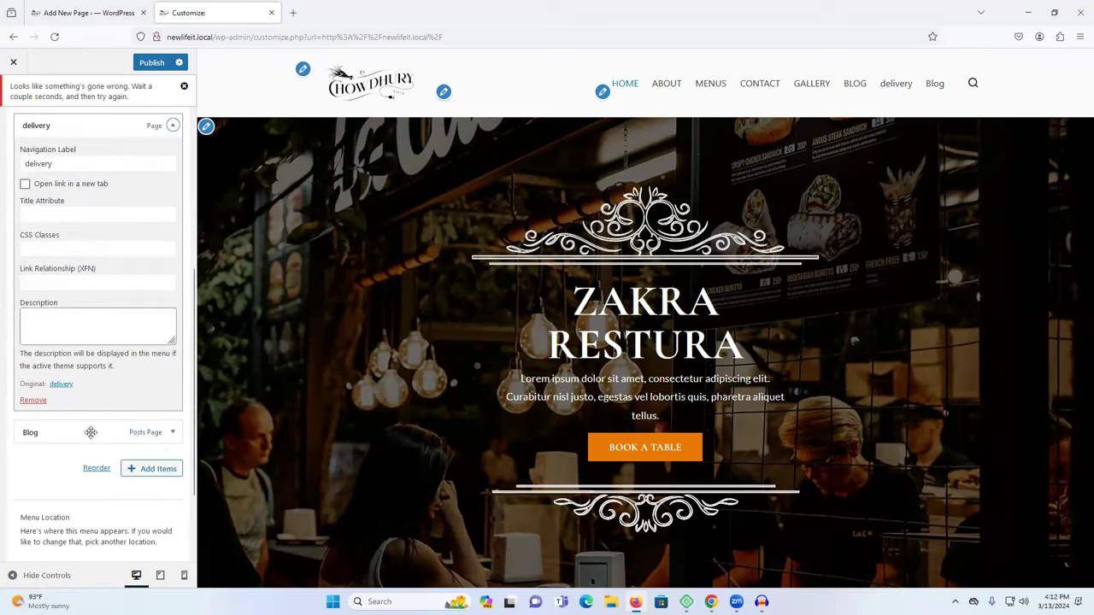
left_click(33, 401)
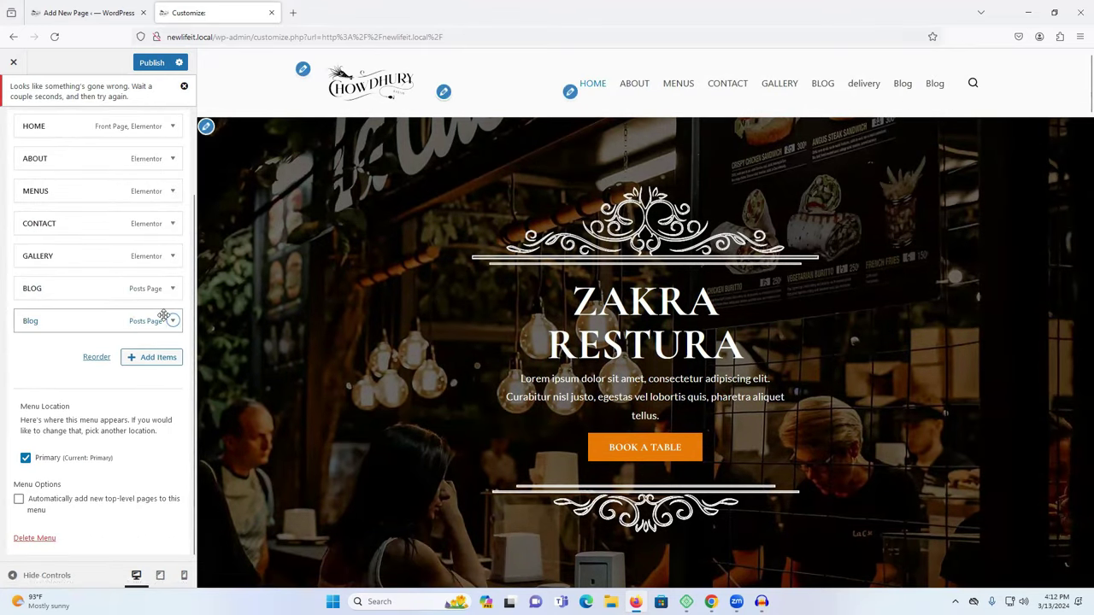
left_click(173, 320)
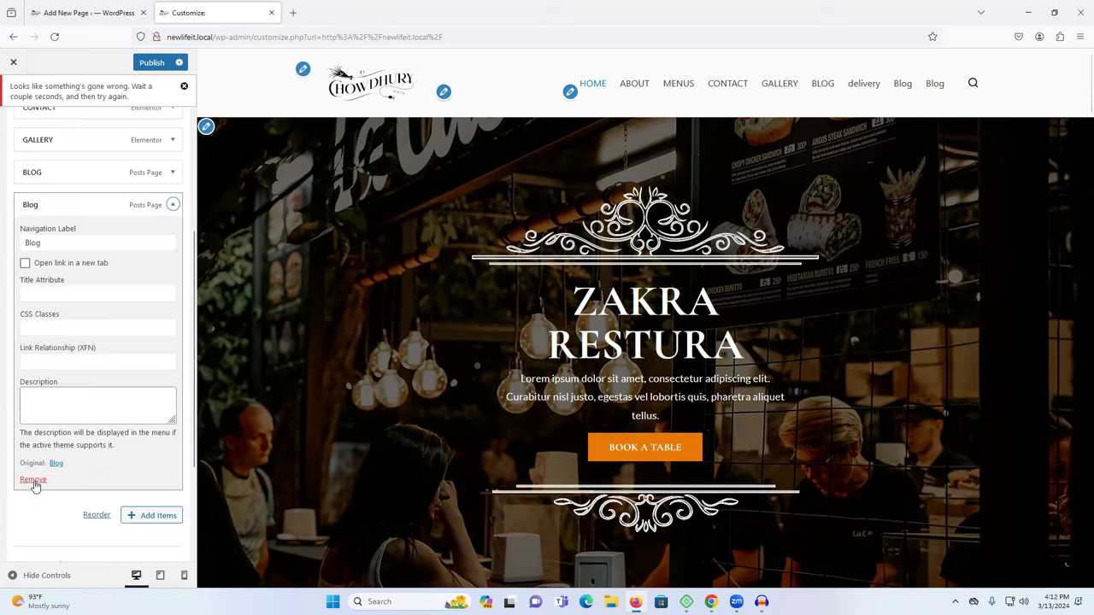
left_click(33, 480)
Step: Try to publish the shortened Primary menu, dismissing the error notice between attempts
left_click(153, 63)
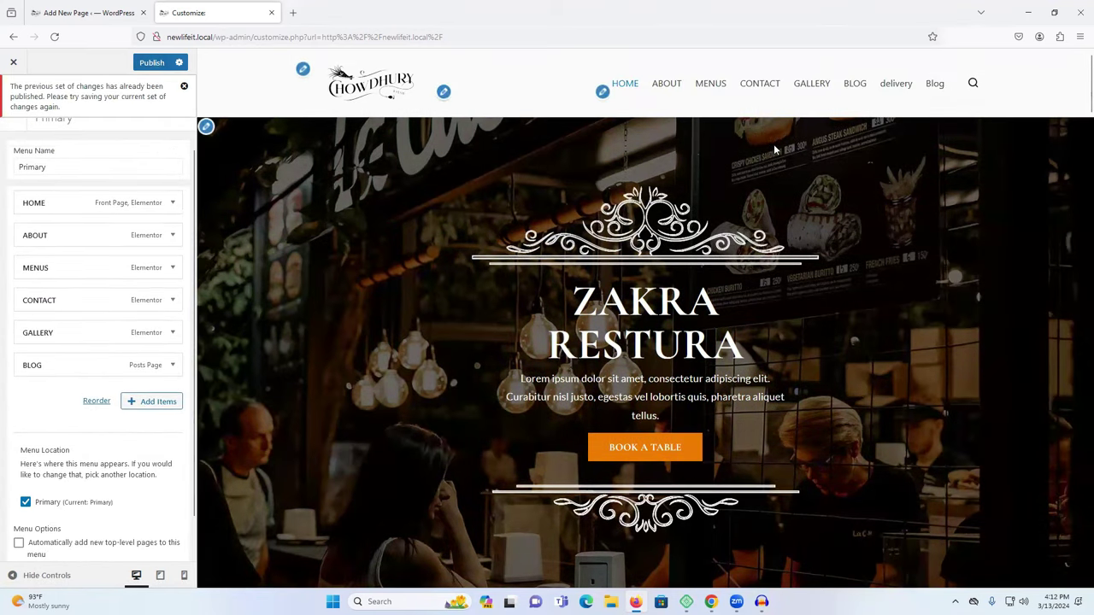
left_click(152, 63)
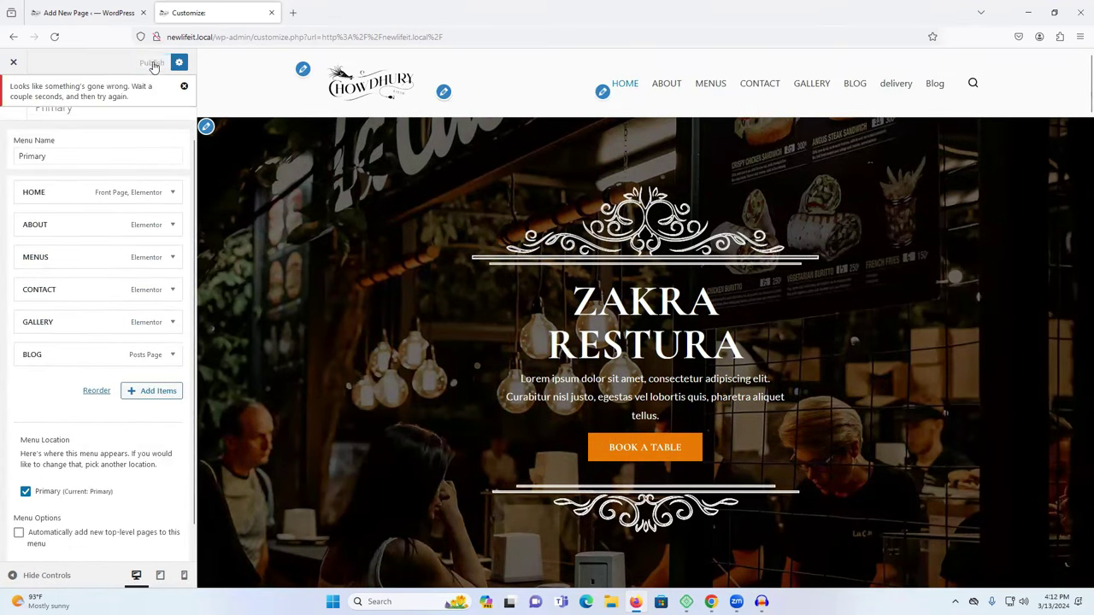
left_click(153, 64)
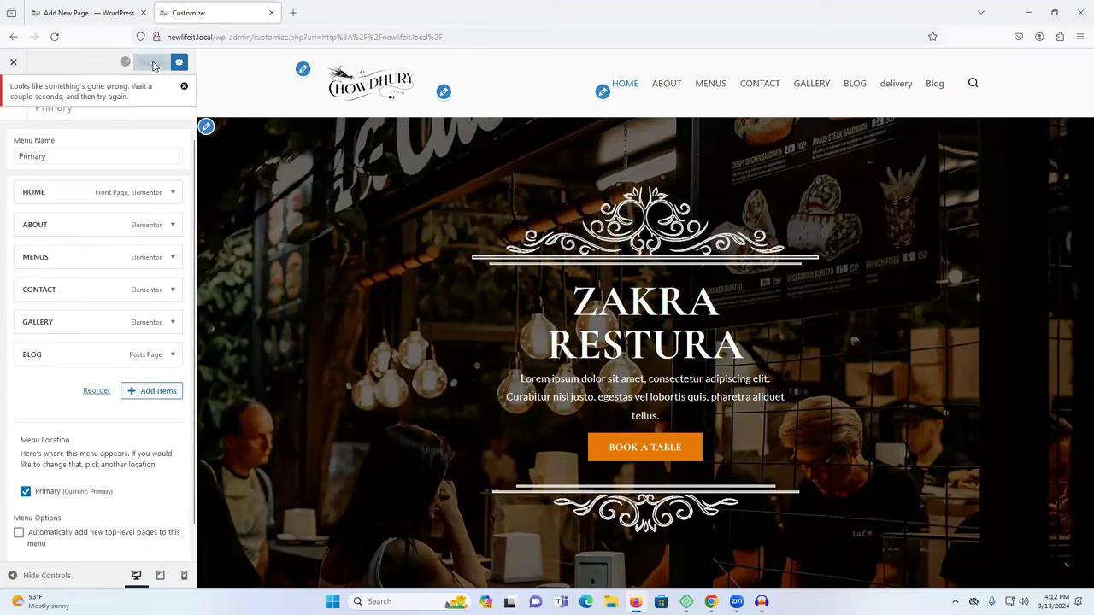
left_click(183, 88)
left_click(143, 64)
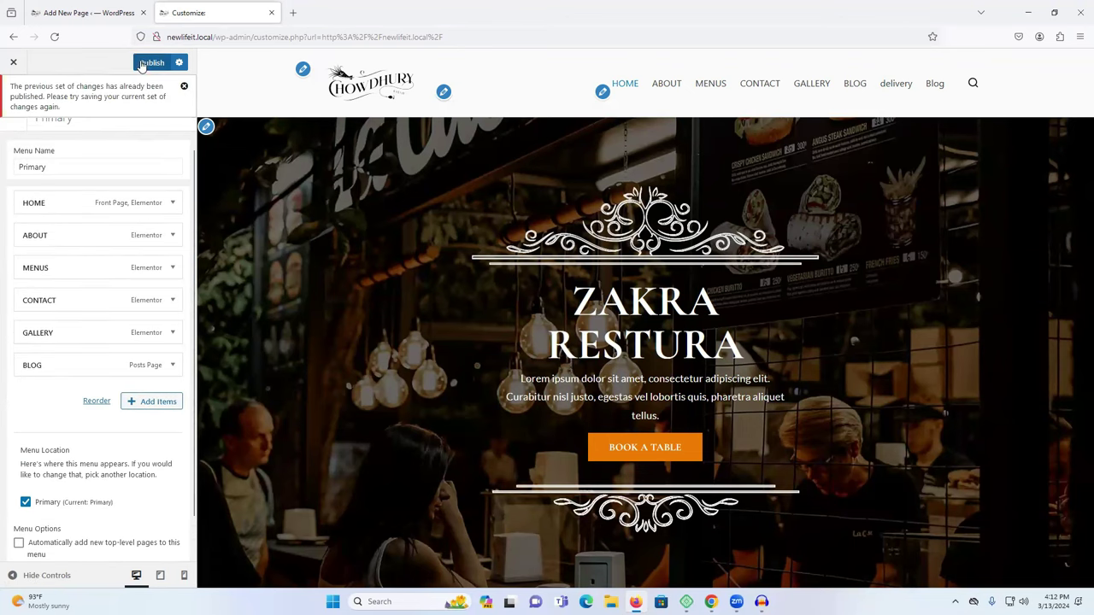
Step: Reload the customizer, discarding the unsaved changes, and restore the autosaved version
left_click(55, 37)
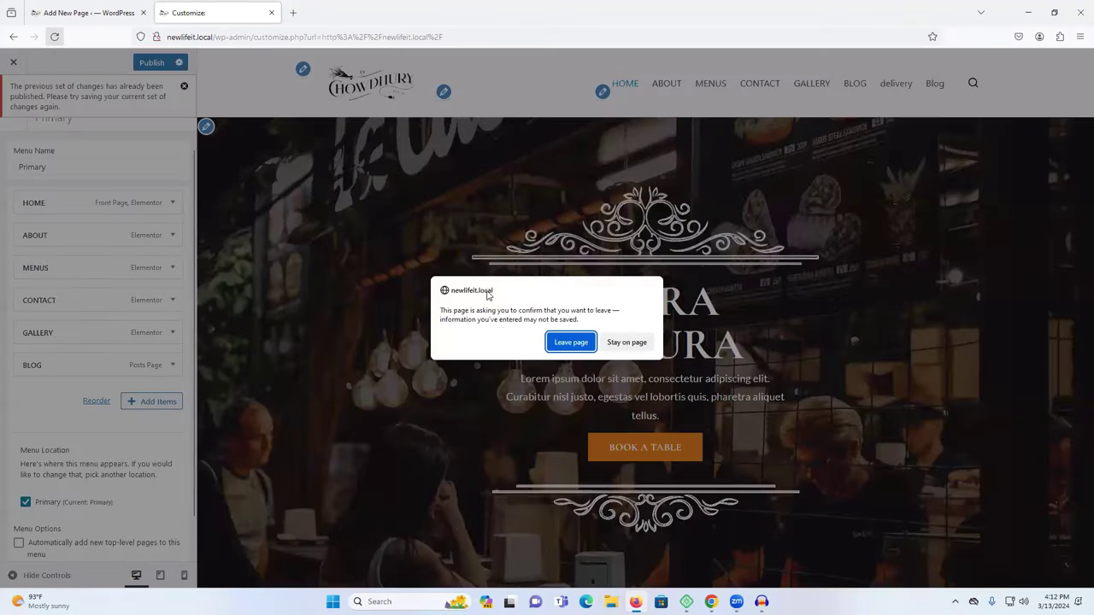
left_click(551, 341)
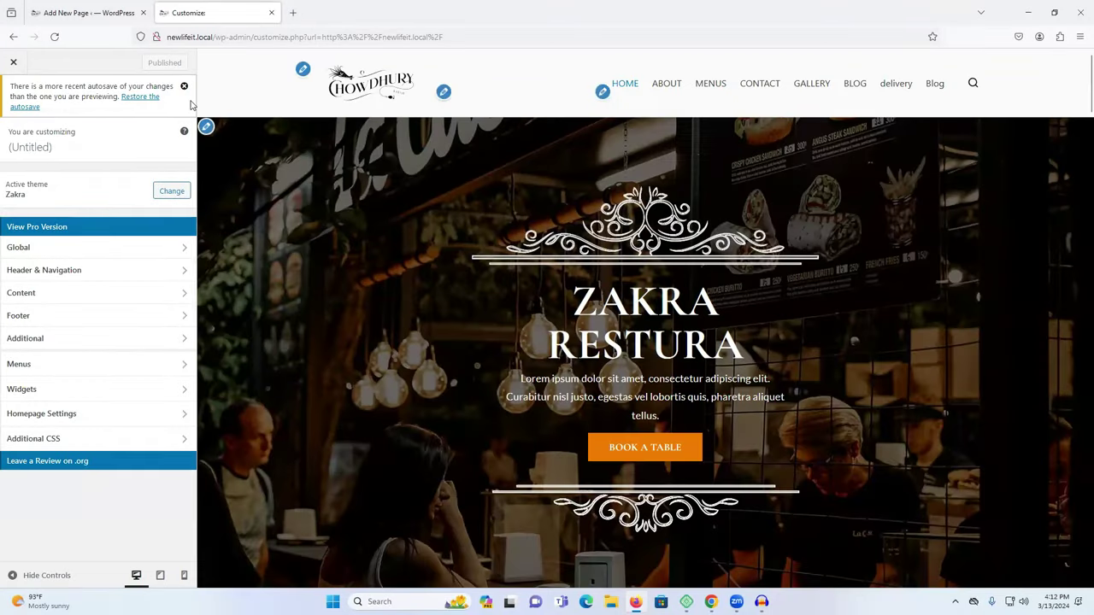
left_click(147, 99)
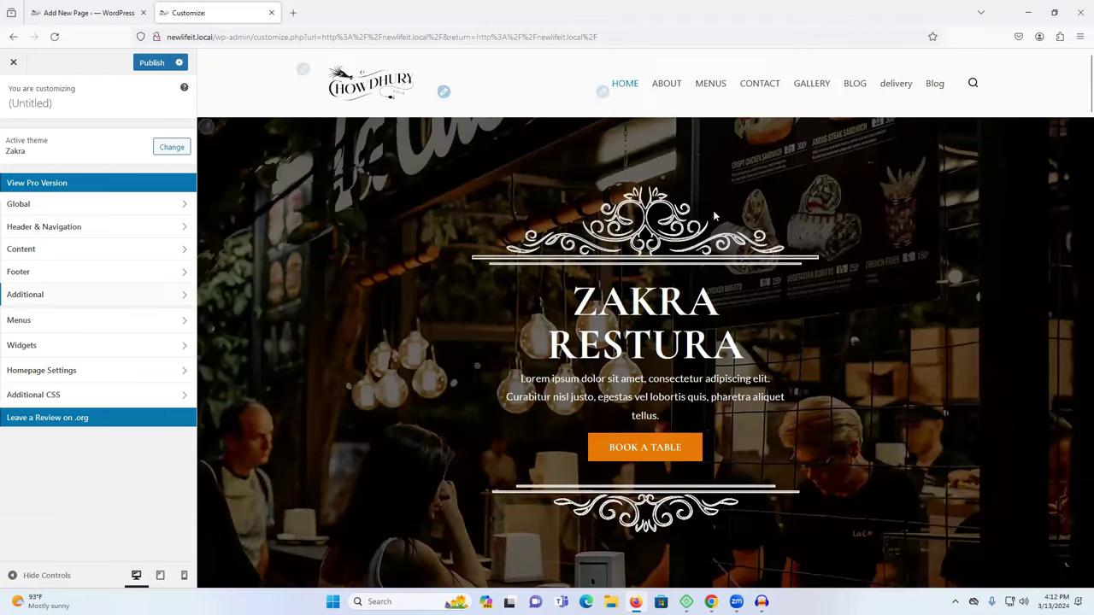
Step: Open the Primary menu's settings and remove its last Blog item and its delivery item
left_click(79, 324)
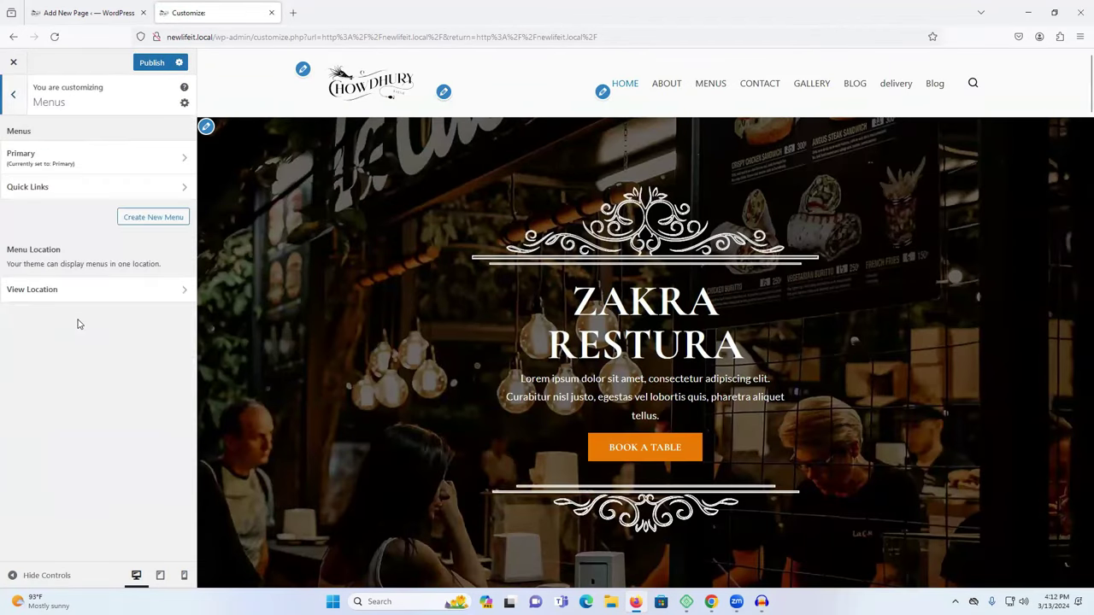
left_click(80, 165)
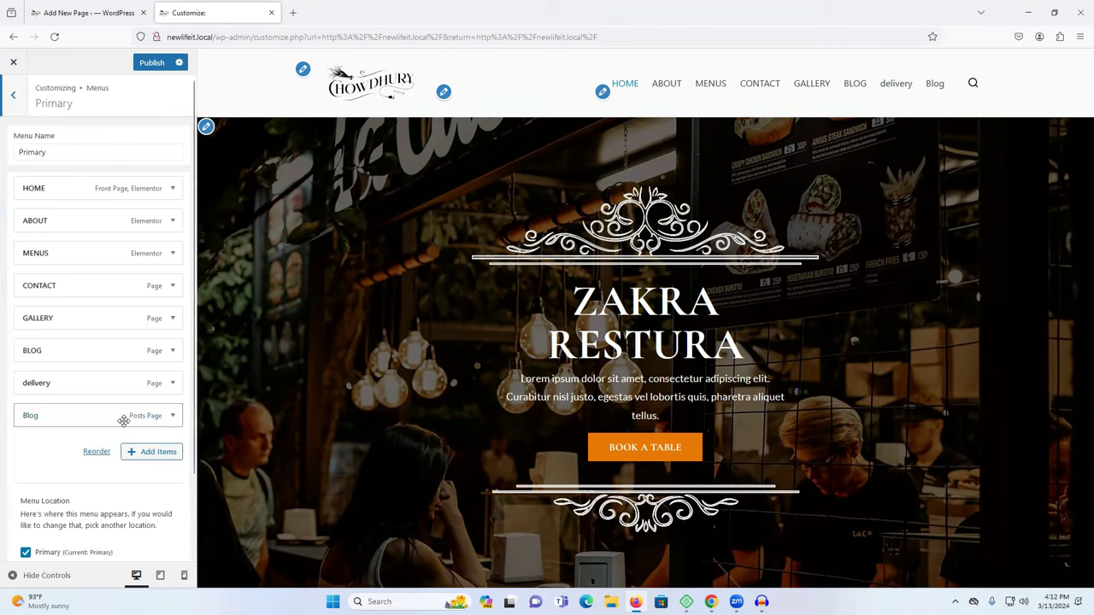
left_click(172, 416)
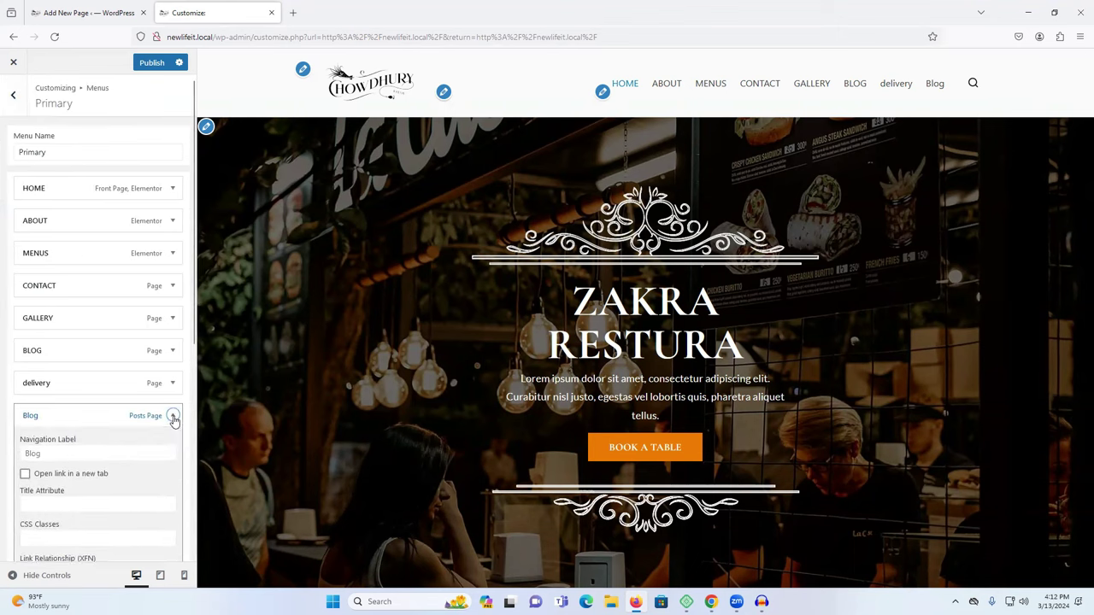
scroll(174, 418, "down", 3)
scroll(76, 447, "down", 3)
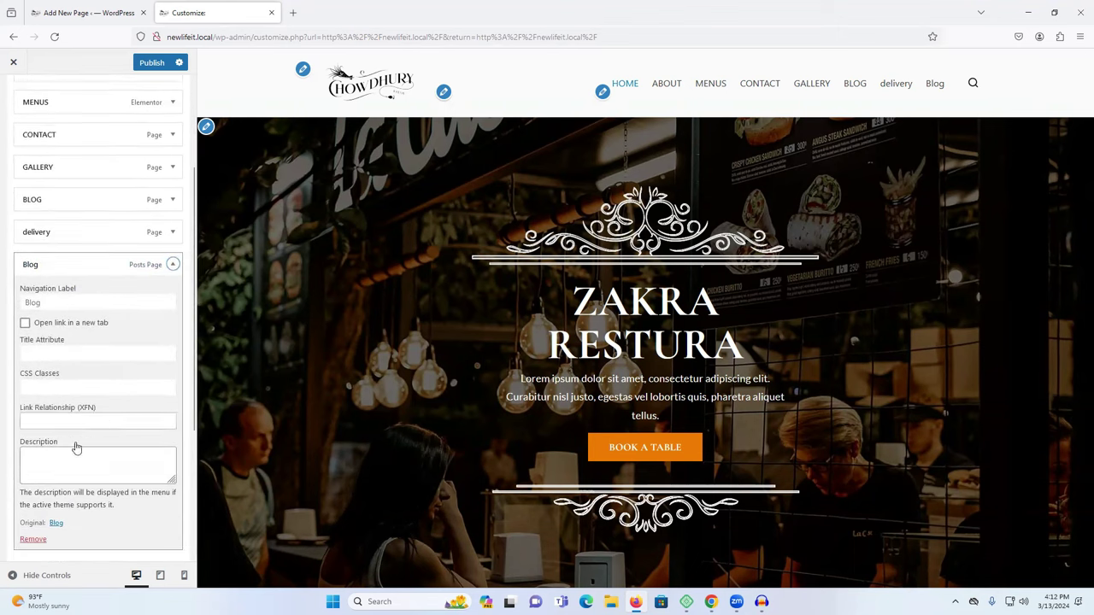
left_click(24, 459)
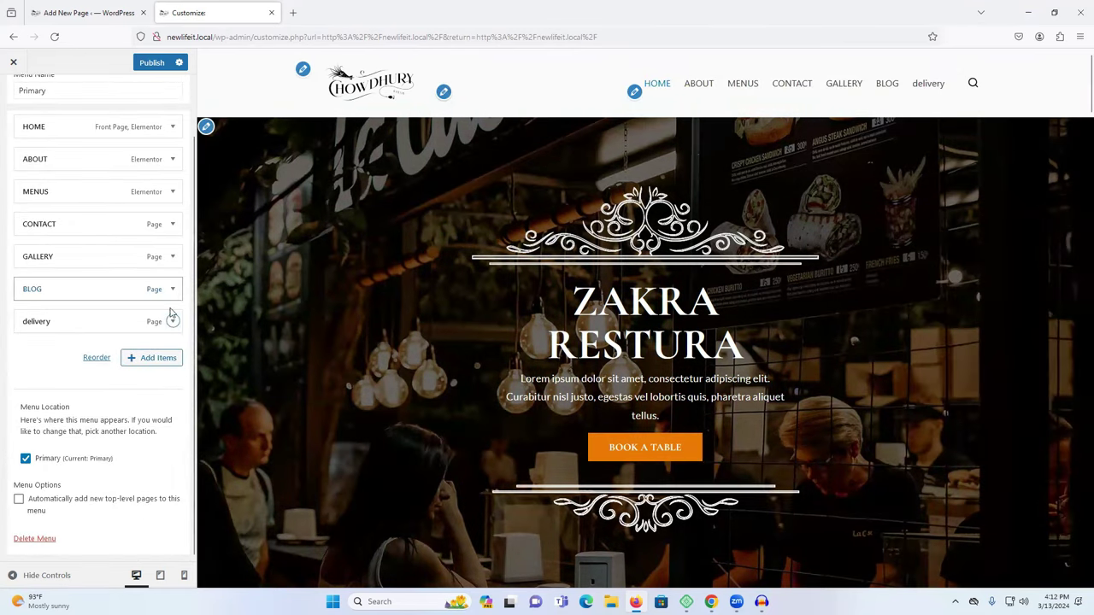
left_click(173, 322)
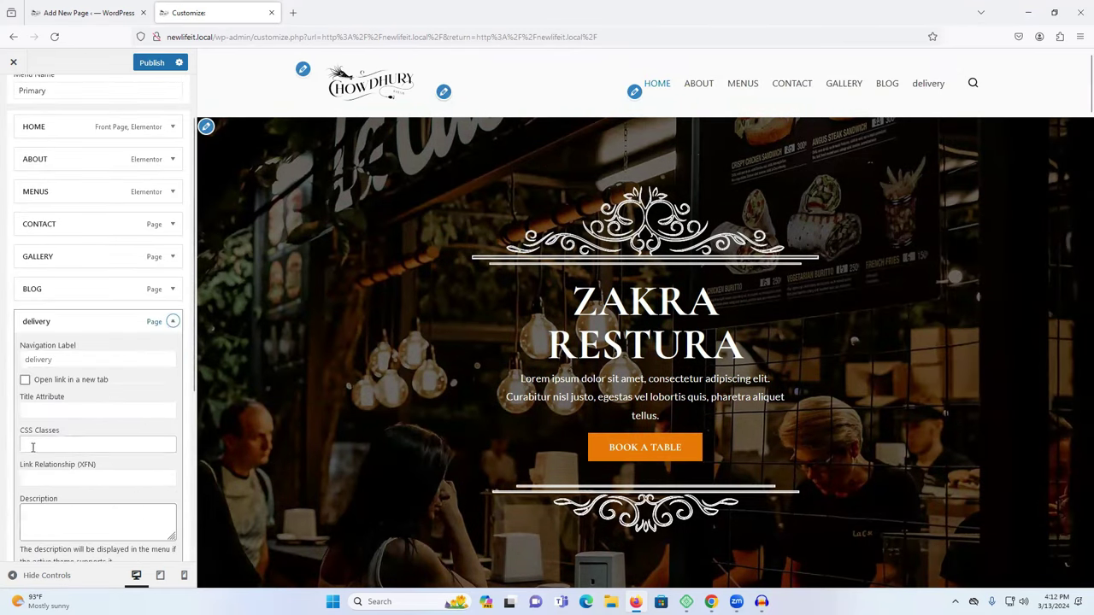
scroll(51, 444, "down", 3)
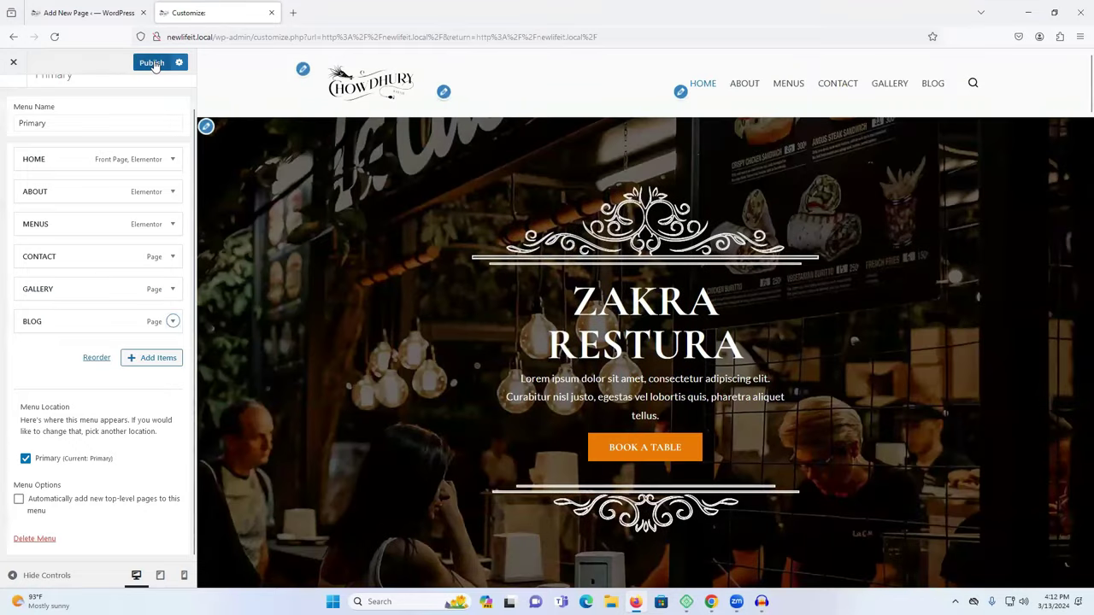
Step: Publish the Primary menu changes and exit the customizer to the live homepage, accepting the prompt to leave
left_click(152, 64)
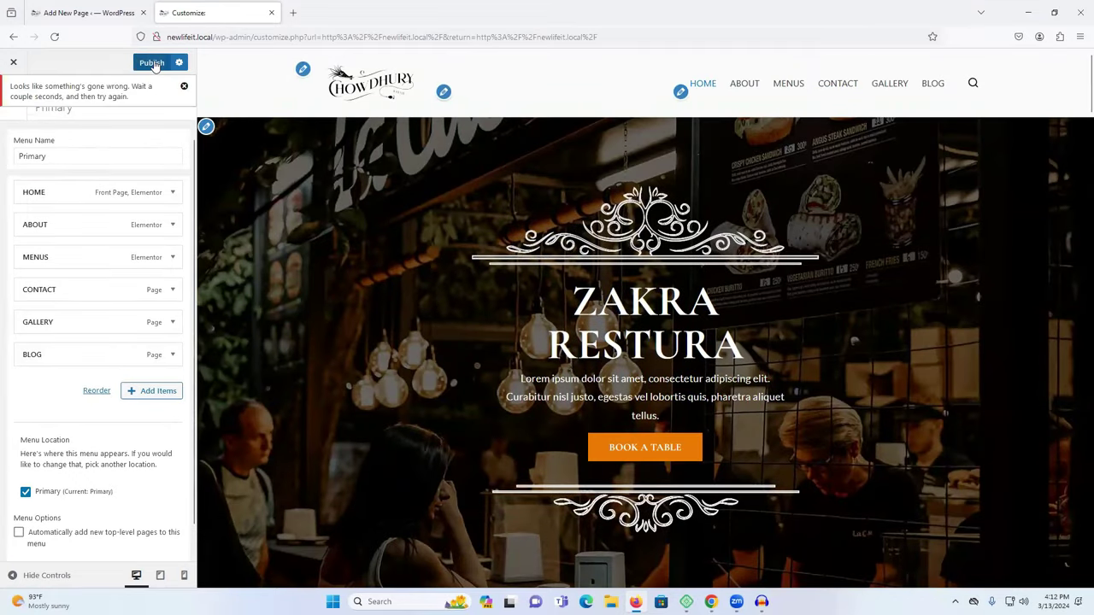
left_click_drag(66, 96, 135, 99)
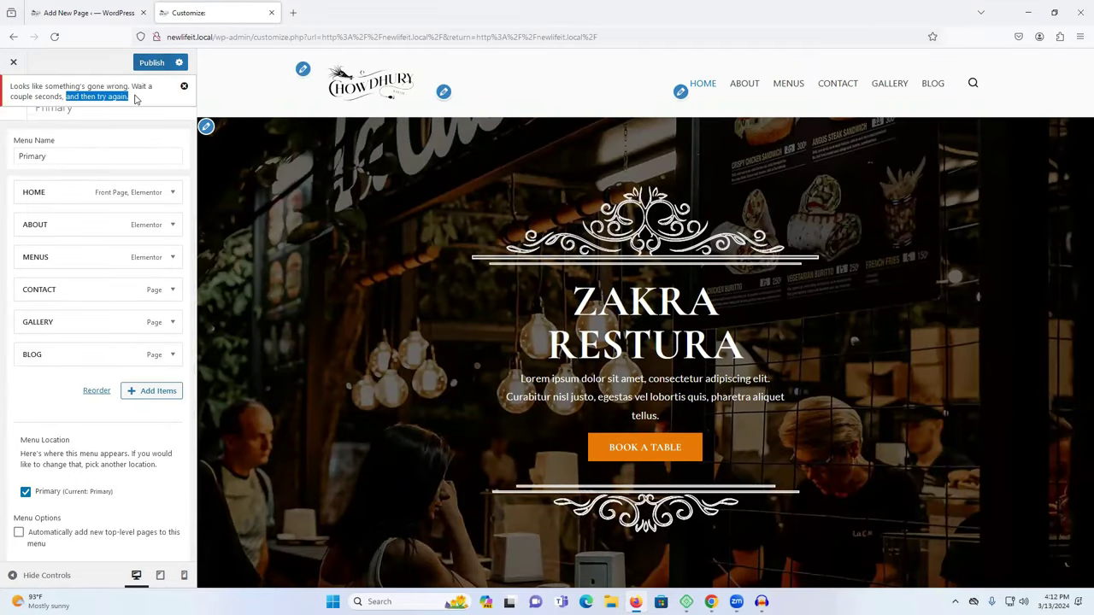
left_click(135, 99)
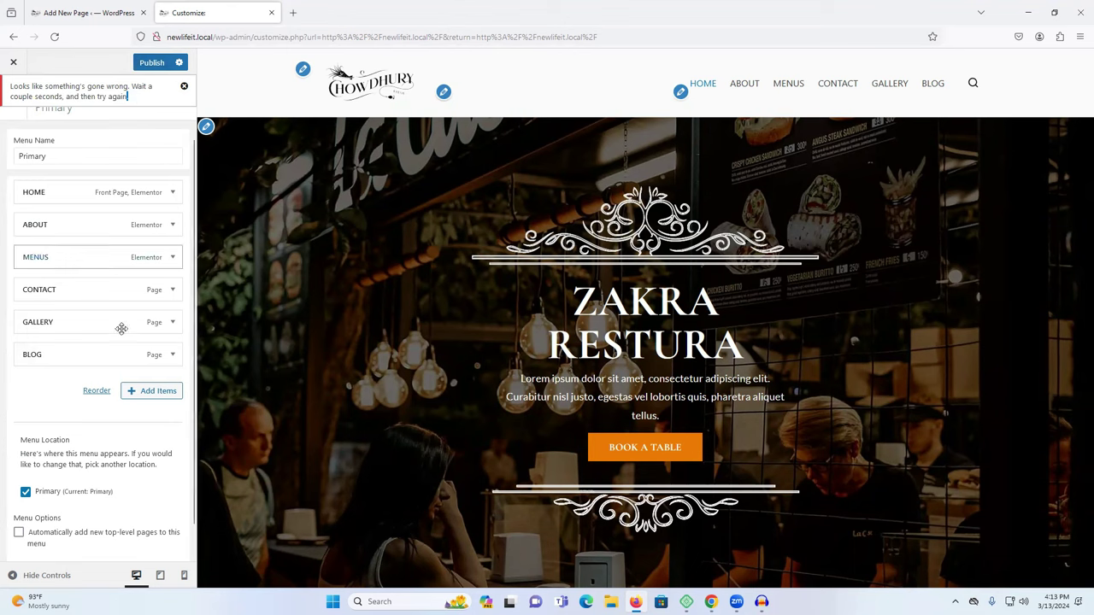
left_click(152, 65)
left_click(15, 63)
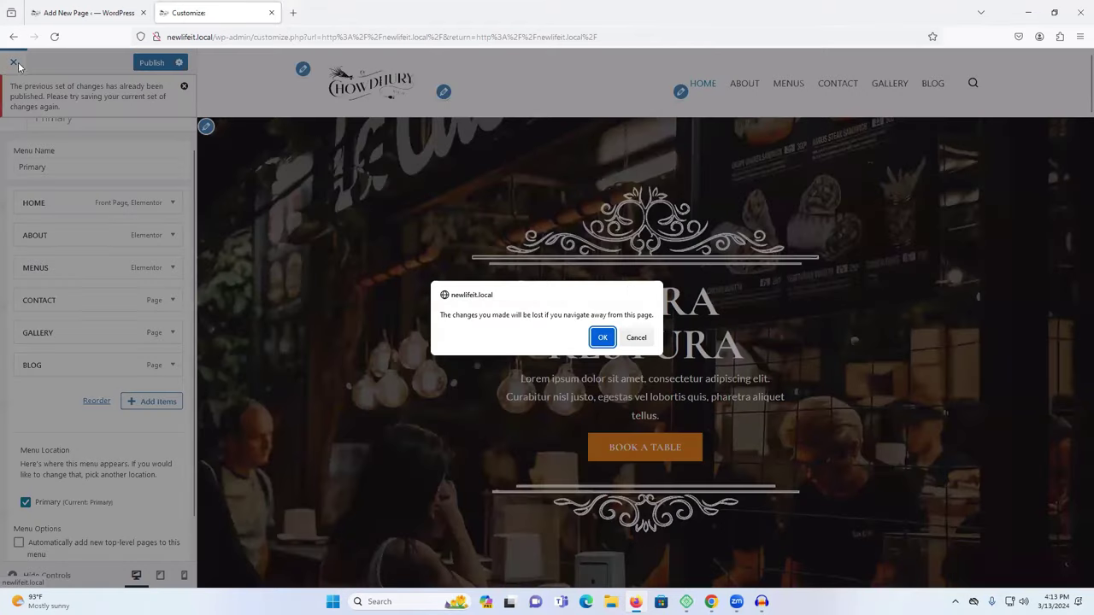
left_click(599, 342)
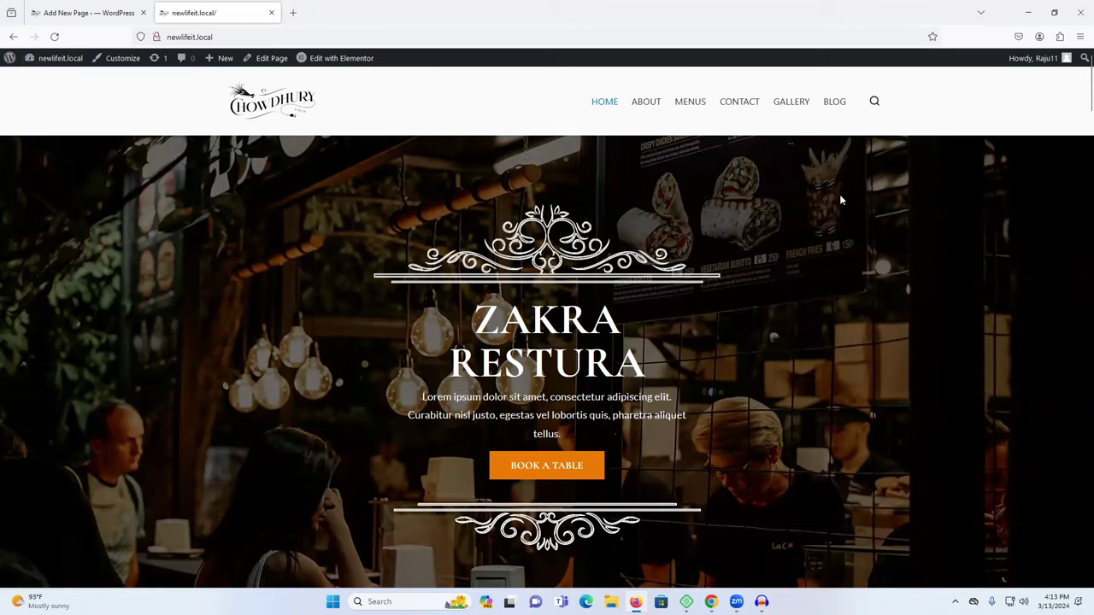
Step: Glance over the homepage and return to the list of all pages in the WordPress admin tab
scroll(760, 214, "down", 5)
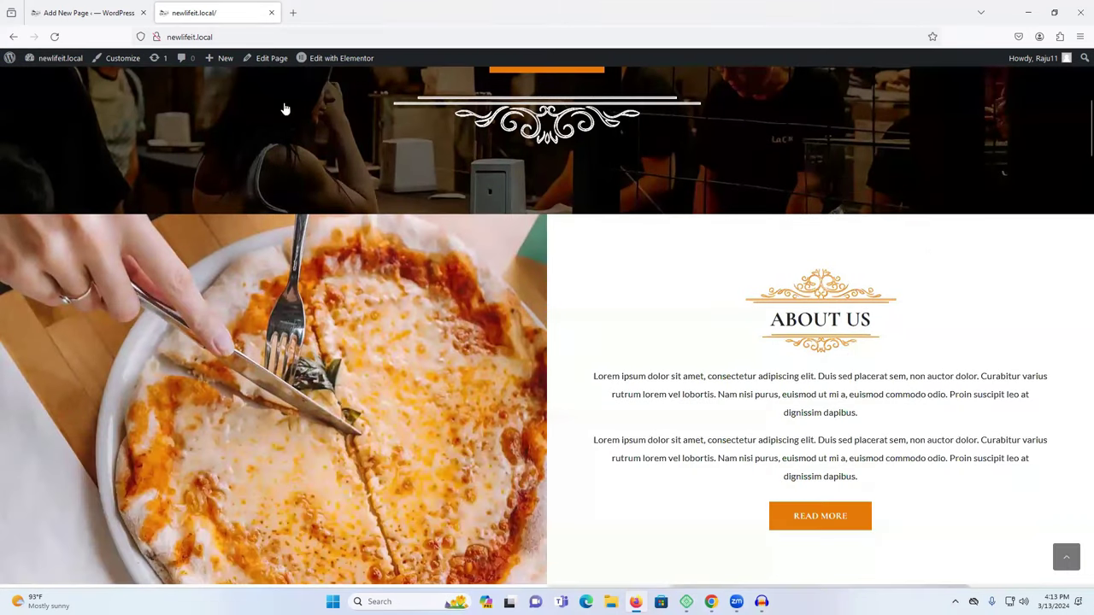
scroll(699, 241, "up", 5)
left_click(85, 13)
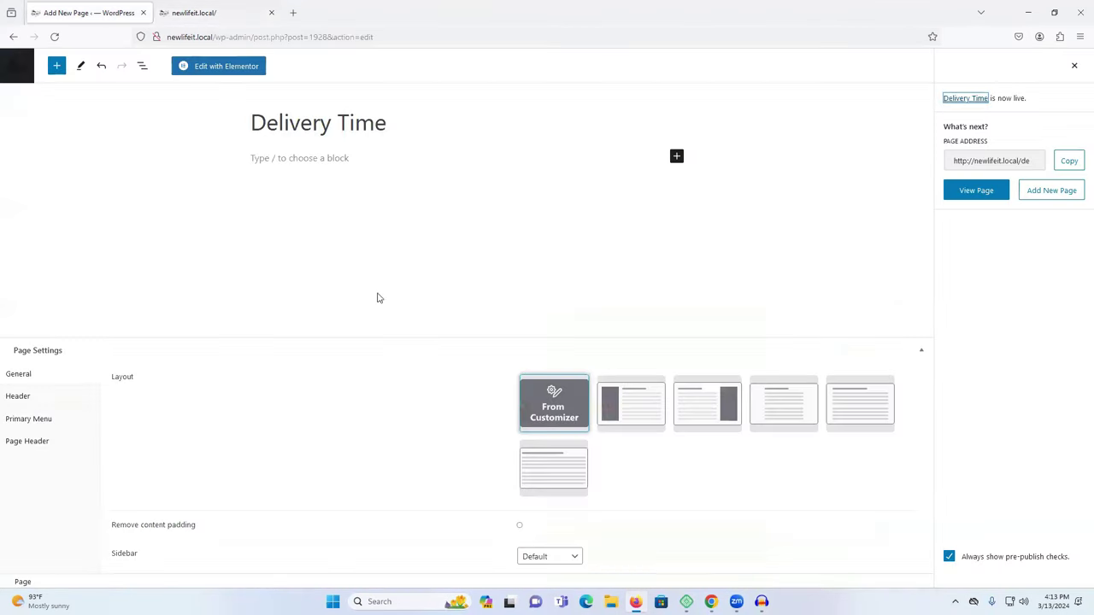
left_click(12, 37)
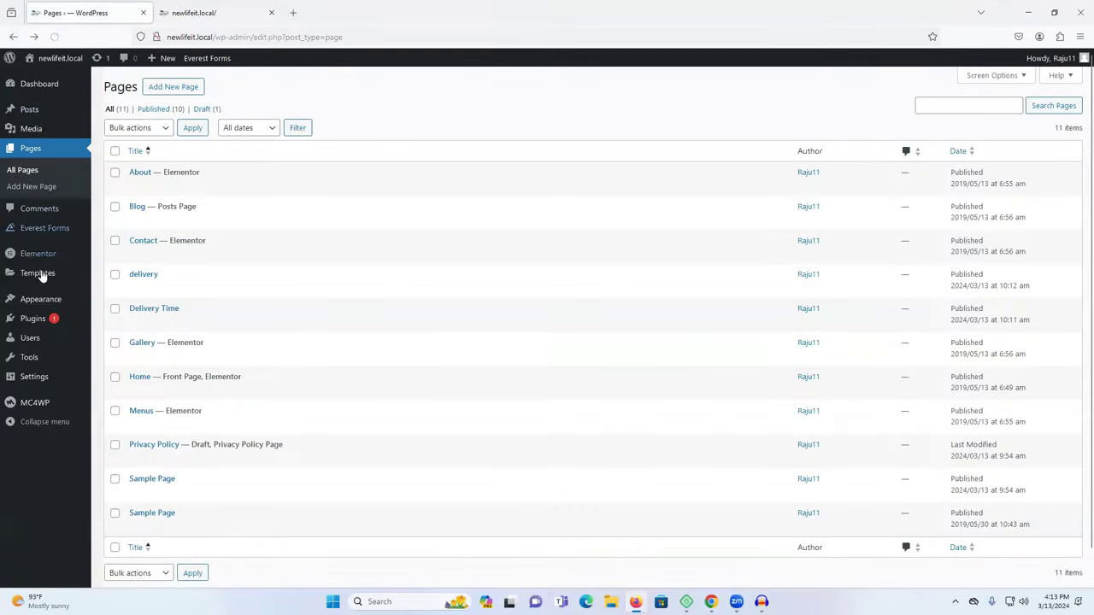
mouse_move(37, 316)
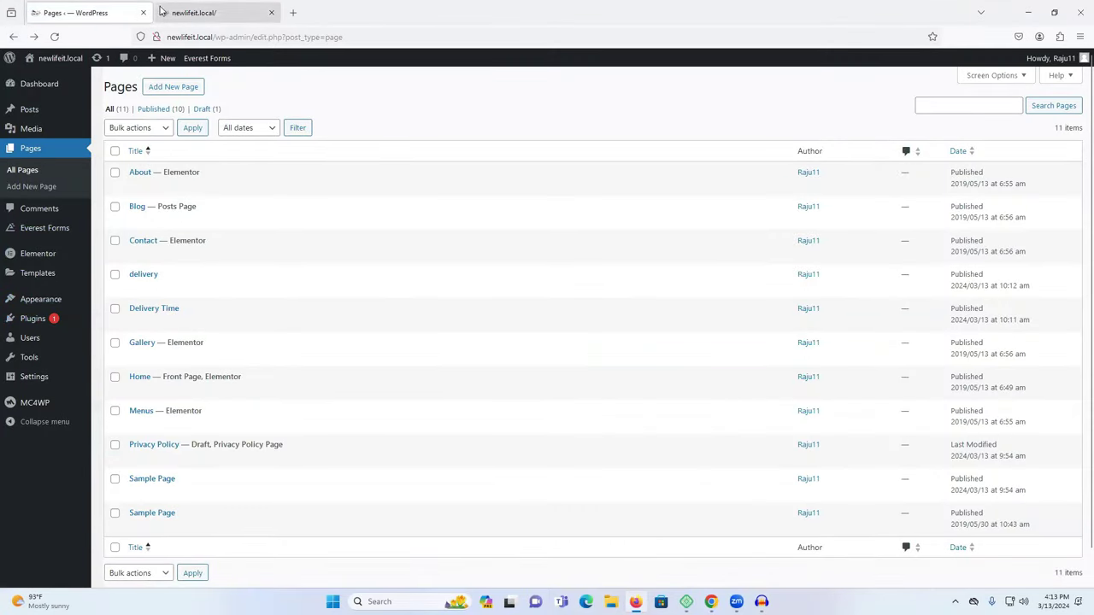
Step: Examine the homepage sections from the header down to the copyright line in the footer
left_click(180, 6)
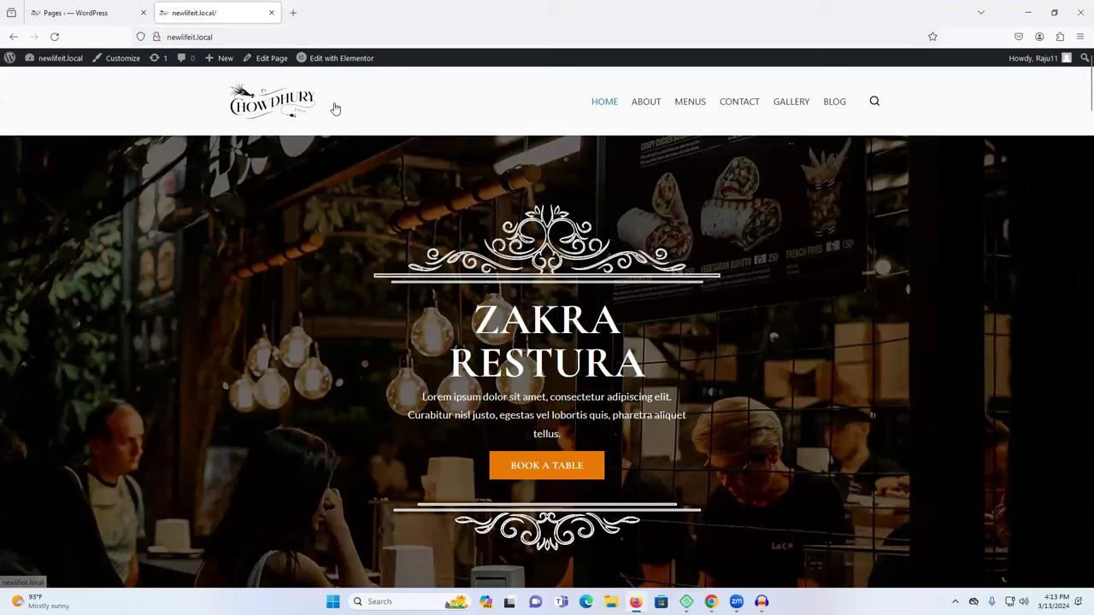
scroll(397, 239, "down", 5)
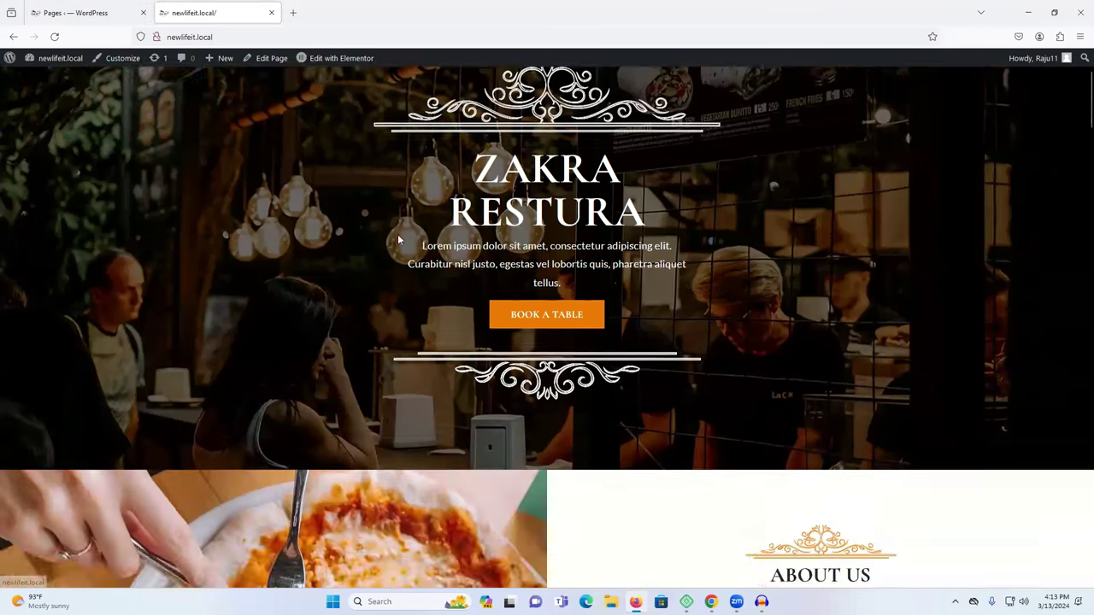
scroll(533, 292, "down", 5)
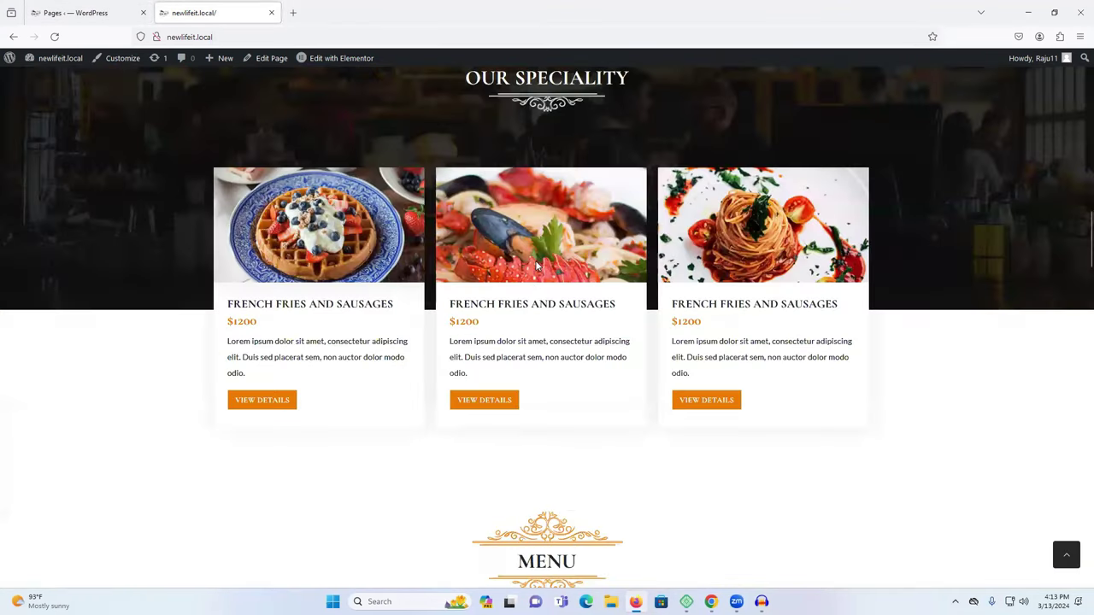
scroll(537, 267, "down", 5)
scroll(537, 267, "down", 5)
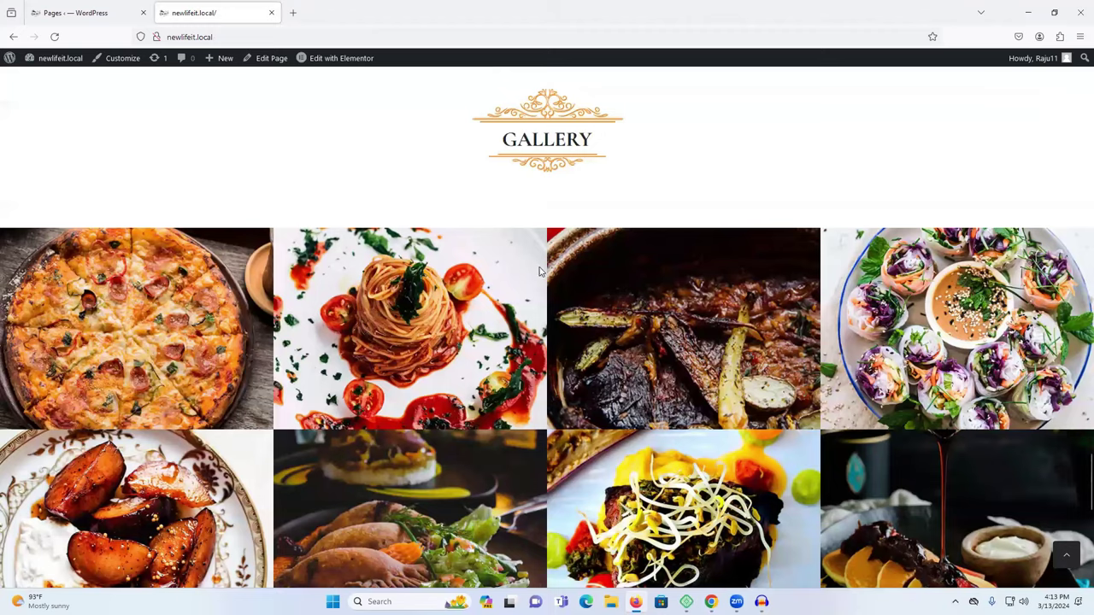
scroll(547, 342, "down", 5)
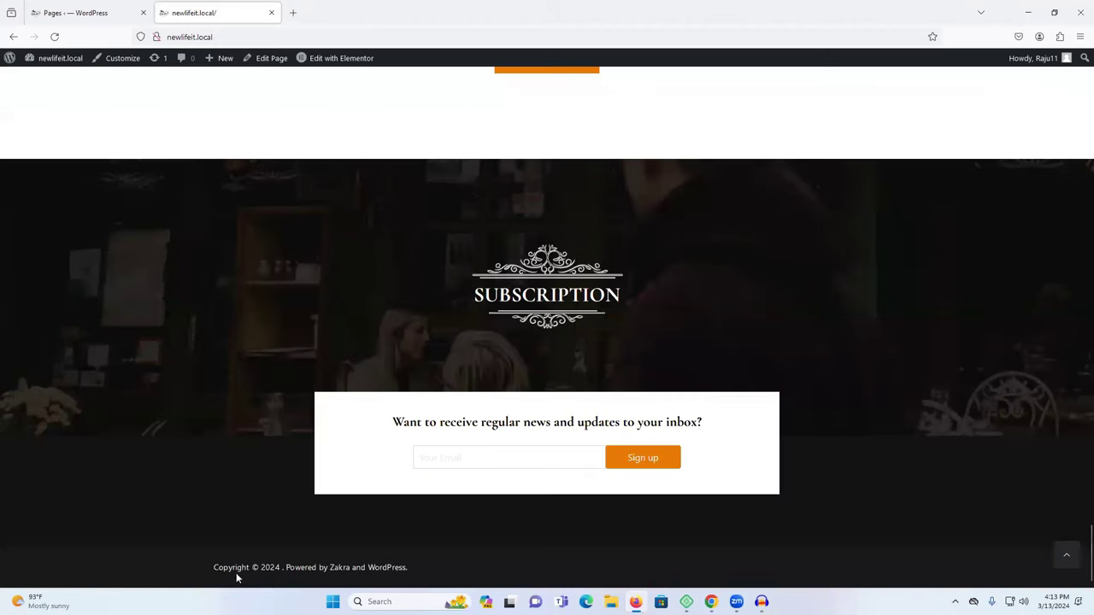
left_click_drag(214, 571, 418, 584)
Step: Open the customizer's Footer Bar settings and compare the Column 1 copyright text with the footer in the preview
left_click(118, 64)
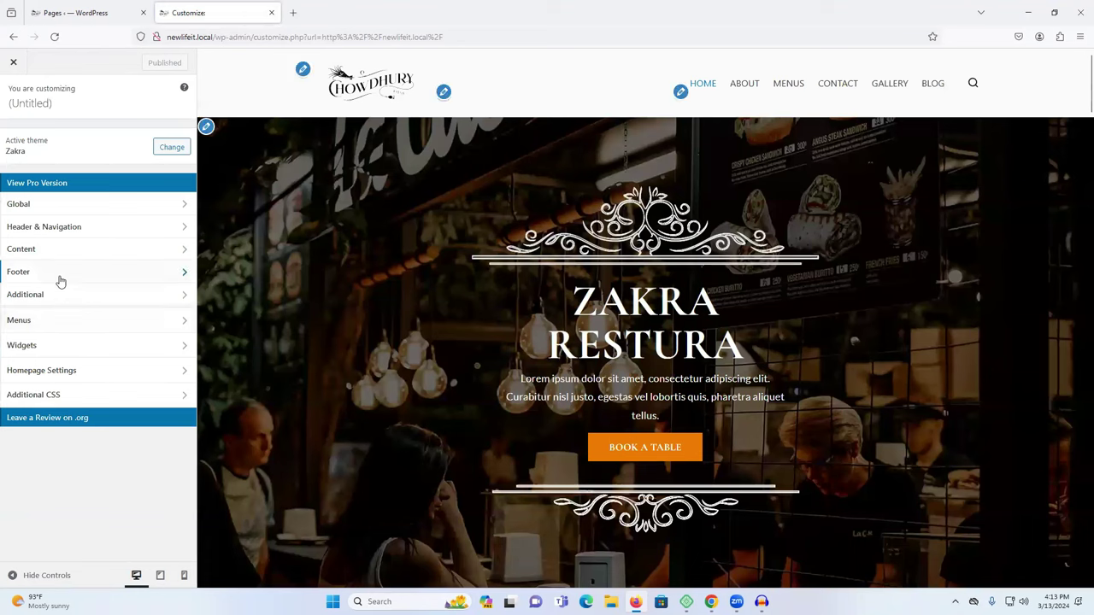
left_click(61, 275)
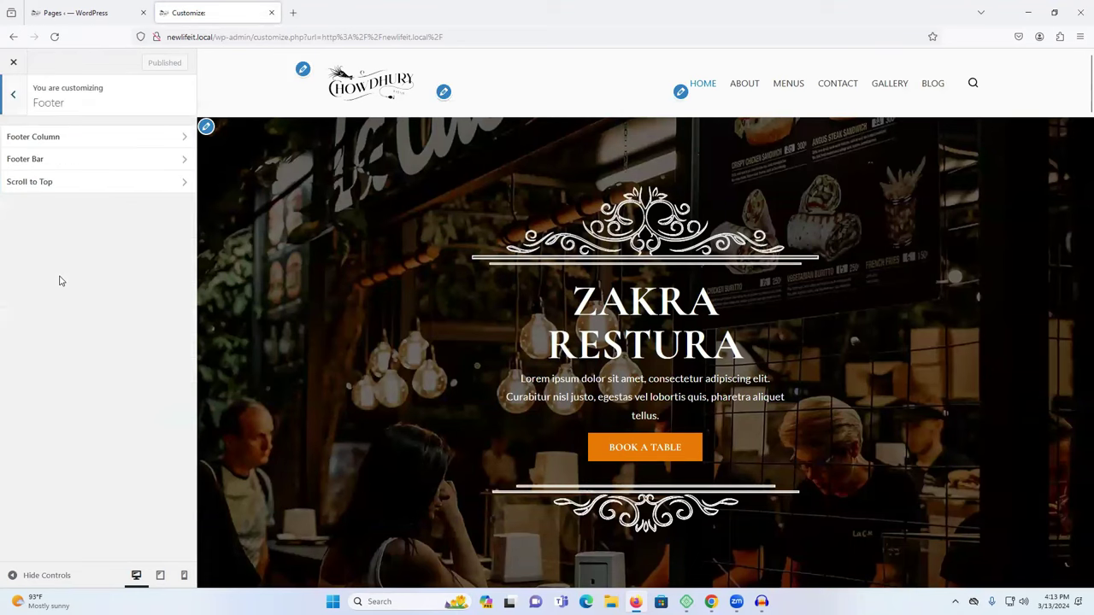
left_click(57, 161)
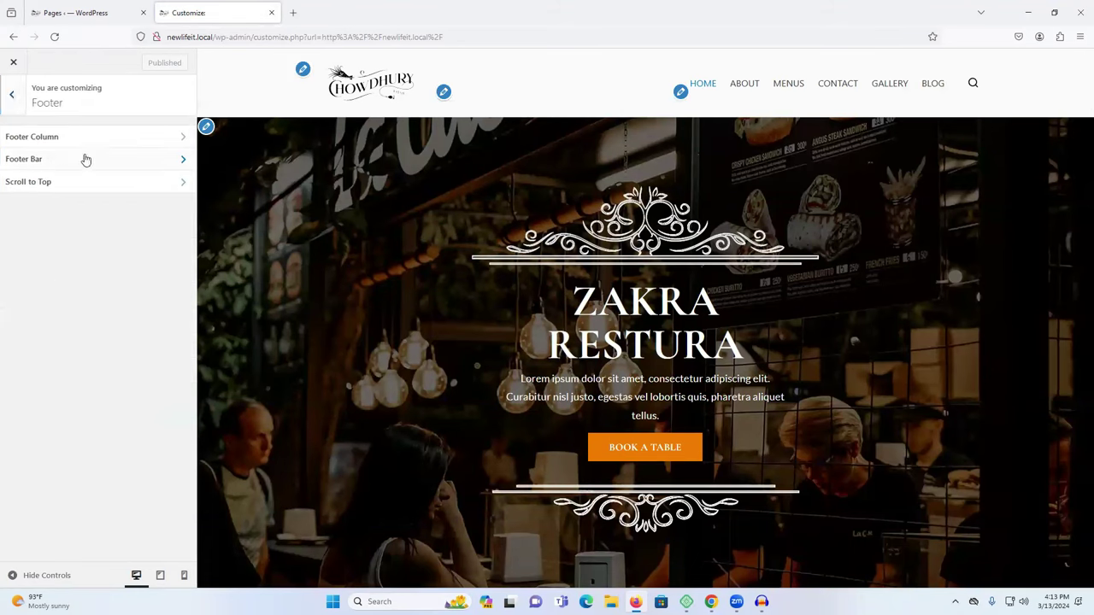
scroll(107, 342, "down", 5)
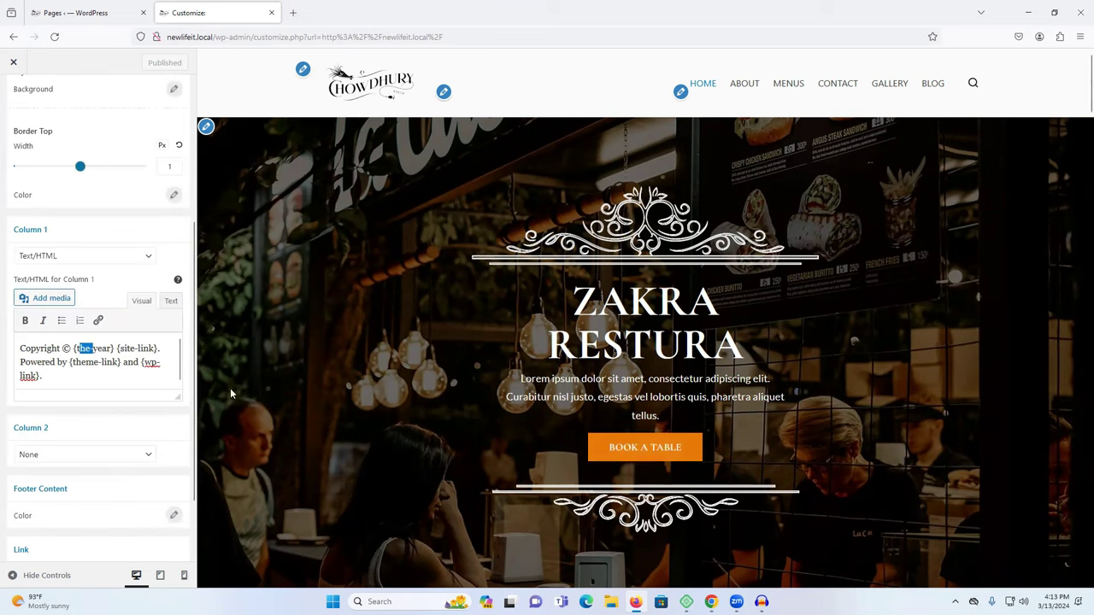
scroll(608, 431, "down", 5)
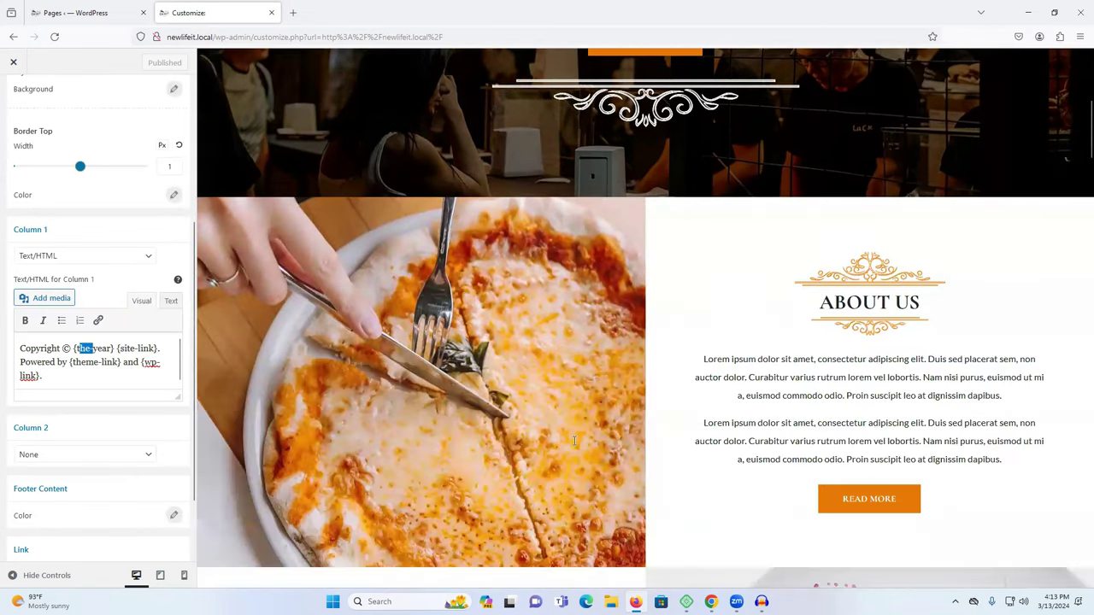
scroll(575, 445, "down", 10)
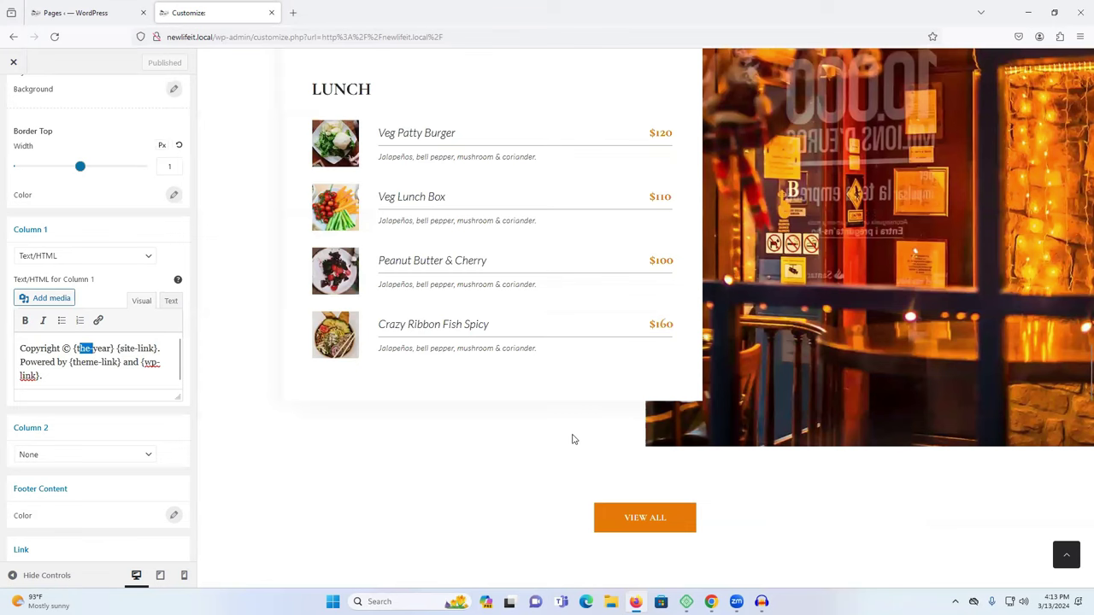
scroll(573, 440, "down", 5)
scroll(436, 574, "down", 5)
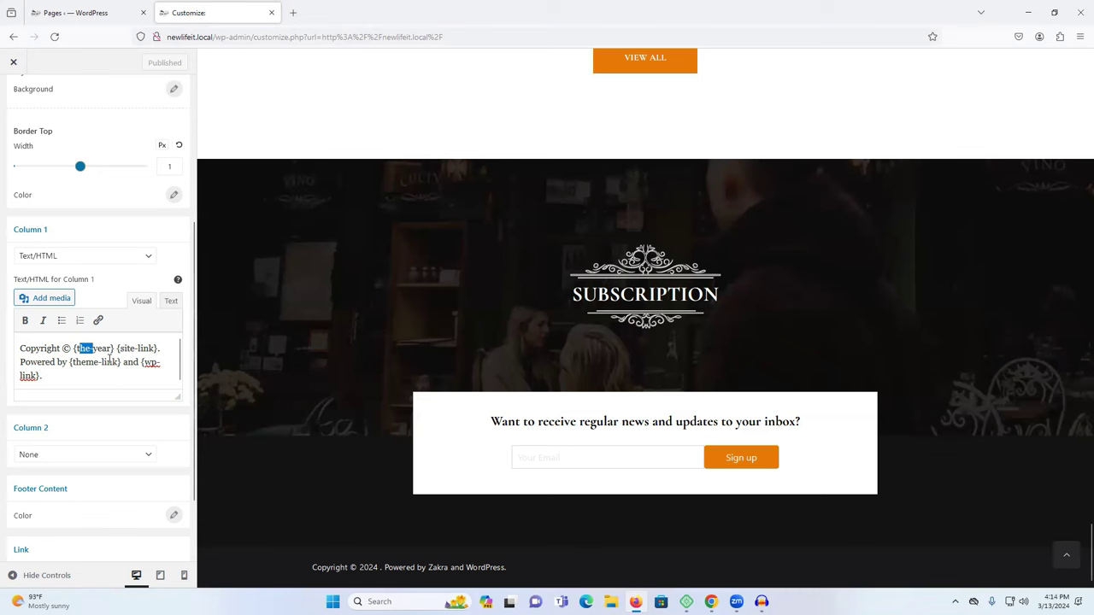
Step: Highlight the theme-link and wp-link placeholders in the Column 1 copyright text and look over the Footer Bar settings
mouse_move(120, 348)
left_mouse_down()
mouse_move(127, 373)
mouse_move(119, 343)
mouse_move(108, 363)
left_mouse_up()
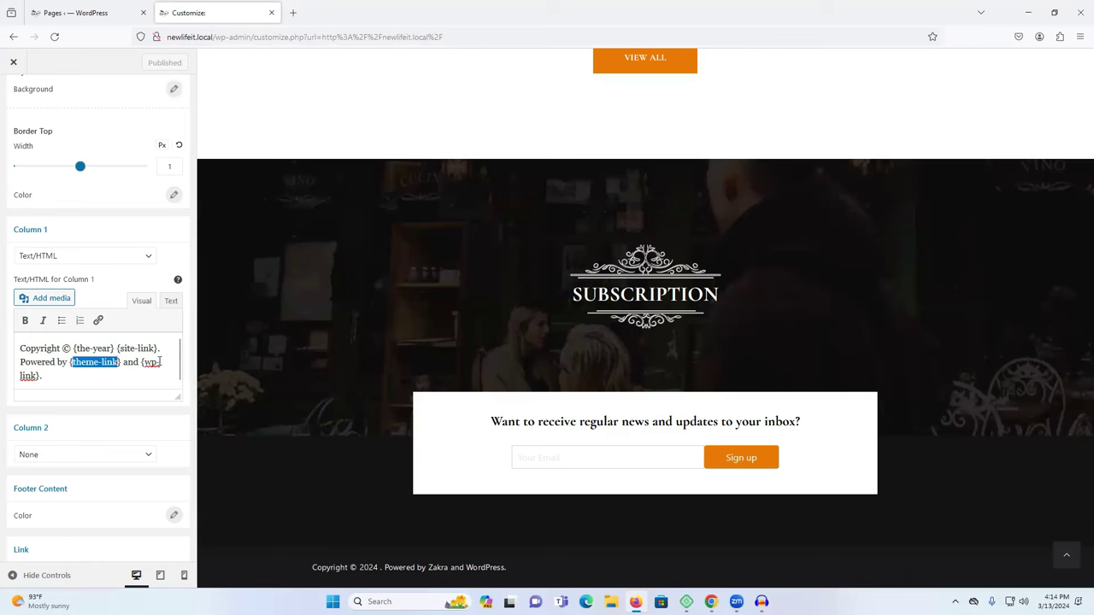
left_click_drag(142, 362, 154, 379)
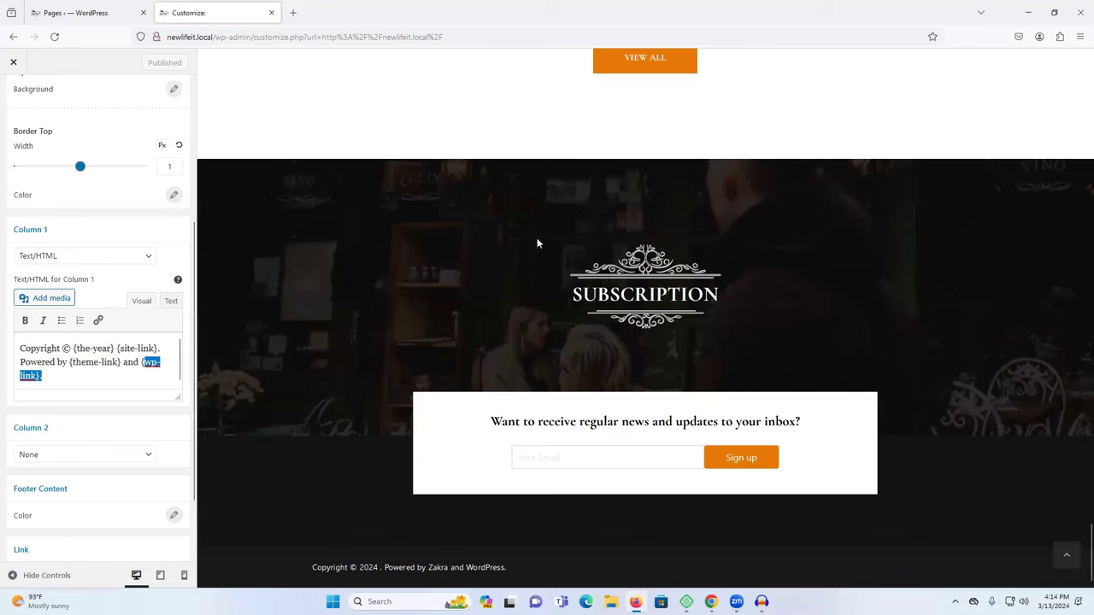
scroll(93, 487, "up", 3)
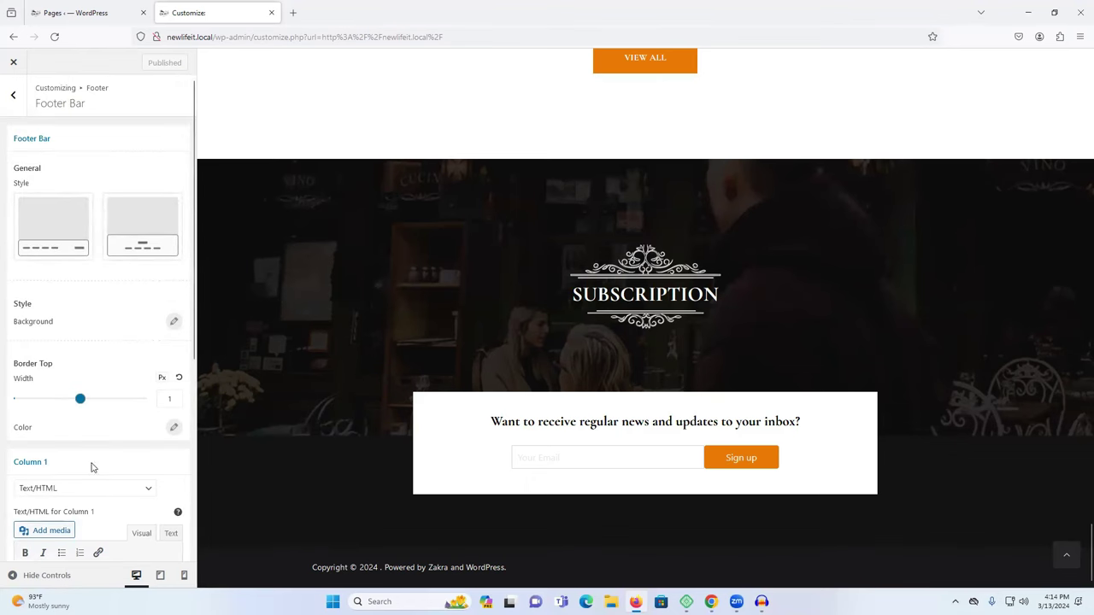
scroll(547, 562, "up", 2)
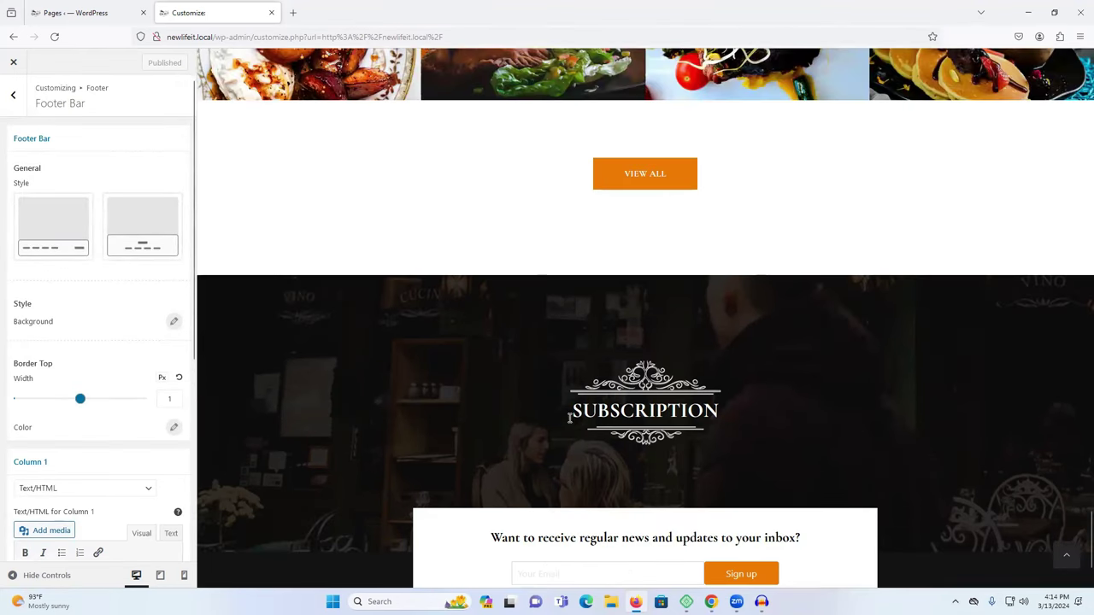
Step: Leave the footer settings, close the customizer and glance over the live homepage
left_click(18, 94)
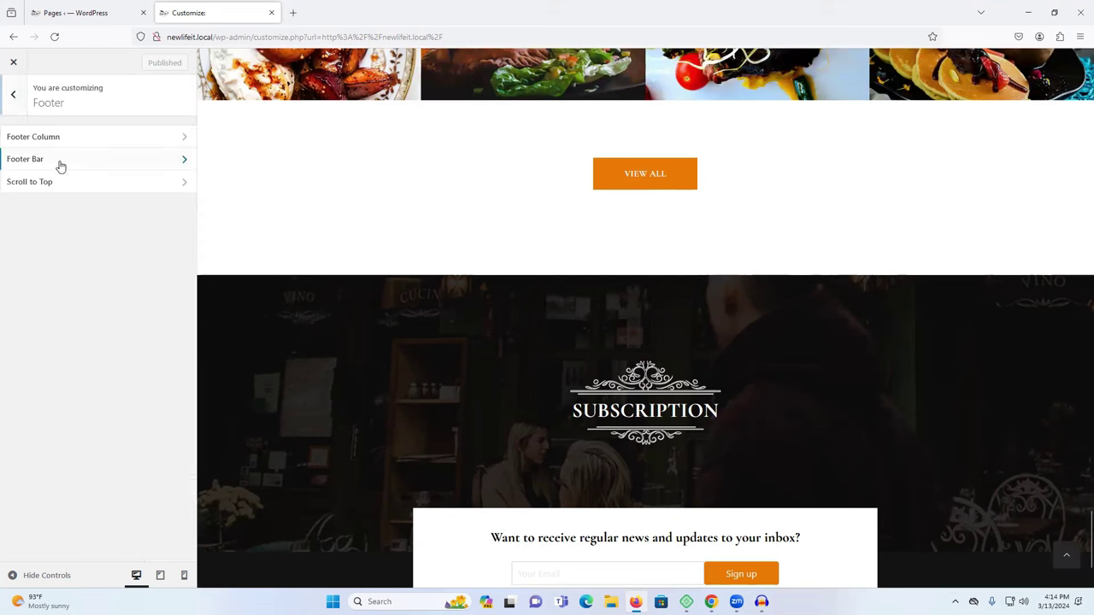
left_click(17, 98)
scroll(393, 412, "up", 4)
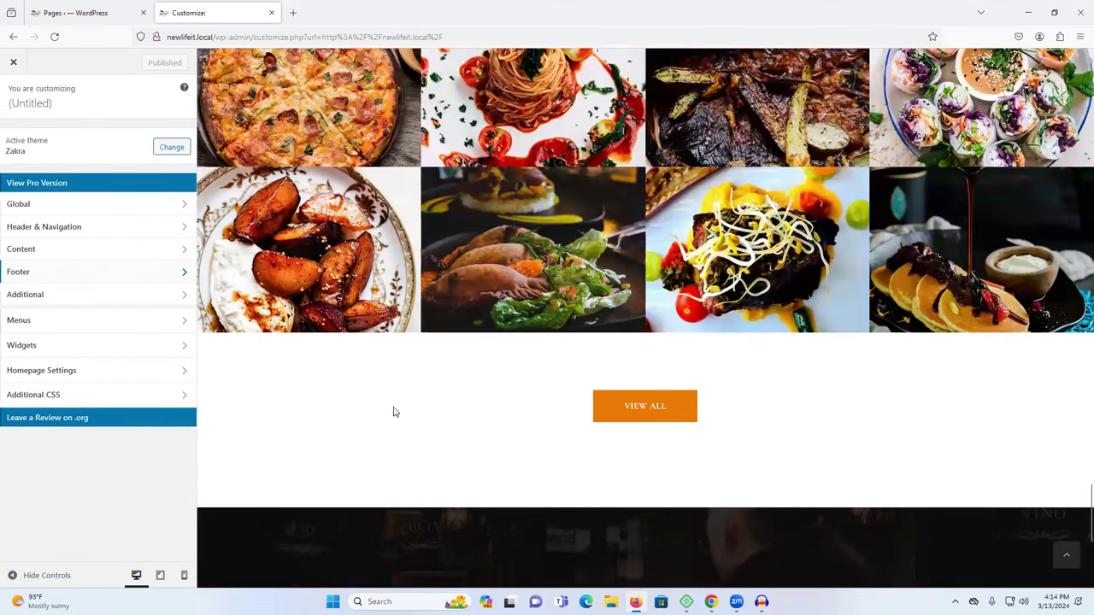
scroll(574, 280, "up", 5)
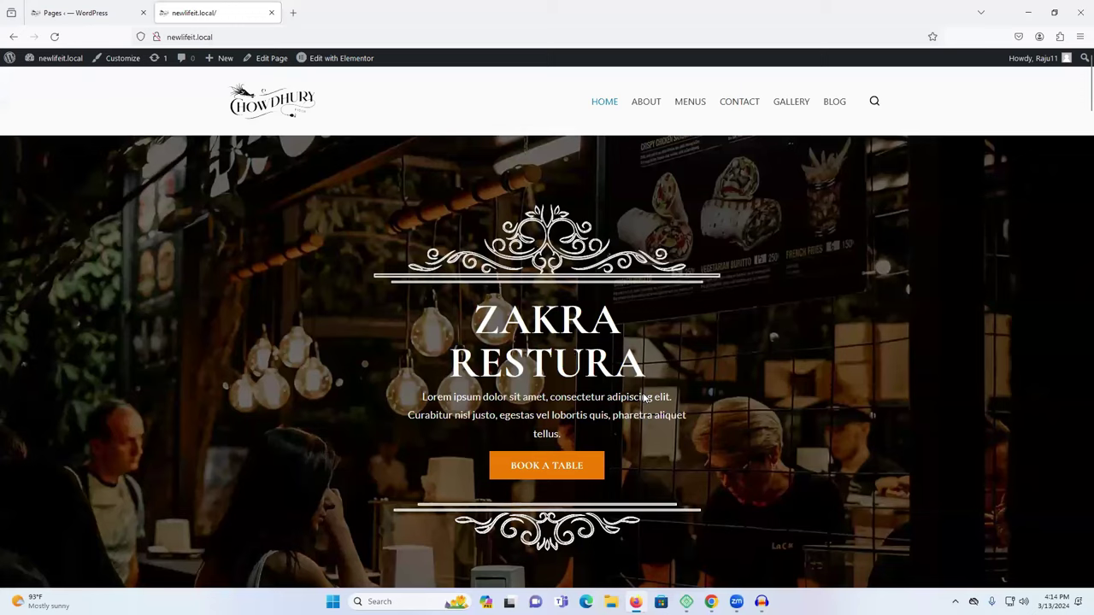
scroll(644, 397, "down", 10)
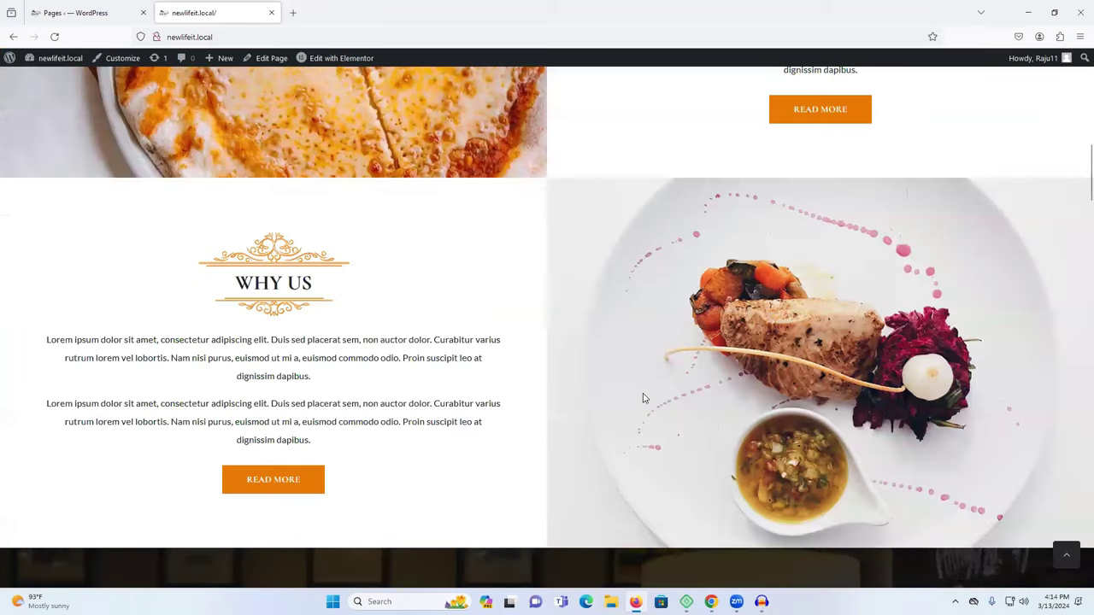
scroll(643, 398, "up", 10)
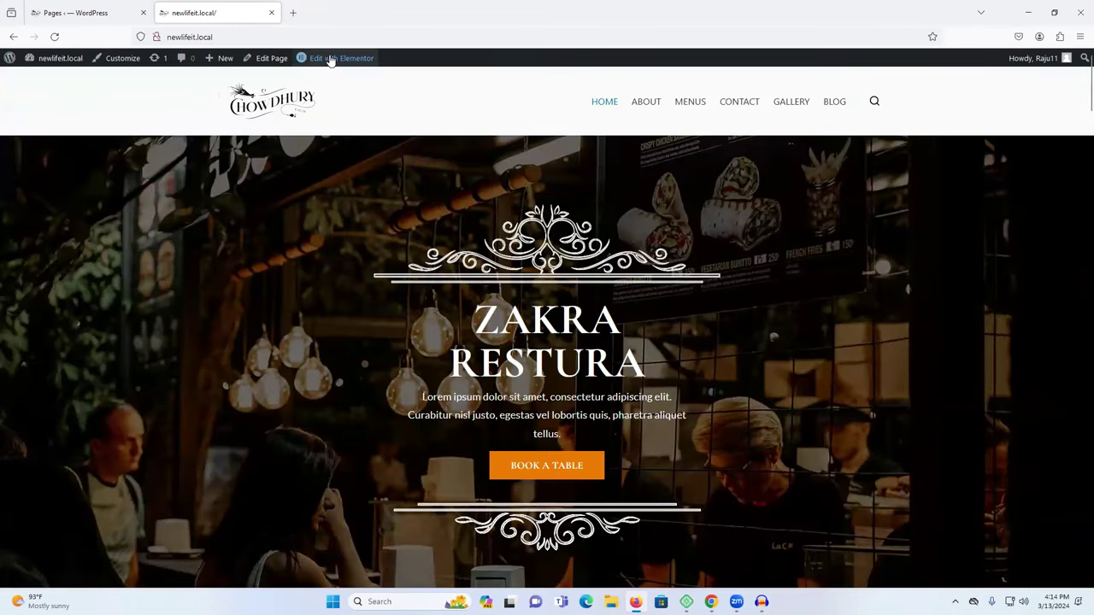
Step: Open the Home page in Elementor, dismiss the Elementor AI notification and close the Navigator
mouse_move(329, 62)
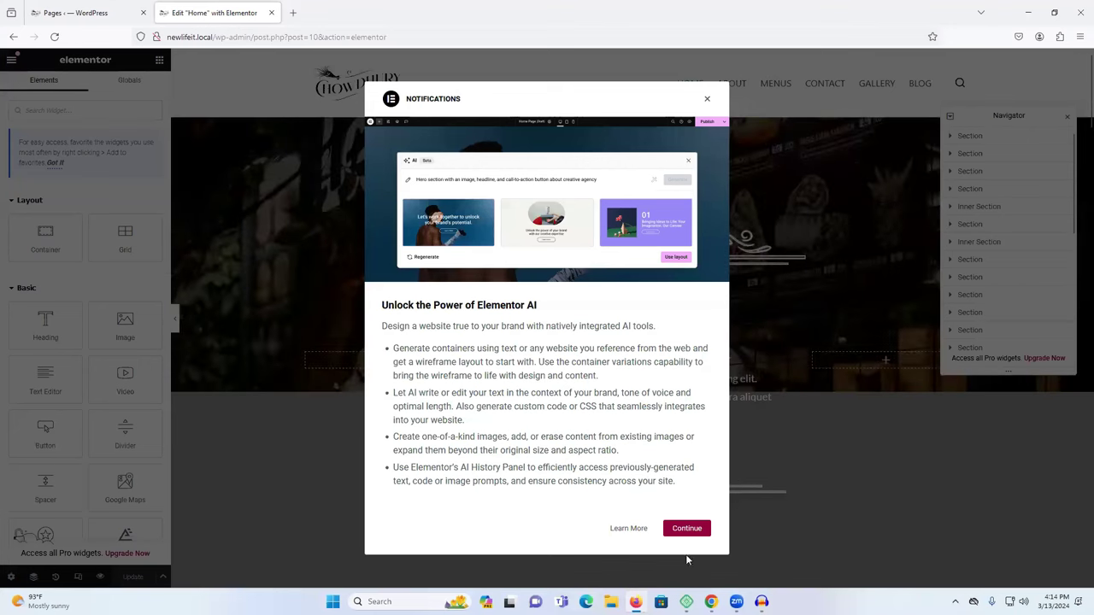
left_click(681, 528)
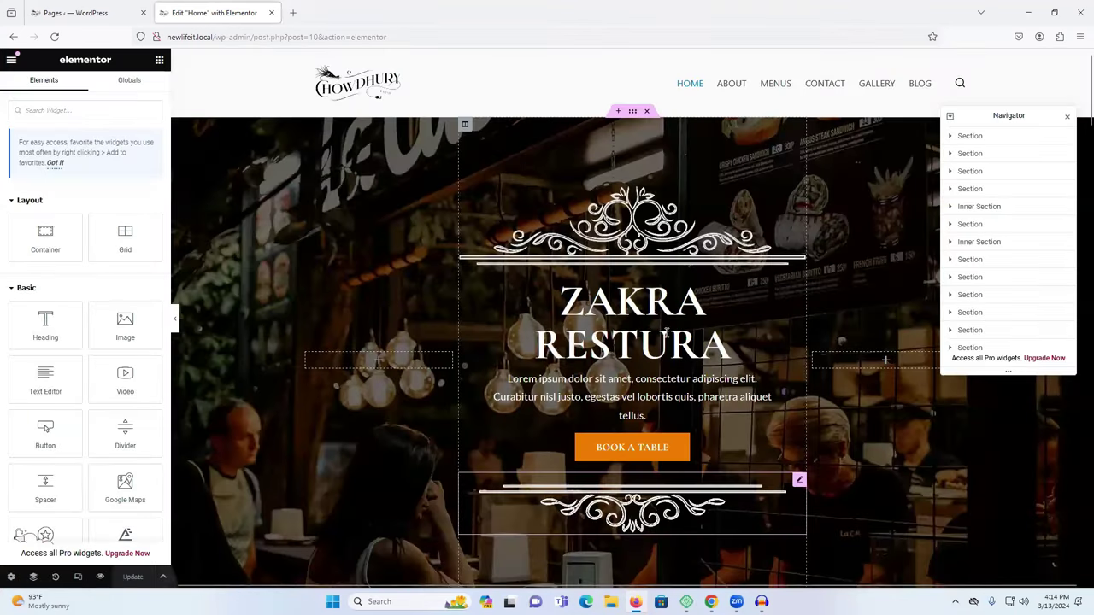
left_click(1069, 118)
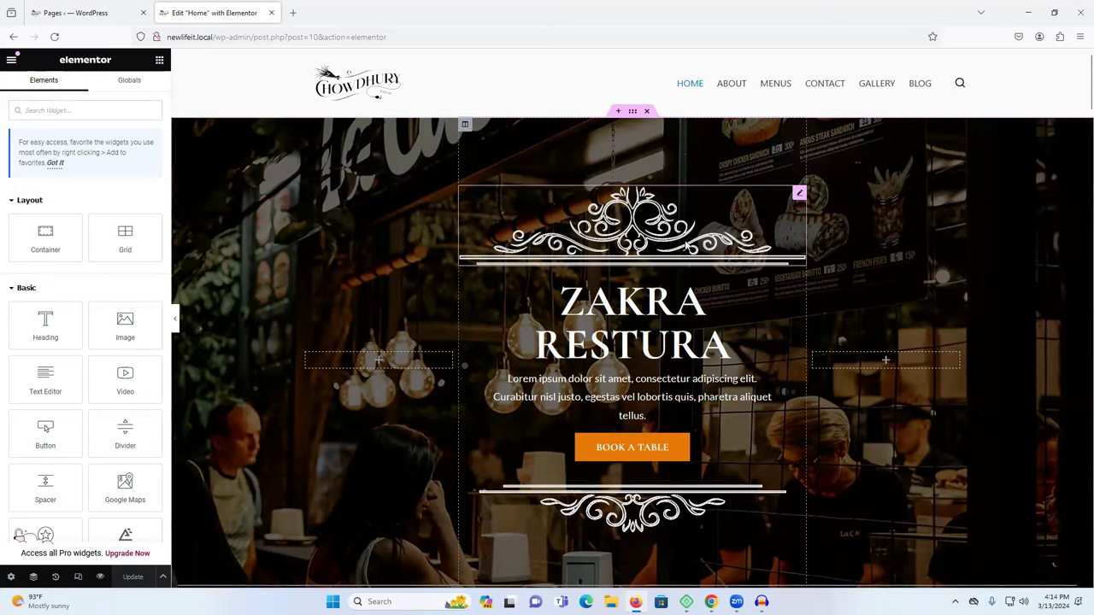
scroll(855, 267, "down", 3)
scroll(829, 260, "up", 3)
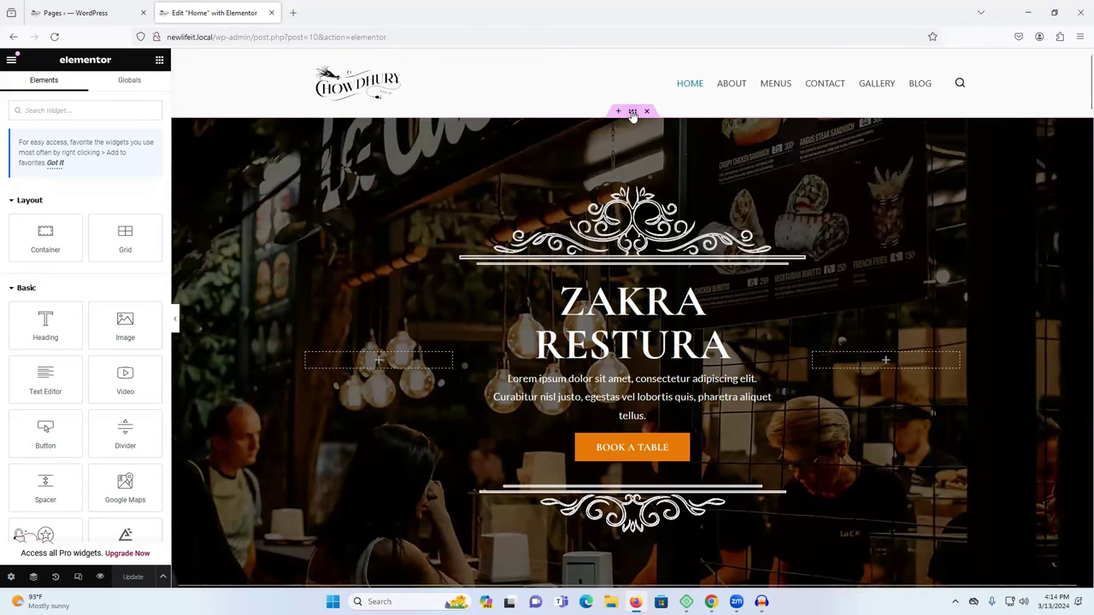
Step: Replace the hero section's background image with hp-our-speciality-banner-1.jpg from the media library and update the page
left_click(633, 113)
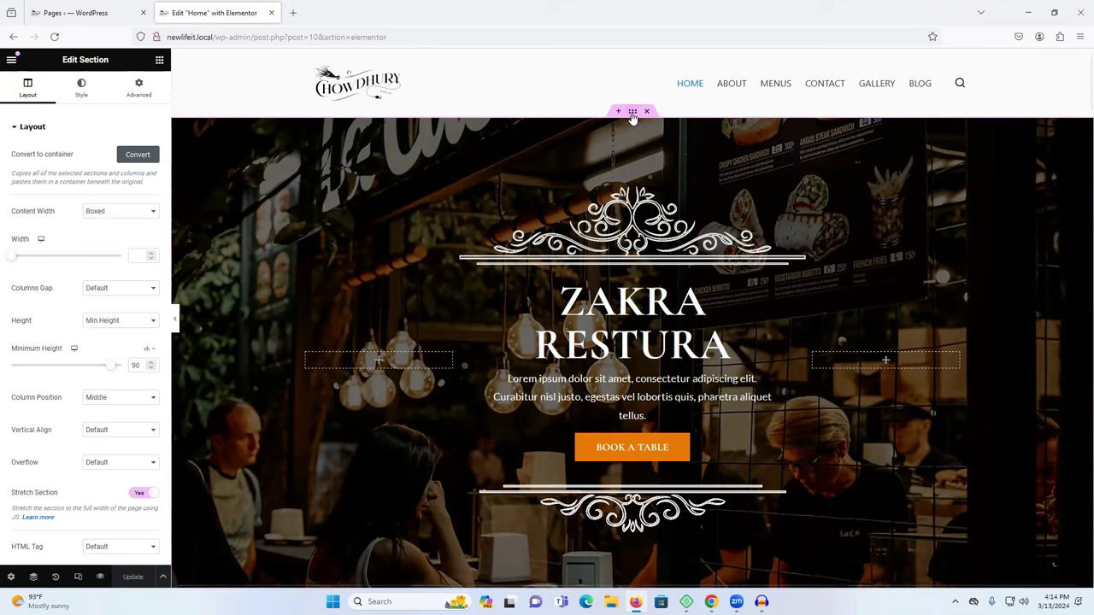
left_click(81, 97)
mouse_move(91, 257)
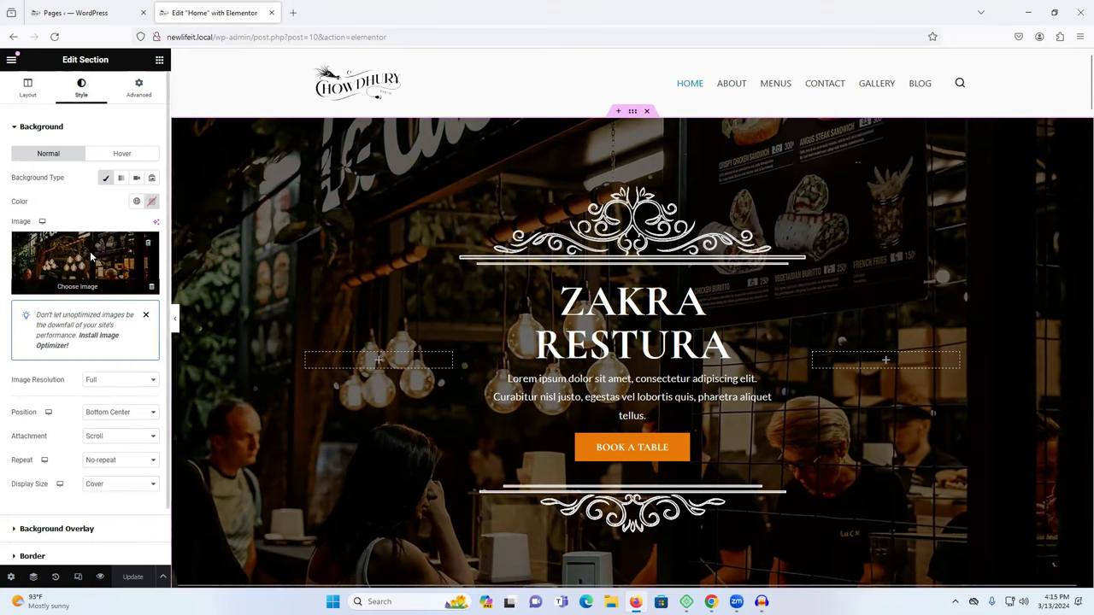
left_click(91, 256)
scroll(473, 295, "down", 2)
scroll(473, 295, "up", 2)
scroll(459, 285, "down", 1)
scroll(342, 295, "up", 1)
left_click(203, 310)
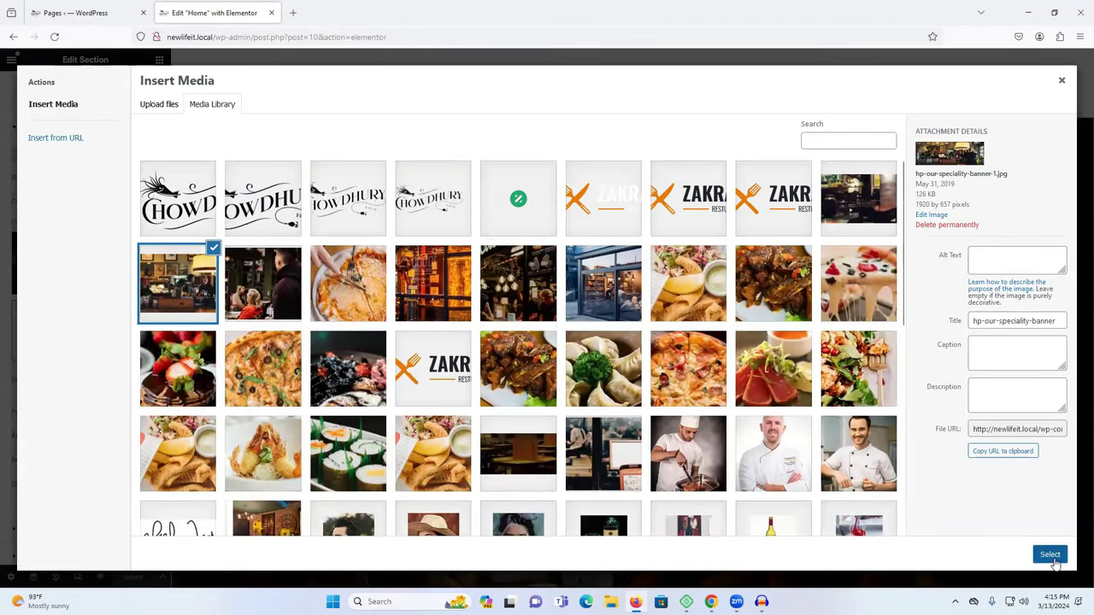
left_click(1051, 555)
scroll(951, 393, "down", 2)
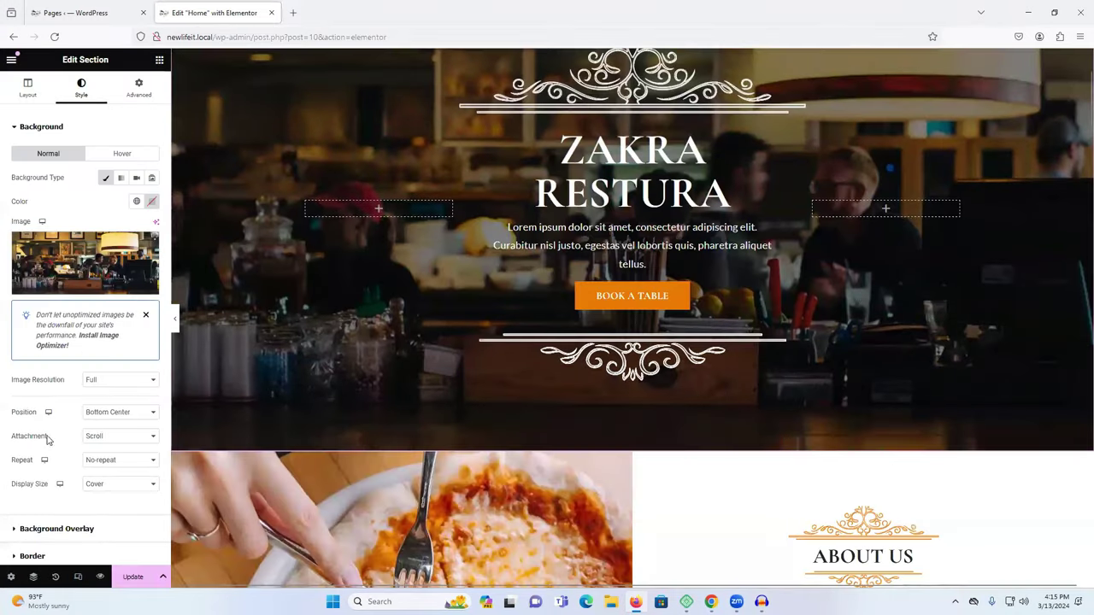
left_click(133, 577)
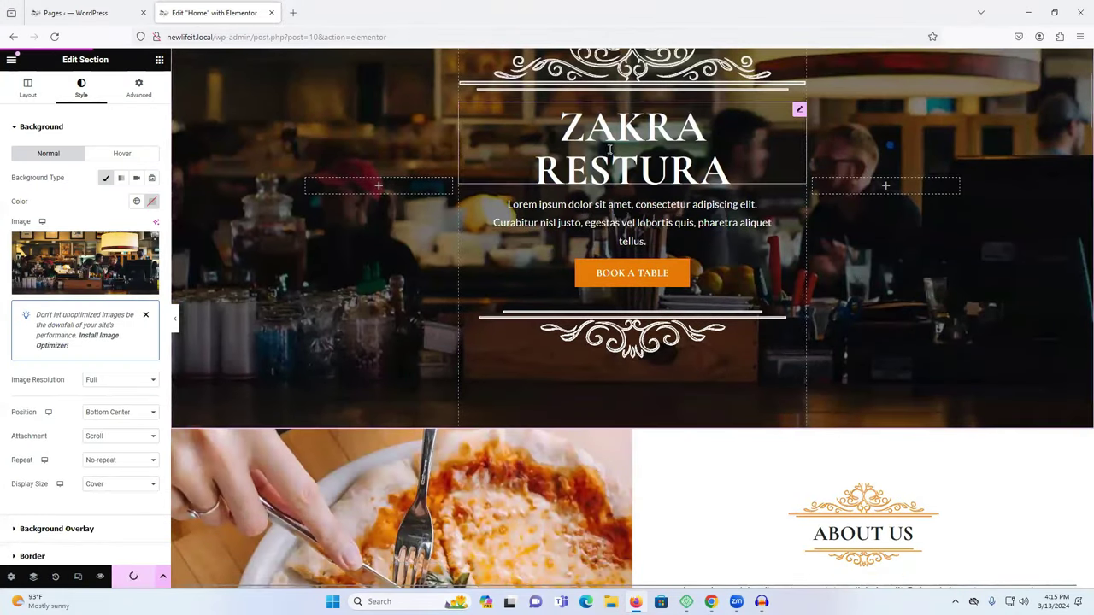
Step: Change the hero heading's text to "Canada RESTURA"
left_click(609, 149)
triple_click(17, 166)
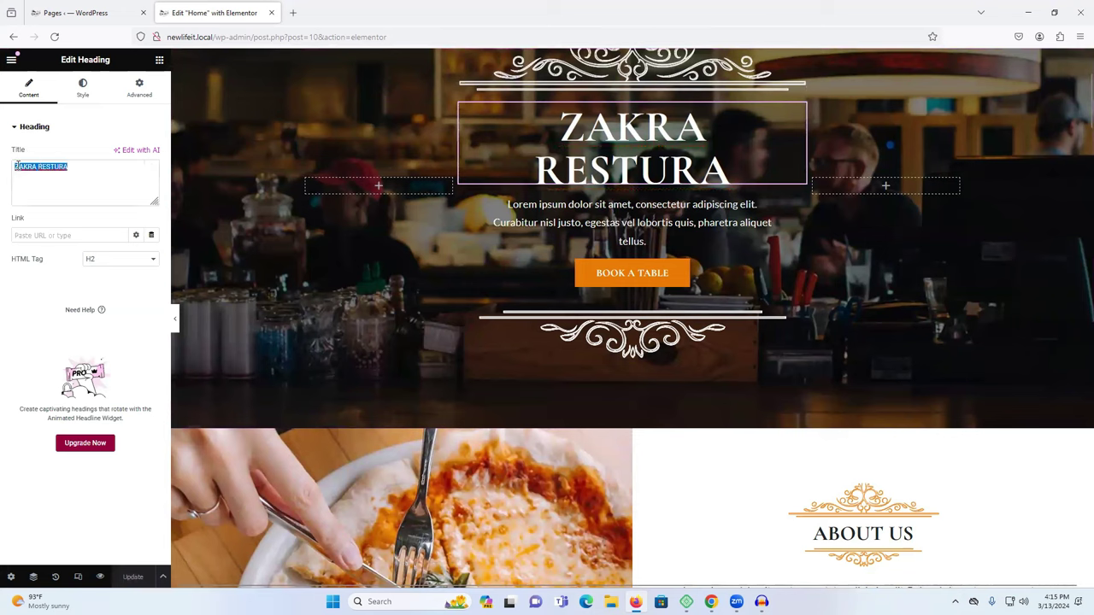
left_click_drag(15, 166, 37, 165)
type("Cana")
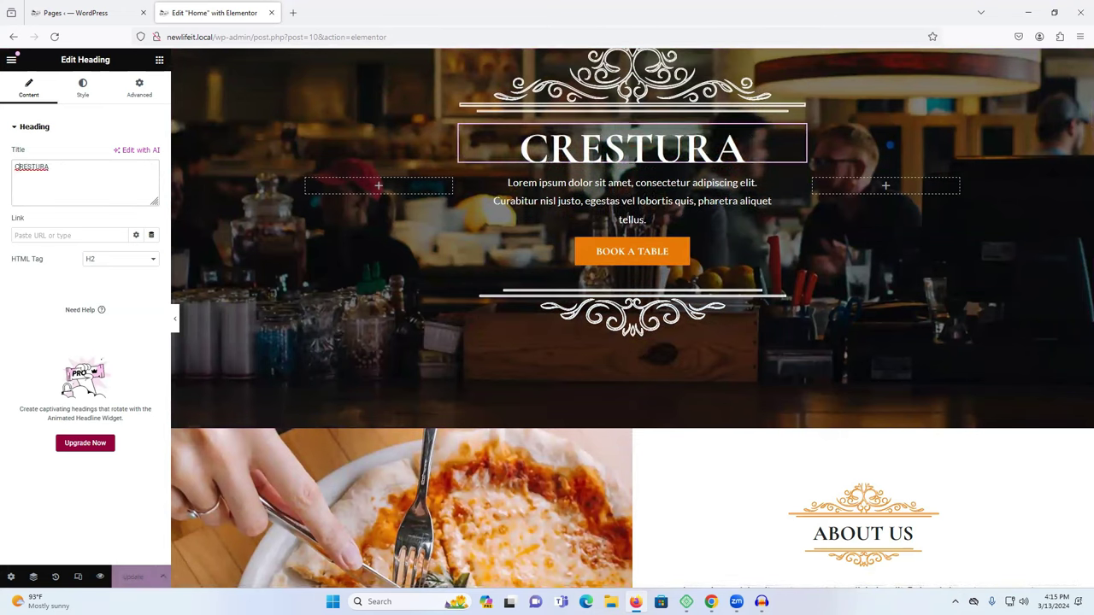
type("da")
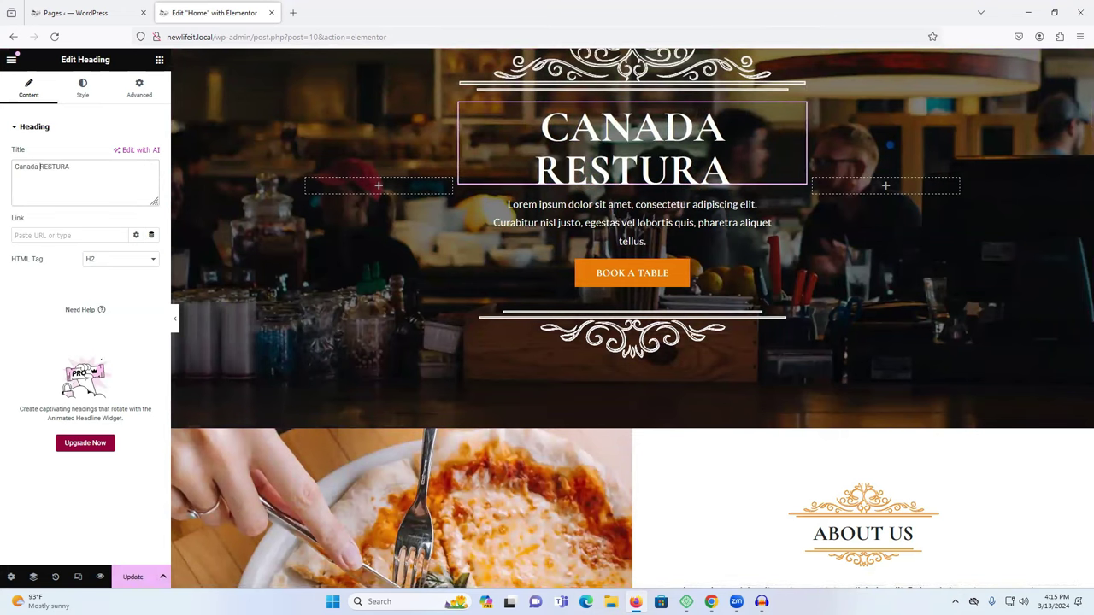
Step: Replace the paragraph under the hero heading with "Best Canada Restaurant. jhiuyiu biygr87", correcting the spelling of "Restaurant"
left_click(536, 220)
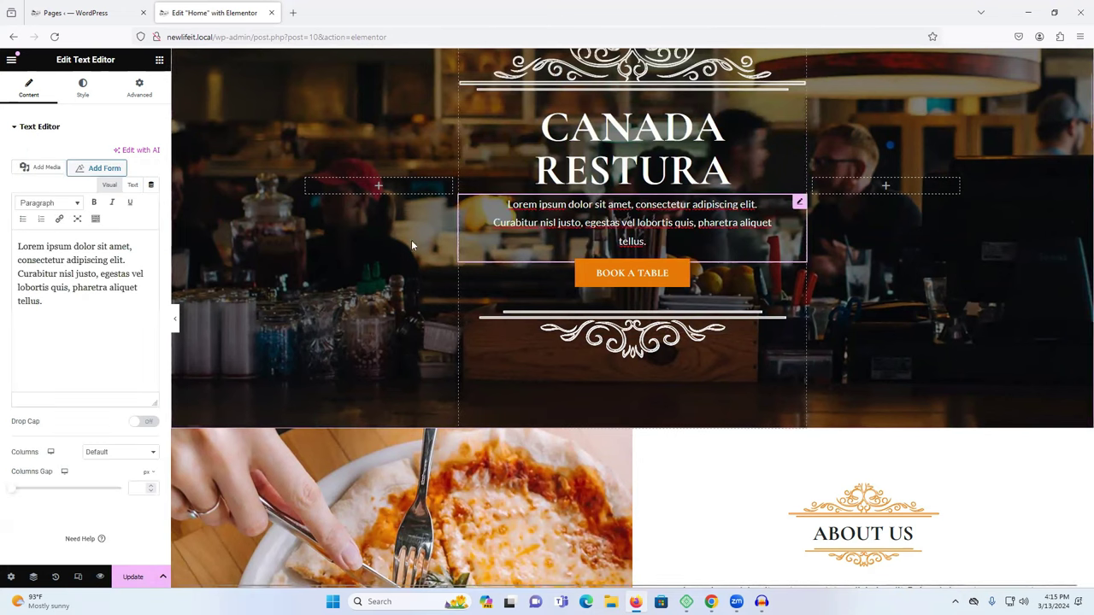
triple_click(64, 254)
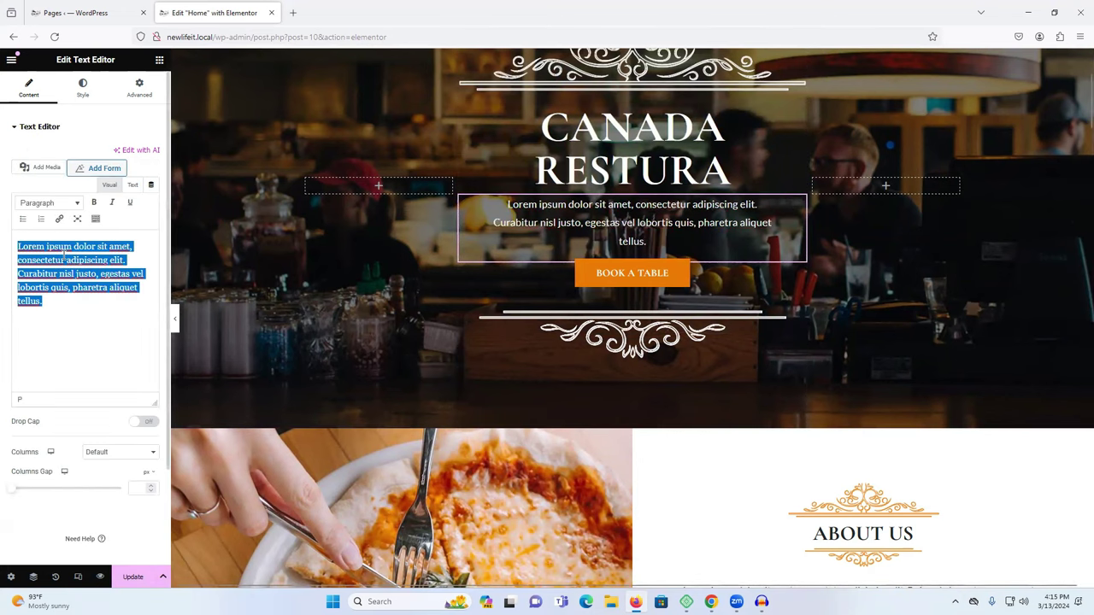
type("Bes")
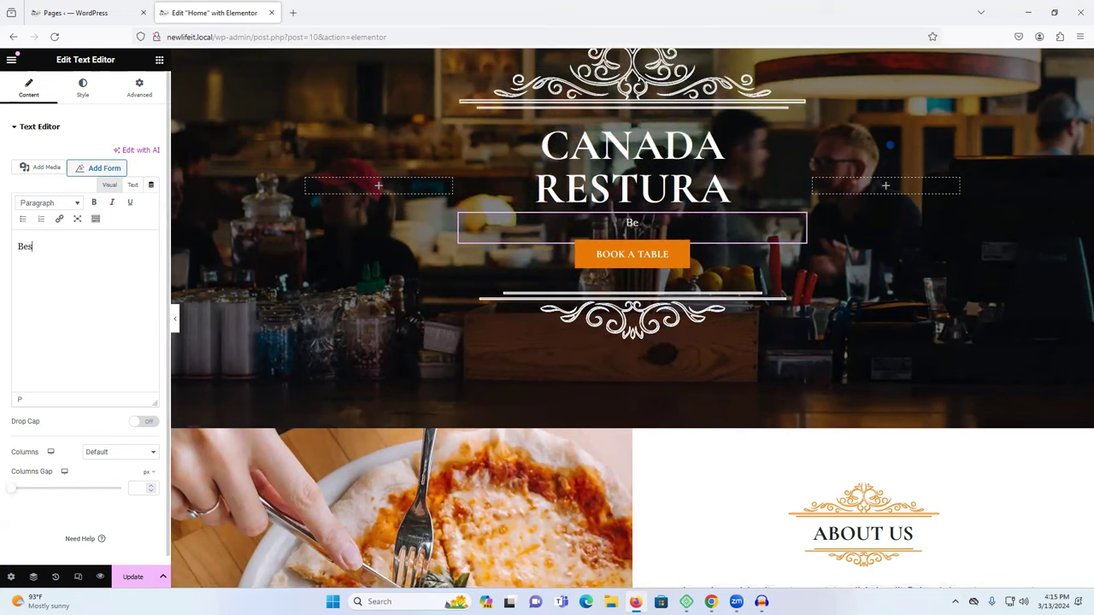
type("t Canada Re")
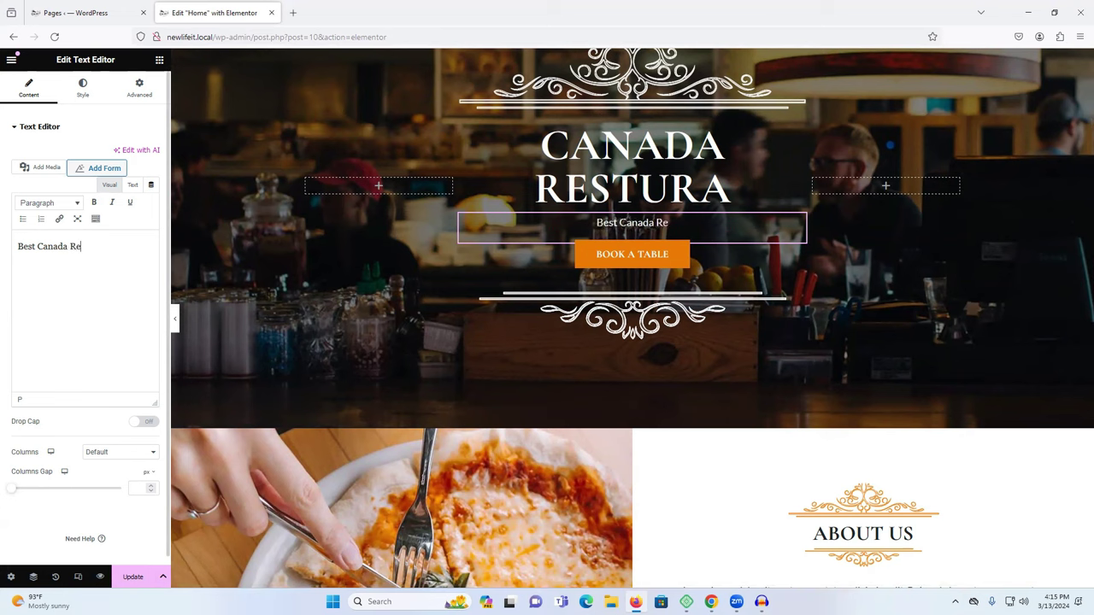
type("stura")
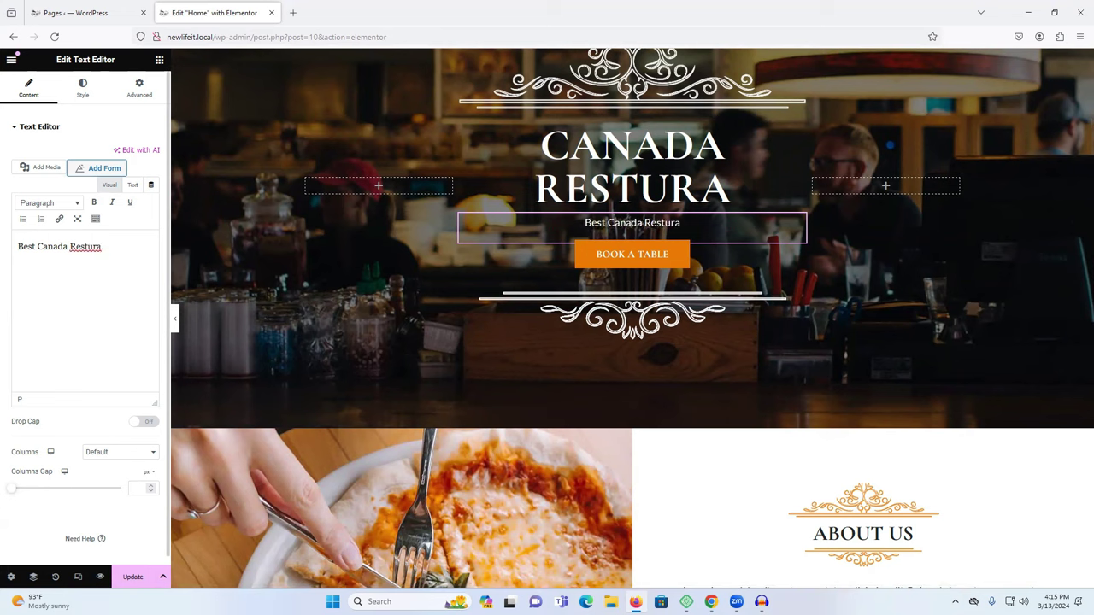
right_click(96, 246)
left_click(124, 255)
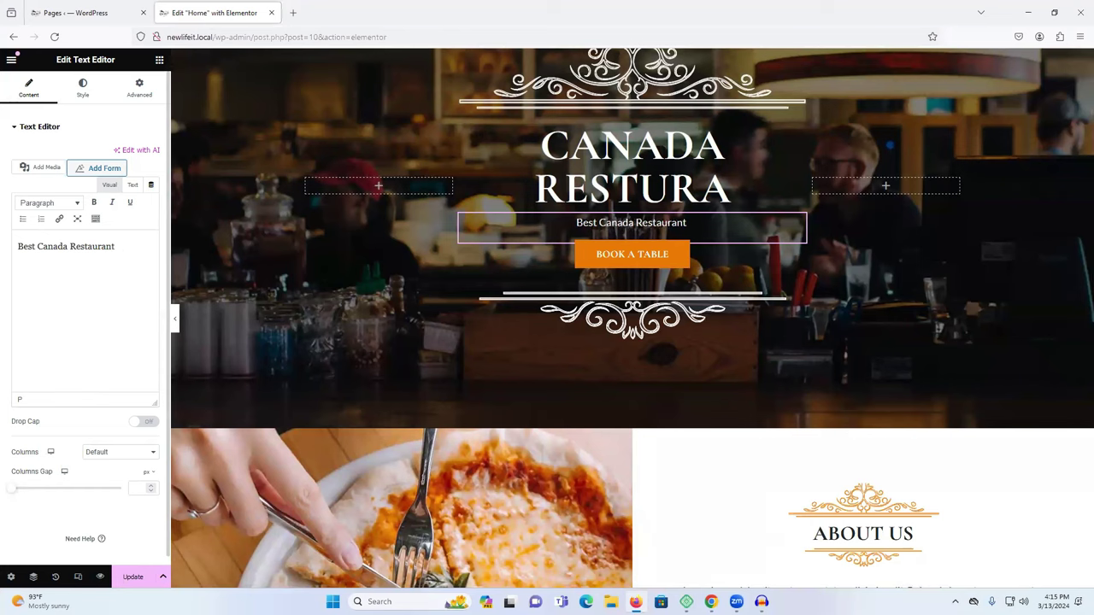
type(". jhiuyiu biygr87")
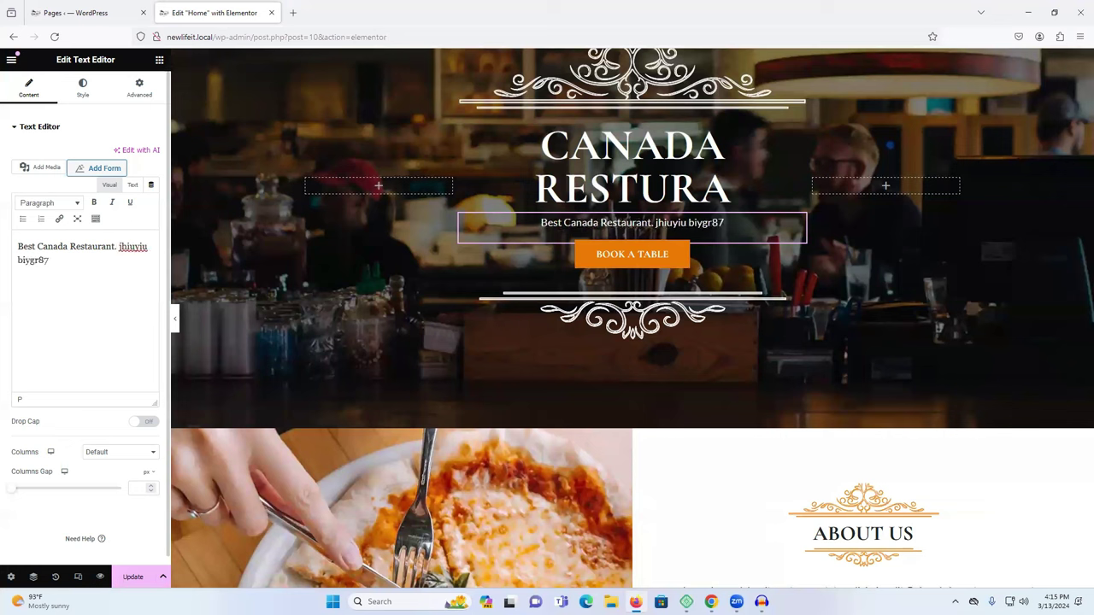
Step: Extend the paragraph under the hero heading with "uyb 87yey7etyoueh987eeury be7r hejrh78ere"
type("uyb 87yey7etyoueh987eeury be7r hejrh78ere")
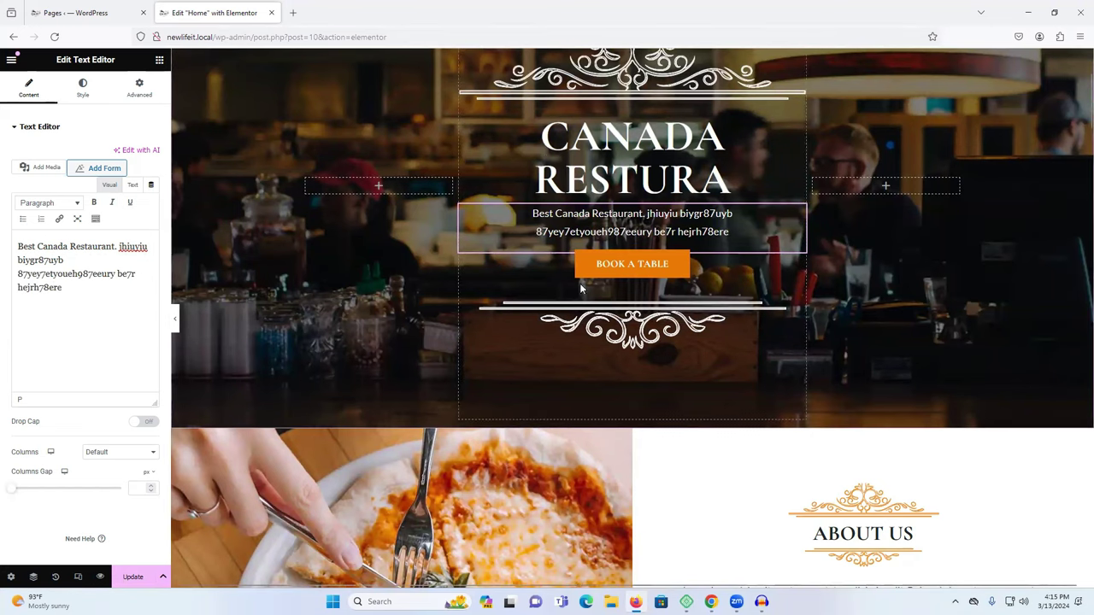
scroll(941, 260, "up", 2)
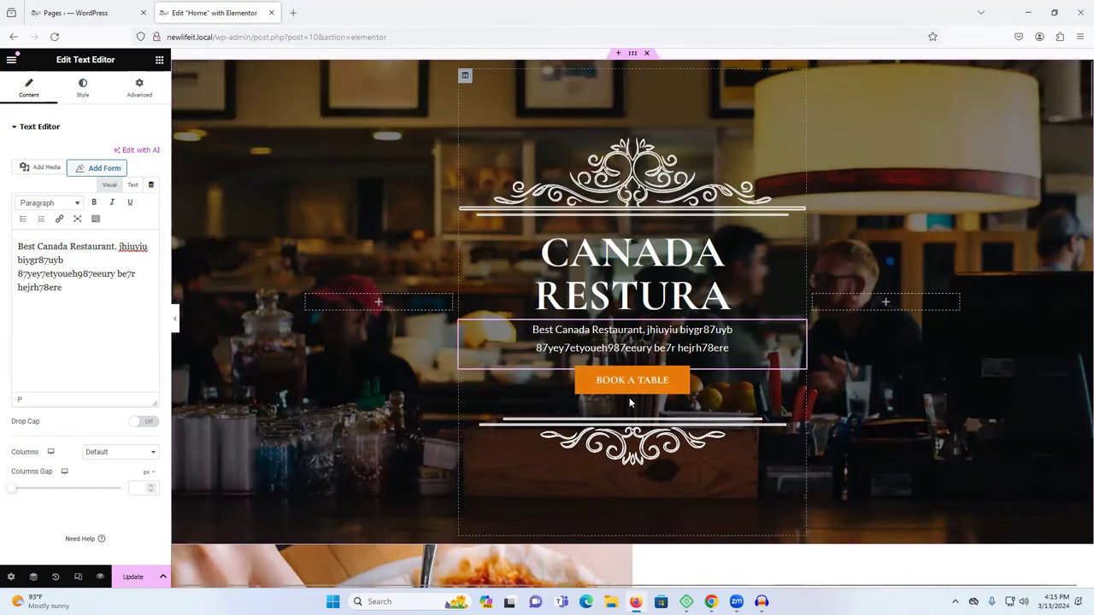
Step: Open the hero's "Book a Table" button for editing and examine its text and link settings
left_click(681, 381)
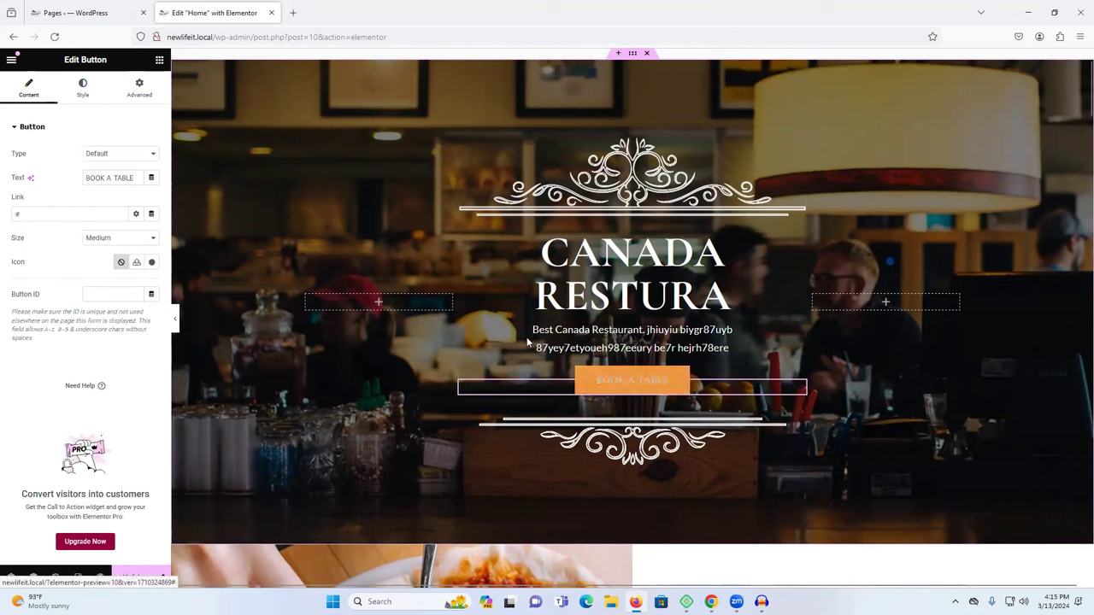
triple_click(104, 177)
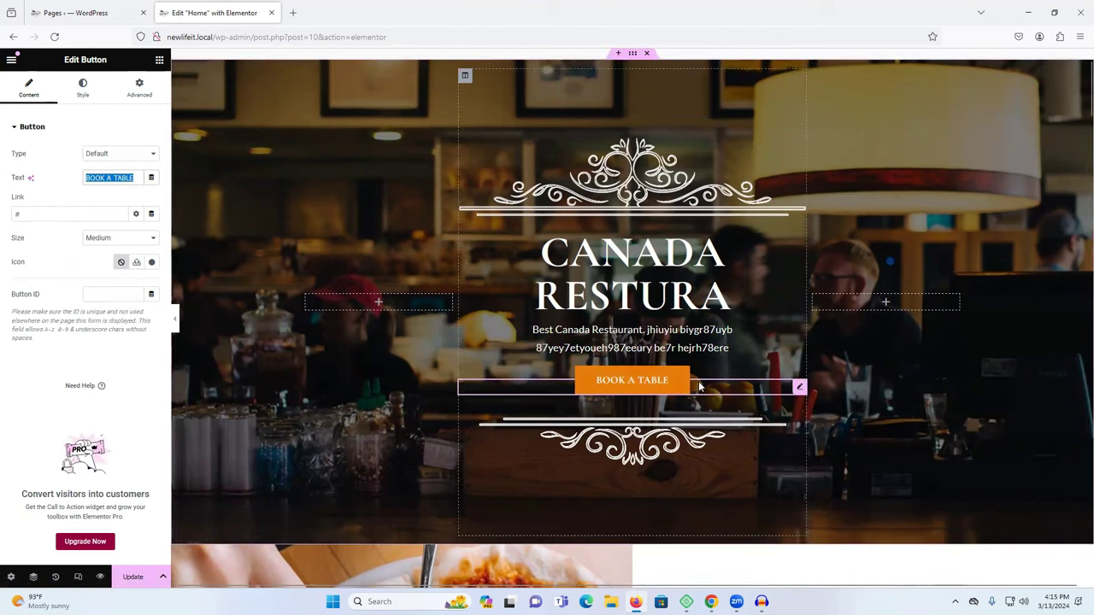
triple_click(51, 216)
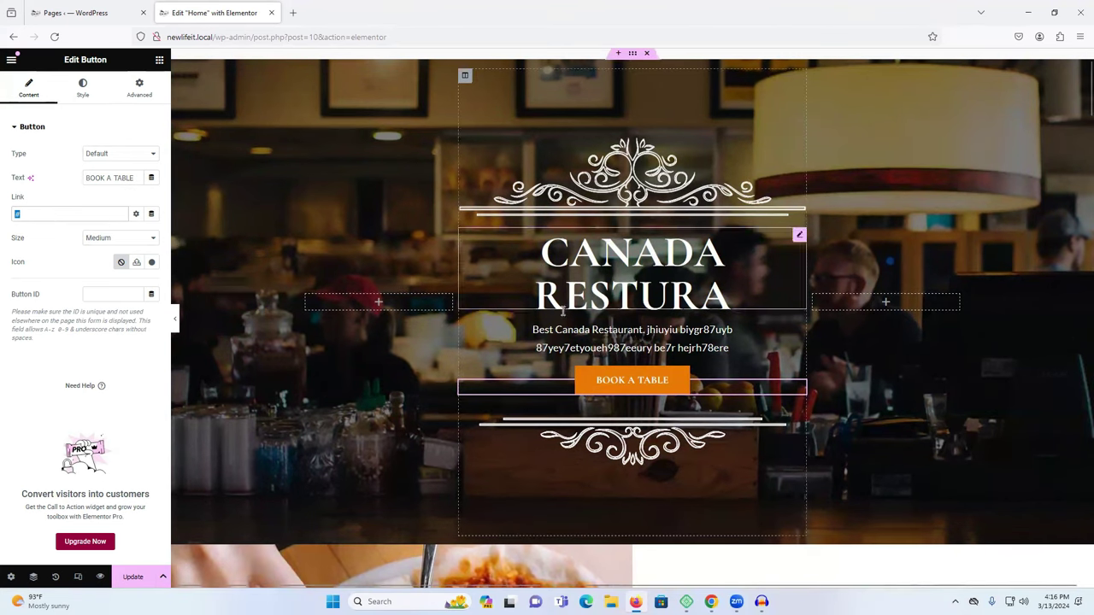
Step: Search the WordPress plugin directory for "booking" and browse the available booking plugins
left_click(83, 10)
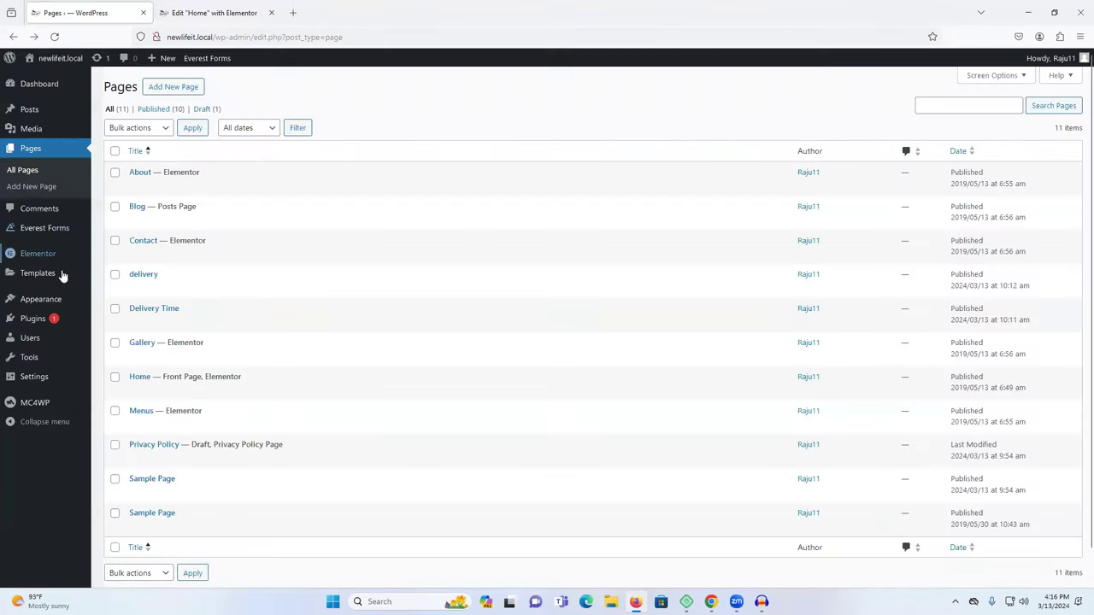
left_click(31, 321)
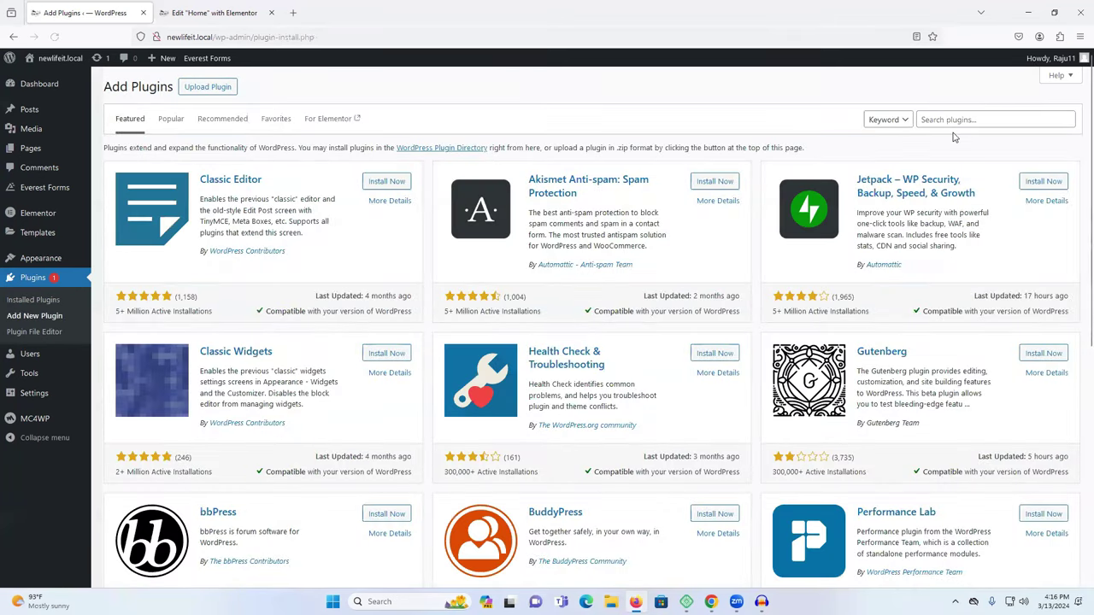
left_click(955, 119)
type("booking")
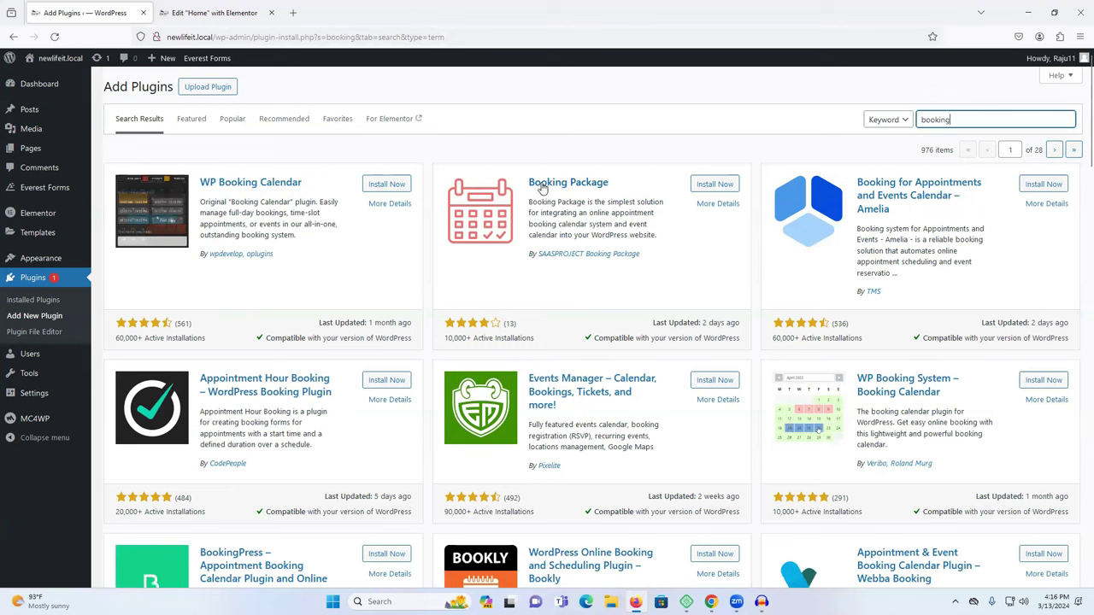
left_click(567, 182)
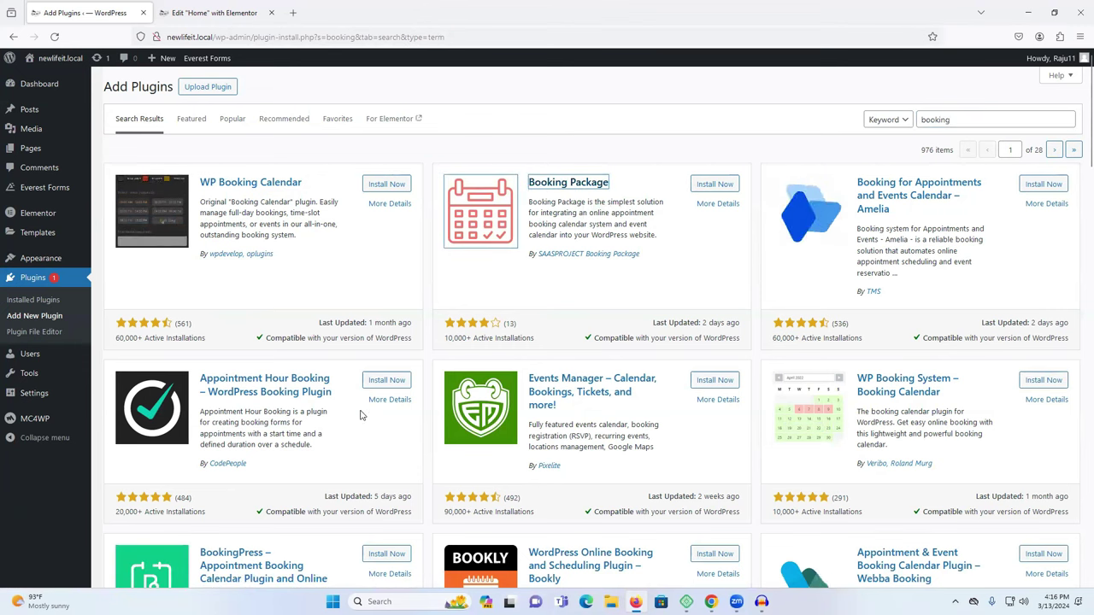
scroll(576, 371, "down", 2)
scroll(585, 371, "down", 3)
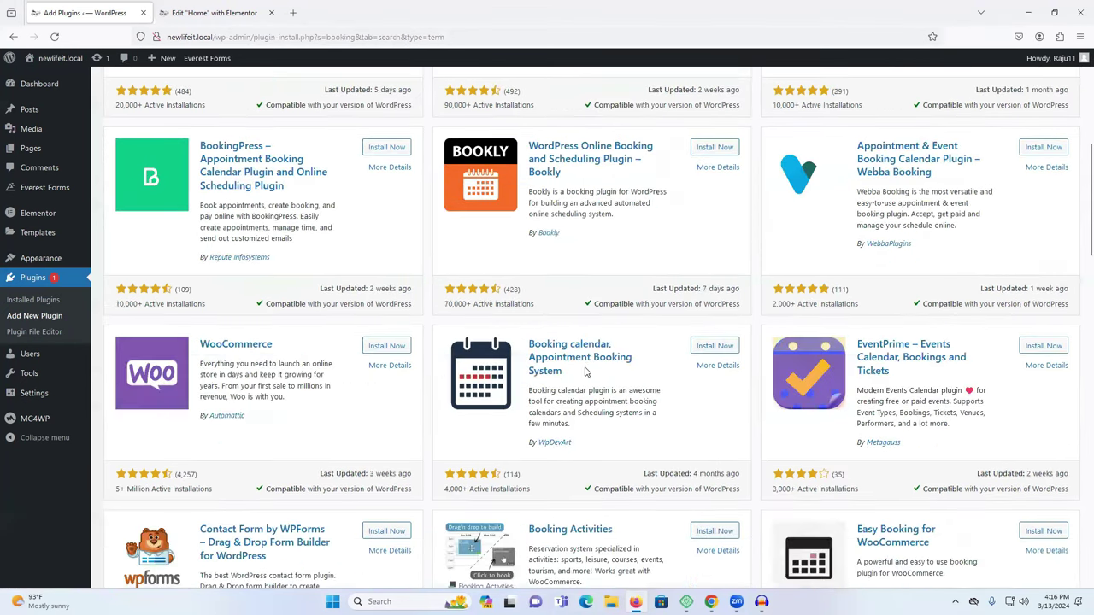
scroll(586, 369, "down", 3)
scroll(587, 367, "up", 5)
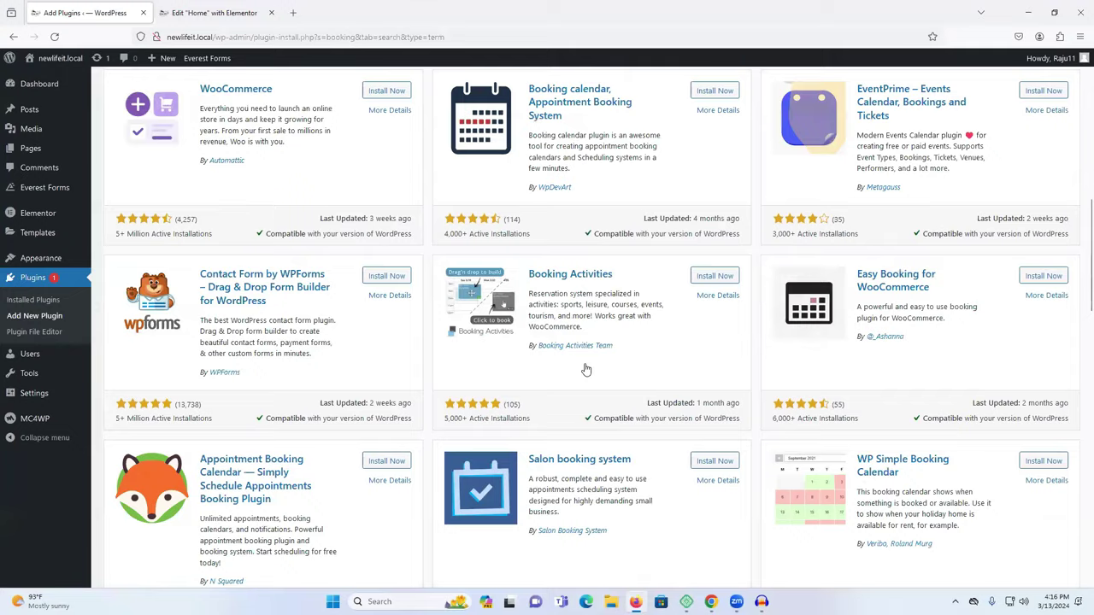
Step: Return to the Home page in Elementor and change the hero button's text to "Order Now"
left_click(227, 5)
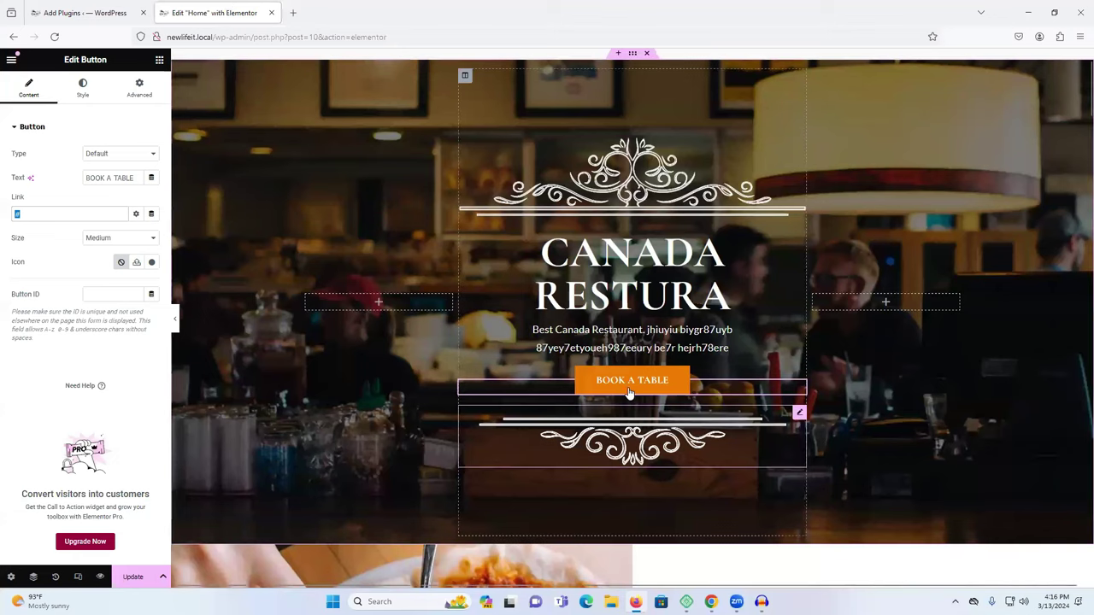
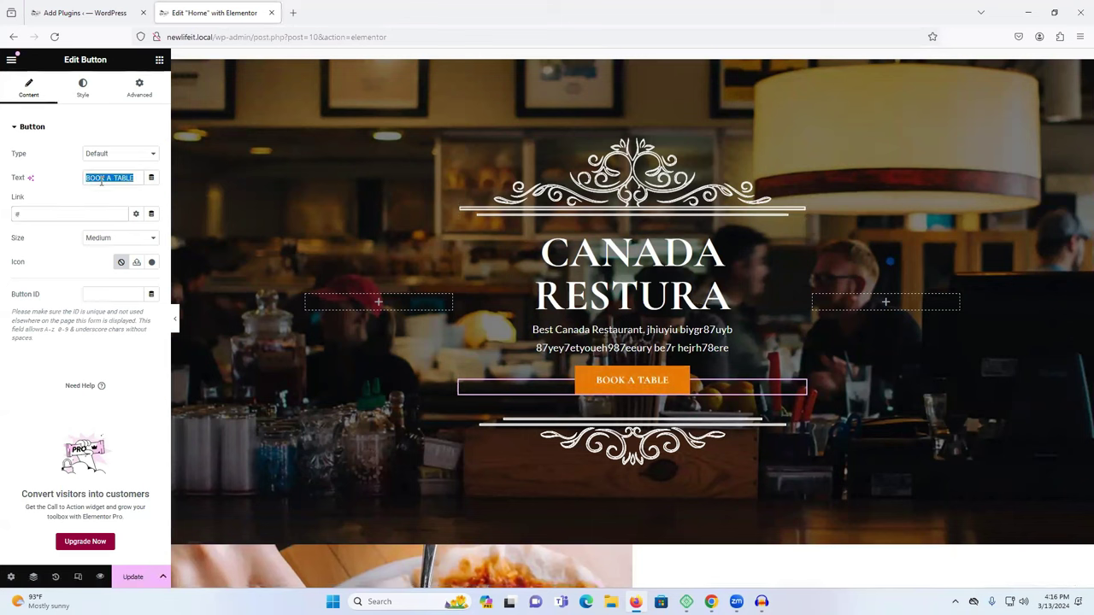
type("Order Now")
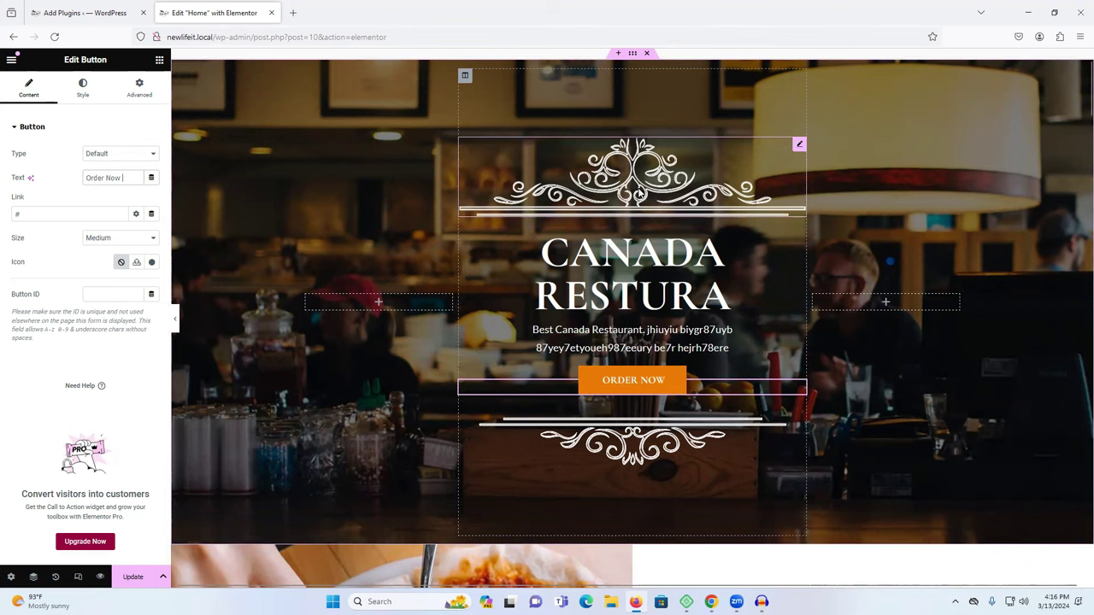
scroll(971, 351, "down", 5)
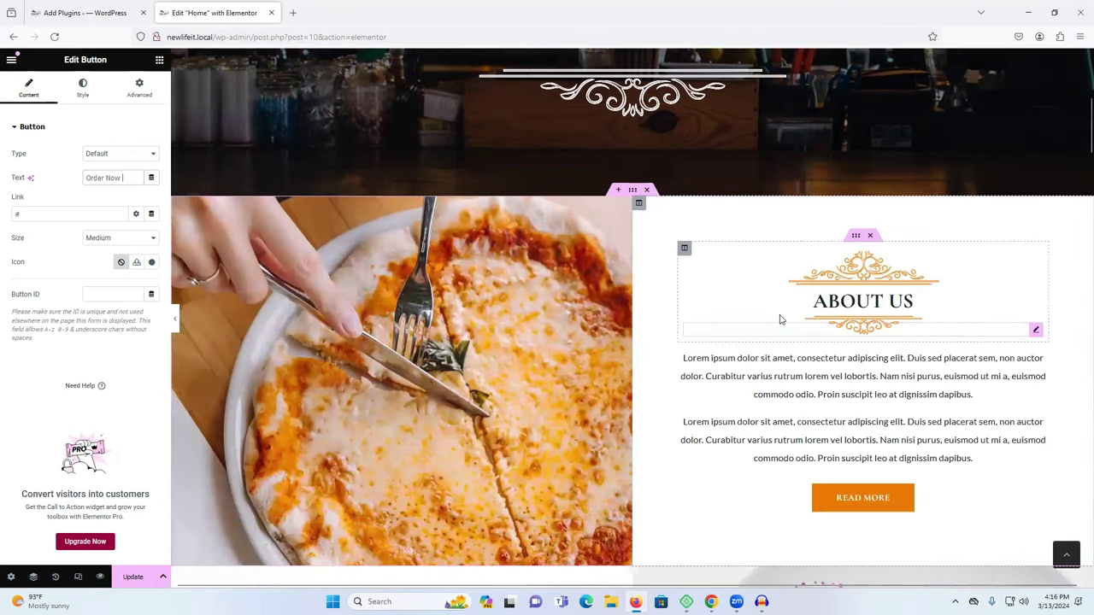
scroll(780, 320, "up", 10)
scroll(672, 147, "down", 2)
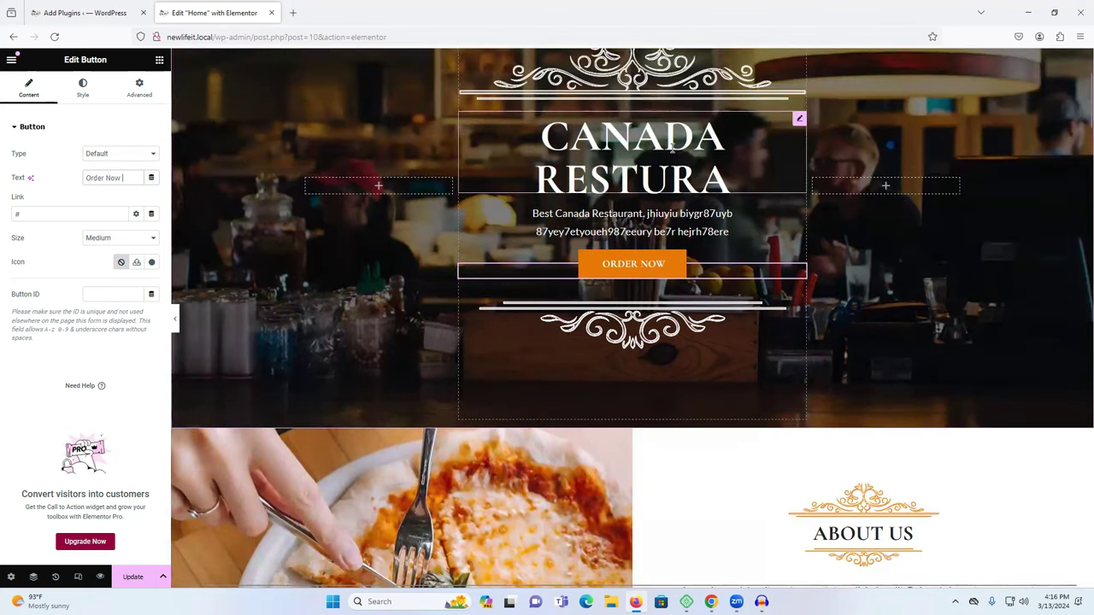
Step: Choose the storefront photo from the media library as the background image of the pizza column beside the About Us text
scroll(745, 293, "down", 3)
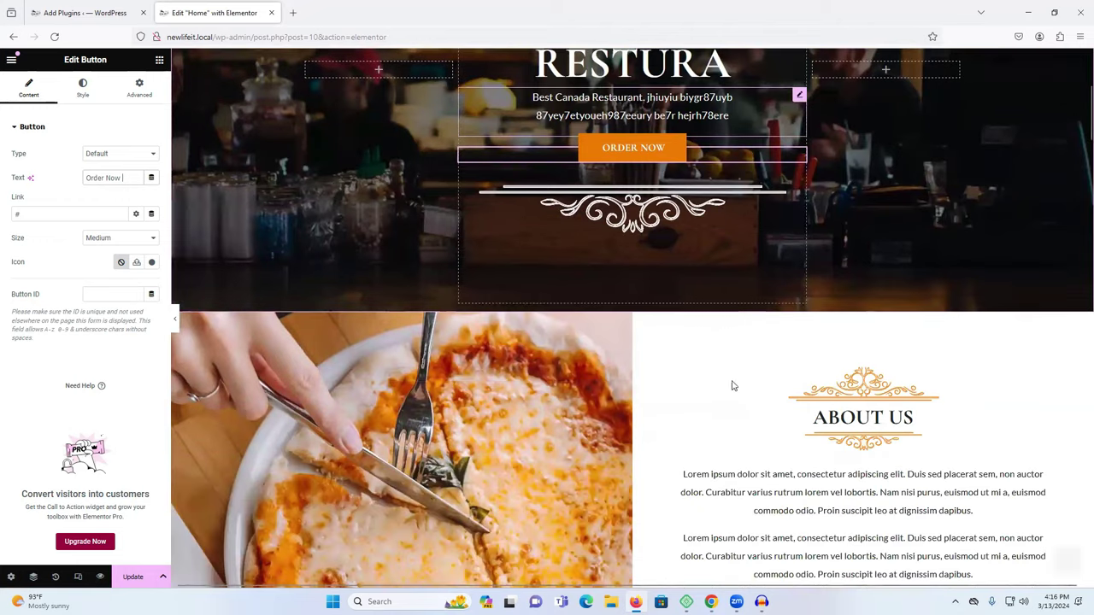
scroll(732, 385, "down", 3)
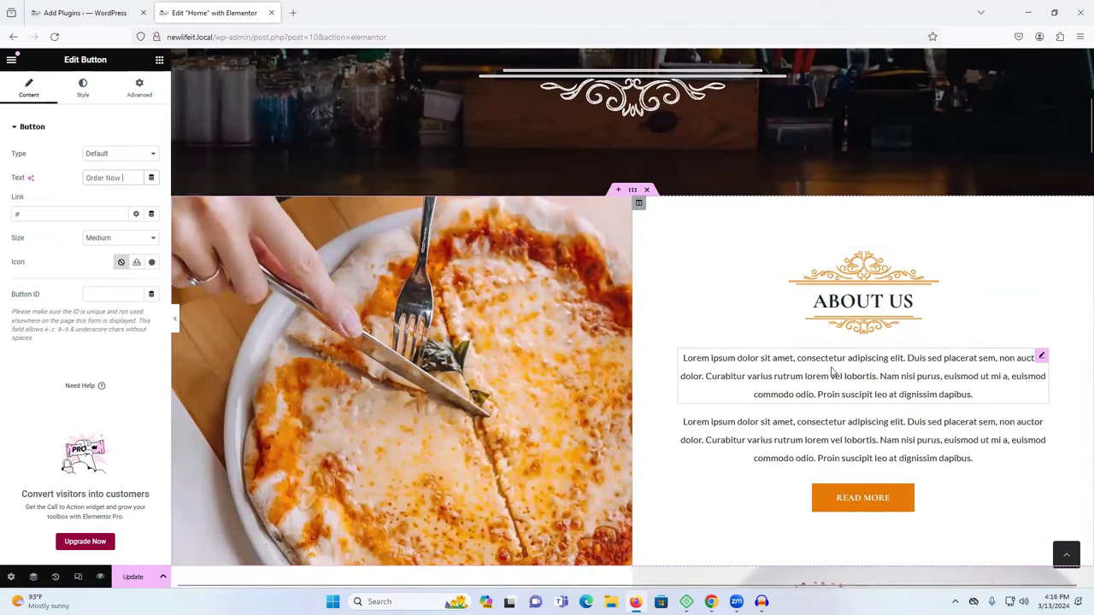
left_click(778, 373)
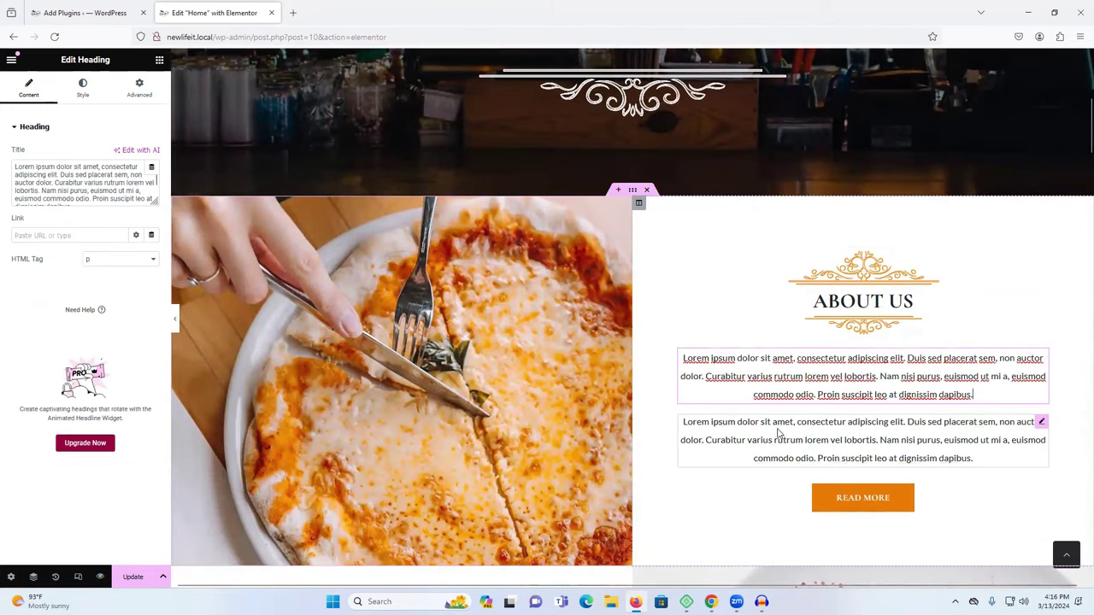
left_click(479, 284)
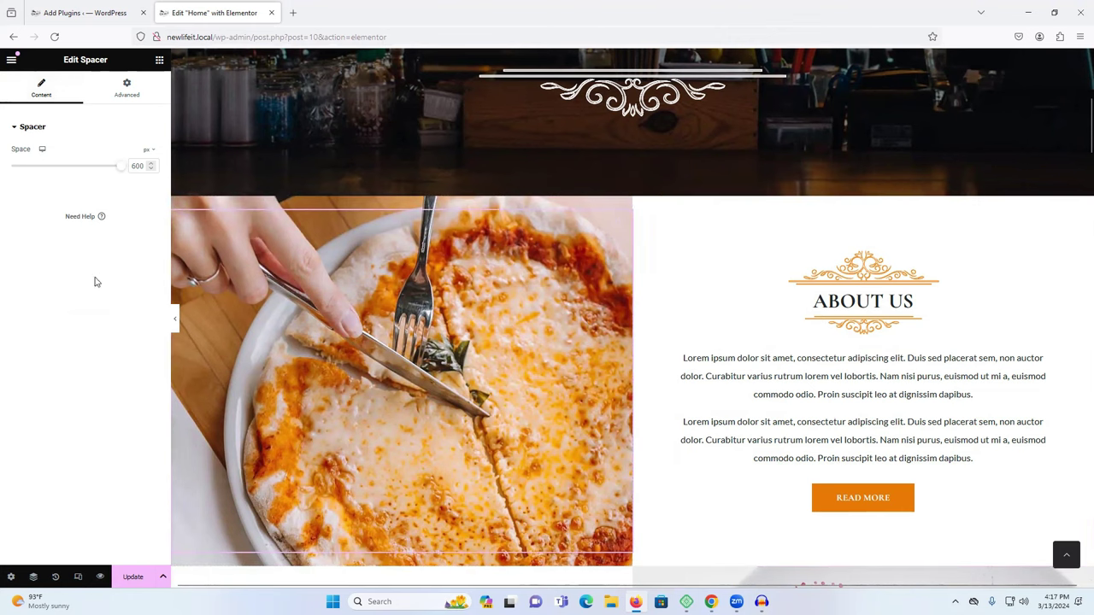
left_click(176, 206)
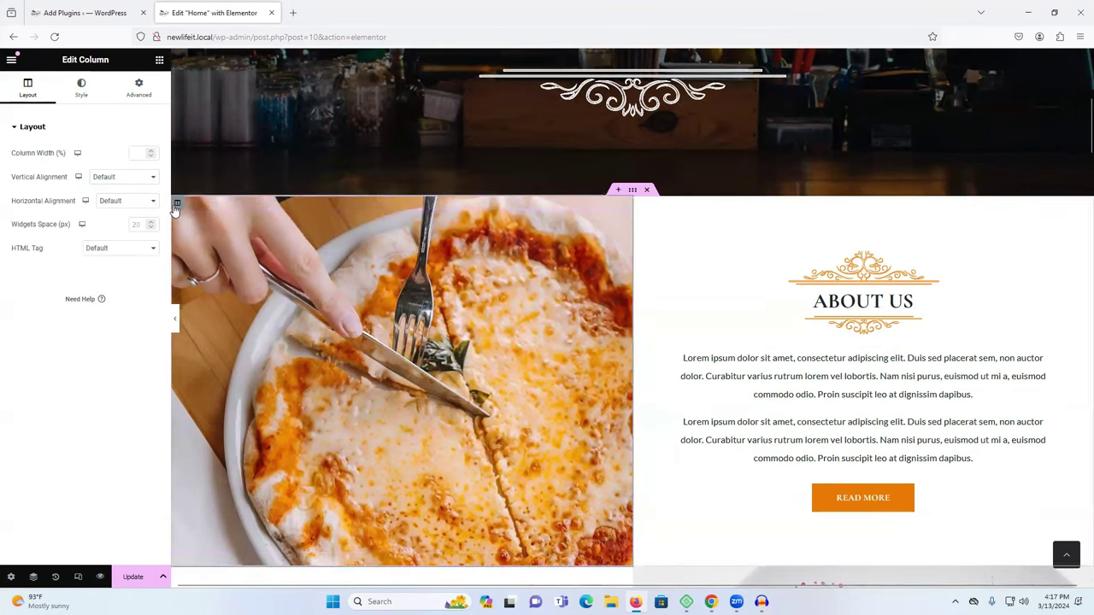
left_click(82, 89)
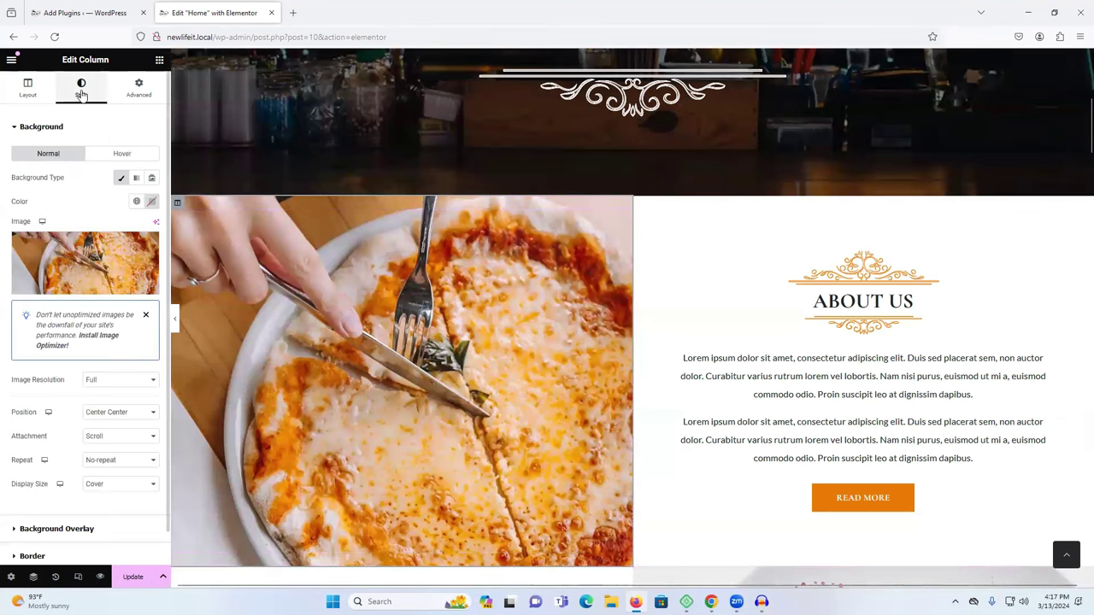
left_click(64, 254)
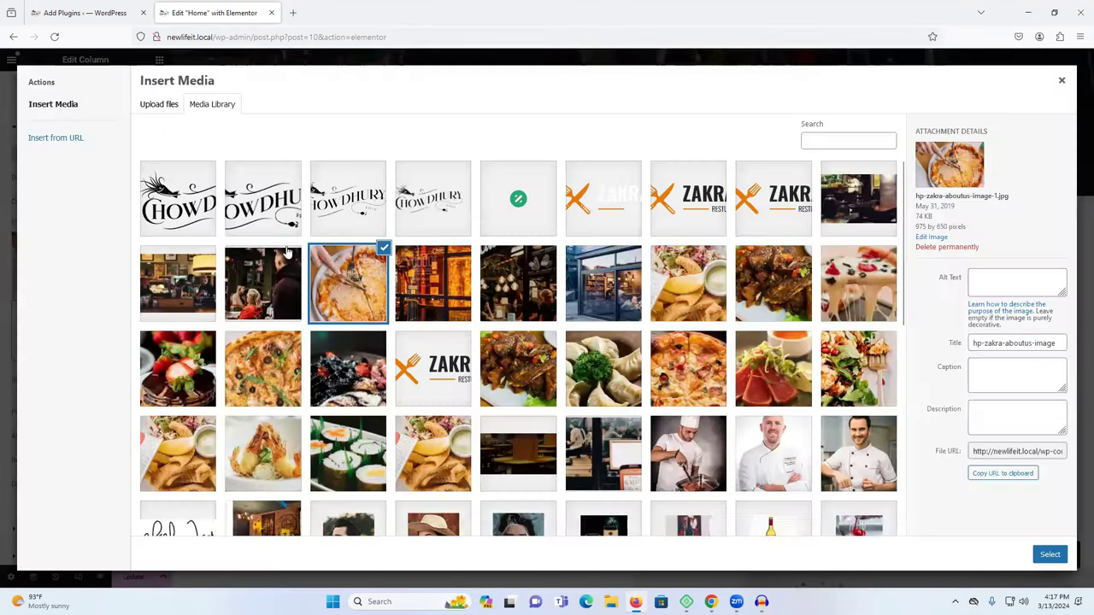
left_click(628, 291)
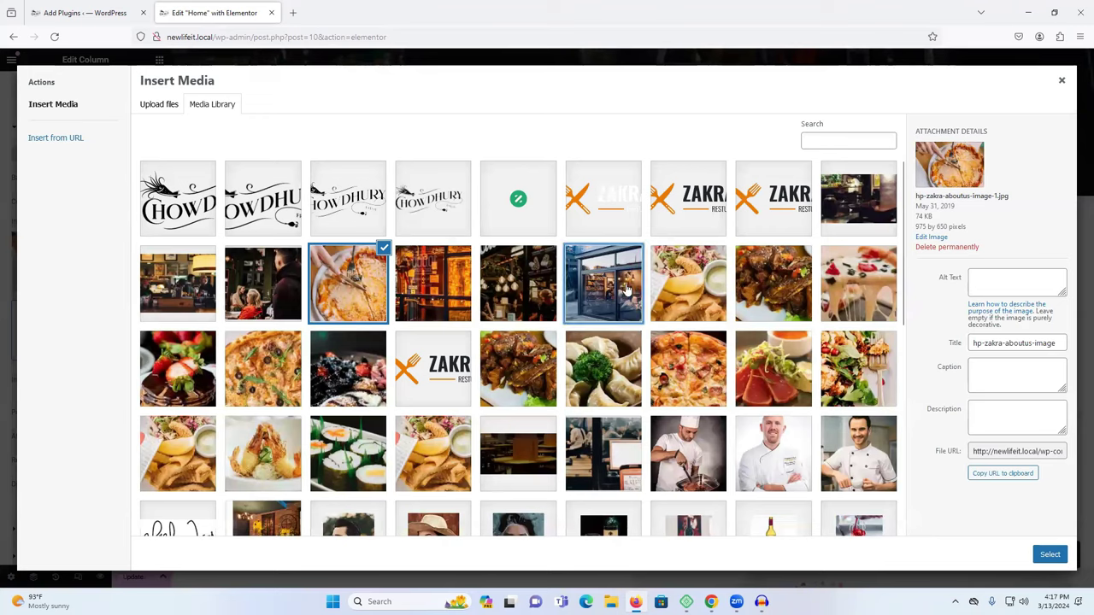
Step: Replace the About Us column's background image with the storefront photo selected in the media library
left_click(1050, 555)
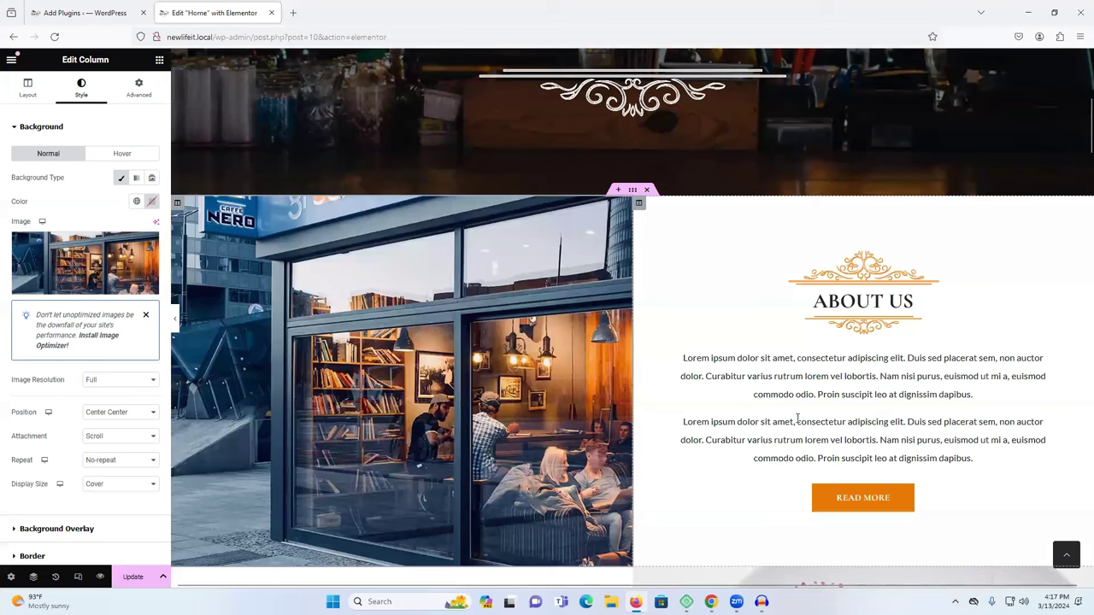
Step: Set the background image of the column beside Why Us to subscription-footer-1.jpg from the media library
scroll(815, 407, "down", 2)
scroll(951, 296, "down", 3)
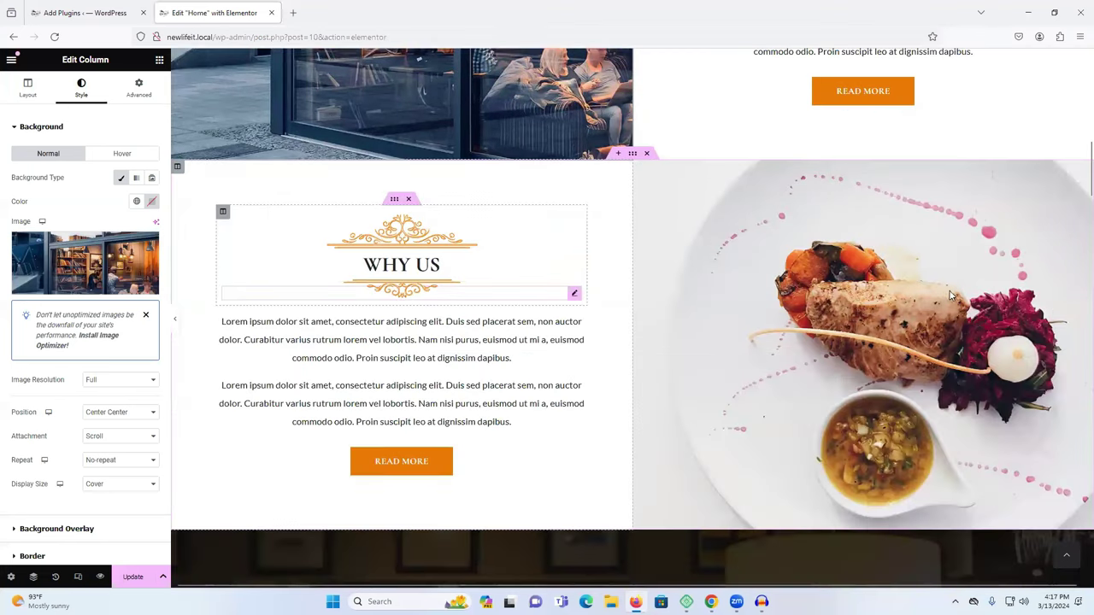
left_click(916, 271)
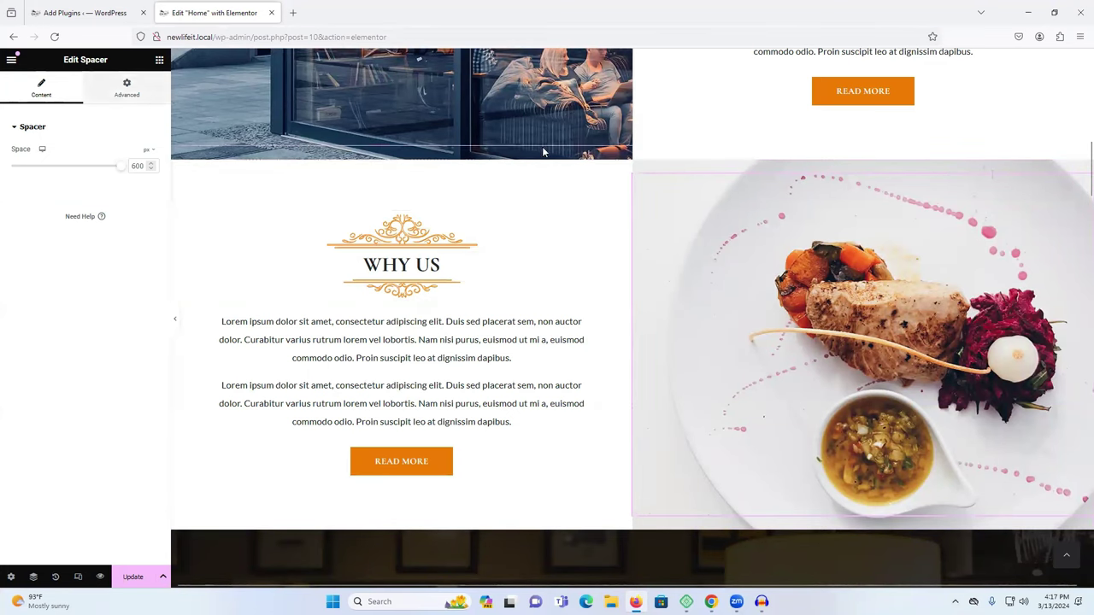
left_click(637, 165)
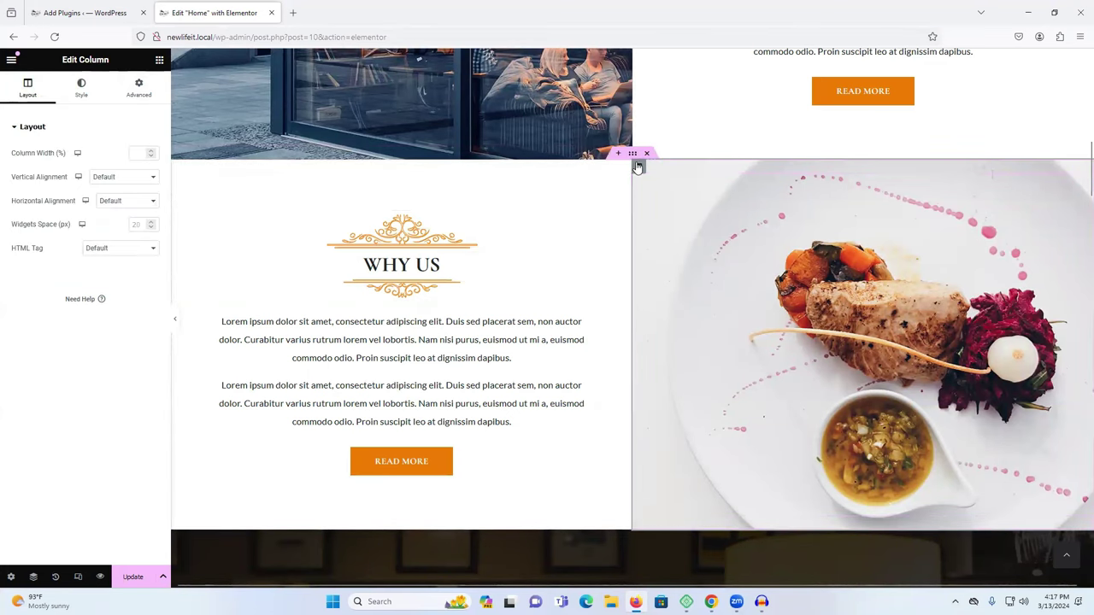
left_click(82, 86)
left_click(75, 265)
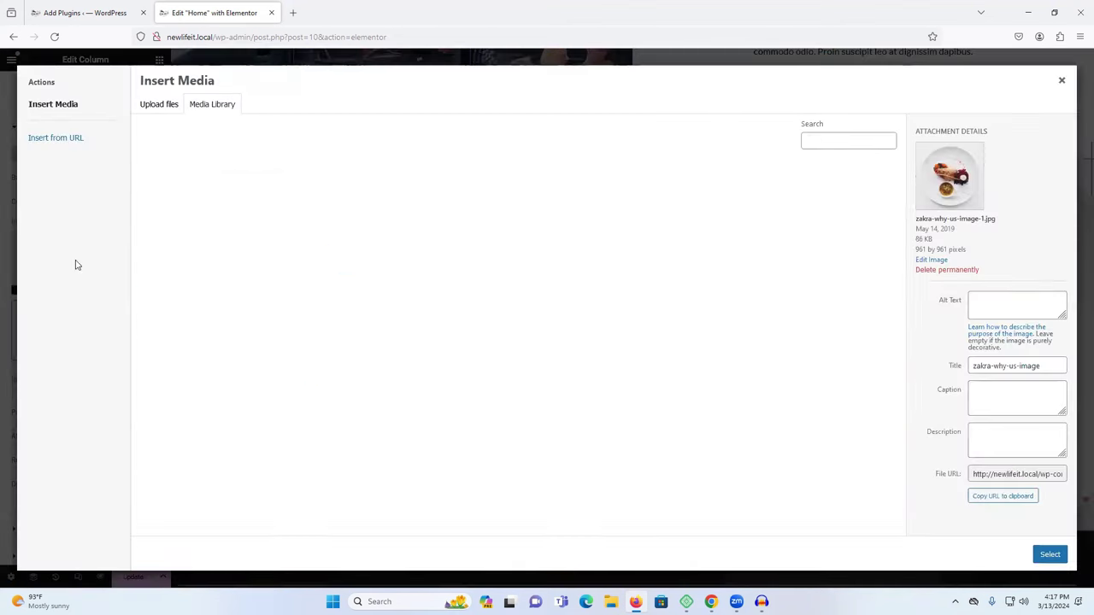
left_click(264, 293)
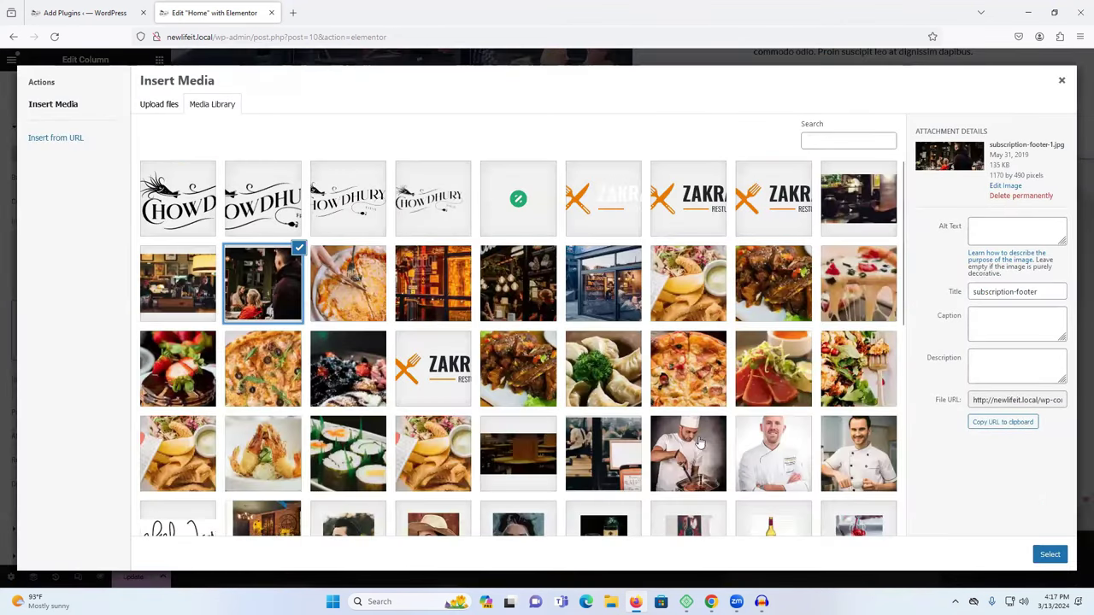
left_click(1051, 557)
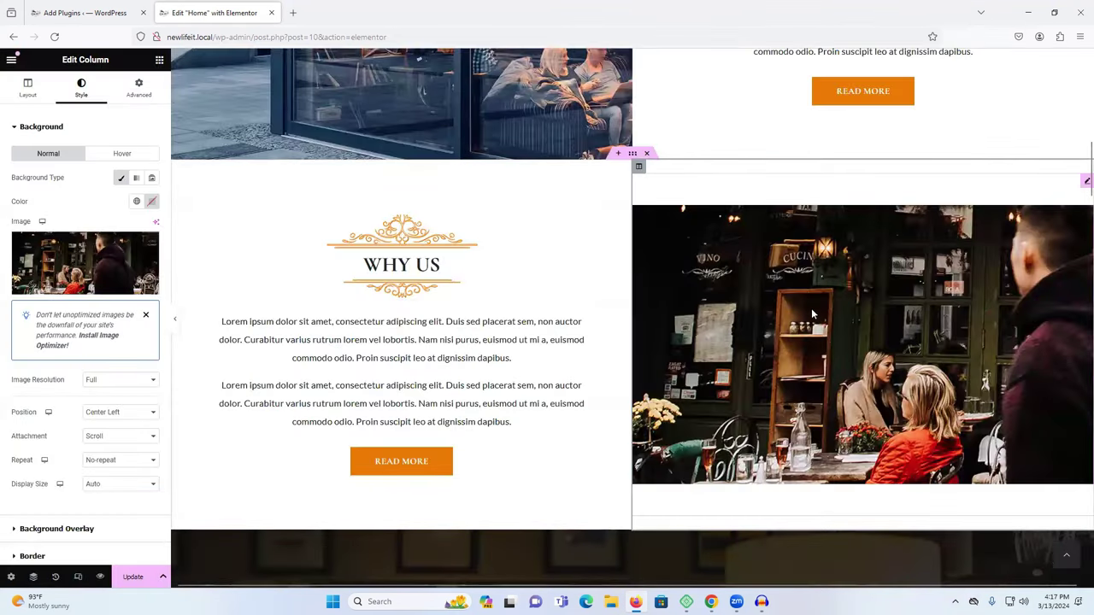
Step: Open the Why Us section's two placeholder paragraphs for editing, one after the other
scroll(813, 315, "down", 2)
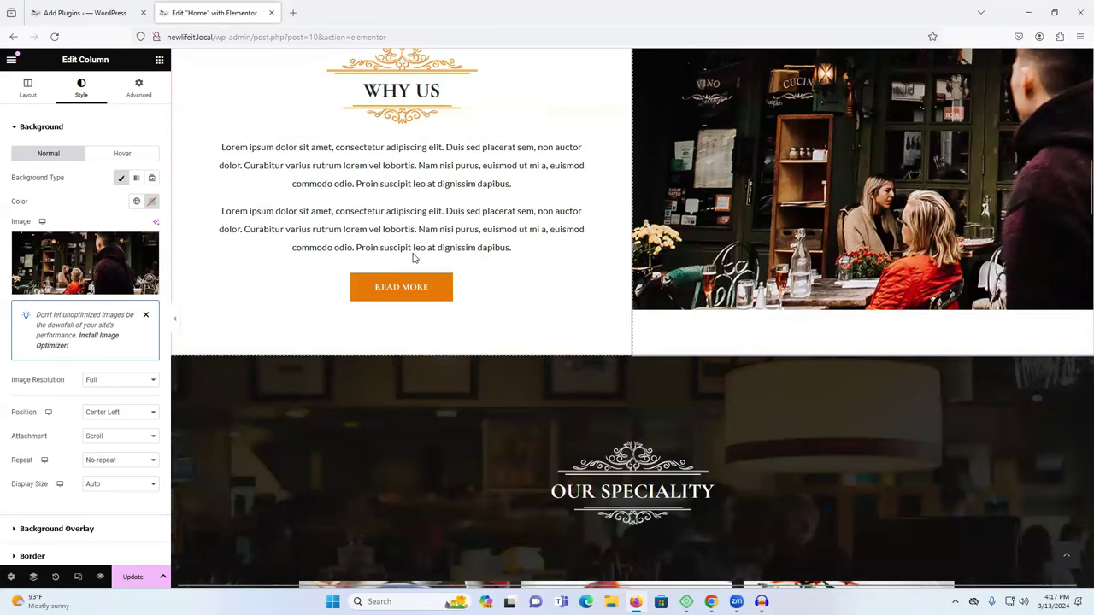
left_click(407, 147)
left_click(356, 224)
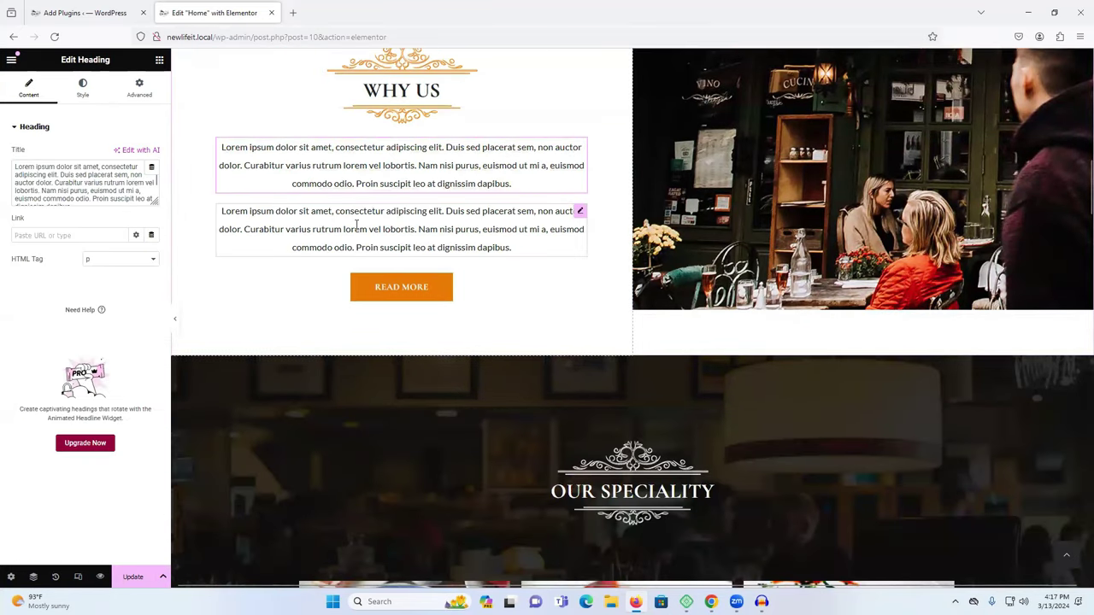
Step: Compare the Our Speciality dish cards in the page editor with the list of all posts in the WordPress dashboard
scroll(663, 290, "down", 3)
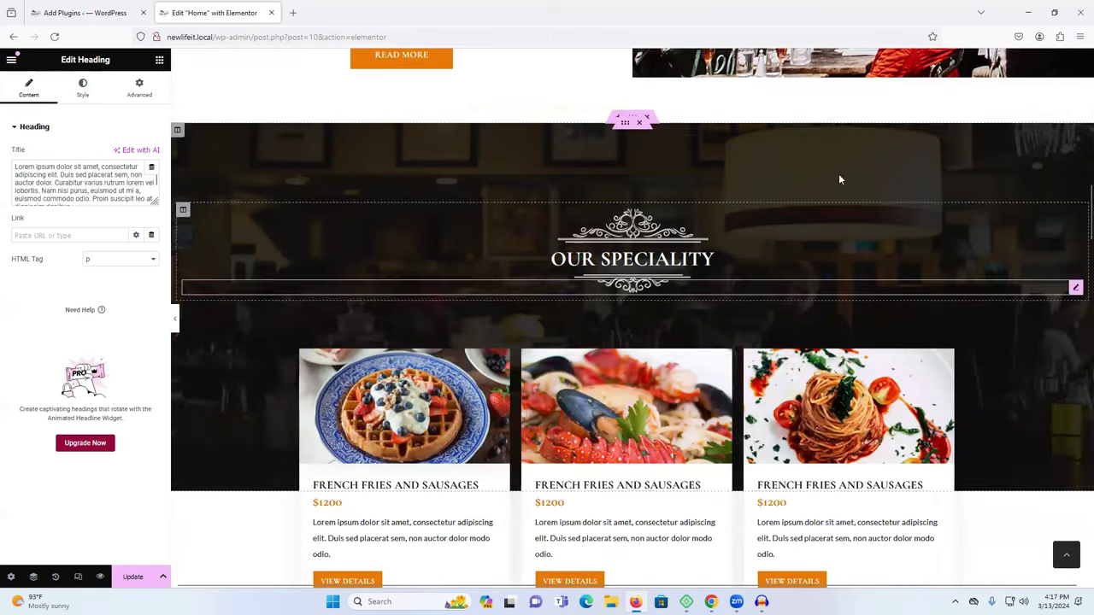
scroll(881, 192, "down", 3)
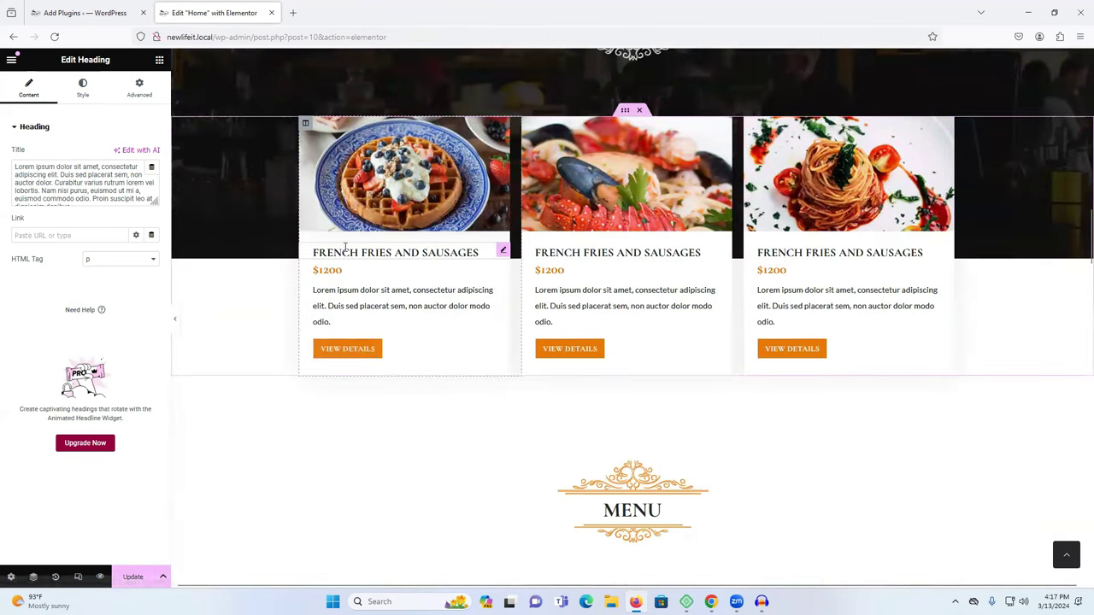
left_click(98, 7)
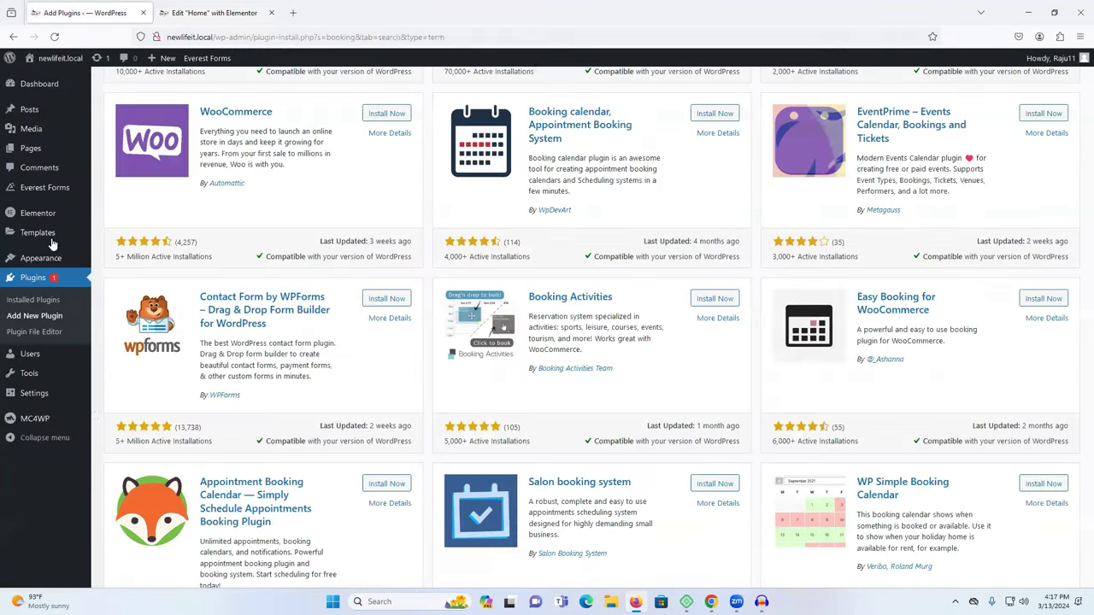
left_click(31, 113)
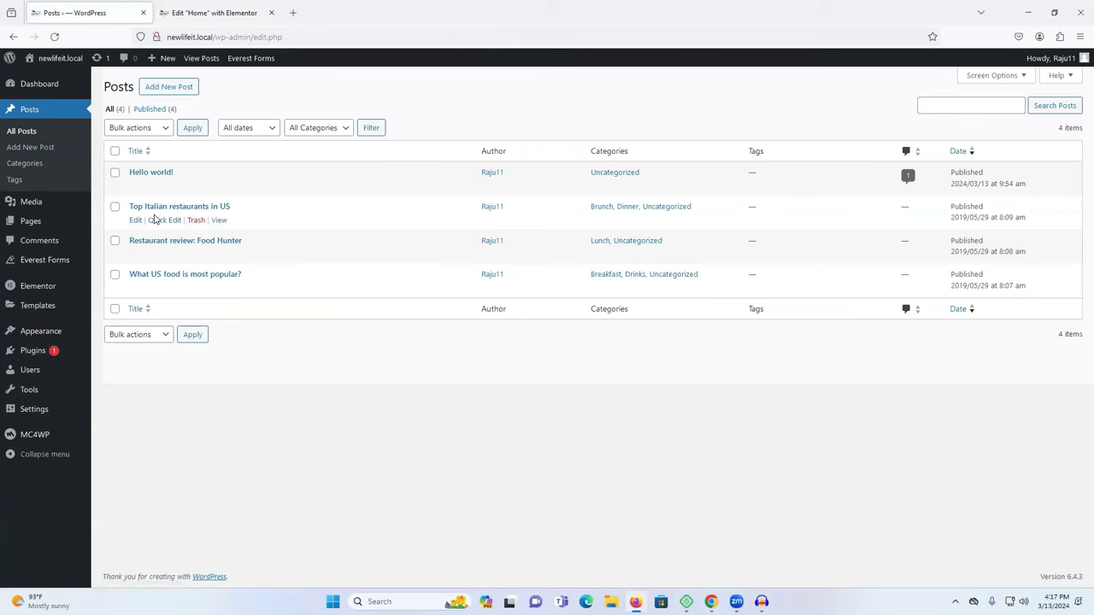
left_click(209, 13)
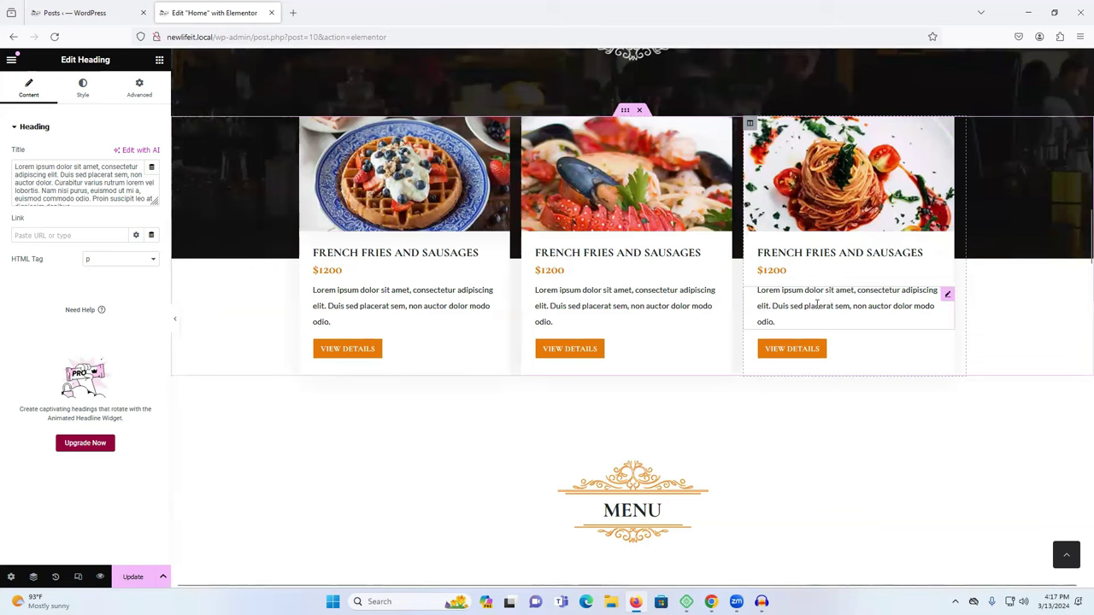
left_click(71, 8)
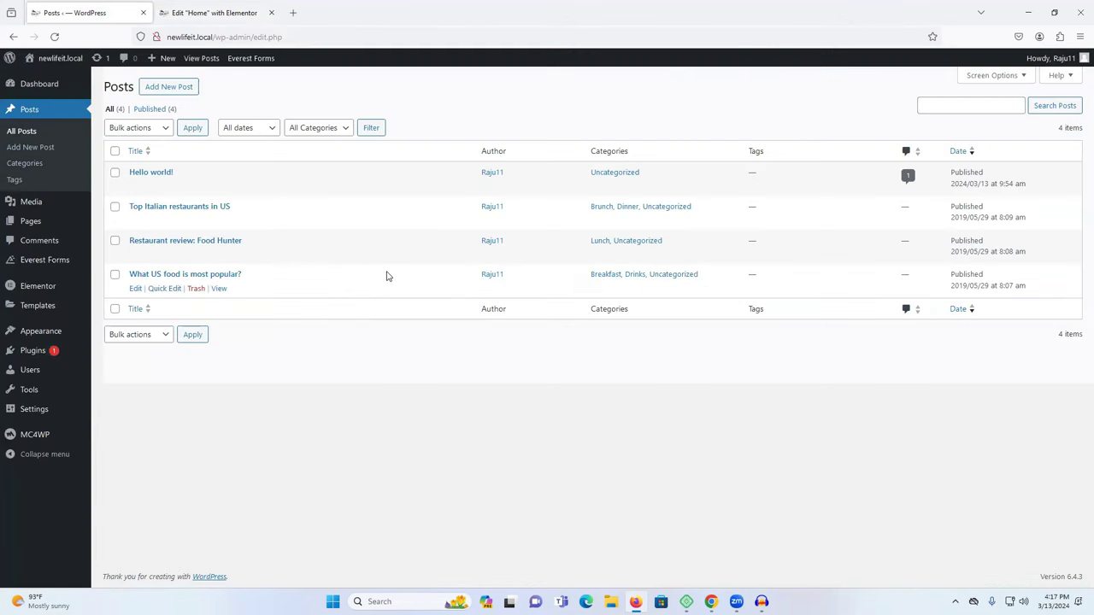
mouse_move(46, 269)
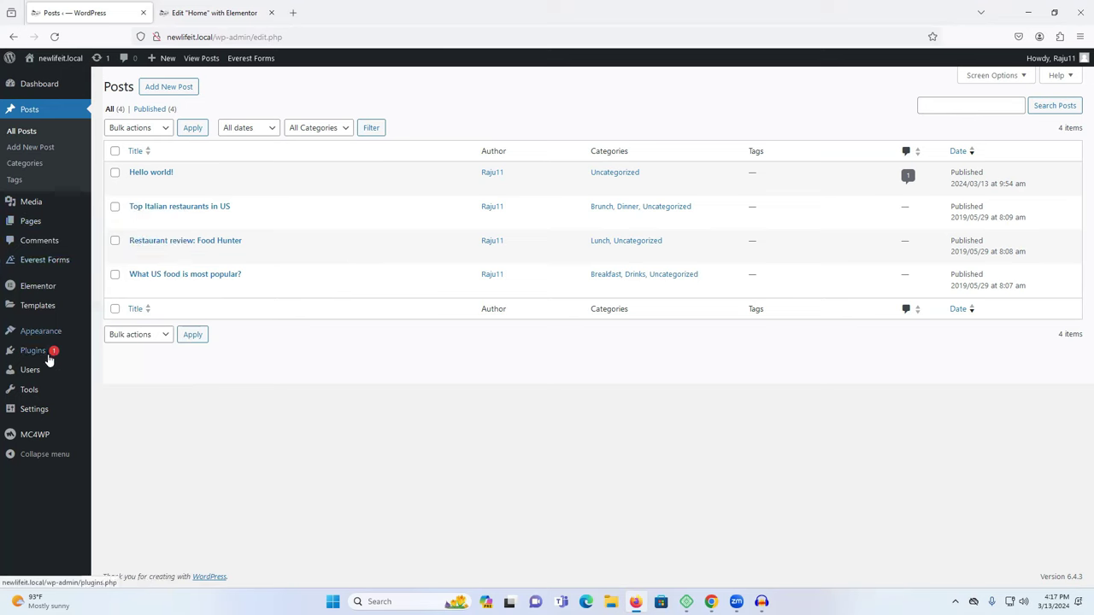
Step: Update the Home page in Elementor and open the live site in a new browser tab
left_click(214, 11)
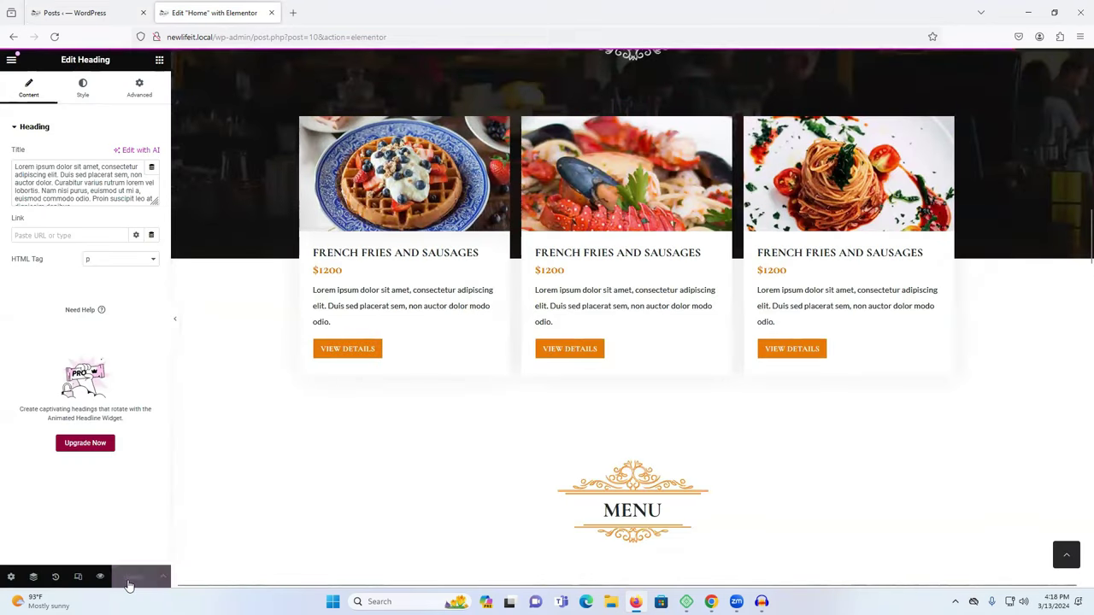
left_click(51, 14)
middle_click(60, 57)
Step: Review the live home page down to the Menu section and test the first Our Speciality card's View Details button
scroll(564, 425, "down", 4)
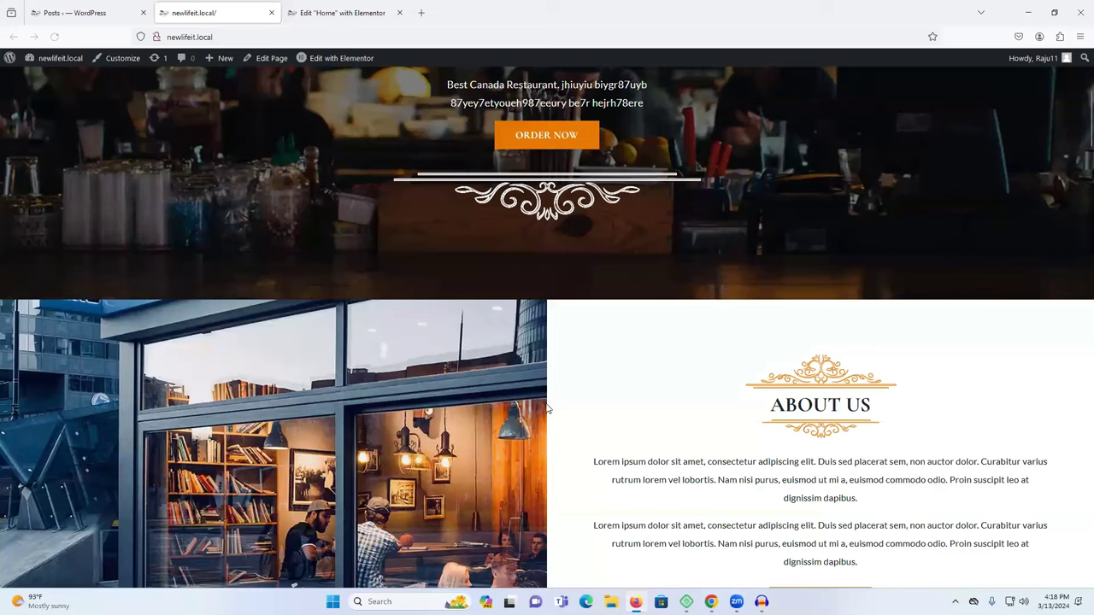
scroll(548, 407, "down", 6)
scroll(282, 425, "down", 2)
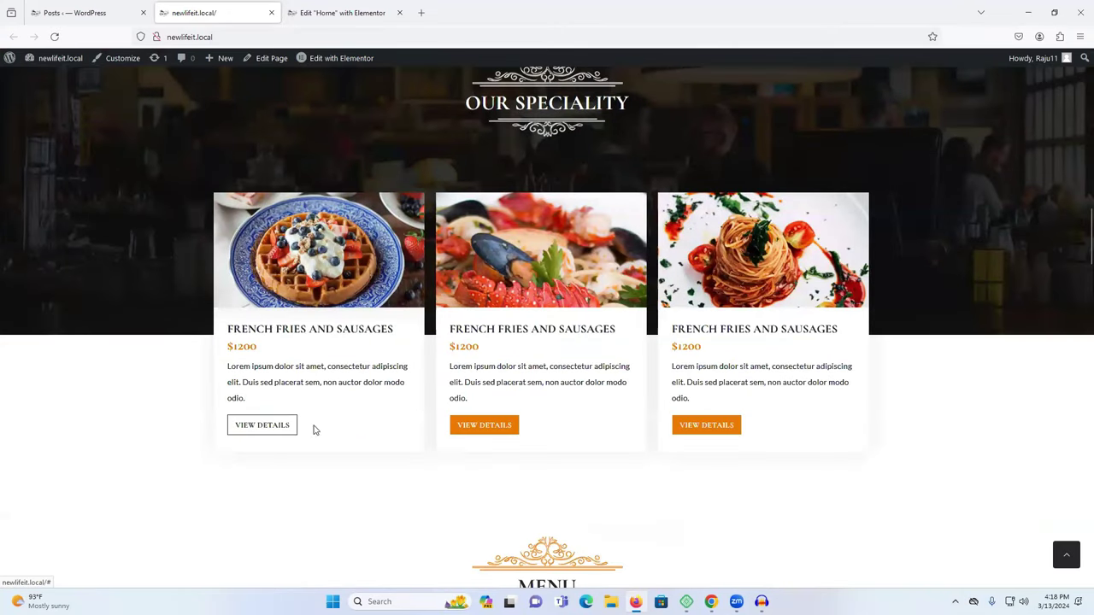
left_click(358, 423)
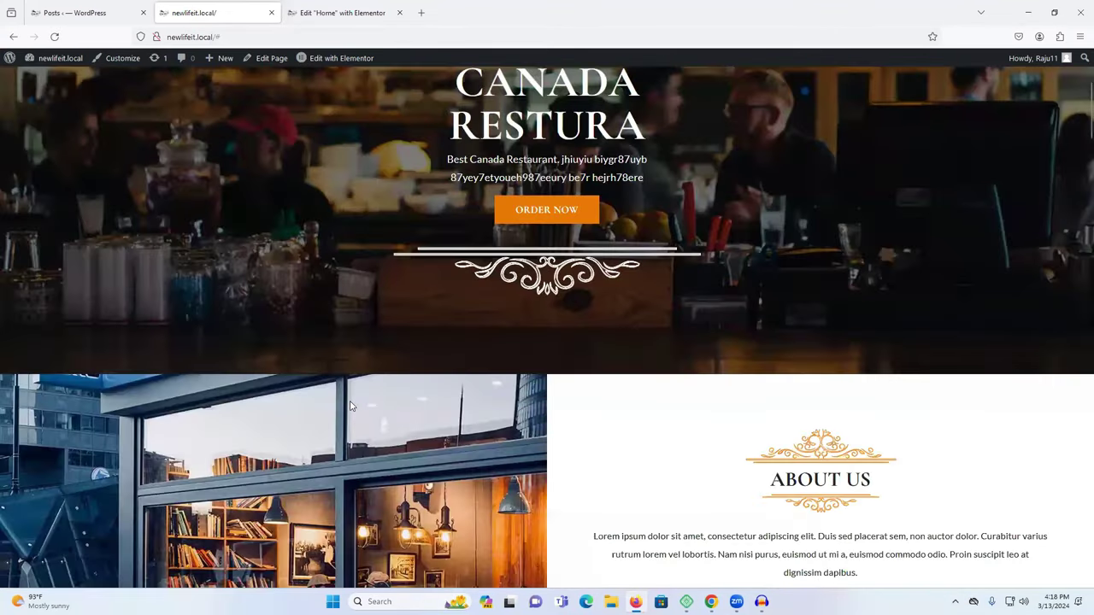
scroll(350, 406, "down", 5)
left_click(274, 427)
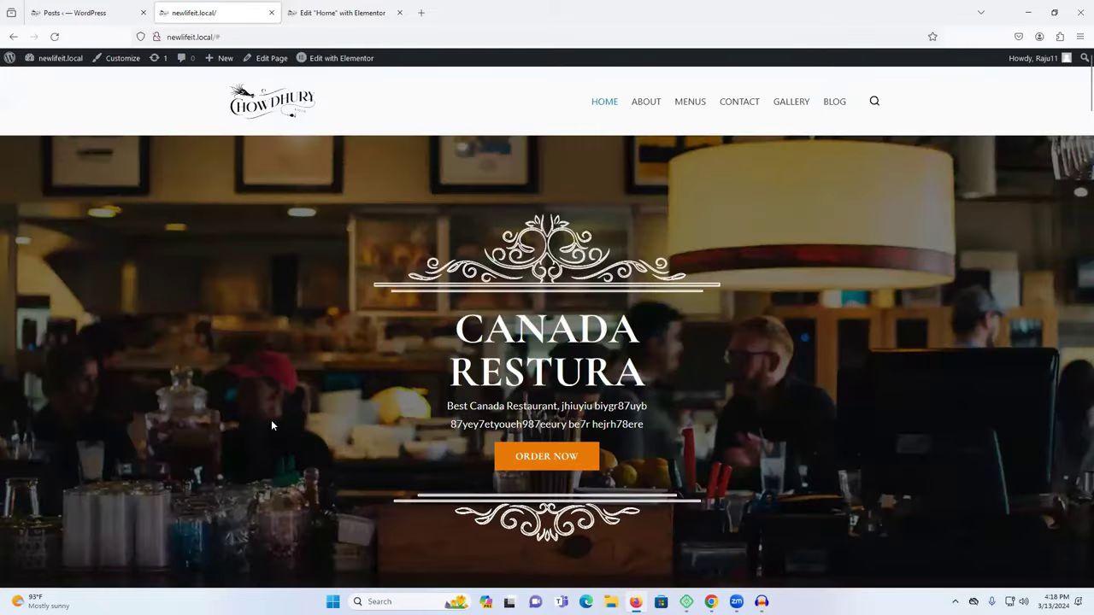
scroll(555, 367, "down", 2)
scroll(522, 369, "down", 10)
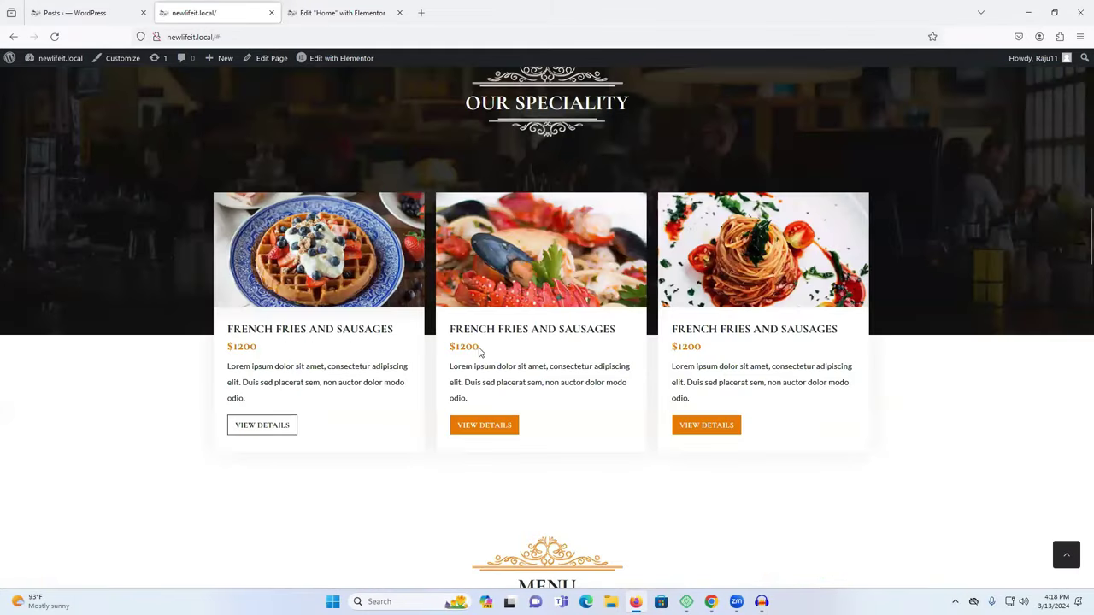
scroll(404, 335, "down", 3)
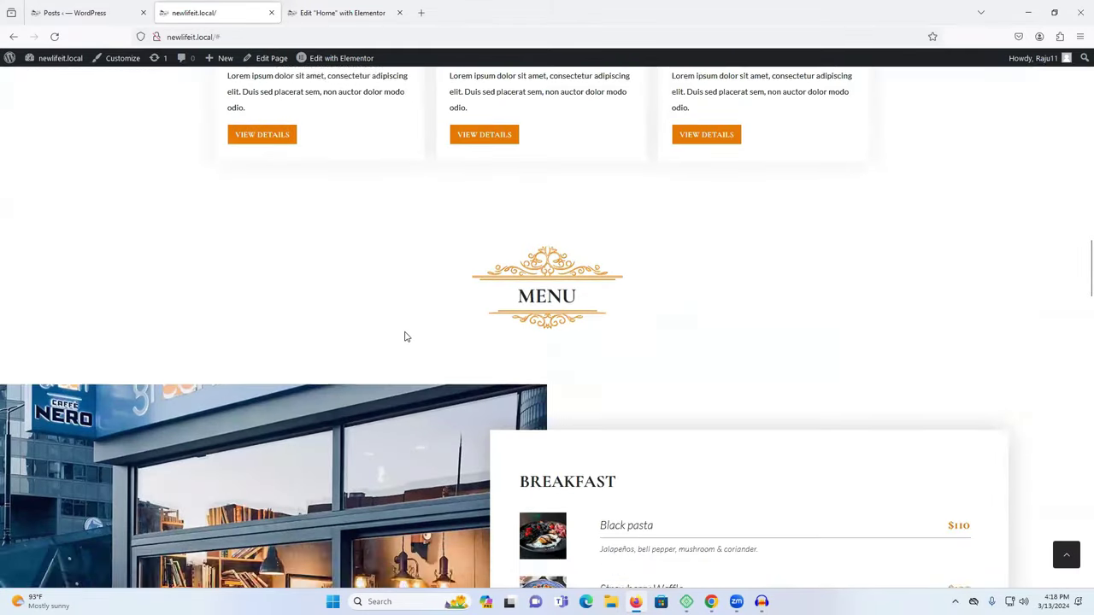
scroll(405, 337, "up", 3)
Step: Return to the Elementor editor and open the settings of the first Our Speciality card's View Details button
left_click(338, 13)
scroll(646, 343, "up", 3)
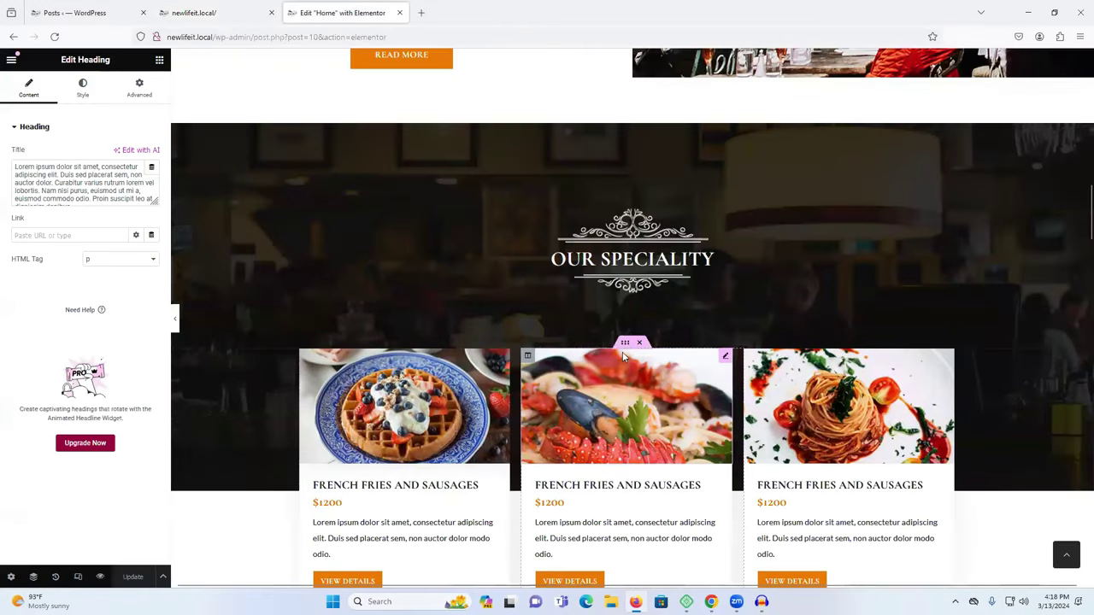
scroll(673, 339, "down", 4)
scroll(672, 336, "down", 1)
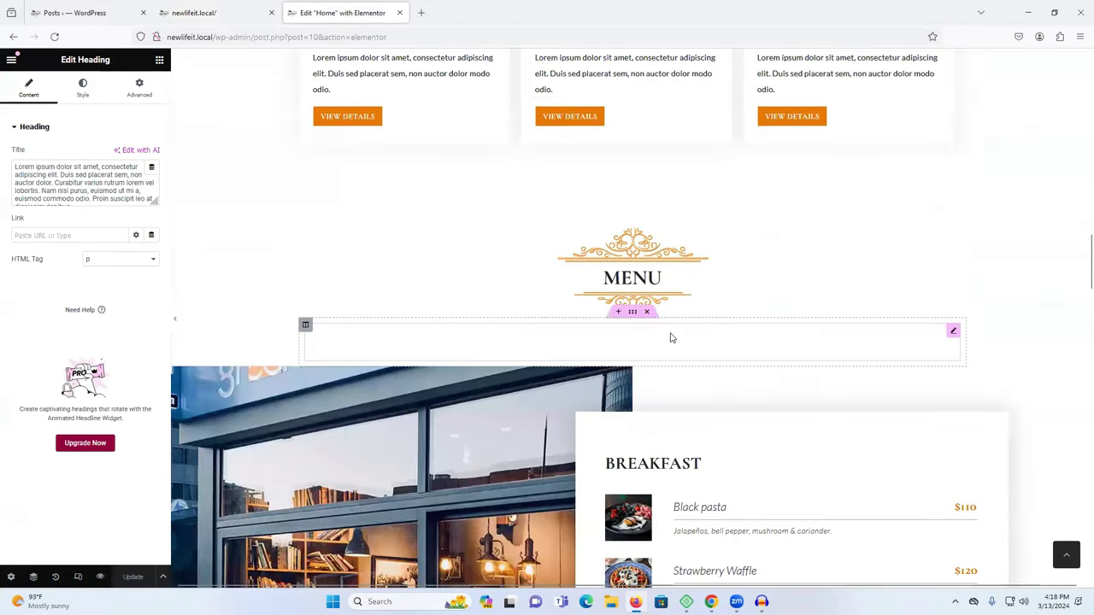
scroll(672, 336, "up", 5)
scroll(431, 370, "down", 1)
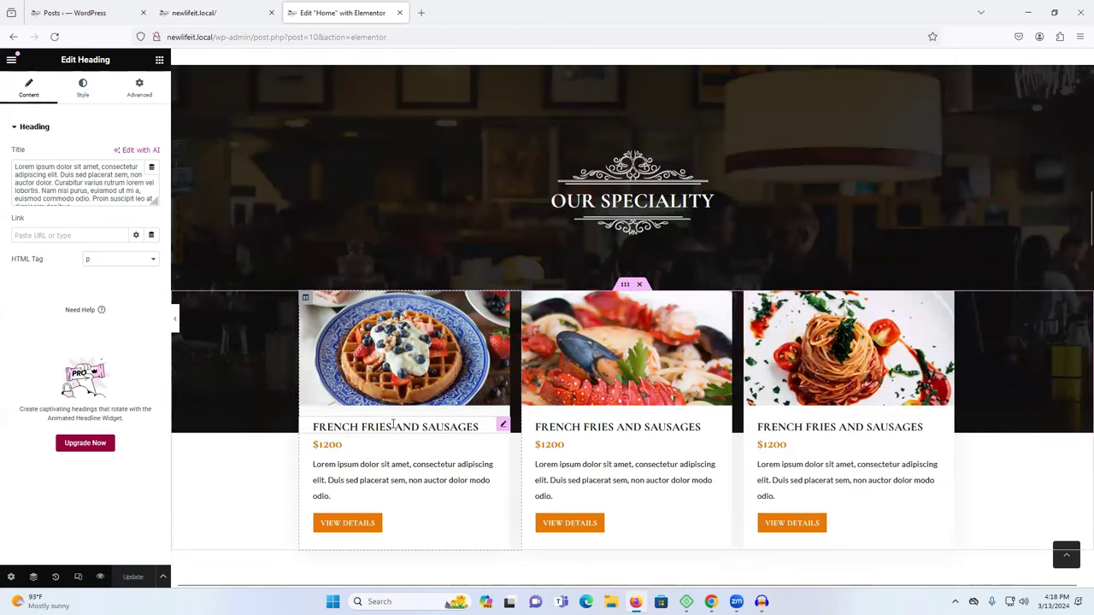
left_click(82, 88)
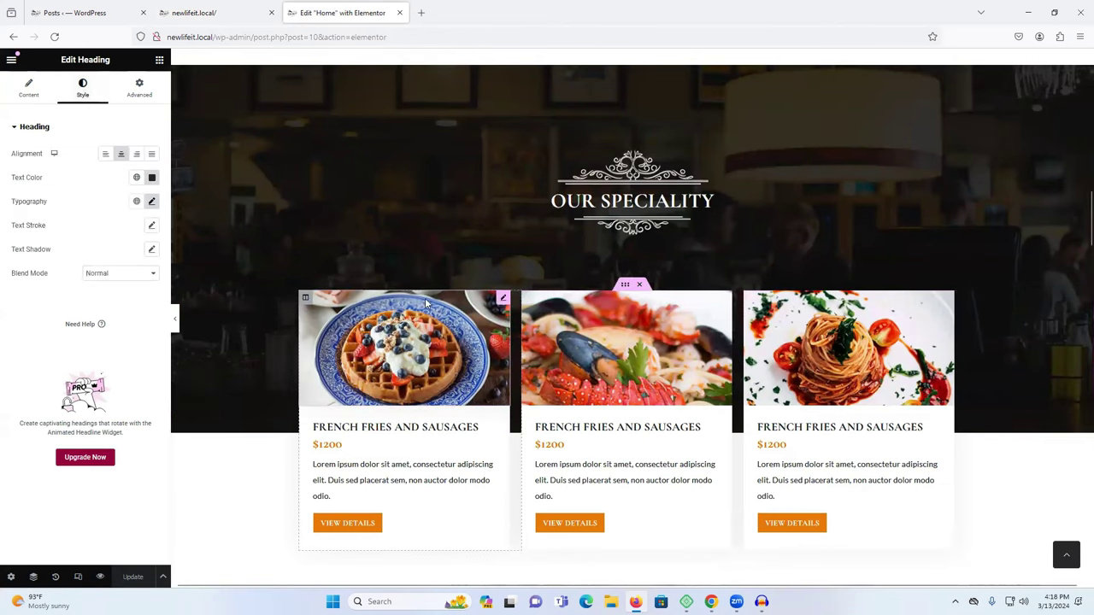
left_click(354, 506)
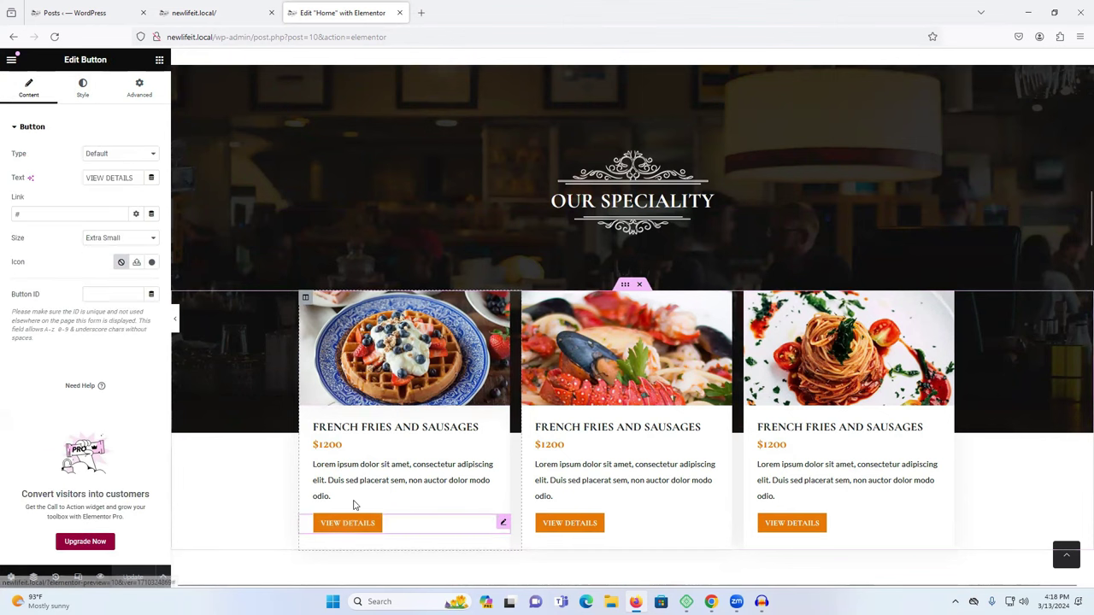
Step: Review the live home page's sections again alongside the WordPress posts list and the Elementor editor
left_click(195, 12)
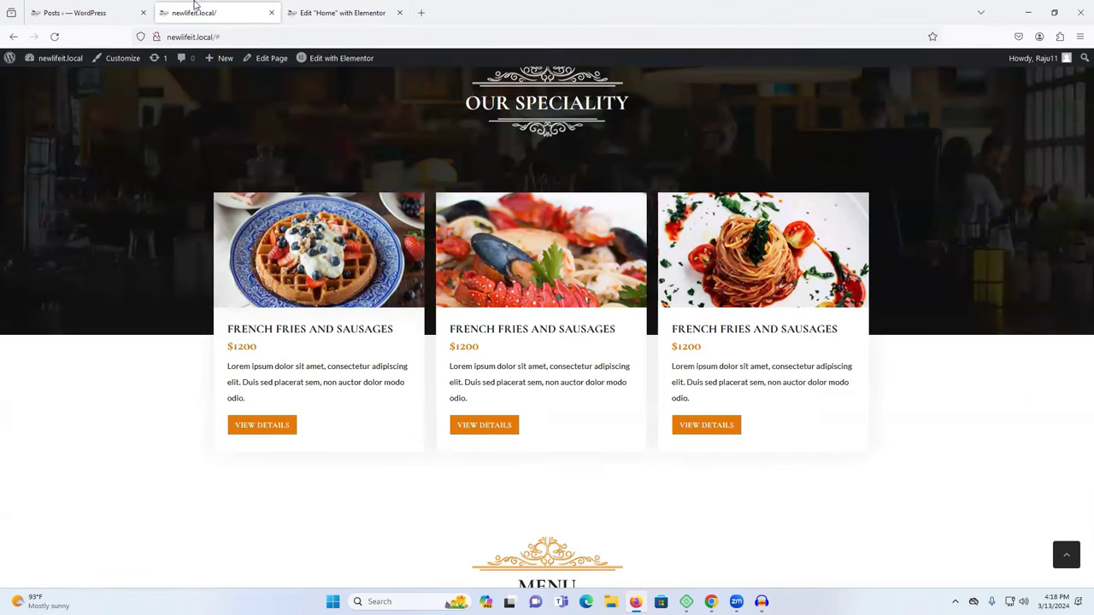
scroll(893, 102, "up", 10)
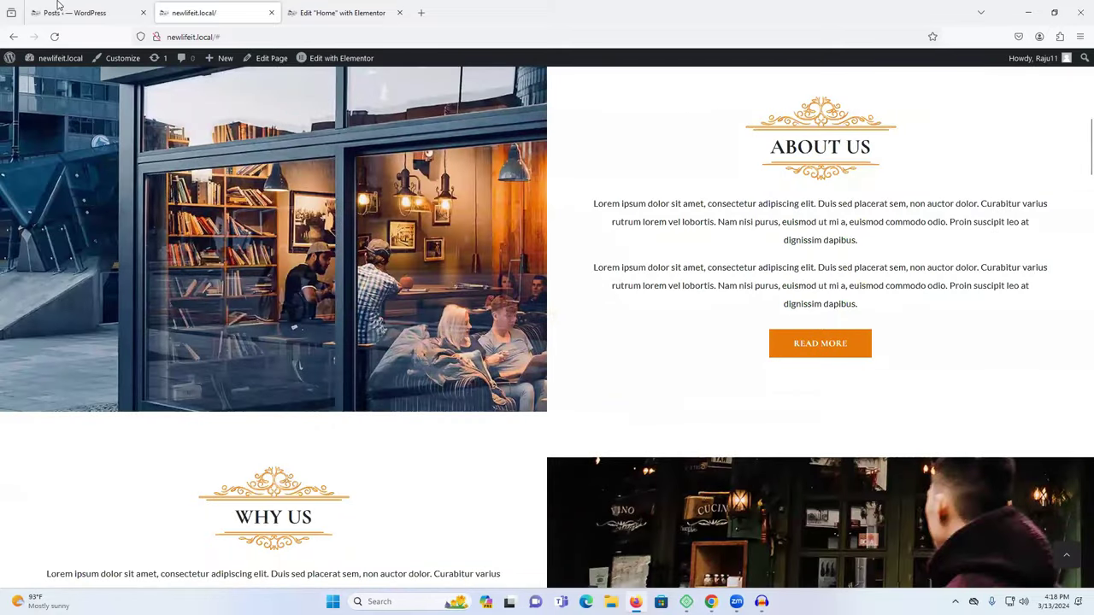
left_click(58, 7)
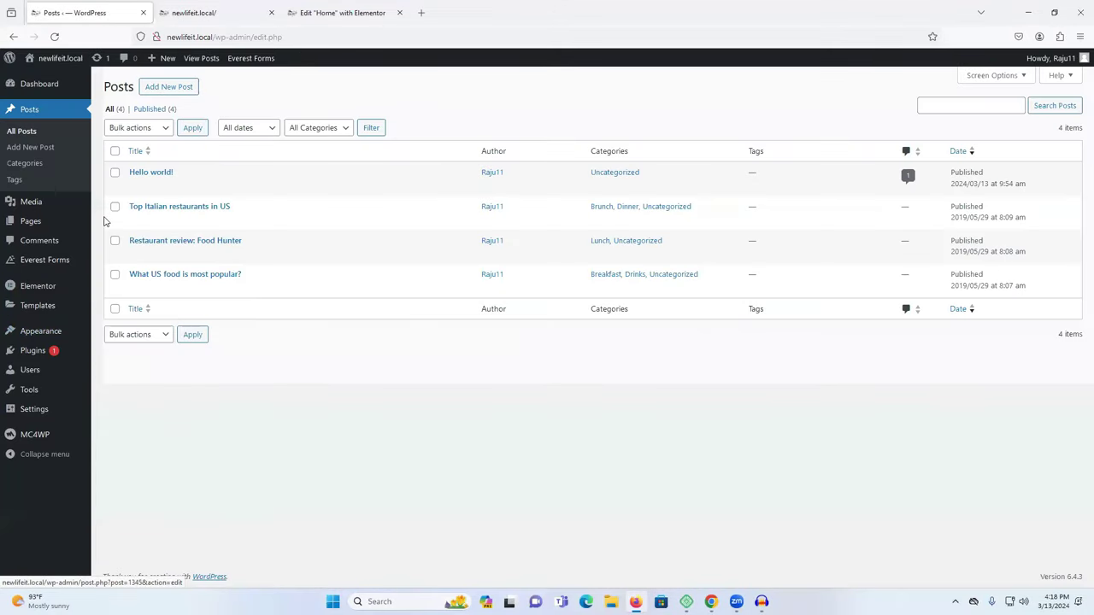
mouse_move(130, 171)
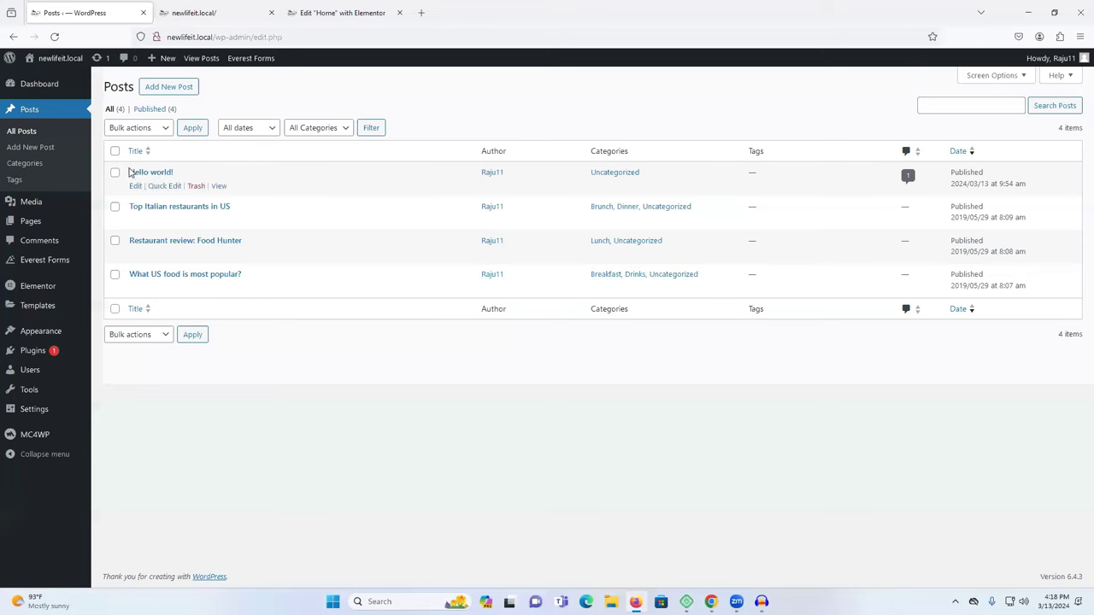
left_click(225, 8)
left_click(327, 7)
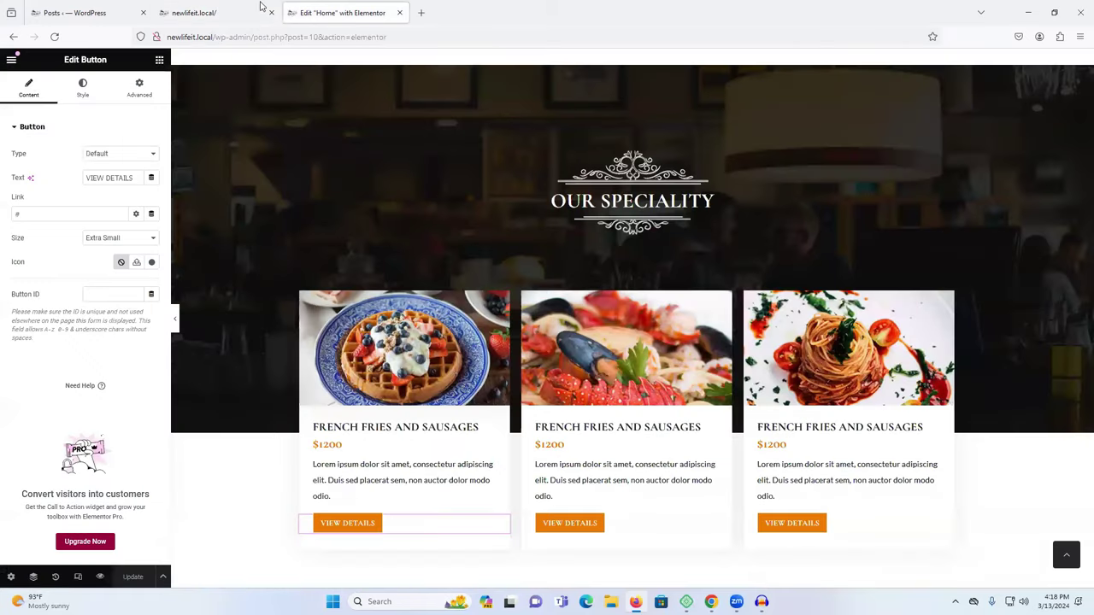
left_click(196, 12)
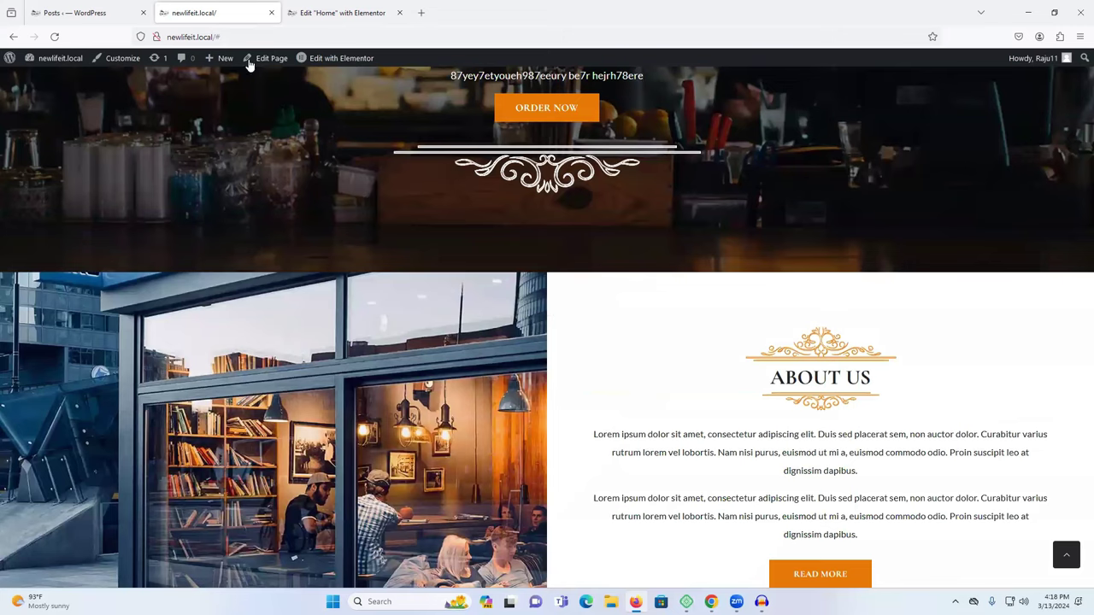
scroll(483, 215, "down", 9)
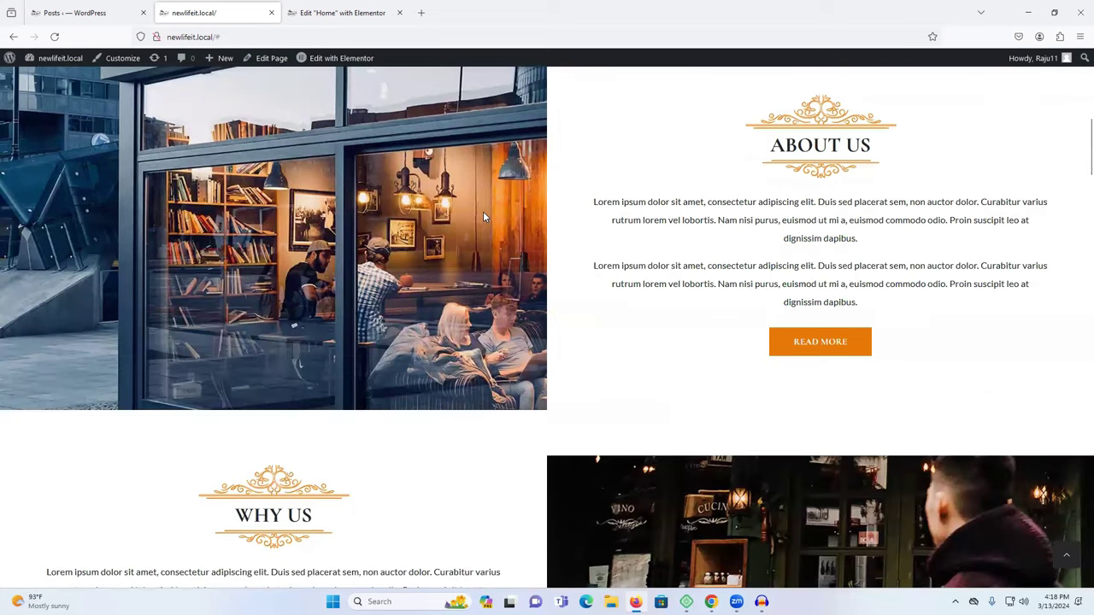
Step: Return from the live page to the Elementor editor and set the first Our Speciality card's button text to "Order Now"
scroll(483, 216, "down", 2)
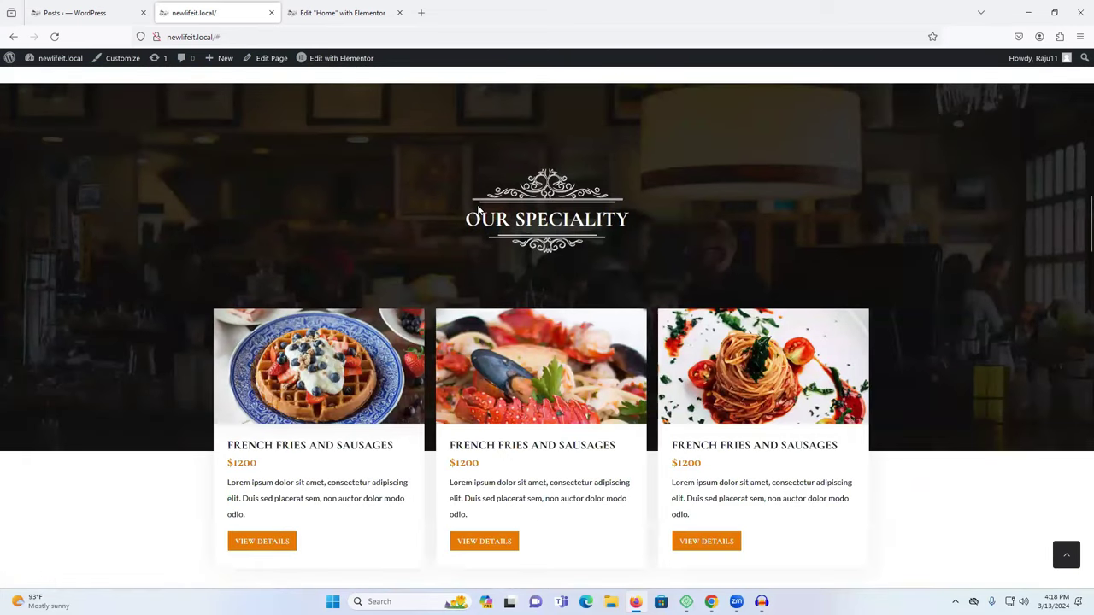
scroll(478, 209, "down", 5)
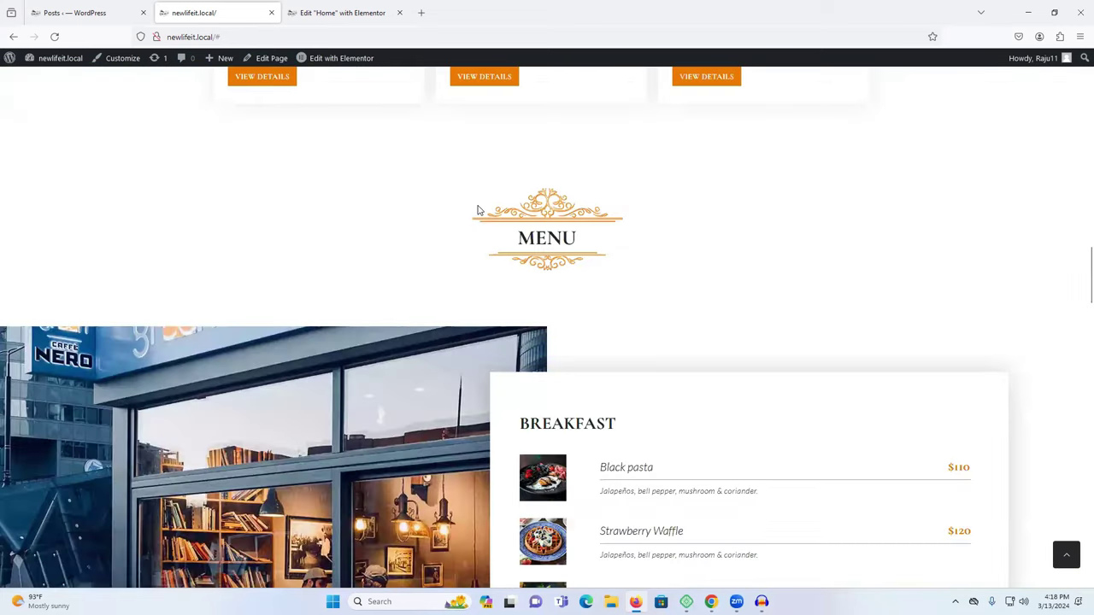
scroll(477, 210, "down", 3)
scroll(493, 249, "up", 7)
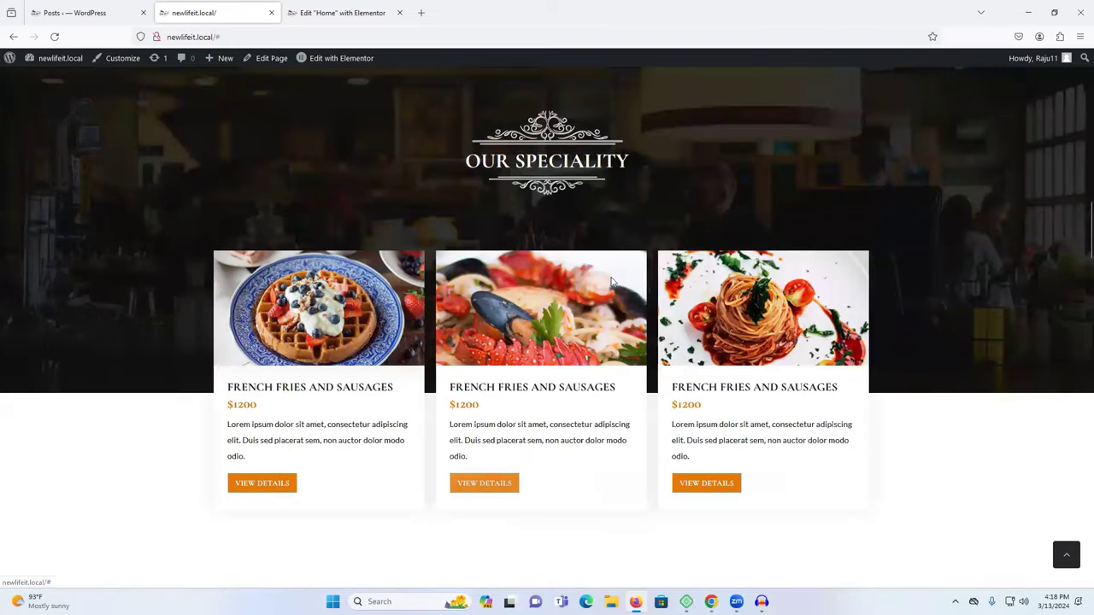
scroll(555, 265, "down", 2)
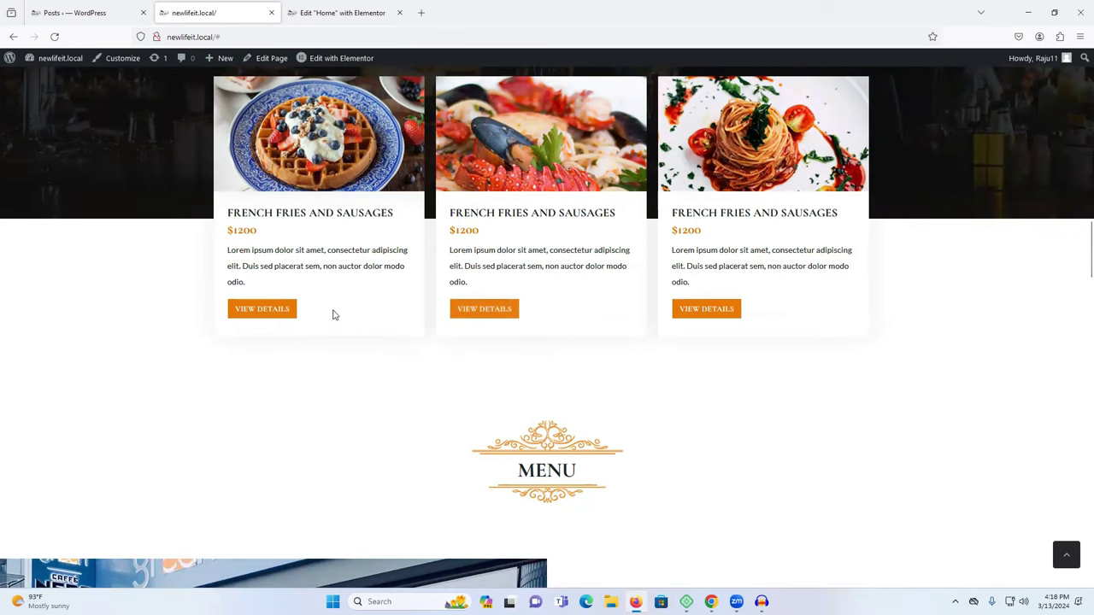
left_click(341, 13)
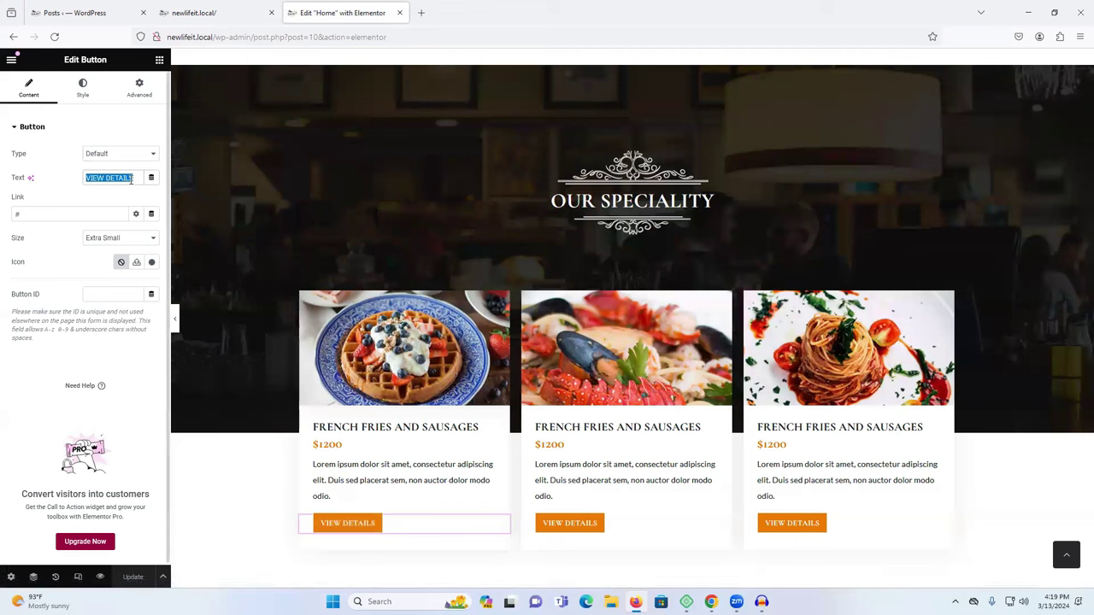
type("Or")
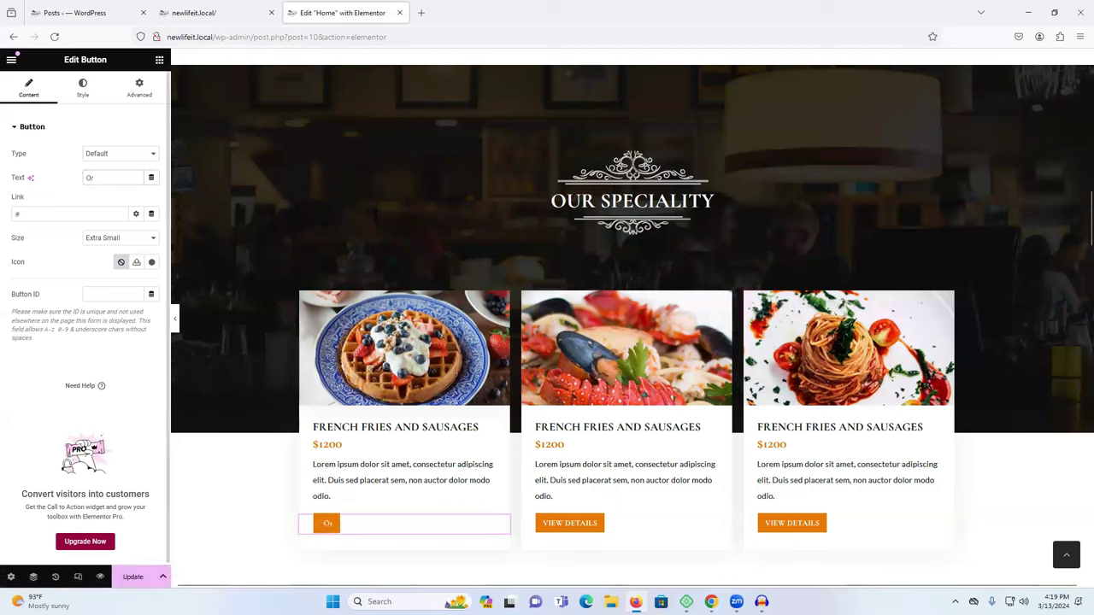
type("der Now")
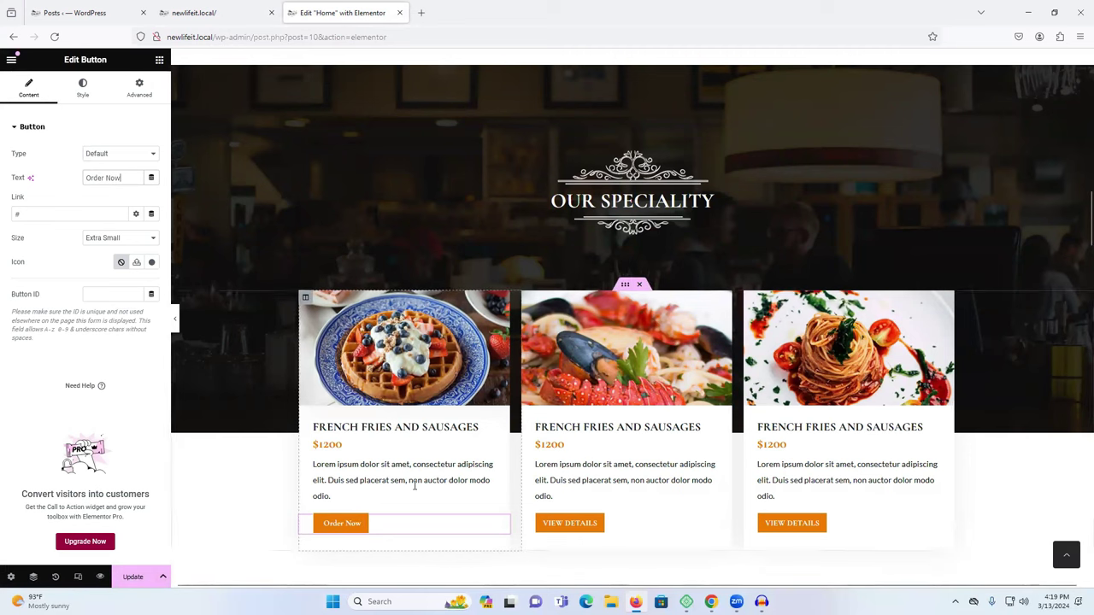
Step: Set the button text of the second and third Our Speciality cards to "Order Now", matching the first card
left_click(571, 524)
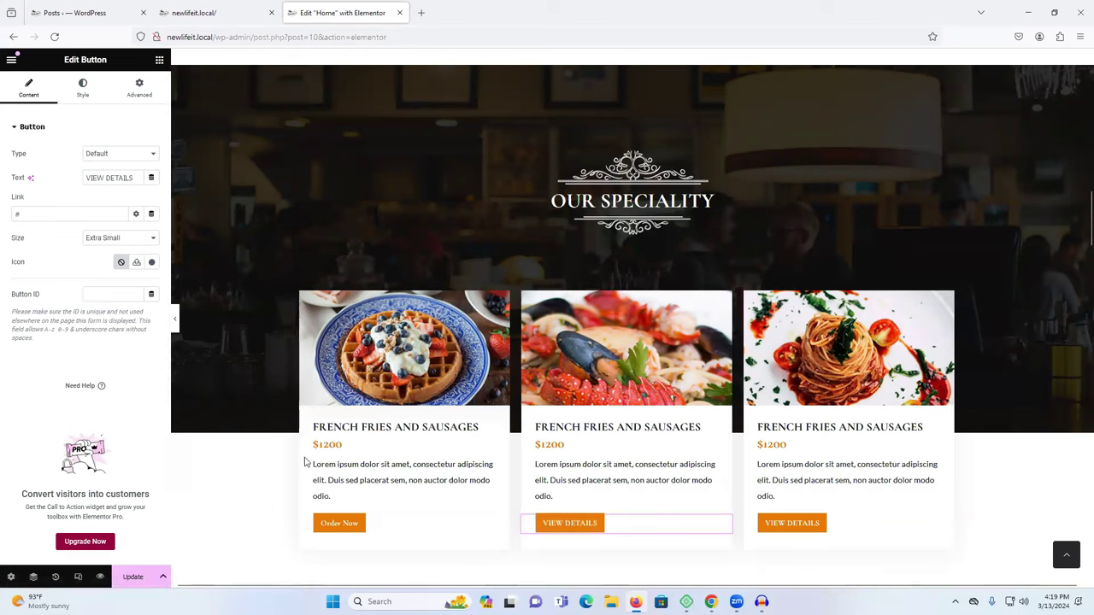
left_click(339, 523)
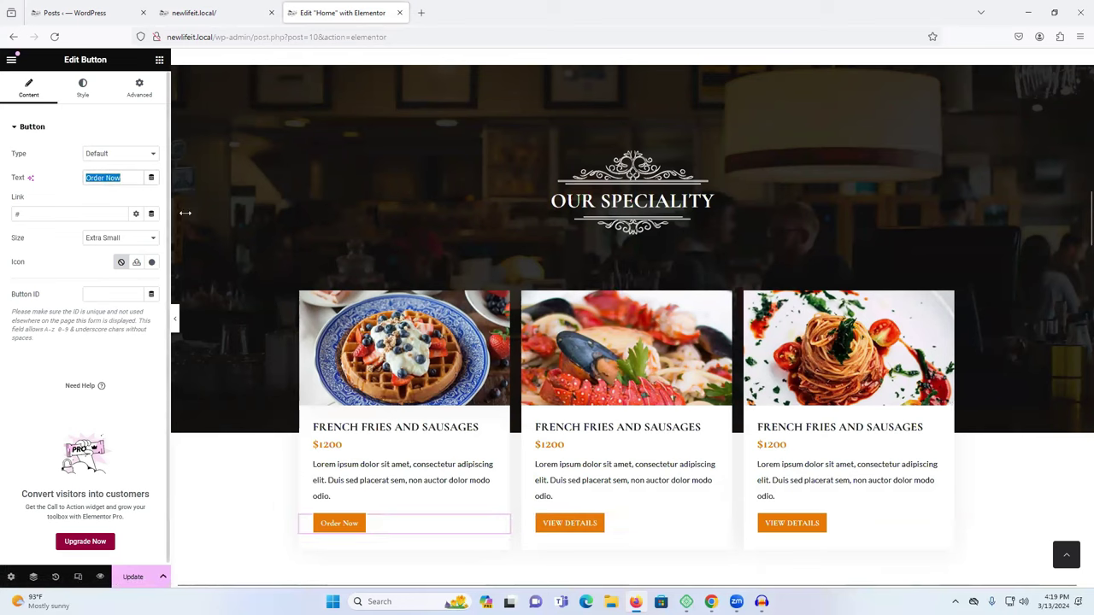
left_click(566, 523)
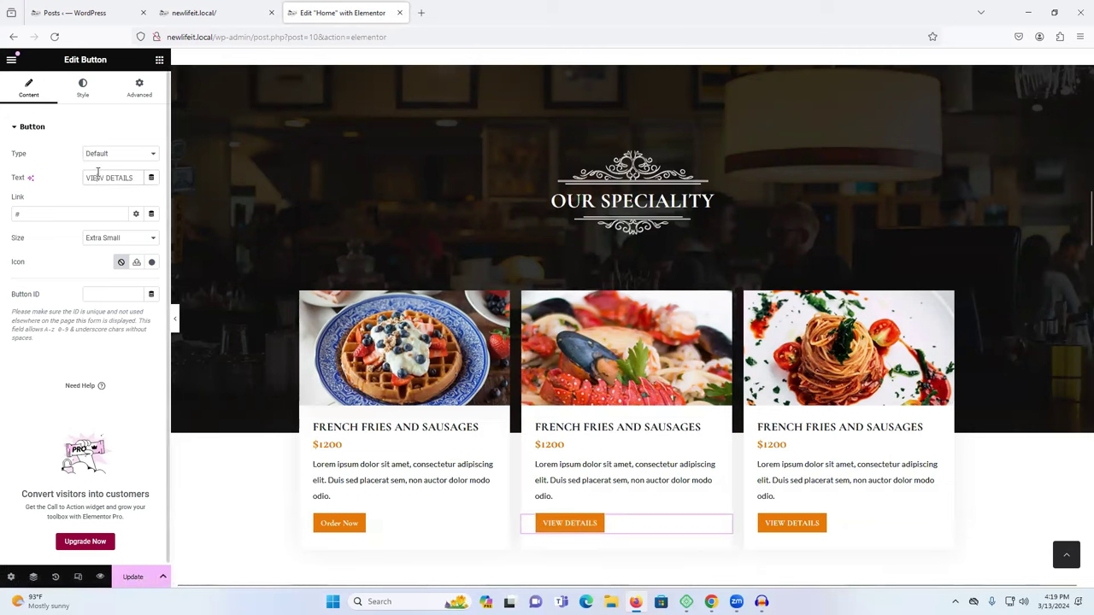
type("Order Now")
left_click(783, 522)
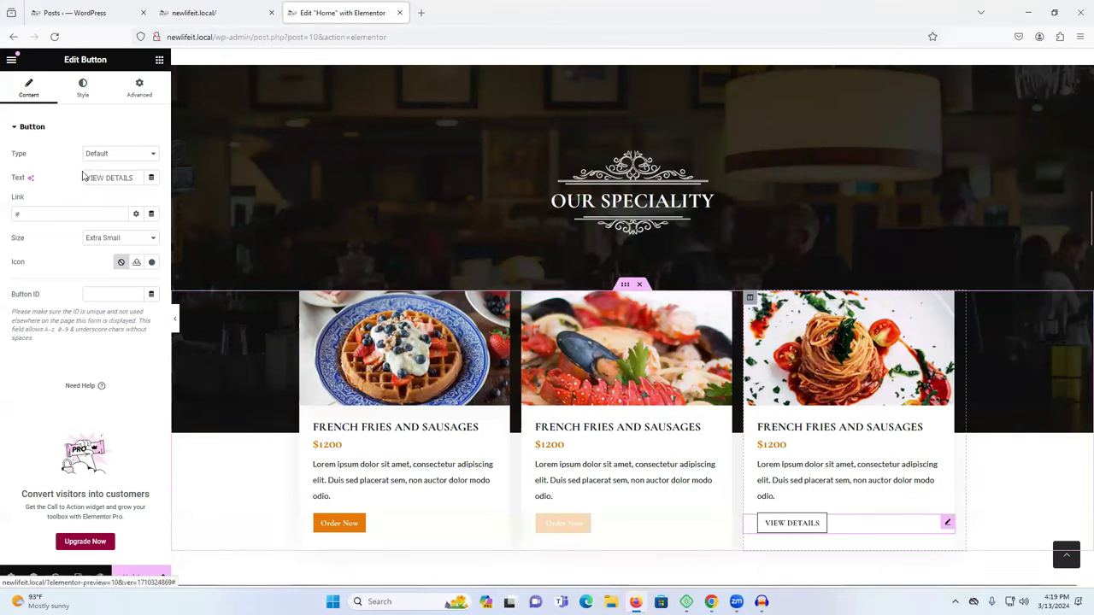
type("Order Now")
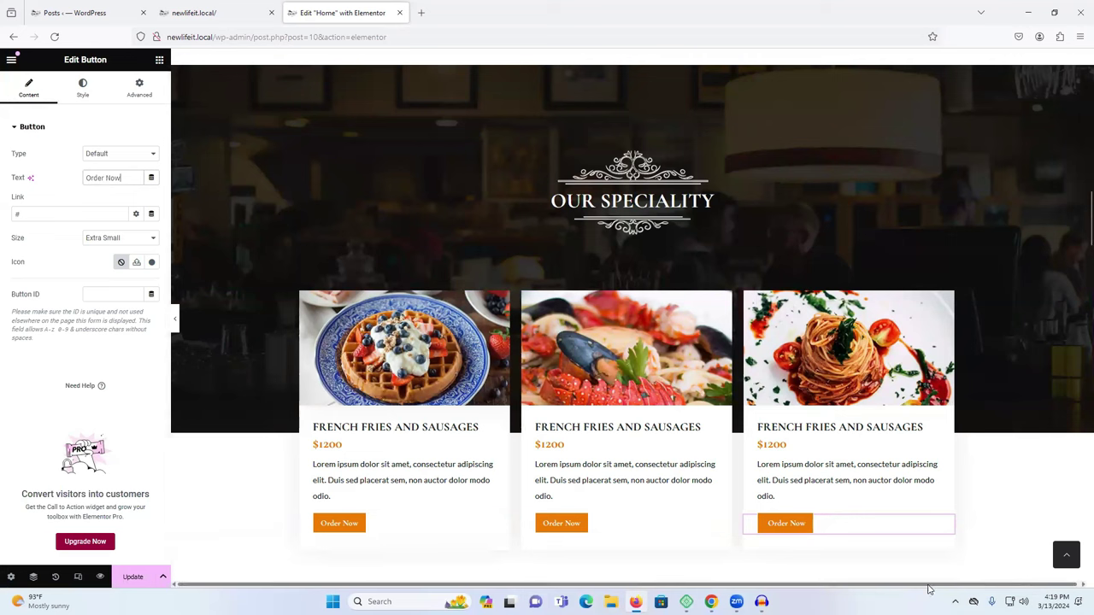
Step: View the heading settings of the second speciality card's description and the first card's price
scroll(665, 353, "down", 2)
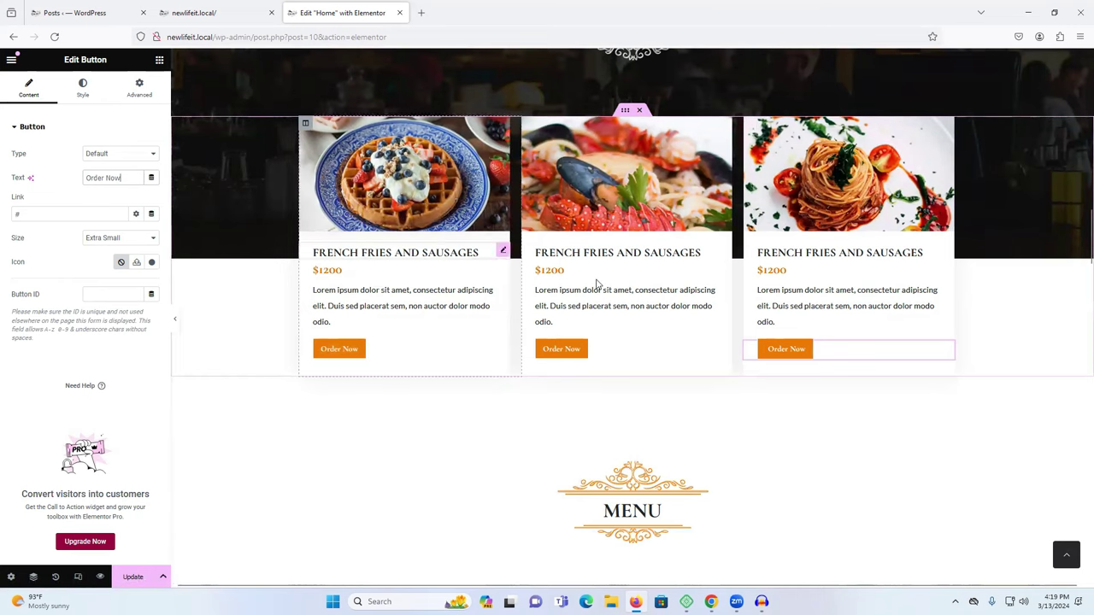
scroll(610, 290, "up", 2)
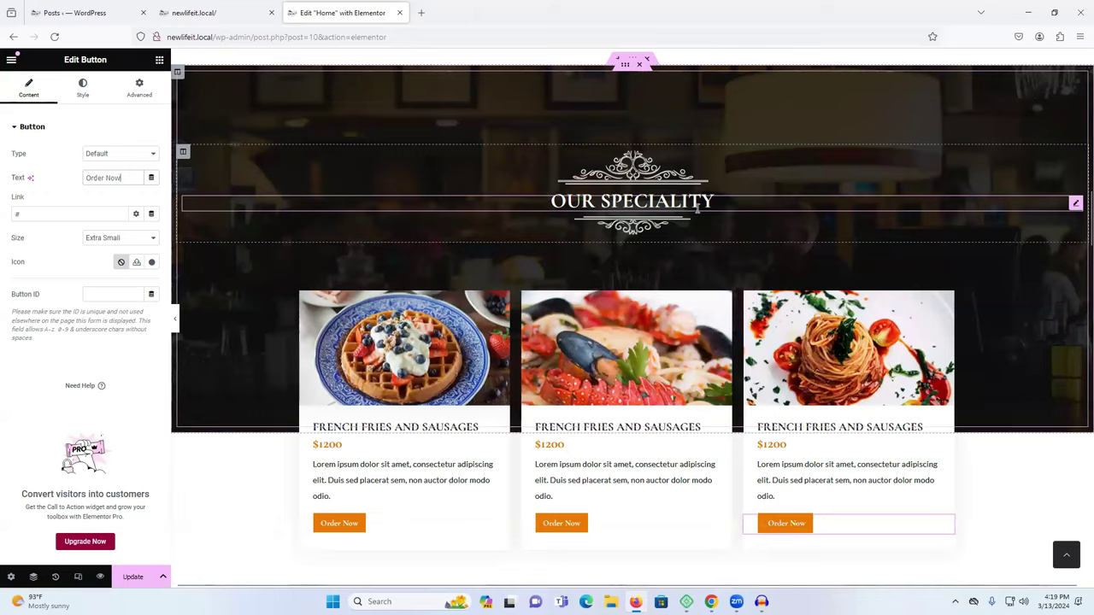
scroll(697, 209, "down", 4)
left_click(581, 143)
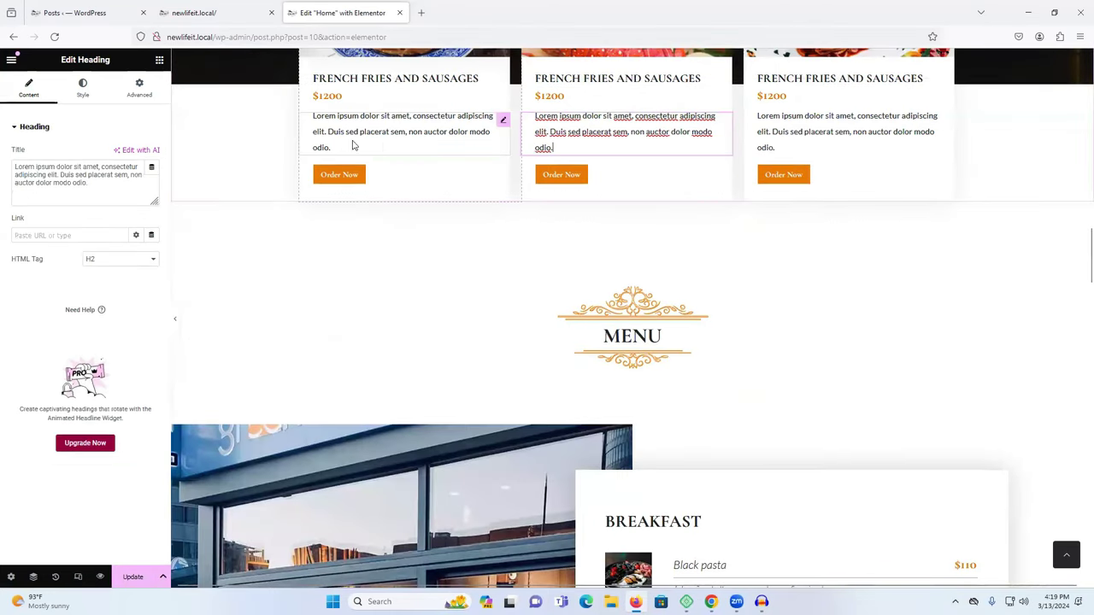
left_click(330, 94)
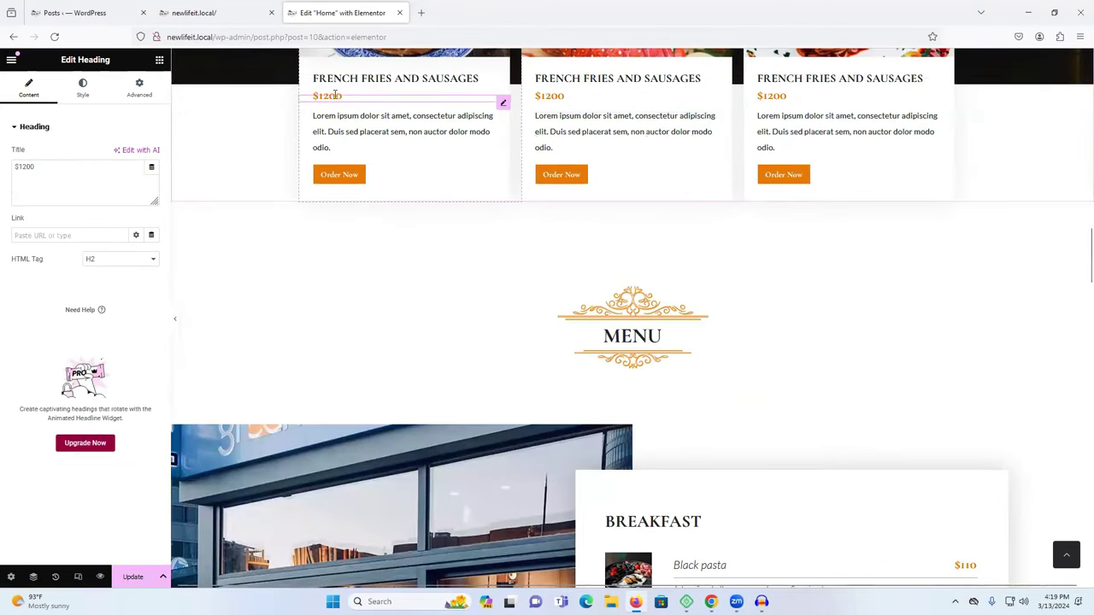
Step: Switch to the WordPress admin, view the blank new post editor and go back to the posts list
left_click(156, 7)
left_click(86, 10)
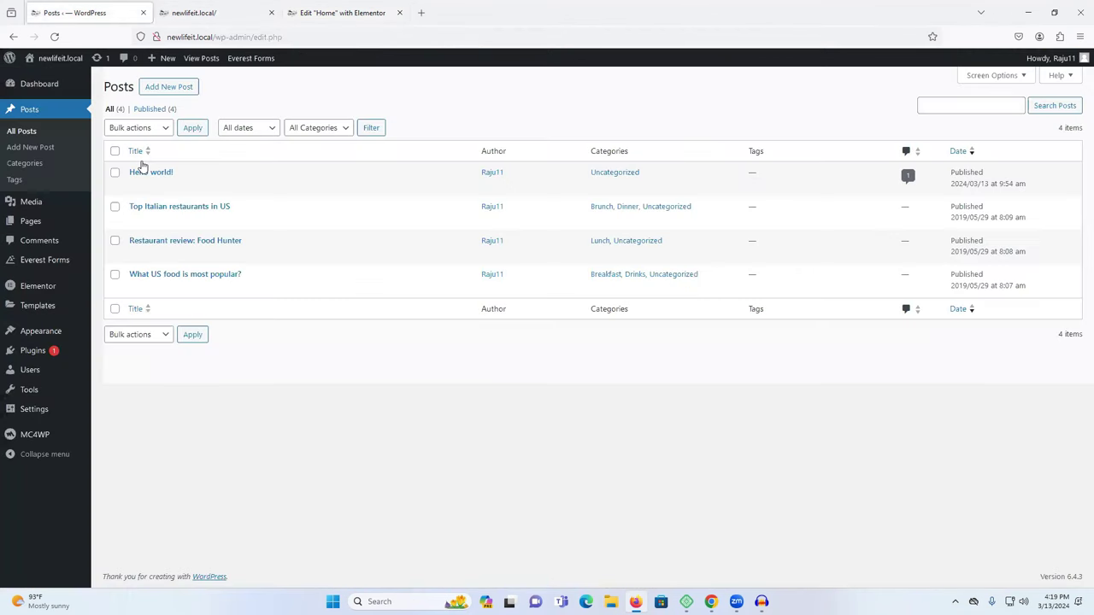
left_click(167, 86)
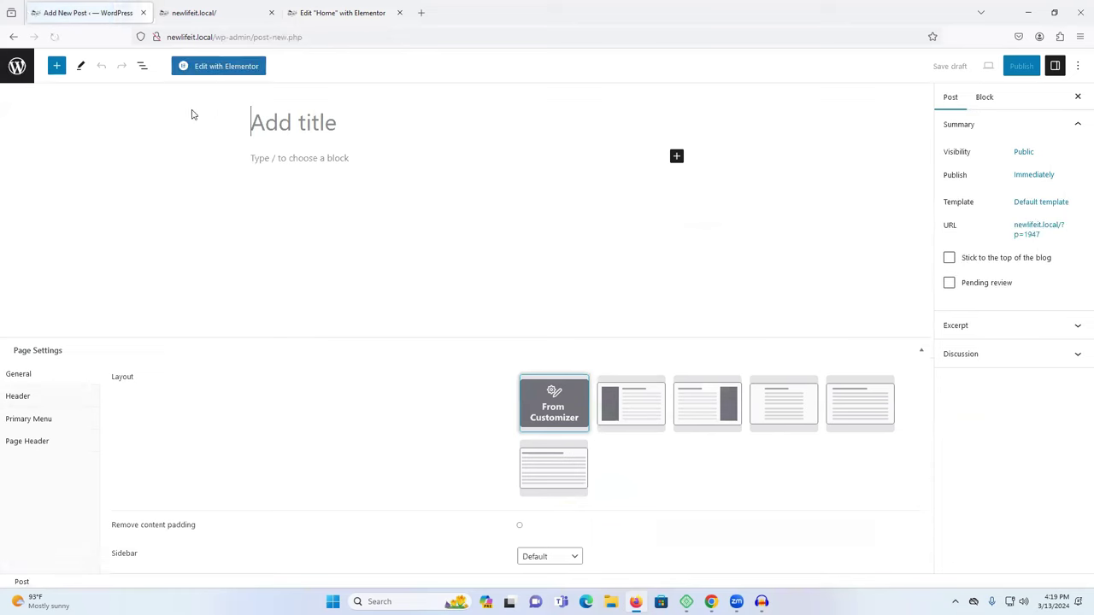
left_click(12, 36)
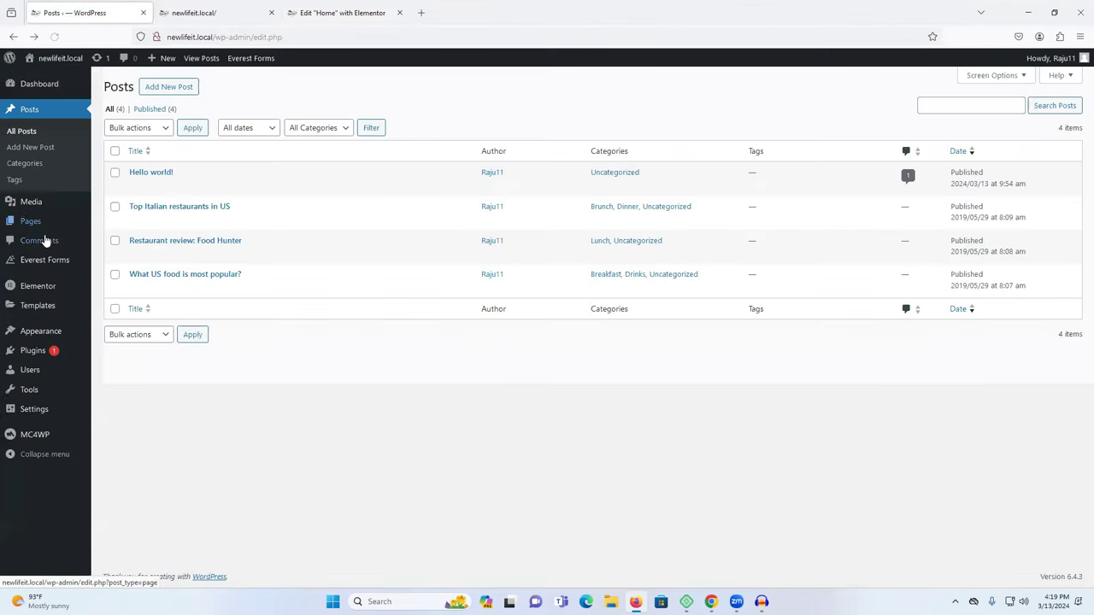
Step: Search the WordPress plugin directory for "woo" and install the WooCommerce plugin
left_click(52, 353)
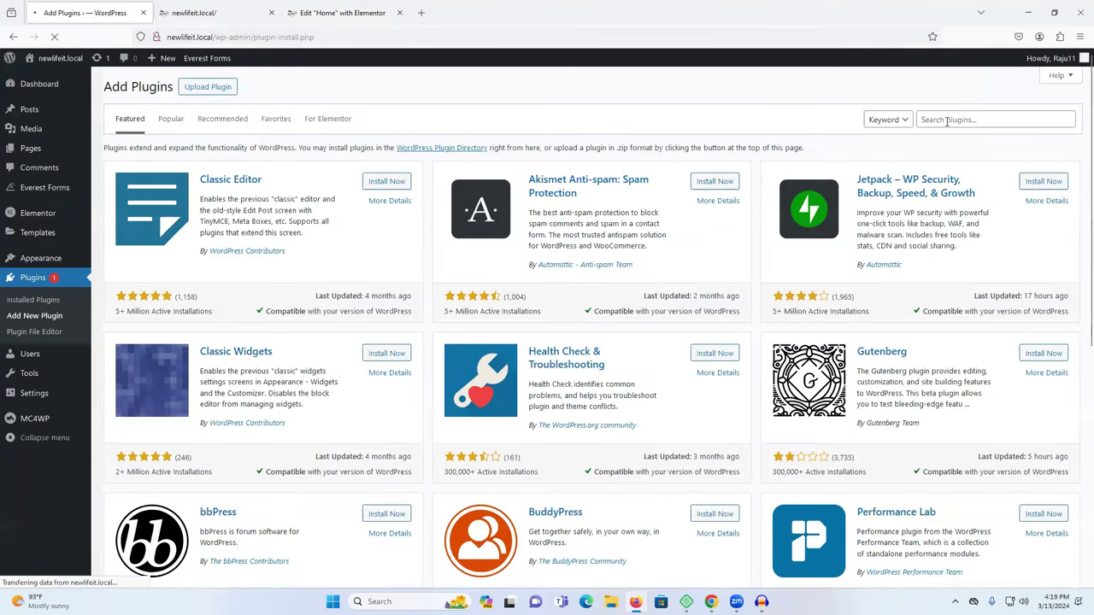
left_click(947, 121)
type("wooc")
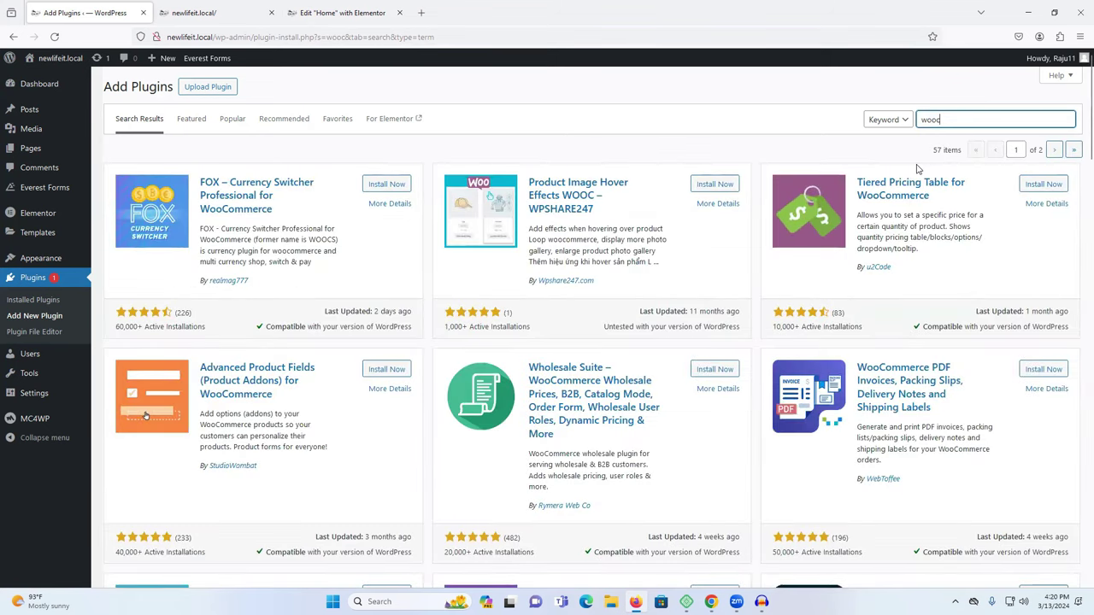
key("BackSpace")
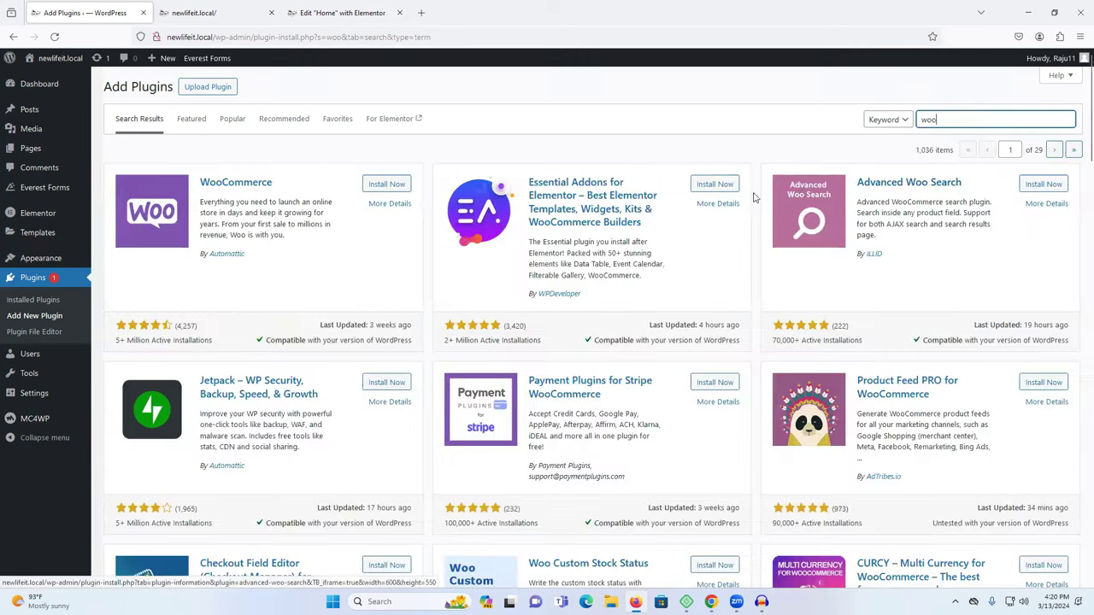
left_click(390, 185)
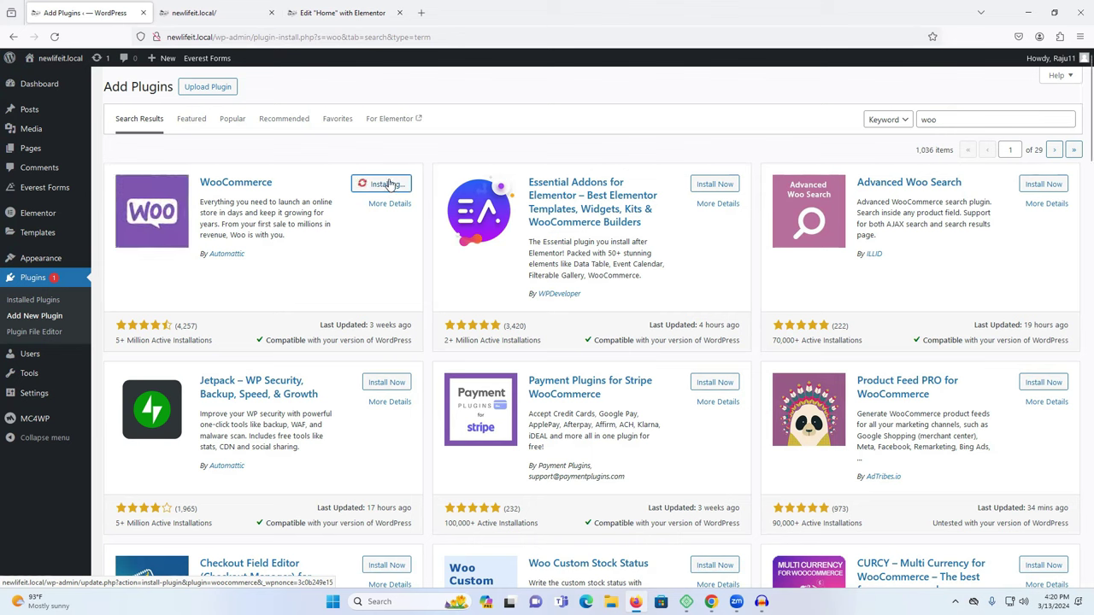
scroll(442, 241, "down", 3)
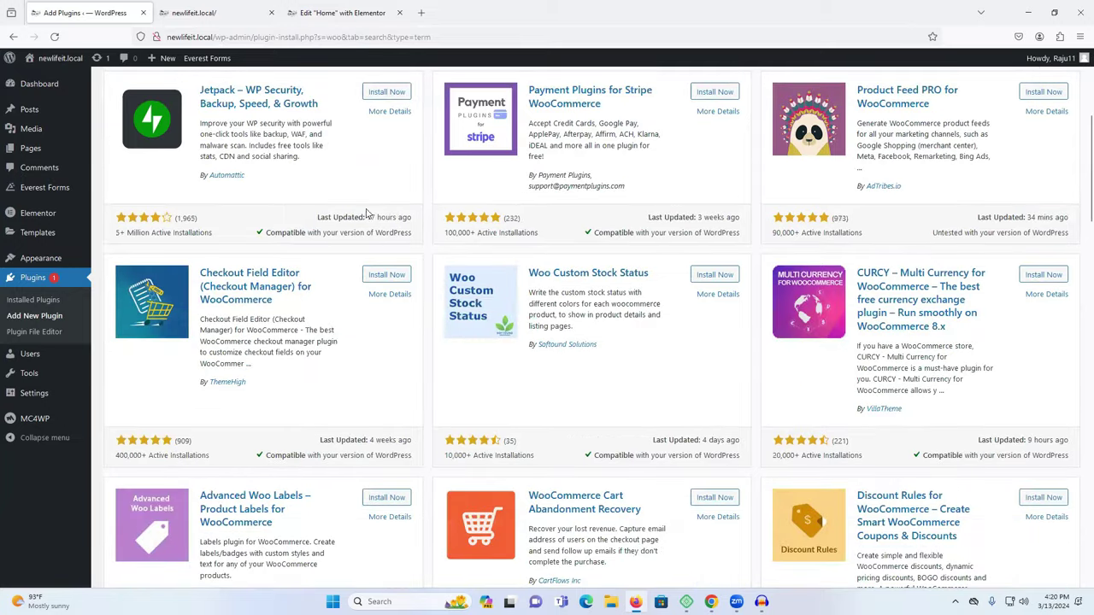
scroll(527, 217, "down", 8)
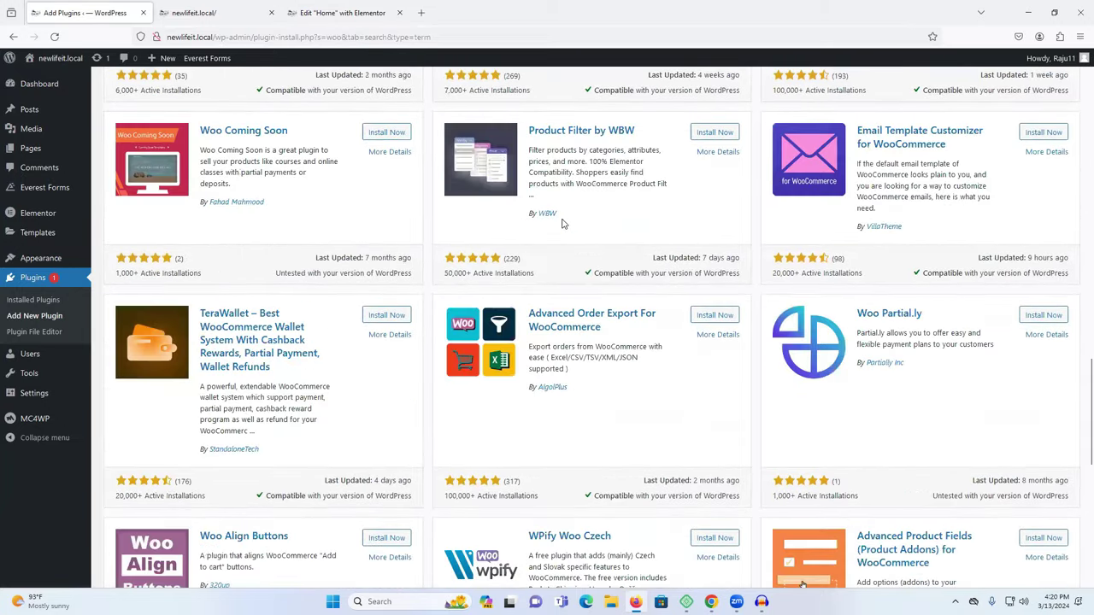
scroll(562, 221, "down", 5)
scroll(551, 228, "down", 5)
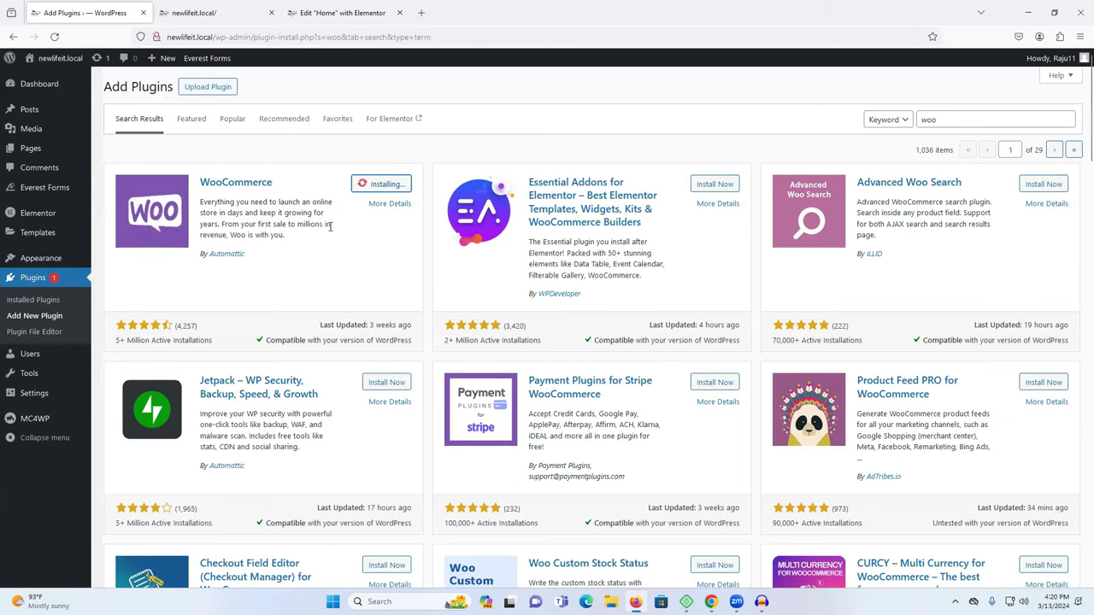
Step: Return to the Elementor editor and inspect the layout, background and background overlay settings of the Breakfast menu section
left_click(201, 12)
left_click(89, 12)
left_click(316, 11)
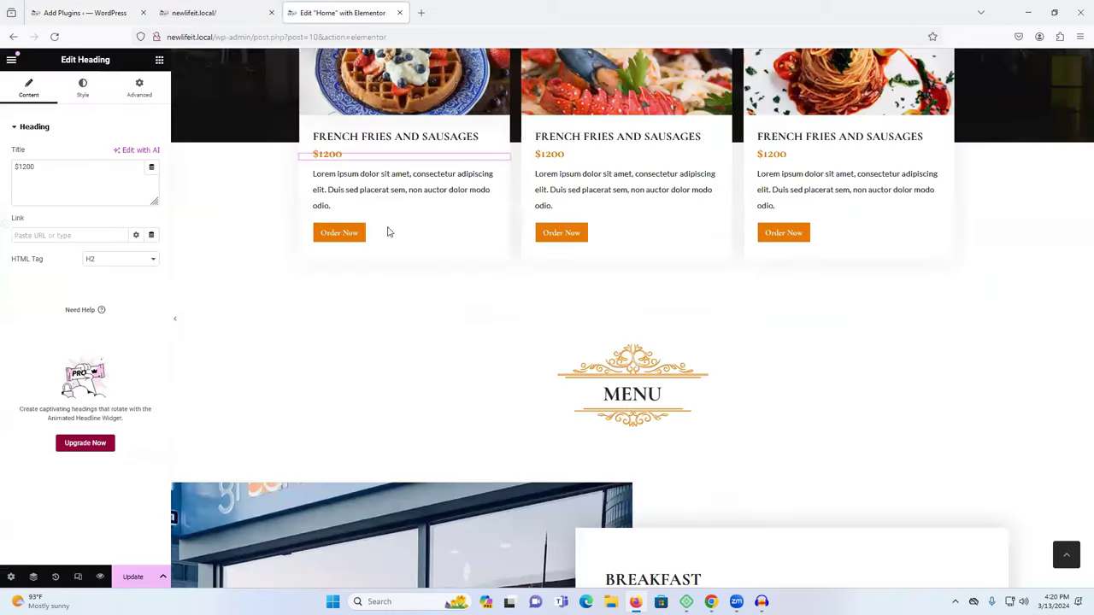
scroll(780, 429, "down", 2)
scroll(781, 430, "down", 3)
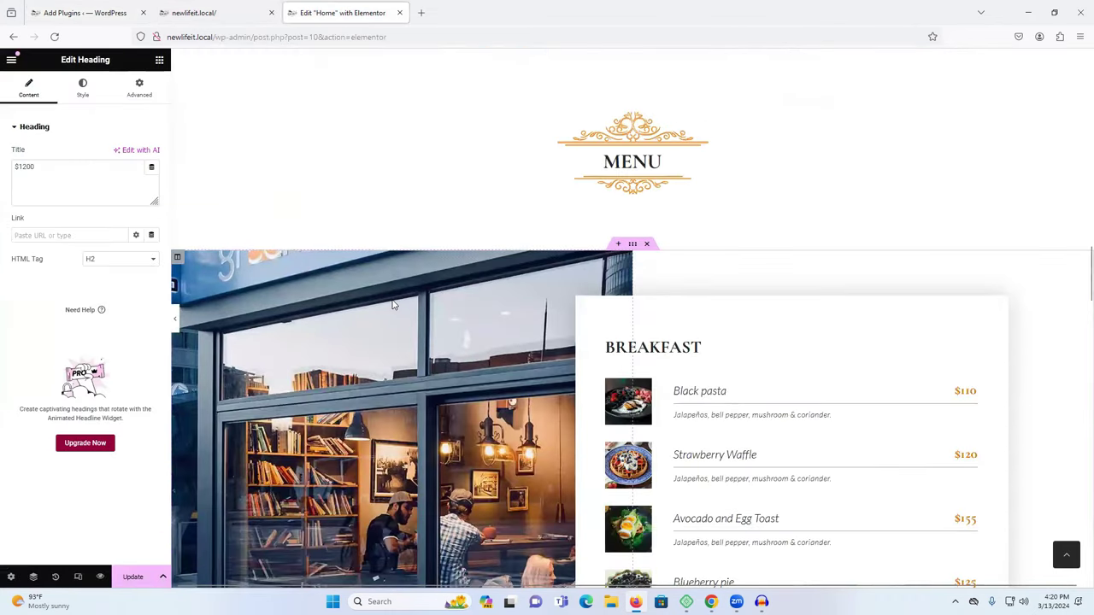
left_click(632, 246)
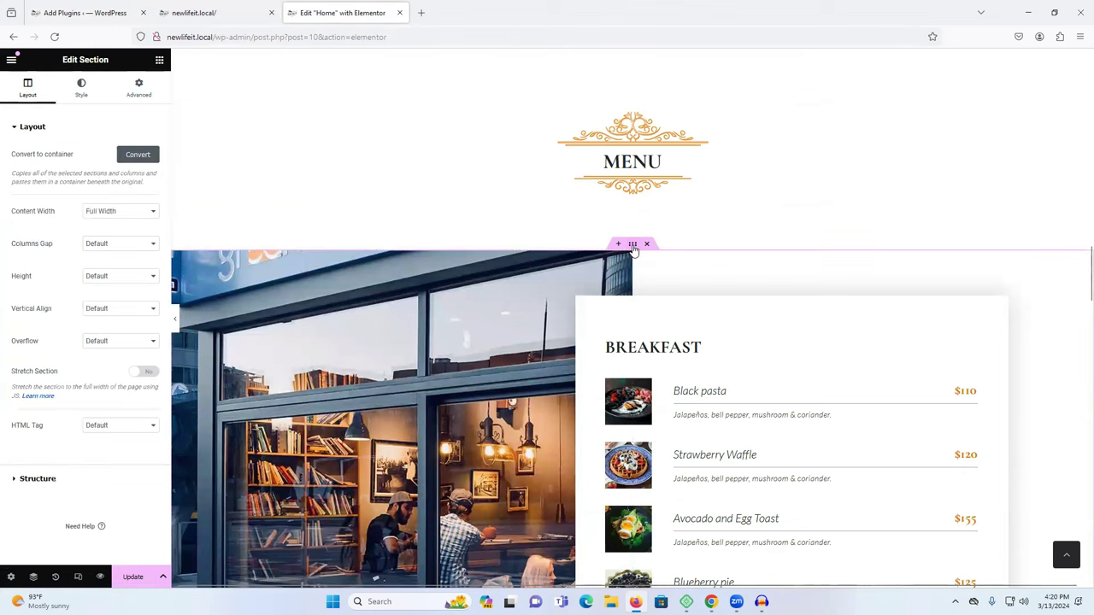
left_click(81, 86)
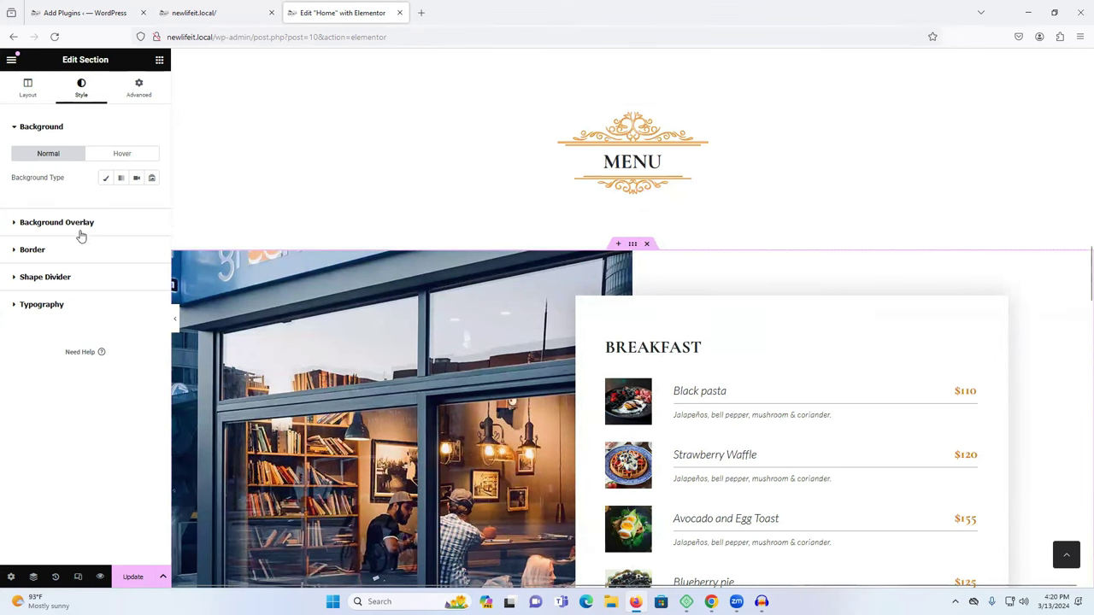
left_click(70, 224)
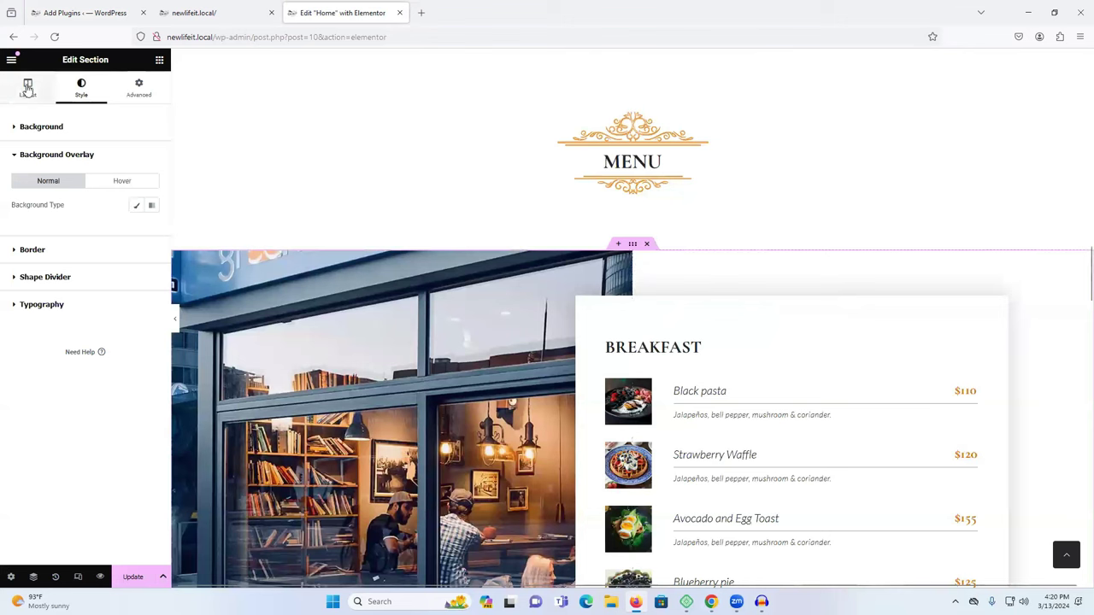
left_click(28, 88)
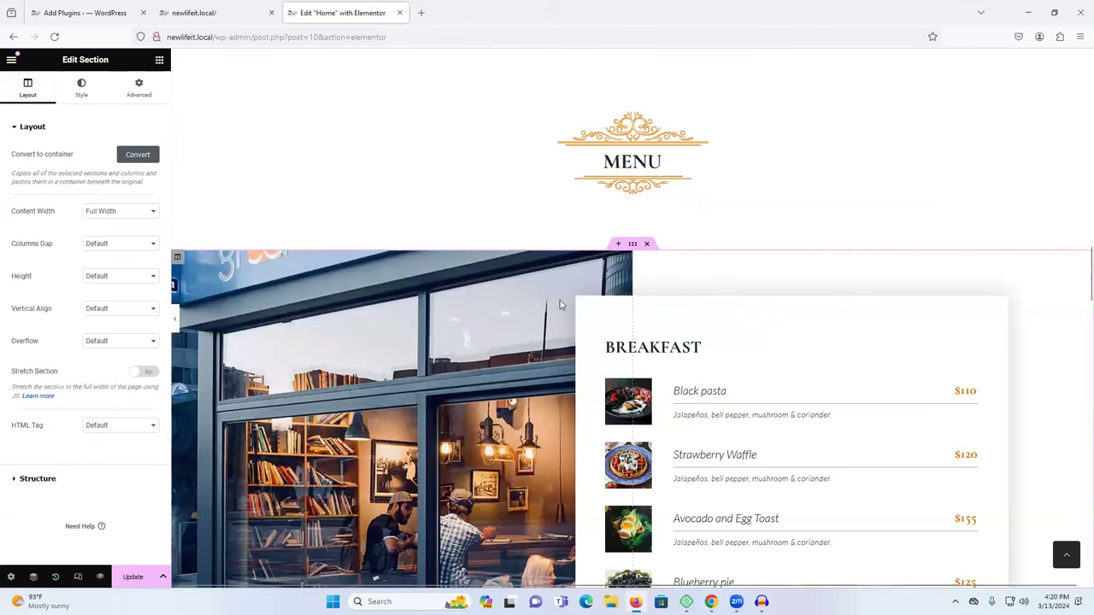
Step: Open the background style settings of the image column beside the Breakfast menu
left_click(177, 257)
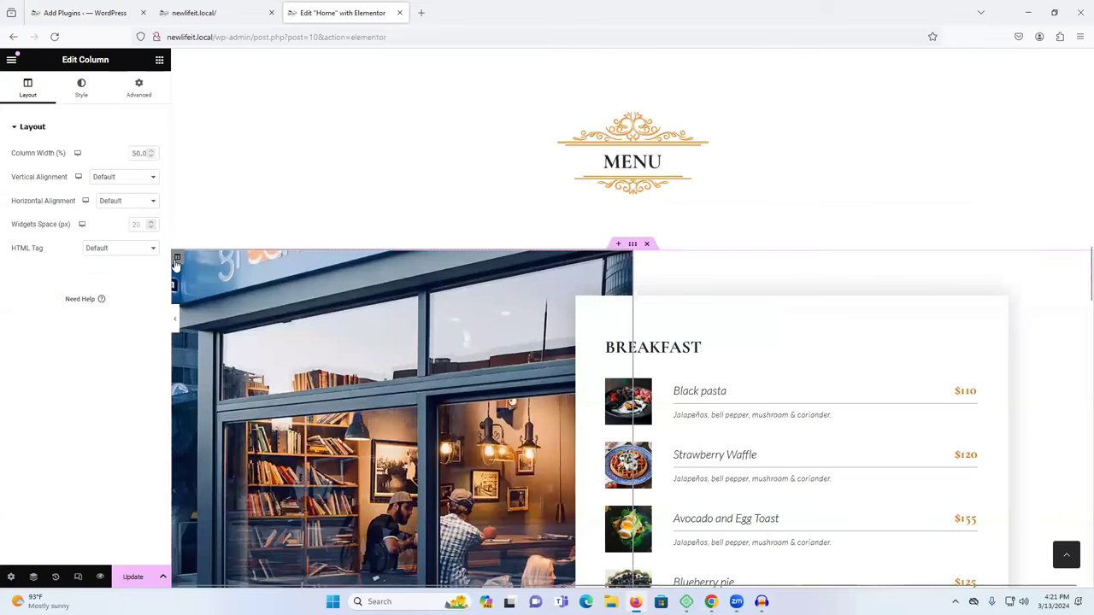
left_click(81, 88)
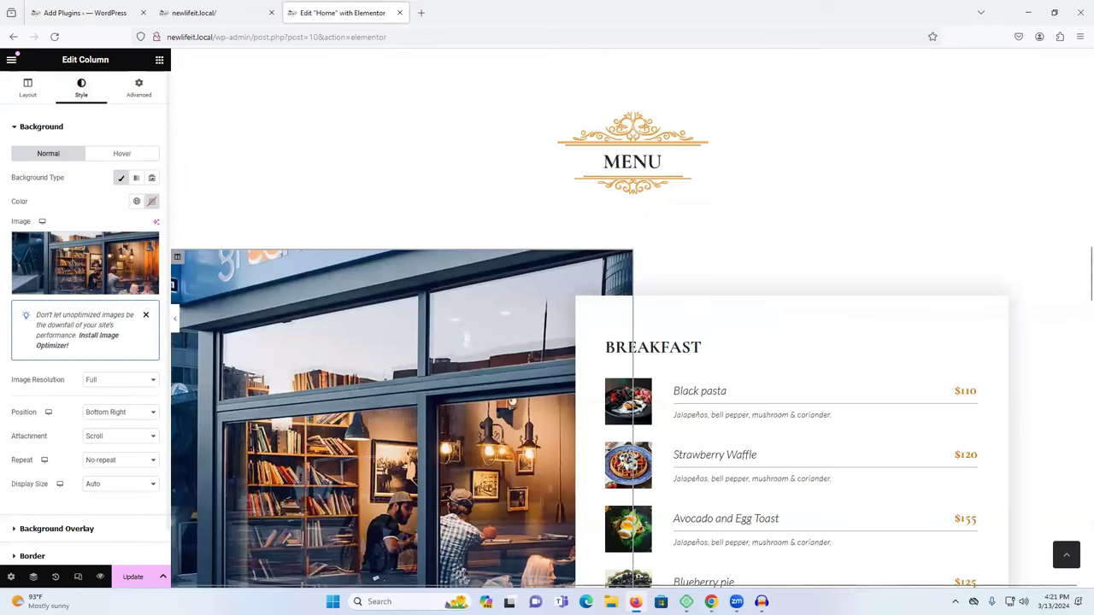
scroll(703, 124, "down", 3)
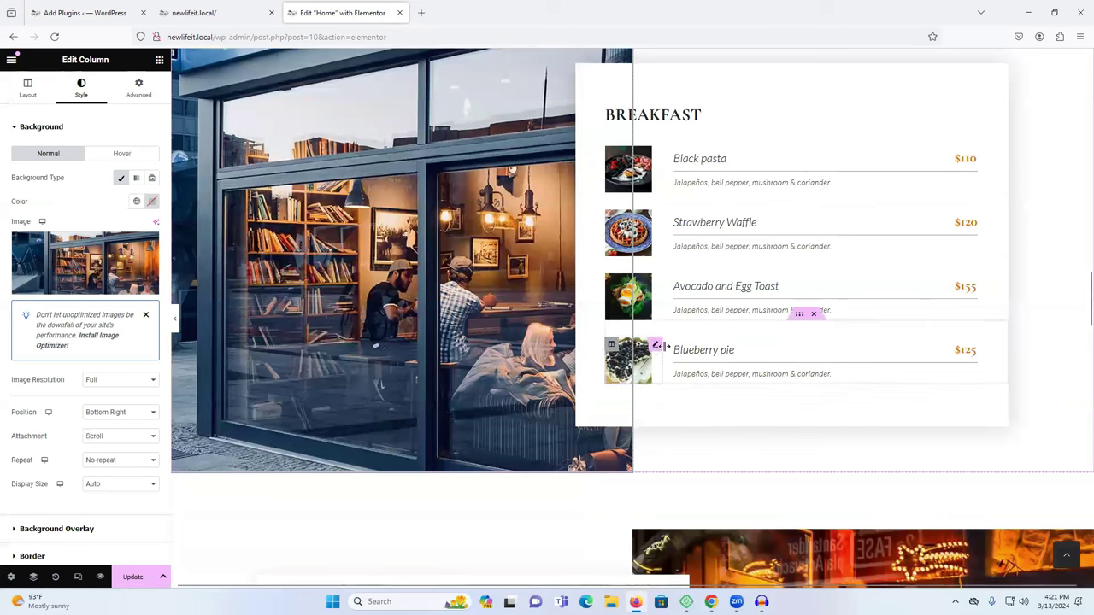
Step: Duplicate the Blueberry pie item twice at the end of the Breakfast menu
right_click(796, 321)
left_click(835, 363)
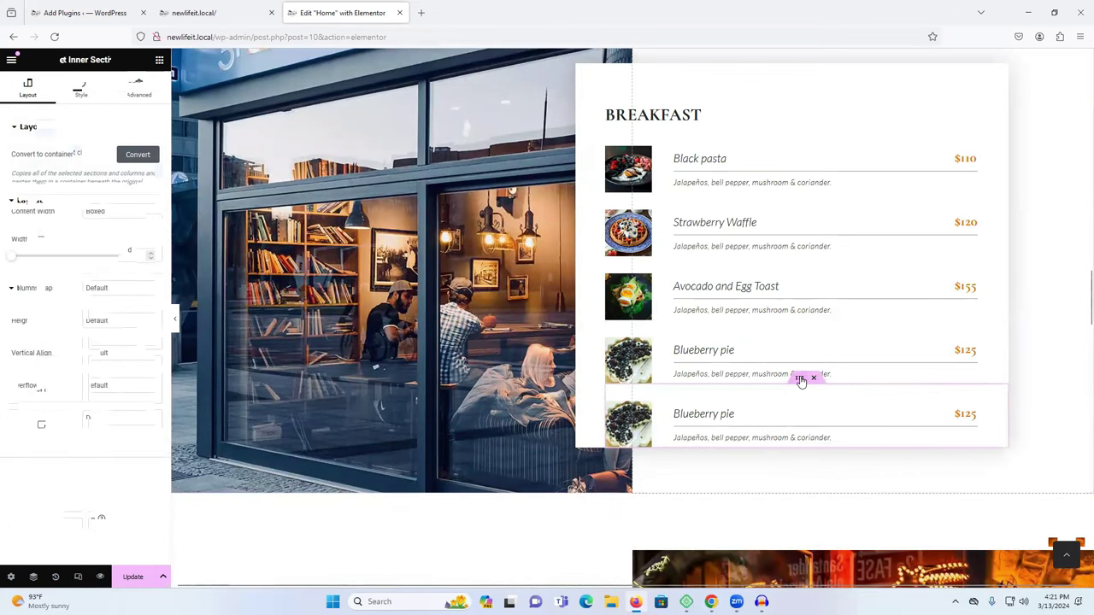
right_click(801, 381)
left_click(842, 364)
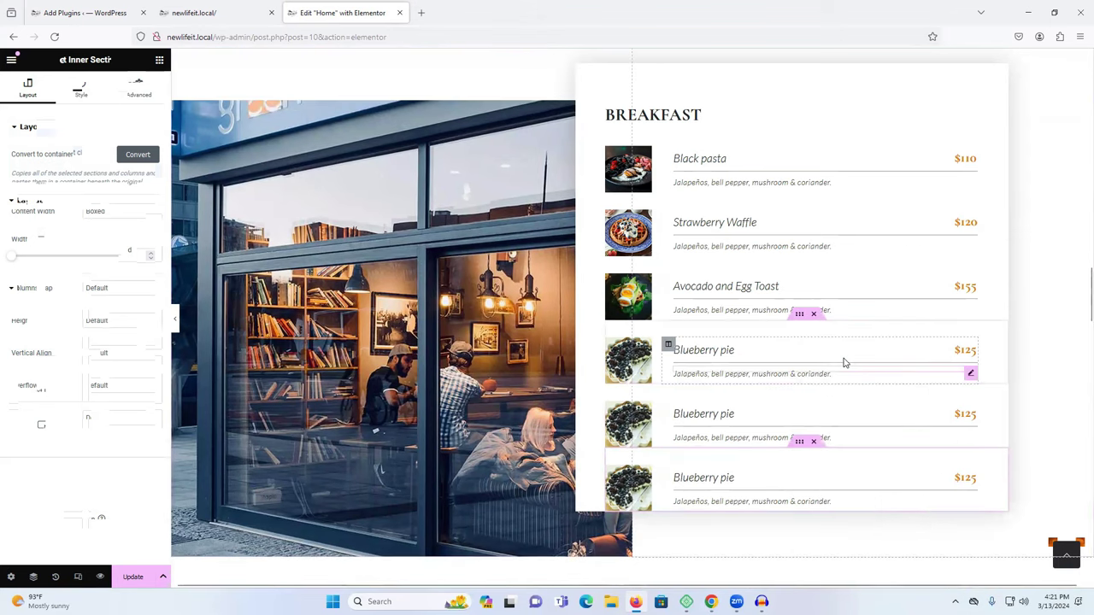
scroll(784, 401, "down", 5)
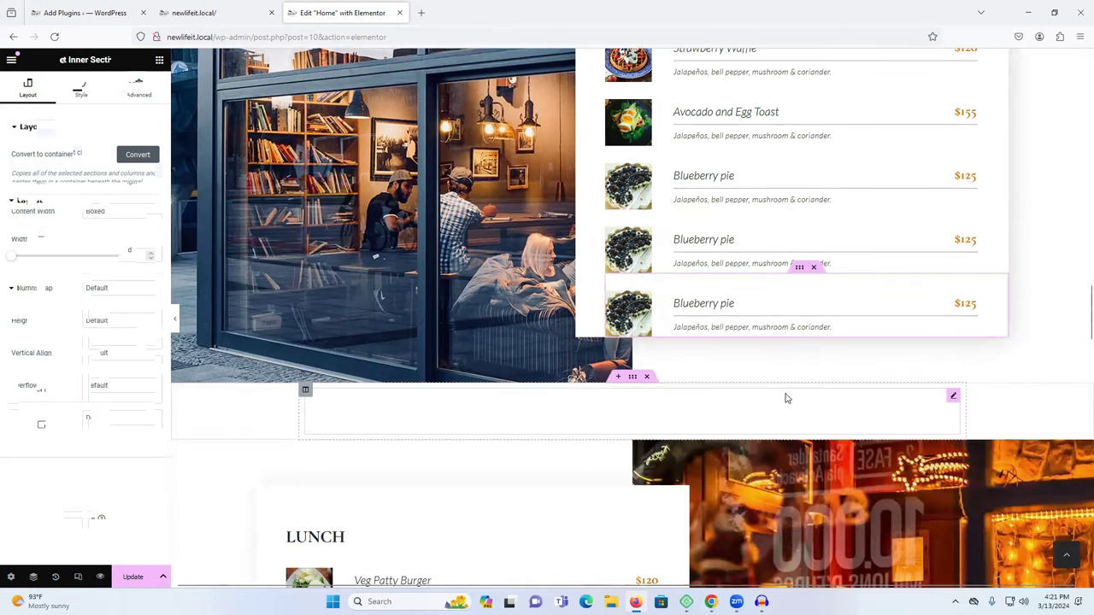
scroll(784, 394, "up", 5)
scroll(783, 392, "down", 5)
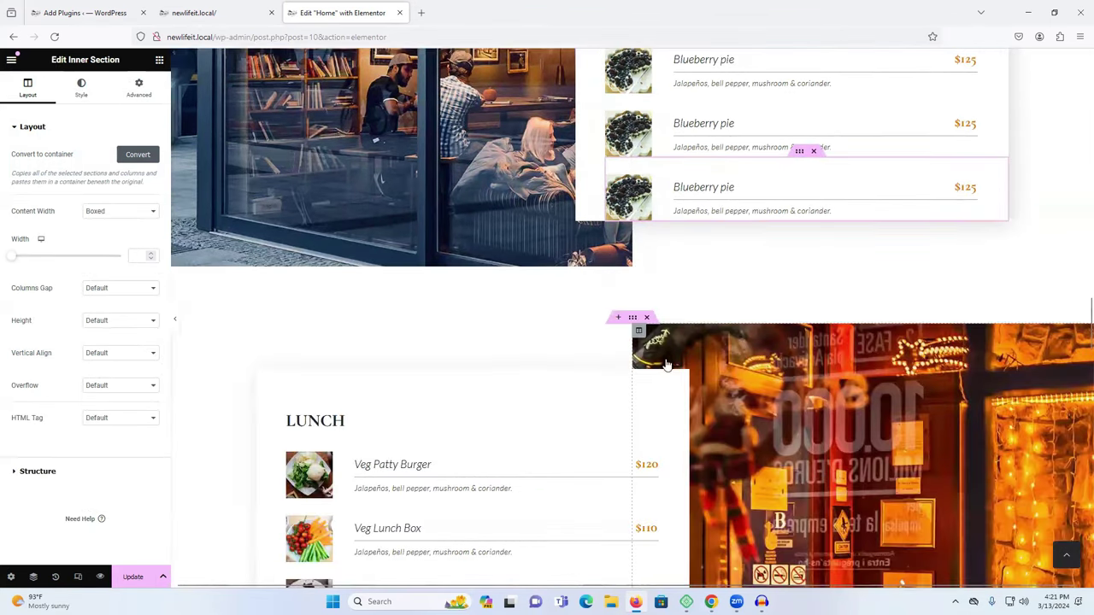
Step: Delete the two duplicated Blueberry pie items from the Breakfast menu
scroll(450, 405, "down", 3)
scroll(746, 379, "up", 7)
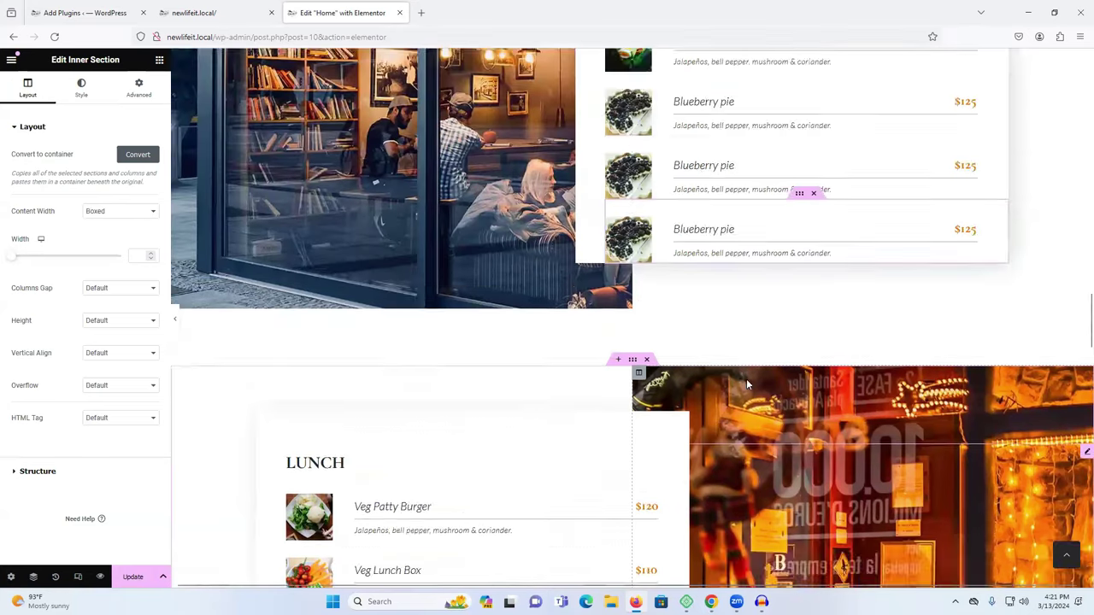
scroll(821, 446, "down", 1)
key("Delete")
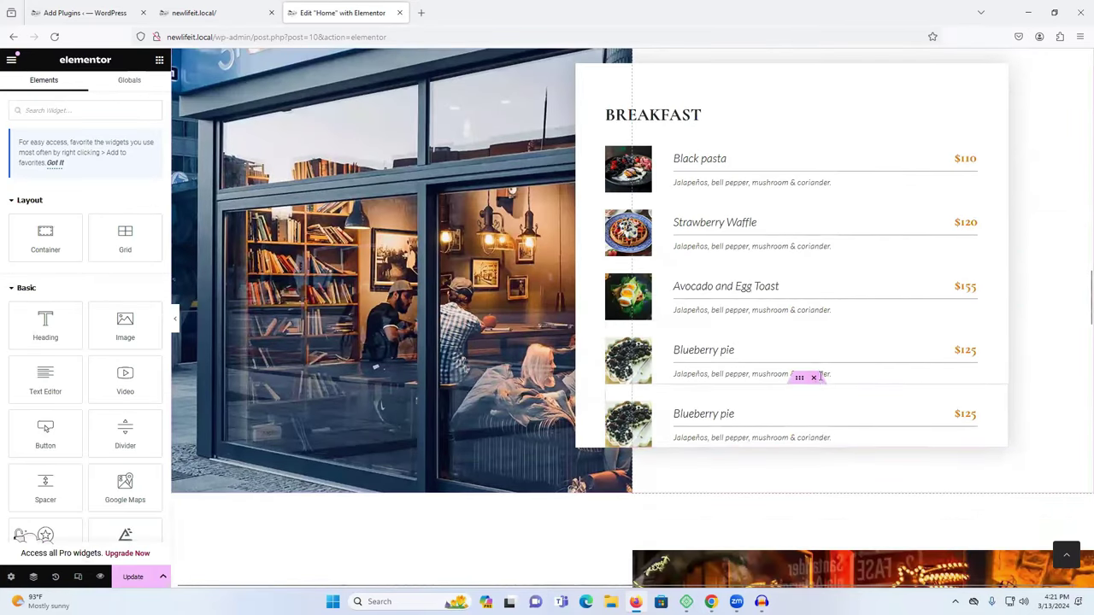
left_click(816, 377)
left_click(963, 350)
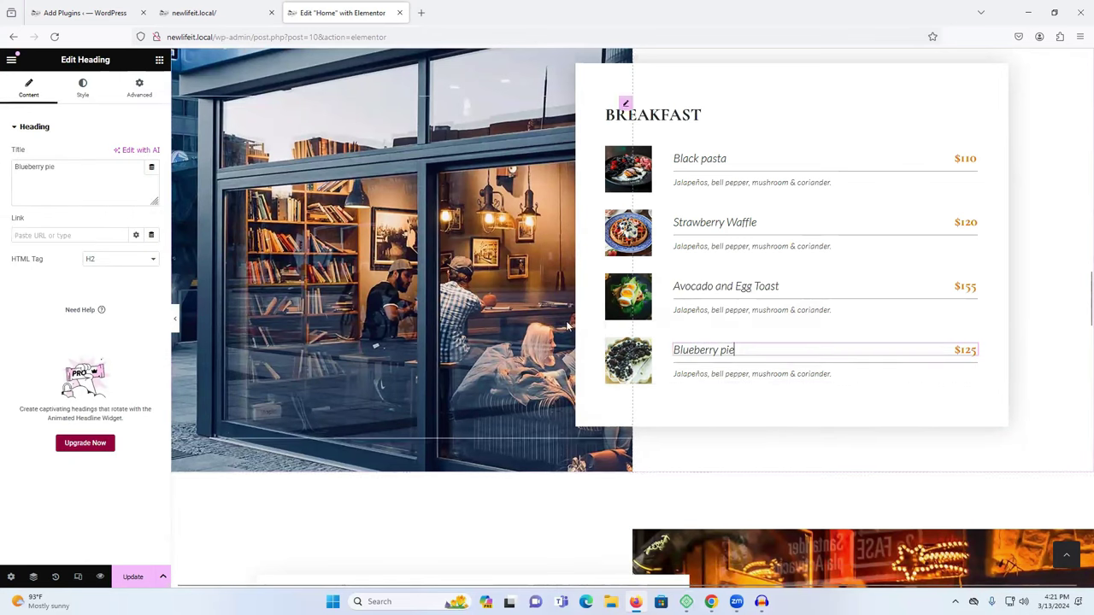
left_click(630, 298)
Step: Change the text of the VIEW ALL button below the Lunch menu to "ALL MANU" and clear its link
scroll(815, 393, "down", 8)
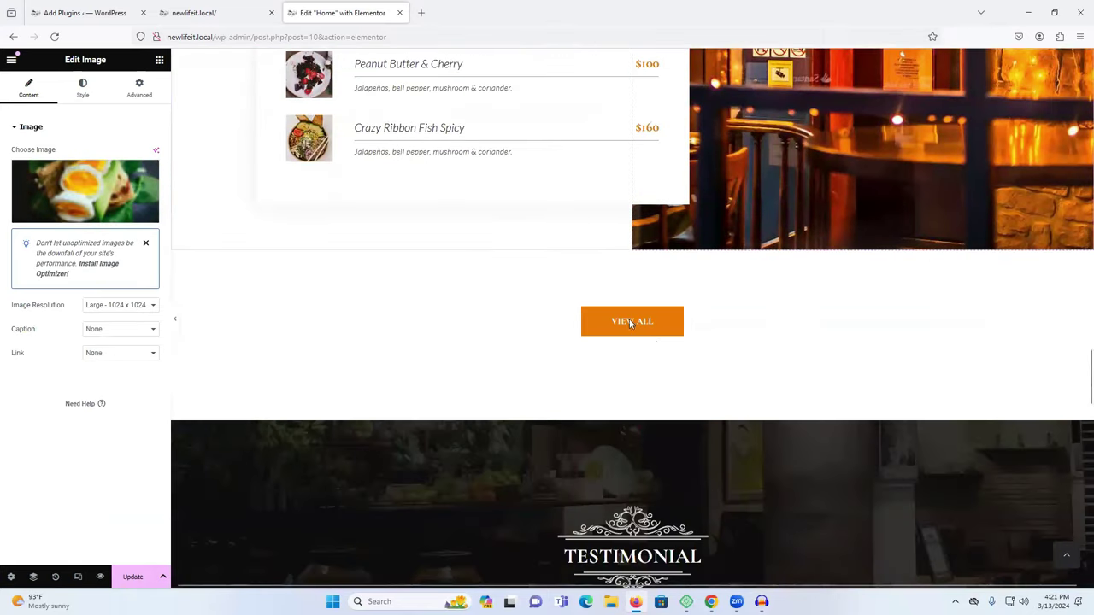
left_click(633, 301)
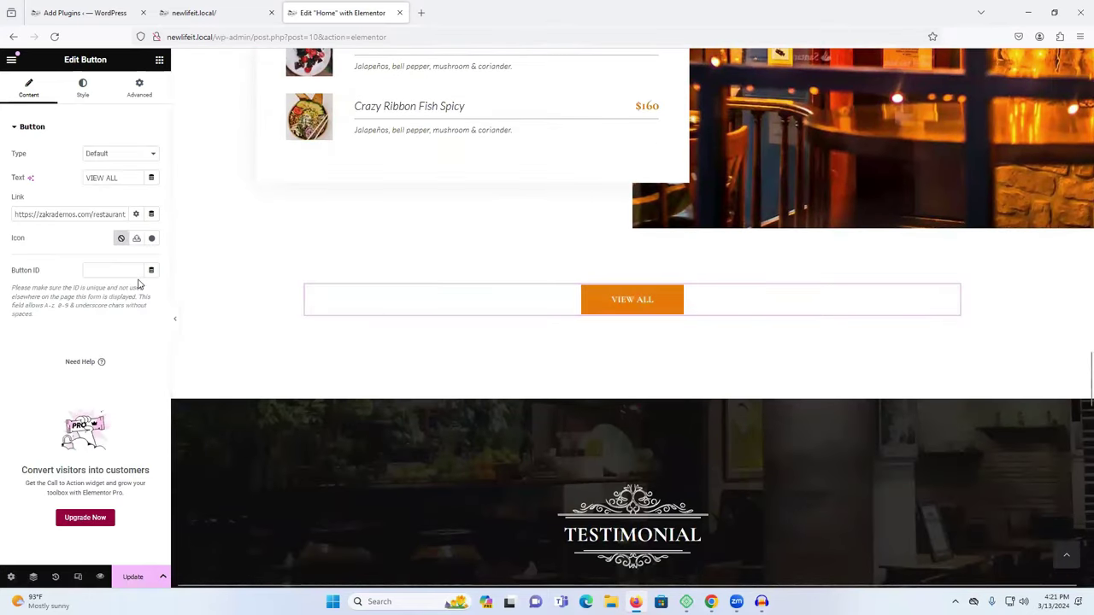
key("ctrl+a")
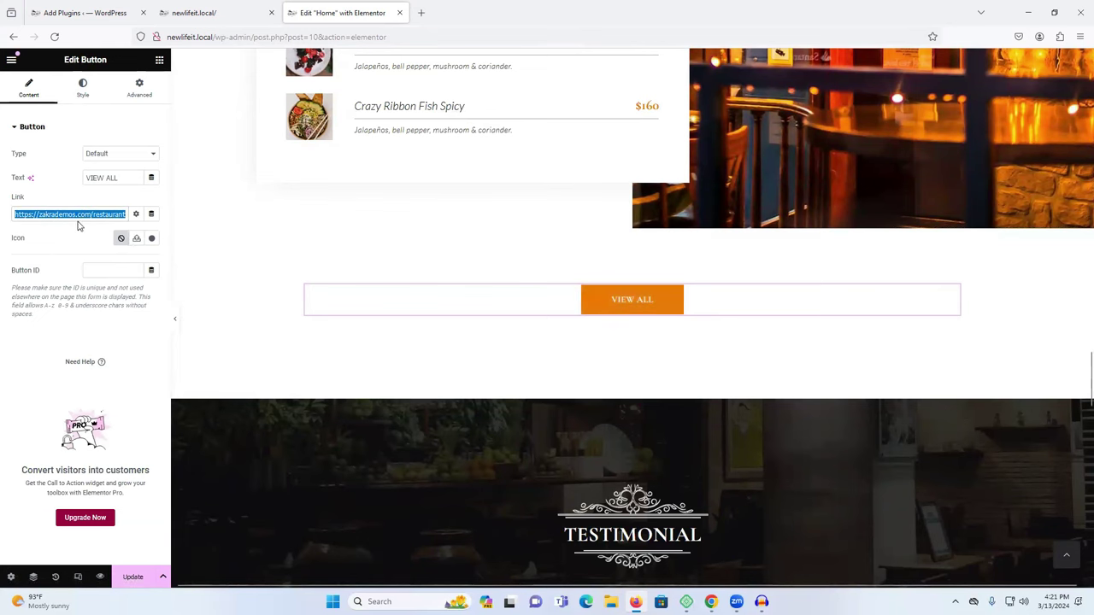
type("#")
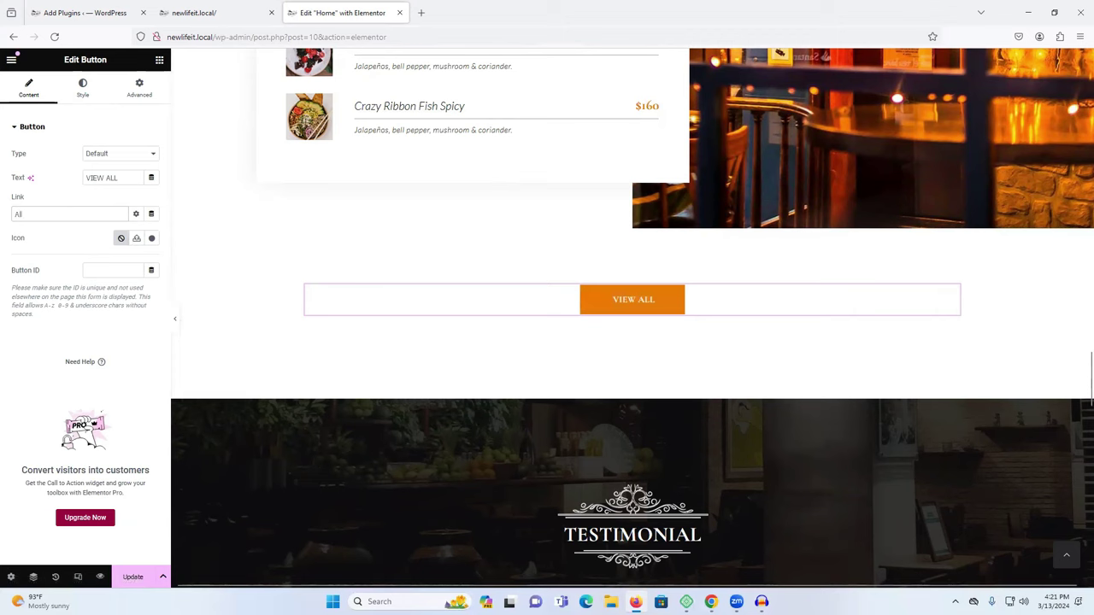
triple_click(99, 180)
double_click(89, 178)
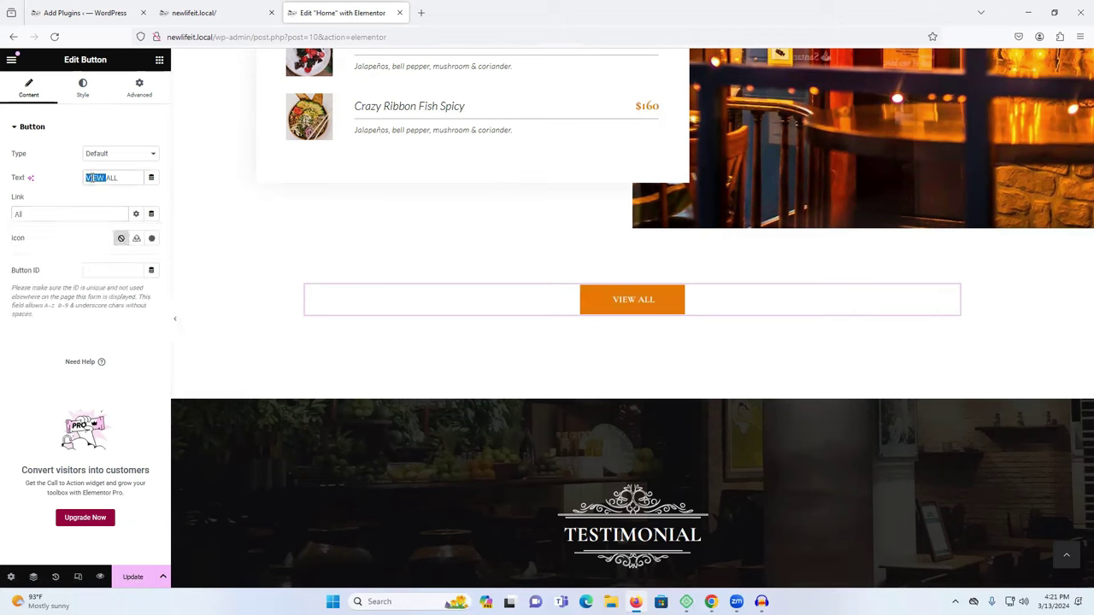
key("BackSpace")
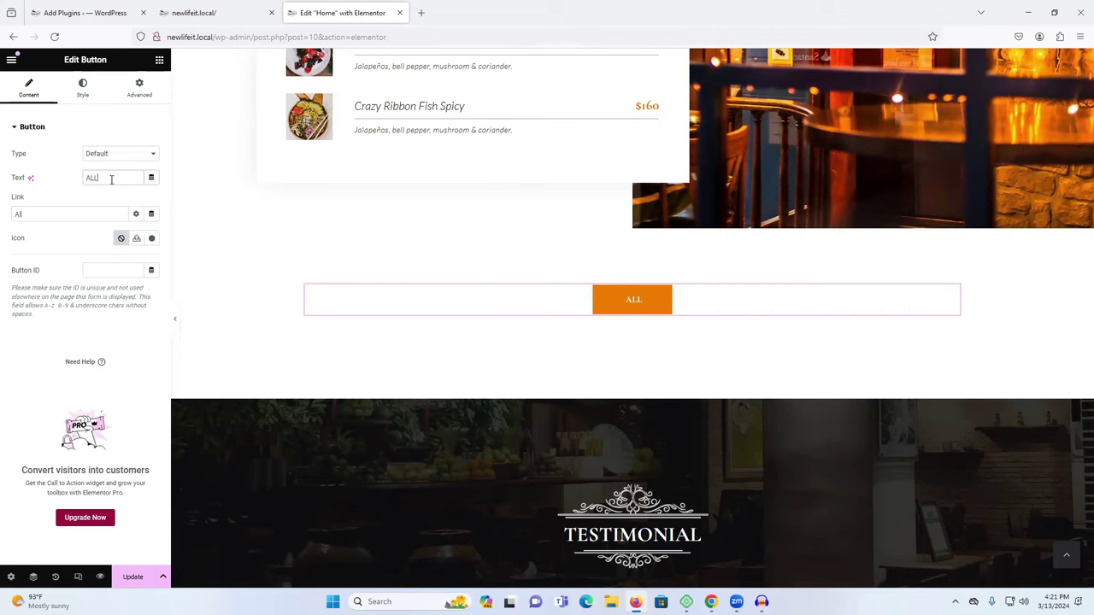
type("MANU")
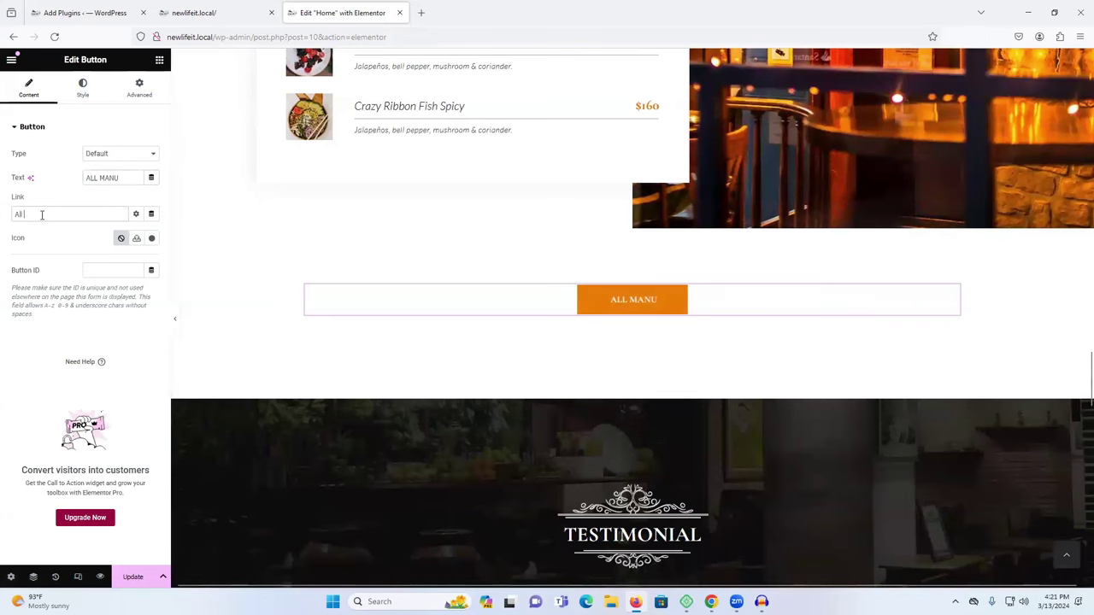
key("BackSpace")
Step: Delete the testimonial cards section and the Testimonial heading section
scroll(700, 367, "down", 4)
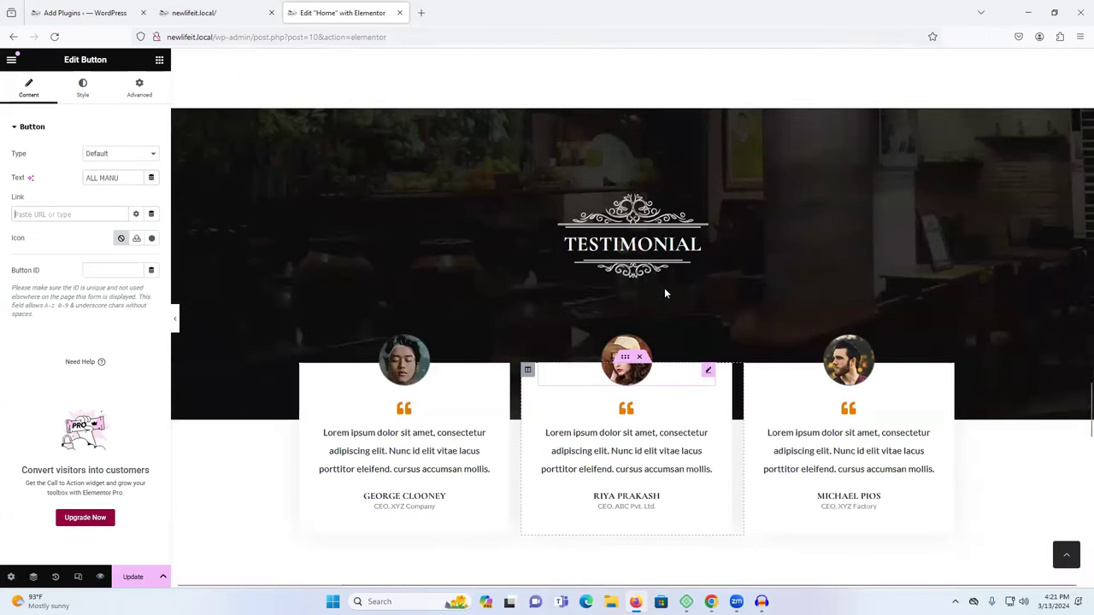
scroll(654, 359, "down", 5)
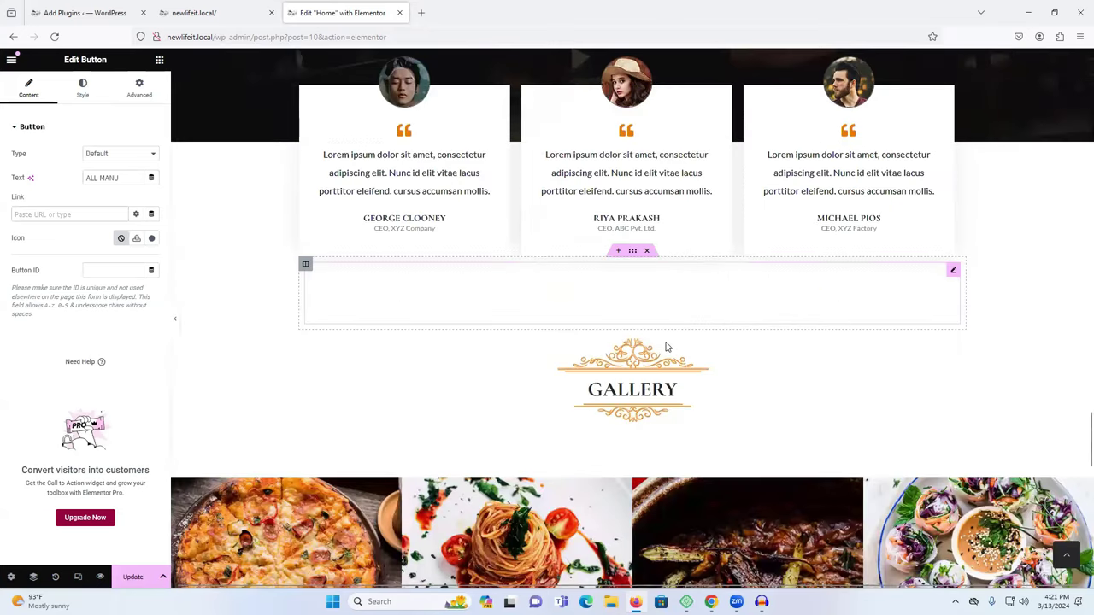
scroll(666, 345, "up", 4)
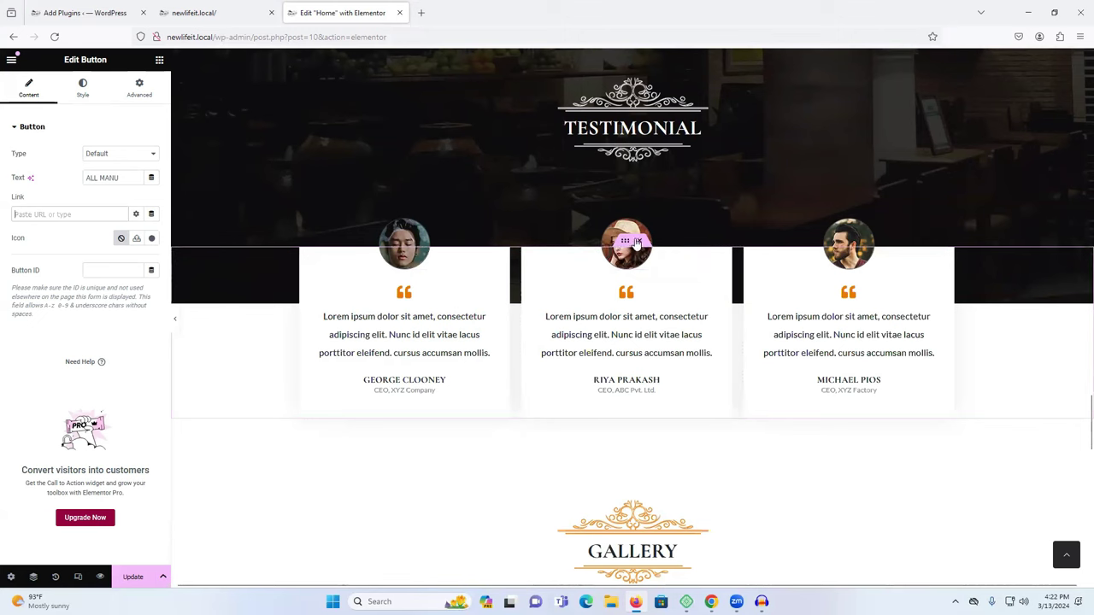
left_click(638, 240)
scroll(615, 272, "up", 2)
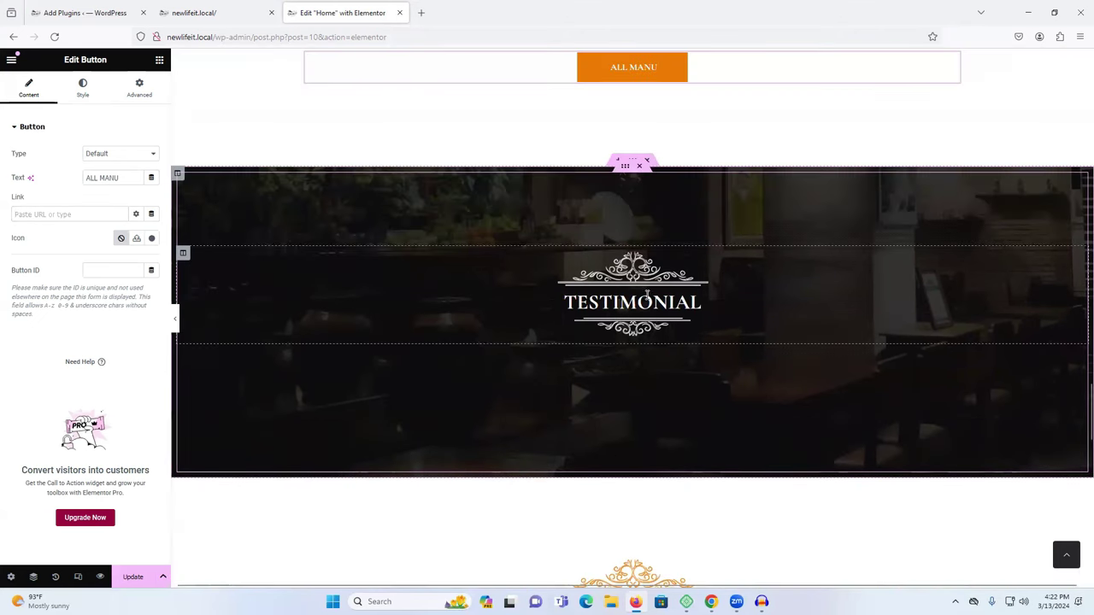
left_click(647, 164)
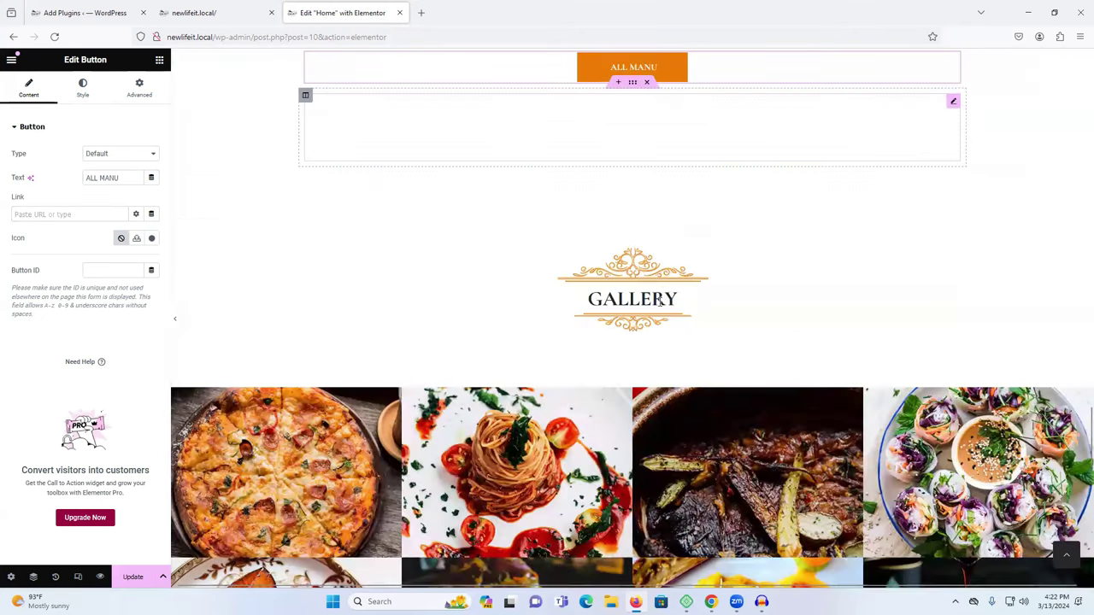
Step: Examine the food gallery's images and the media items in its gallery editor, leaving the gallery as it is
scroll(660, 301, "down", 2)
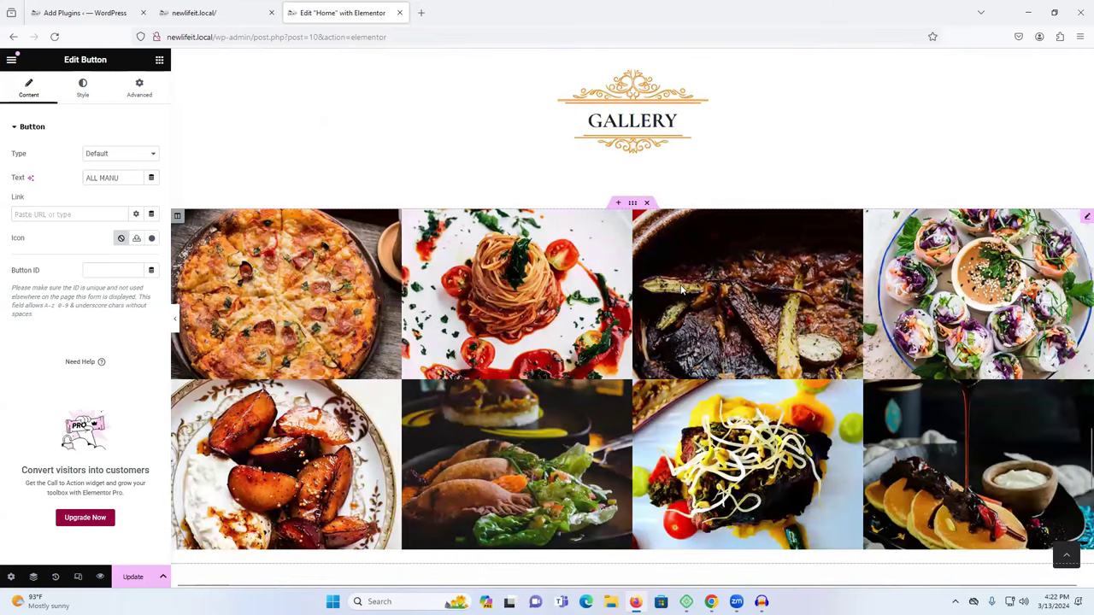
scroll(681, 290, "down", 5)
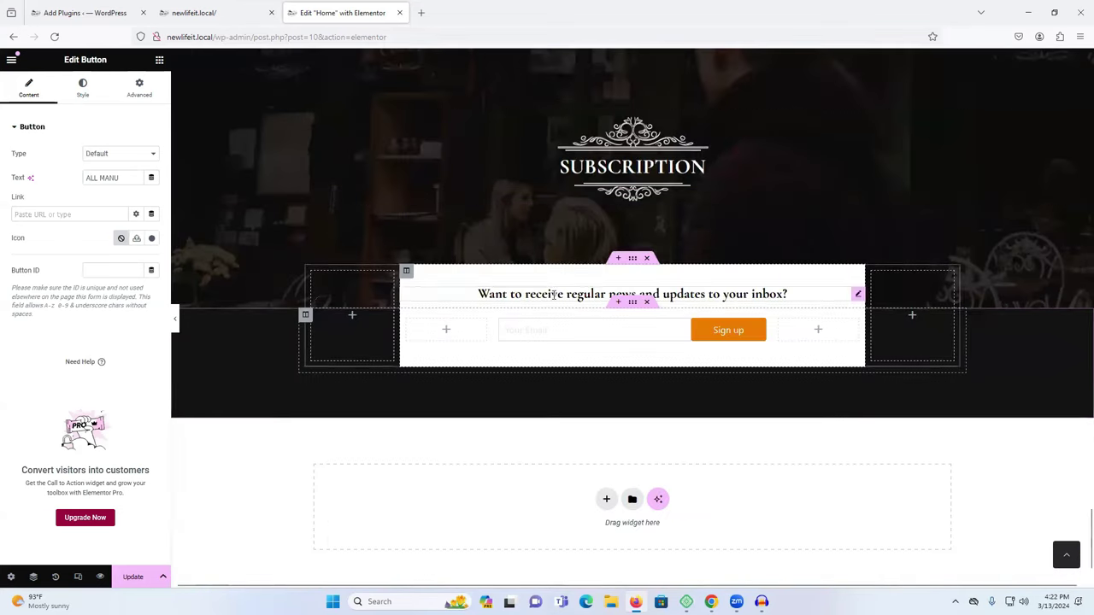
scroll(676, 282, "up", 5)
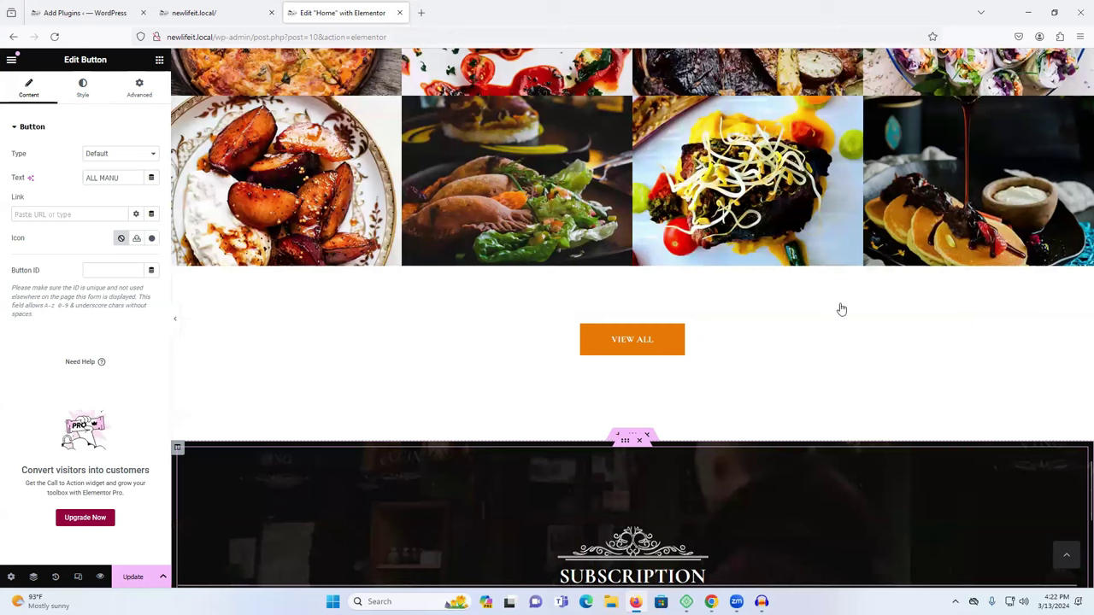
scroll(691, 355, "up", 4)
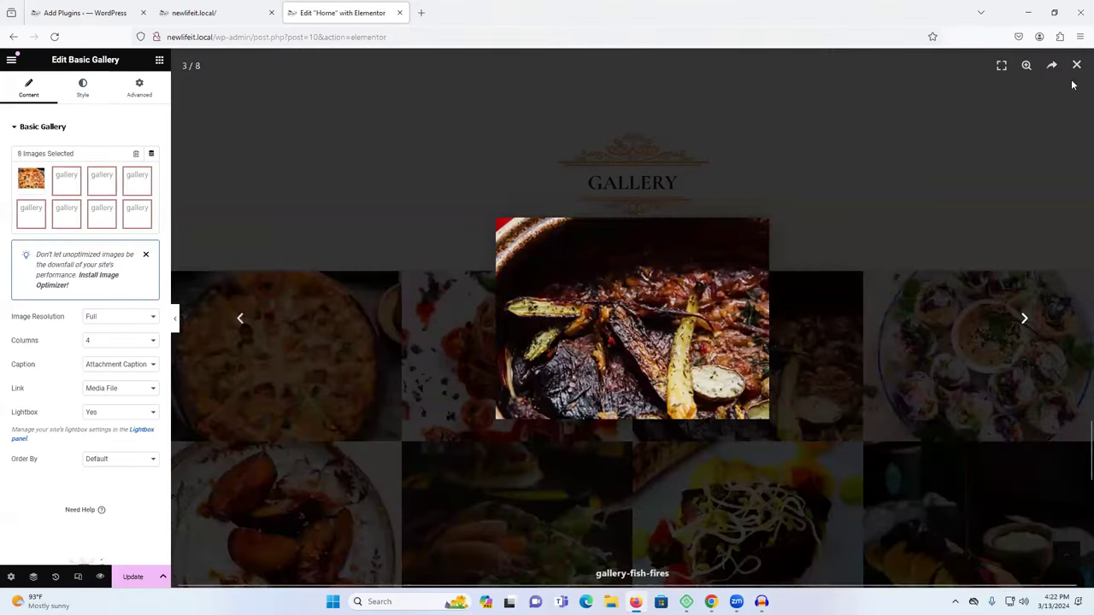
left_click(392, 312)
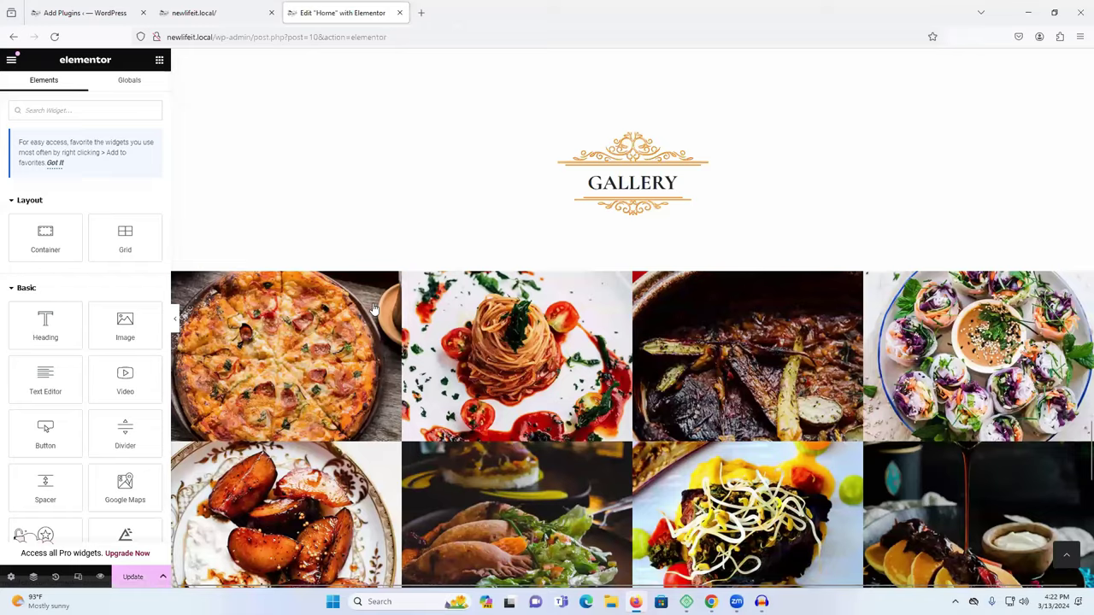
left_click(372, 302)
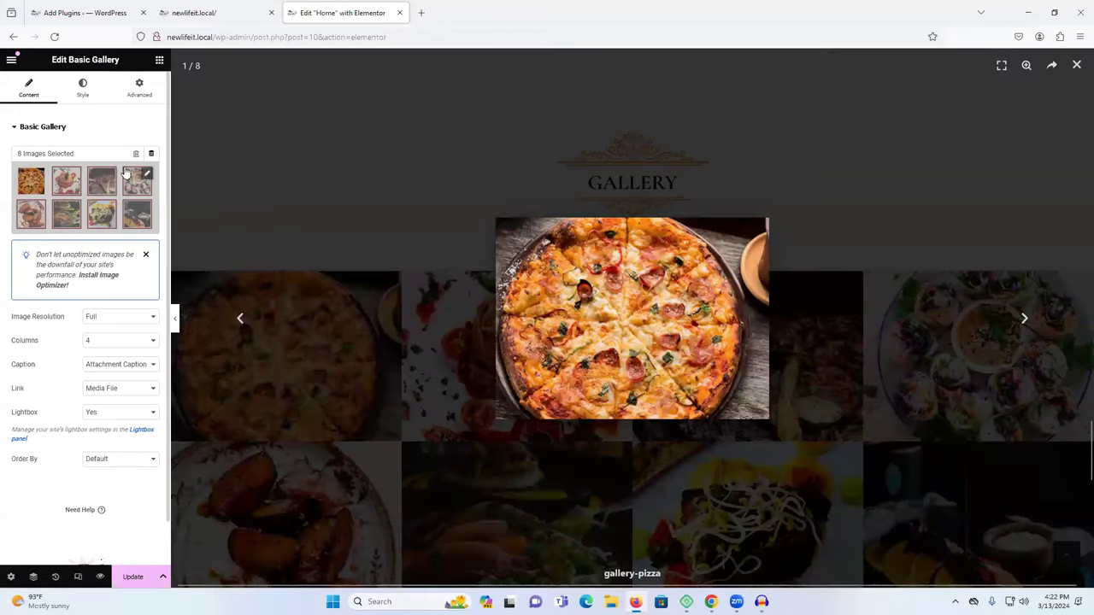
left_click(147, 175)
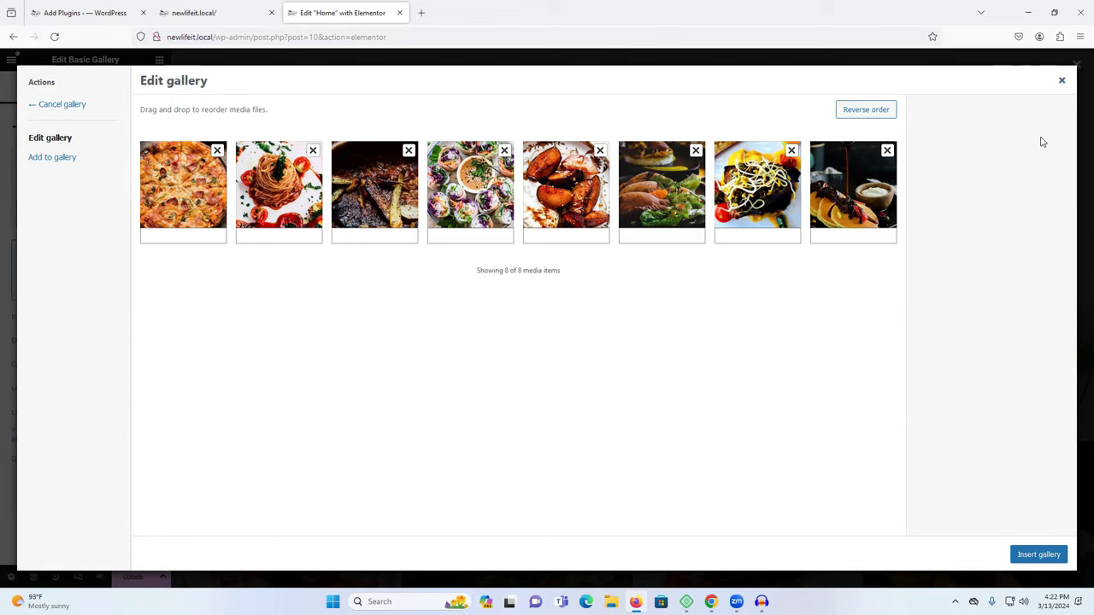
left_click(1062, 82)
left_click(913, 130)
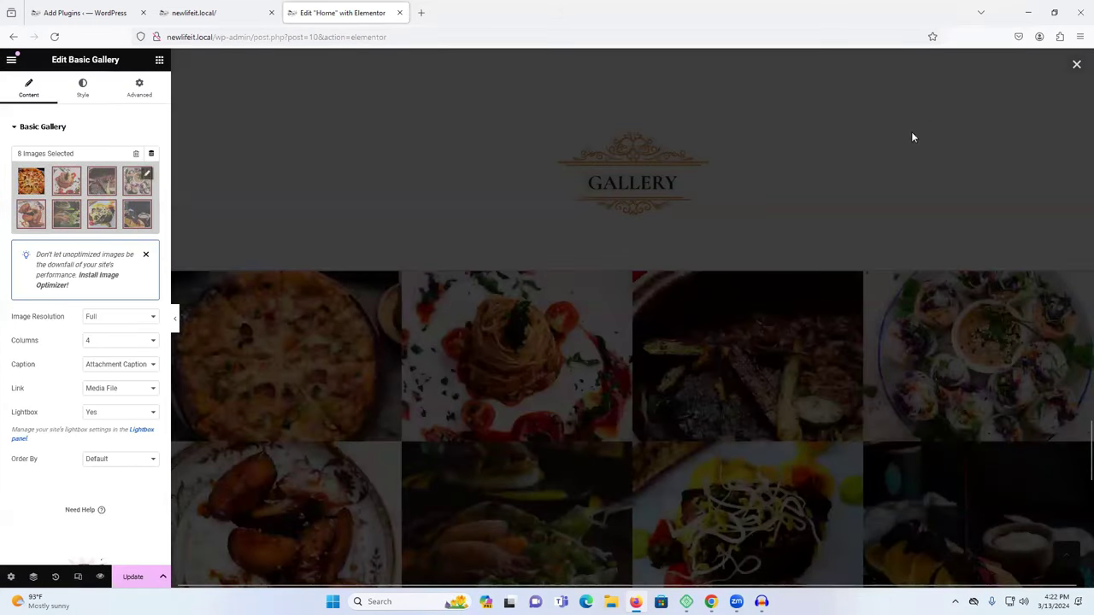
Step: Review the rest of the page down to the footer and update the home page
scroll(659, 313, "down", 4)
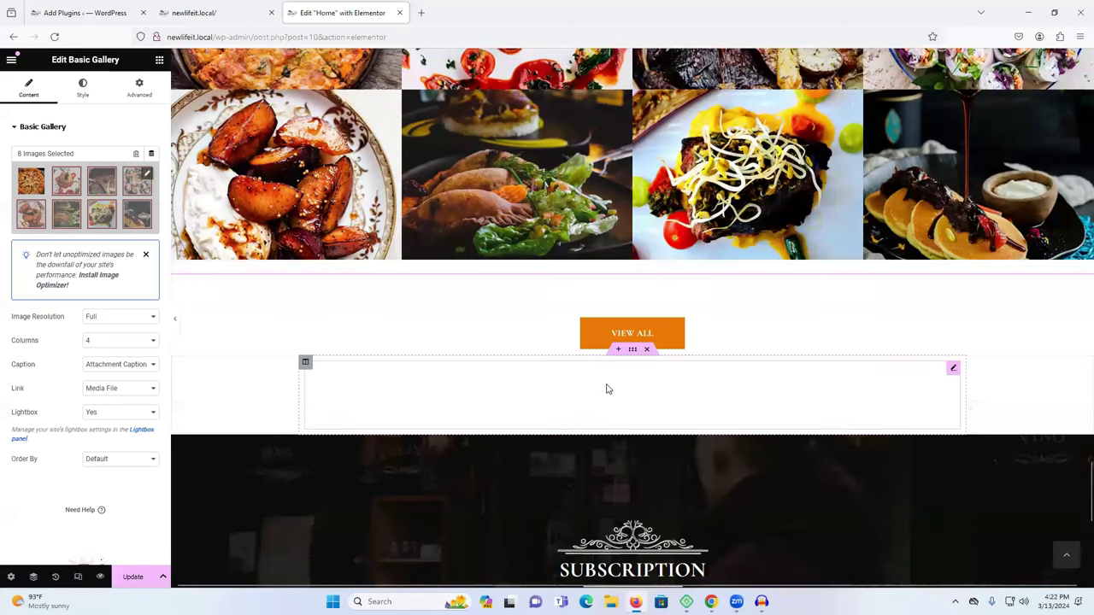
scroll(188, 555, "down", 5)
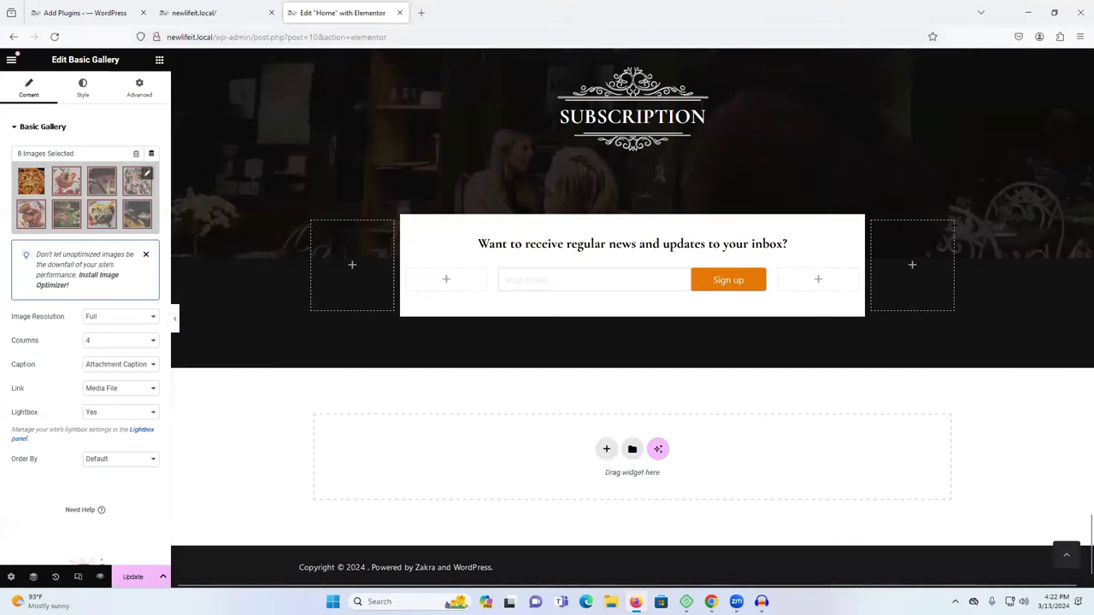
scroll(471, 429, "up", 4)
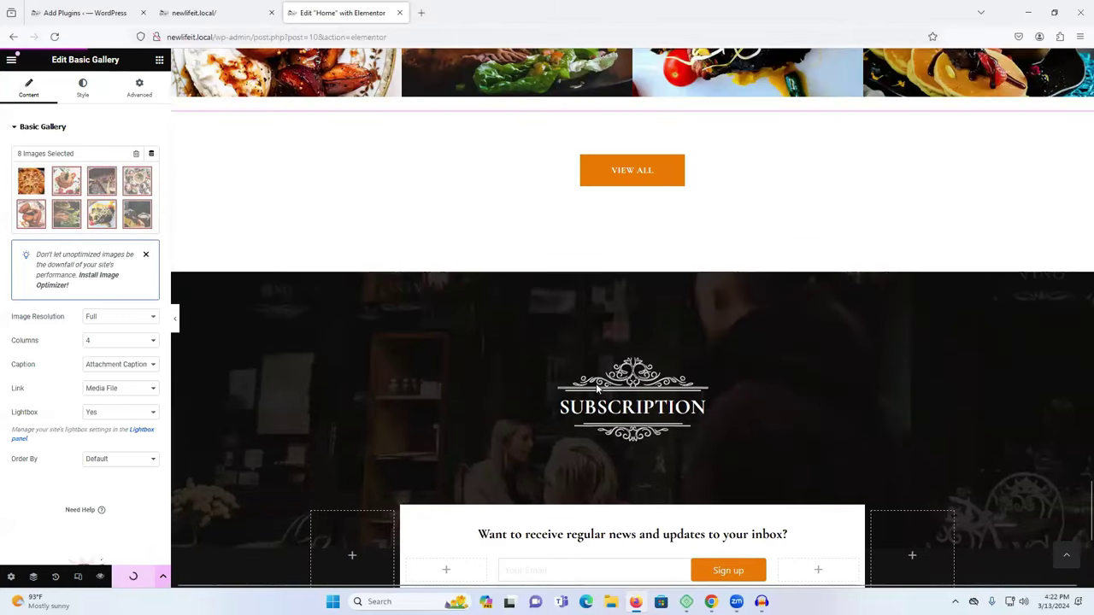
scroll(683, 288, "up", 2)
scroll(683, 288, "up", 3)
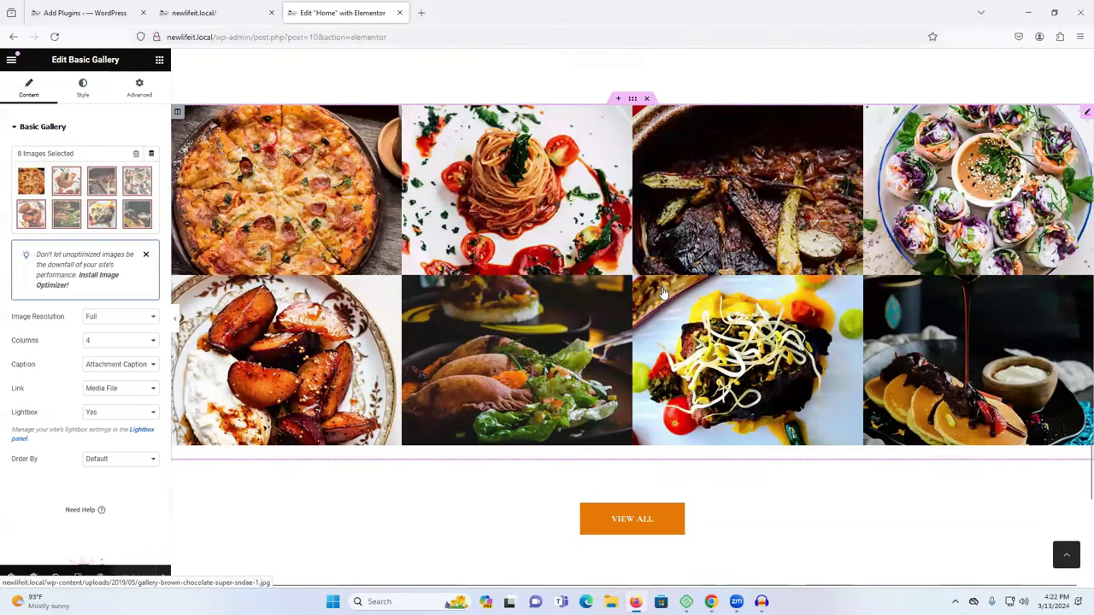
Step: Delete the empty spacer section between the ALL MANU button and the Gallery heading, and update the page
scroll(658, 396, "up", 5)
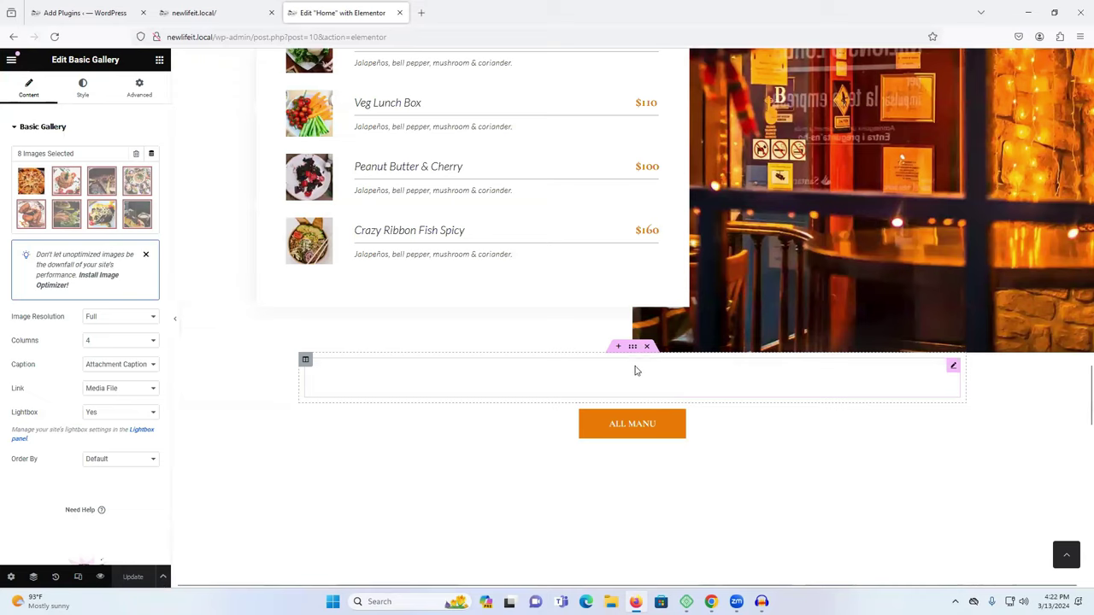
scroll(635, 370, "down", 2)
left_click(649, 329)
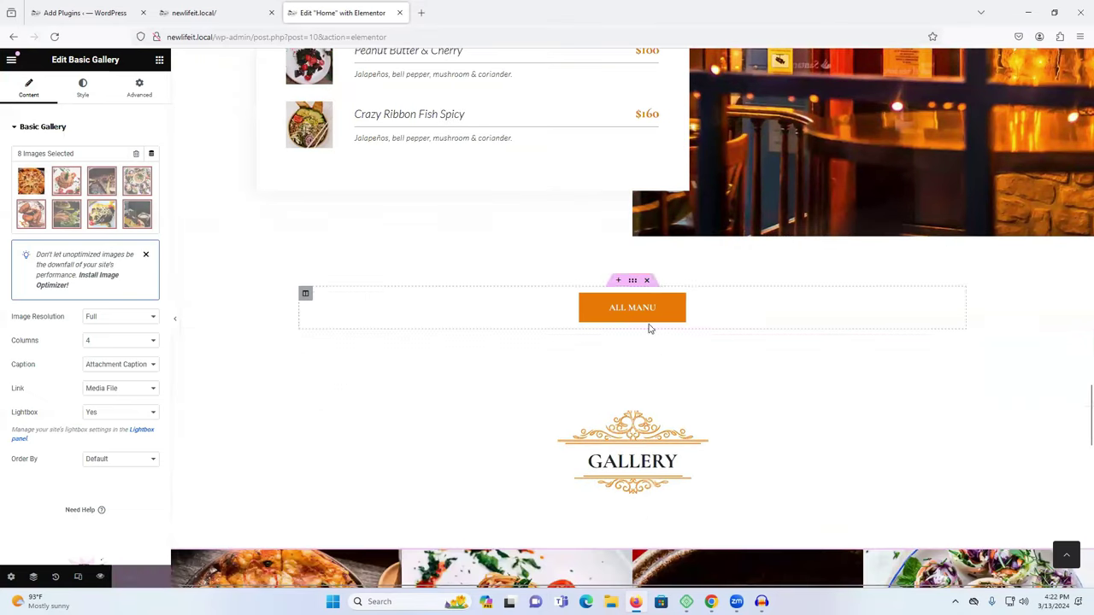
left_click(133, 577)
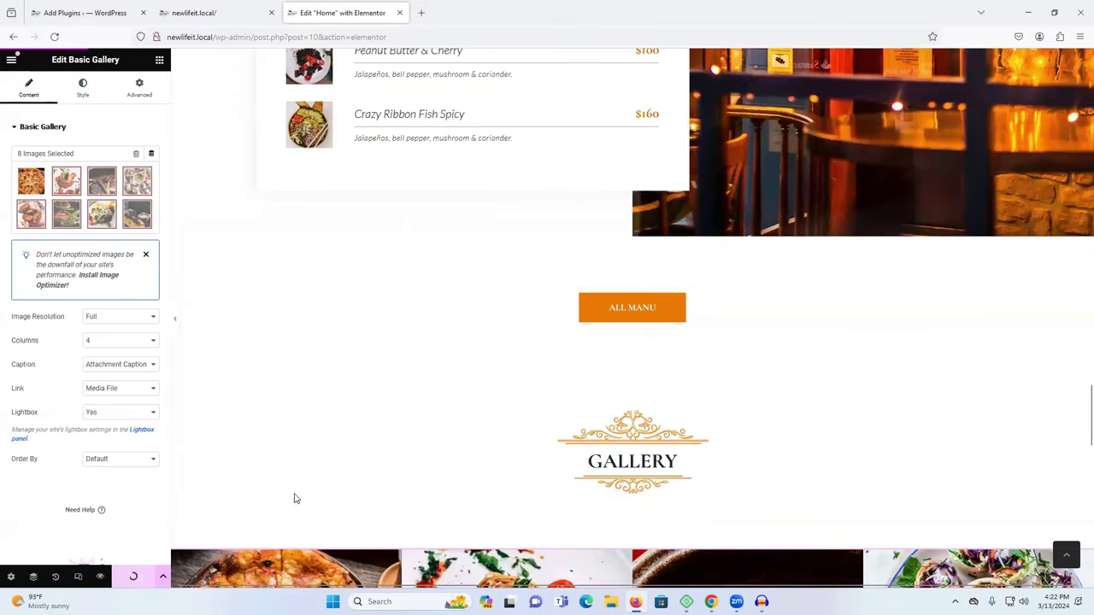
scroll(597, 368, "up", 3)
scroll(597, 367, "up", 5)
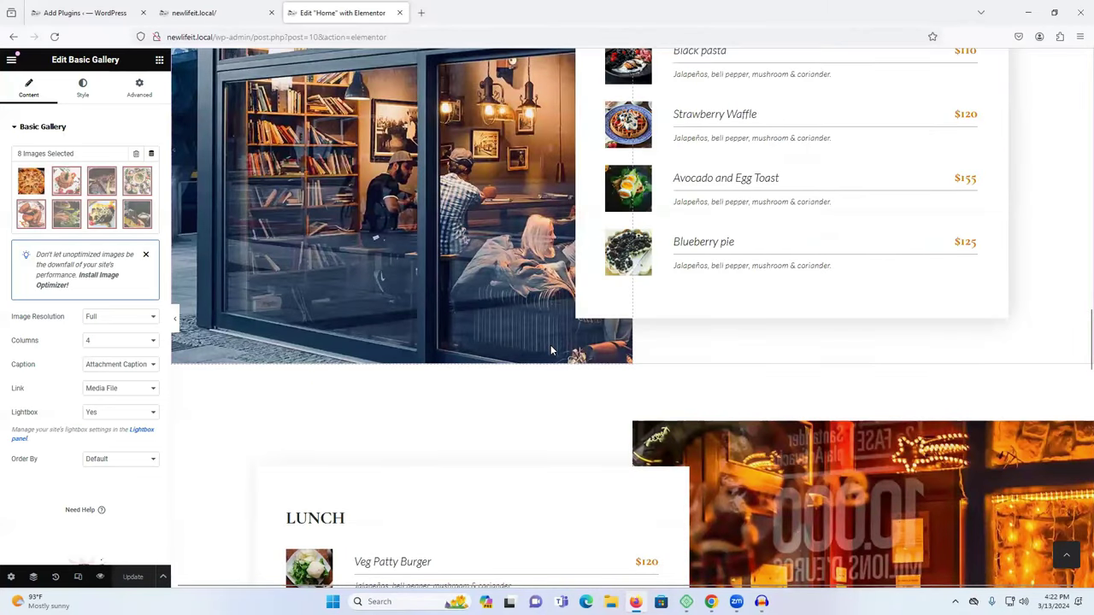
Step: Review the home page from the menu sections up to the header, and leave the Elementor editor
scroll(550, 344, "up", 5)
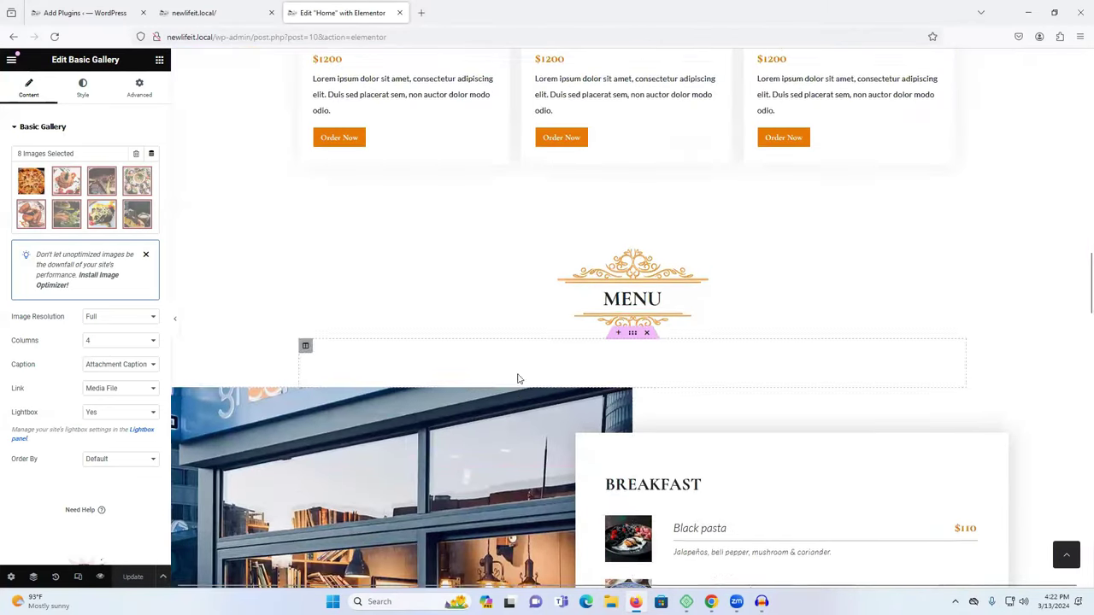
scroll(518, 379, "up", 8)
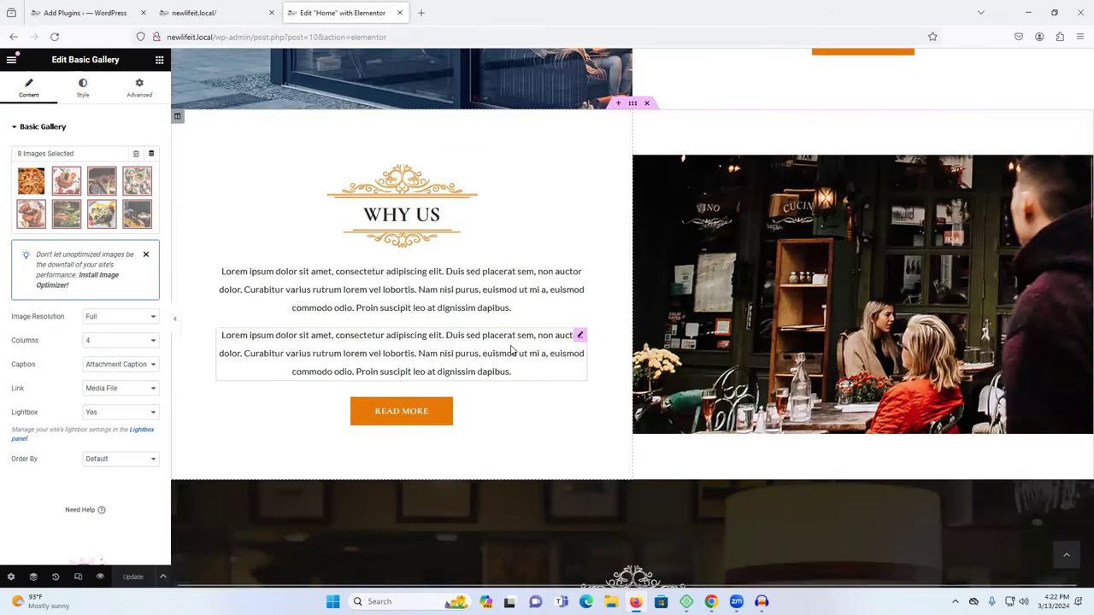
scroll(511, 351, "up", 2)
scroll(511, 350, "up", 3)
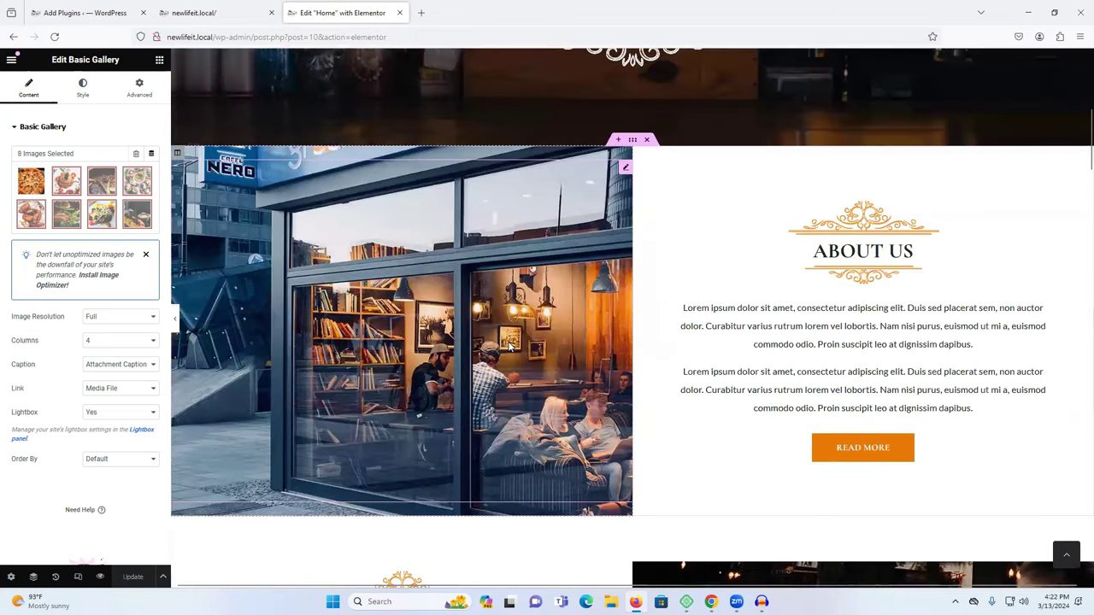
scroll(508, 340, "up", 6)
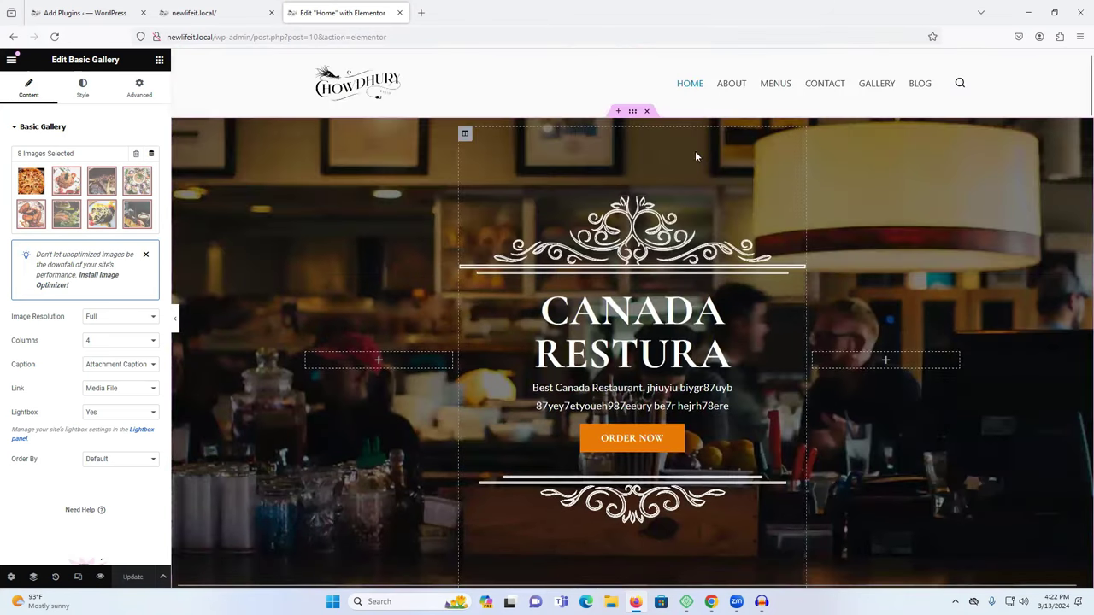
left_click(13, 36)
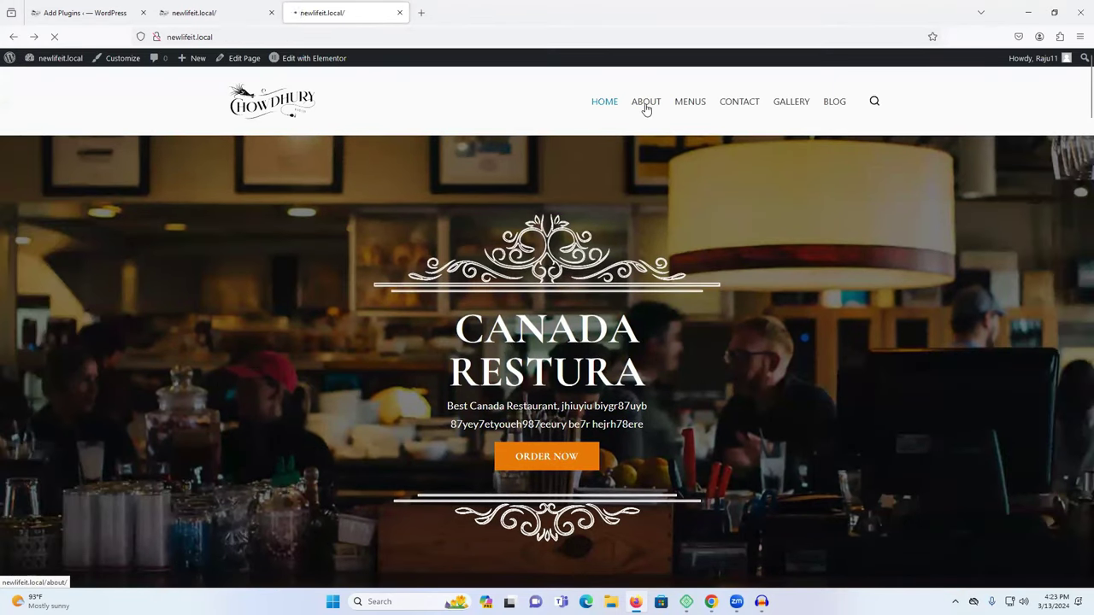
Step: View the site's About page and open it for editing with Elementor
left_click(646, 101)
scroll(621, 276, "down", 2)
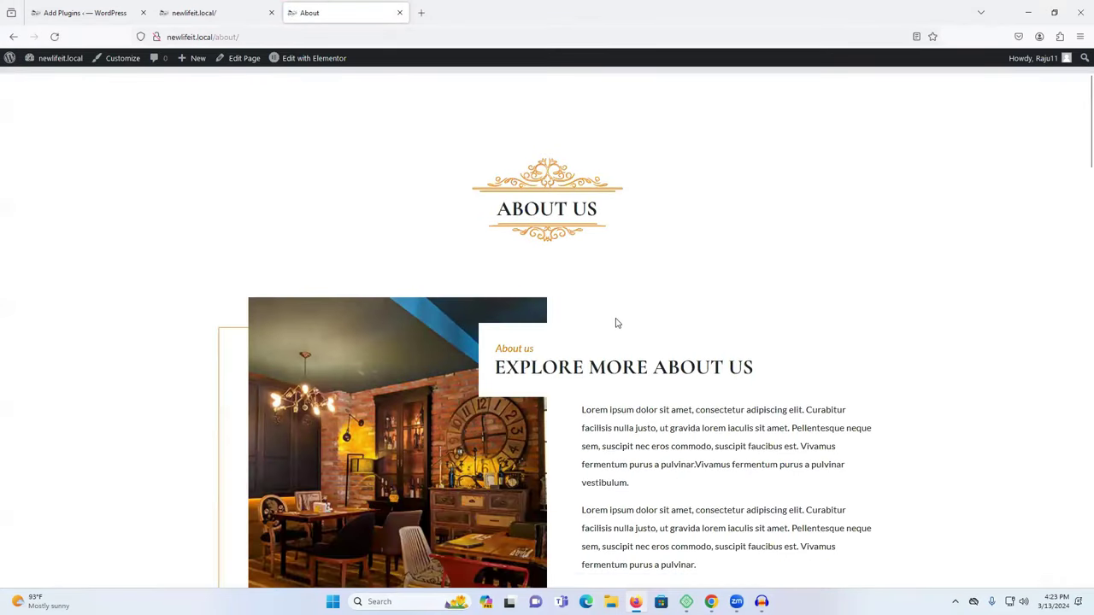
scroll(617, 323, "down", 2)
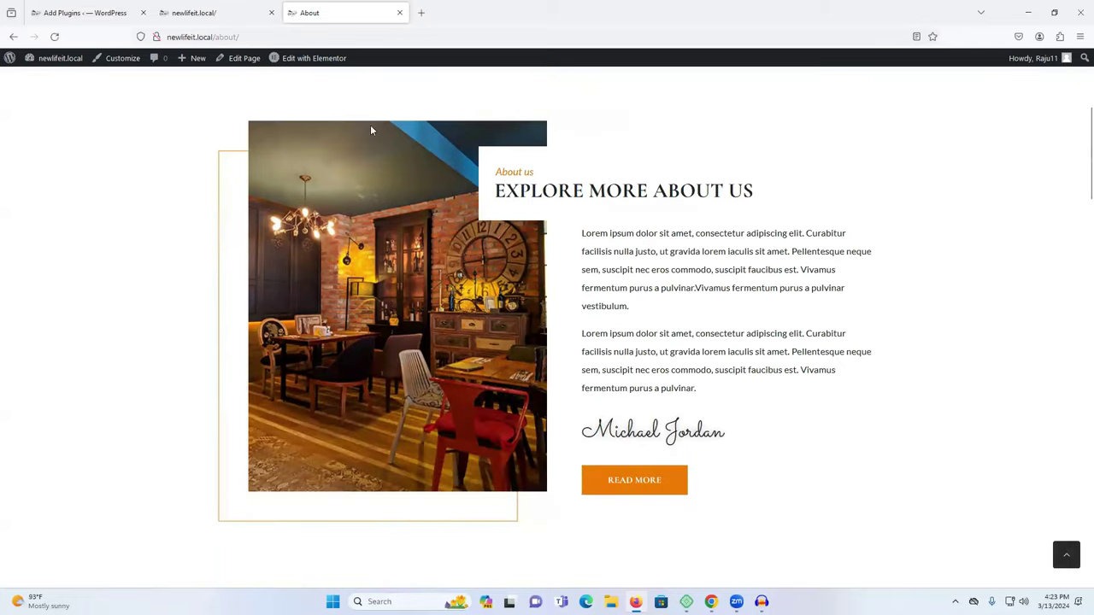
left_click(314, 58)
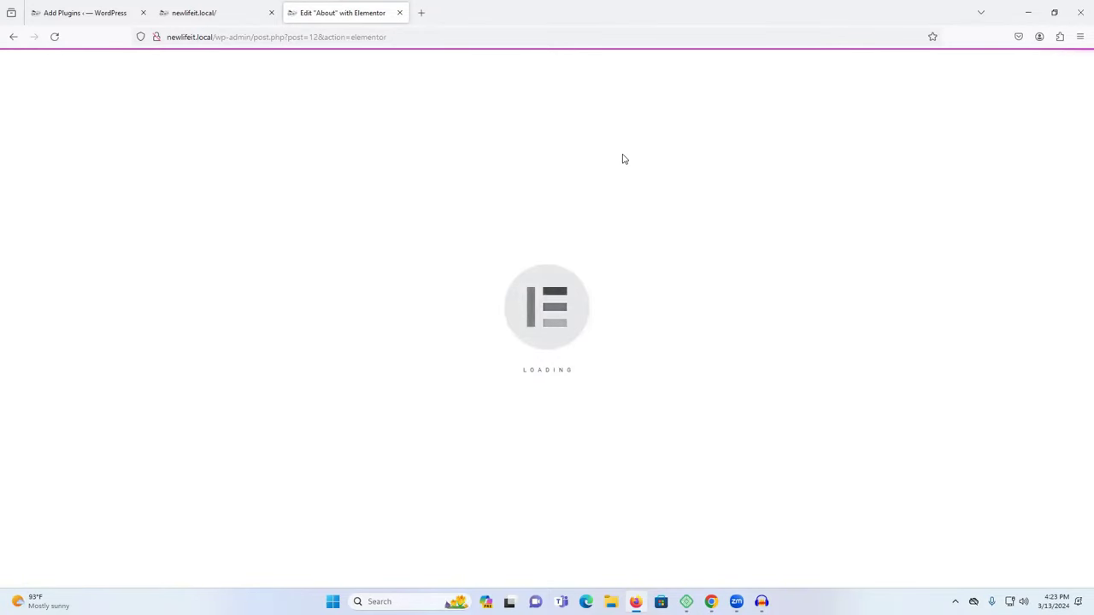
Step: Activate the WooCommerce plugin and return to the About page in the Elementor editor
left_click(81, 13)
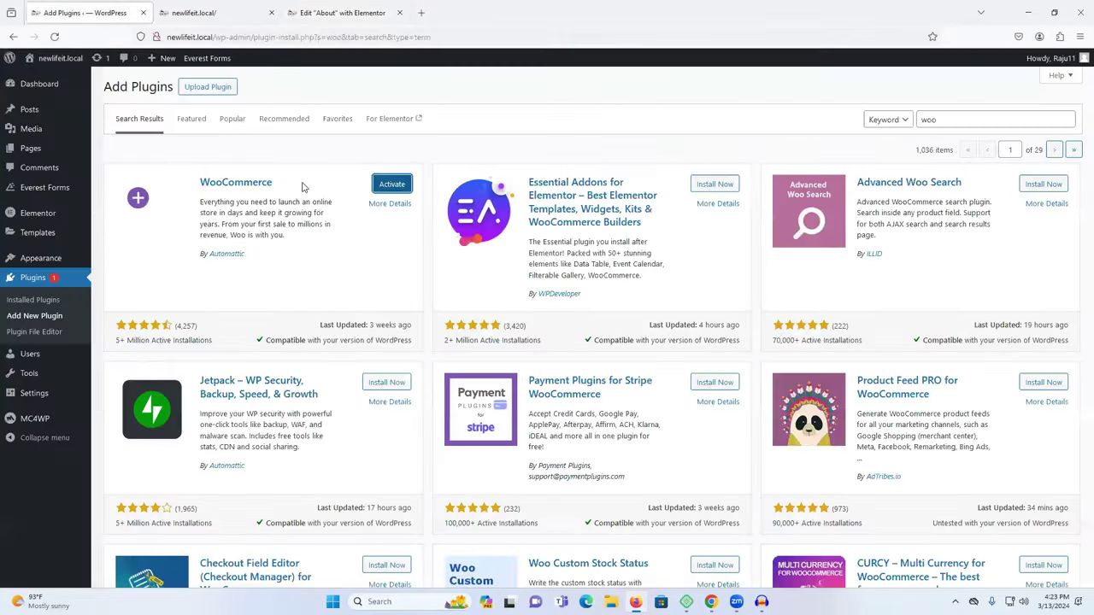
left_click(342, 12)
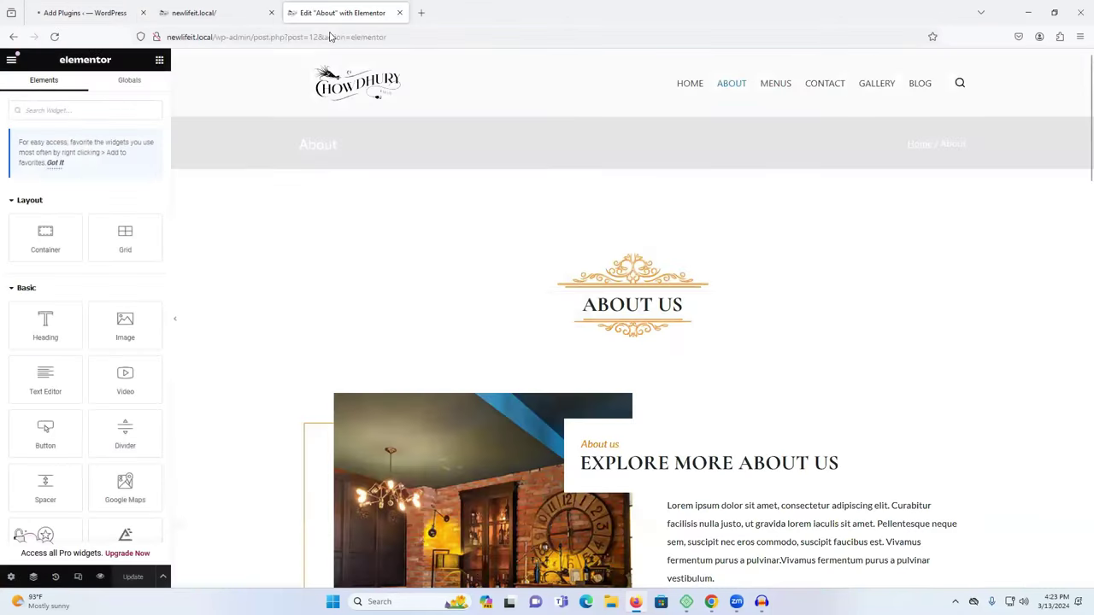
Step: Review the About page's introduction, values, team and subscription sections down to the footer
scroll(692, 324, "down", 3)
scroll(688, 318, "up", 3)
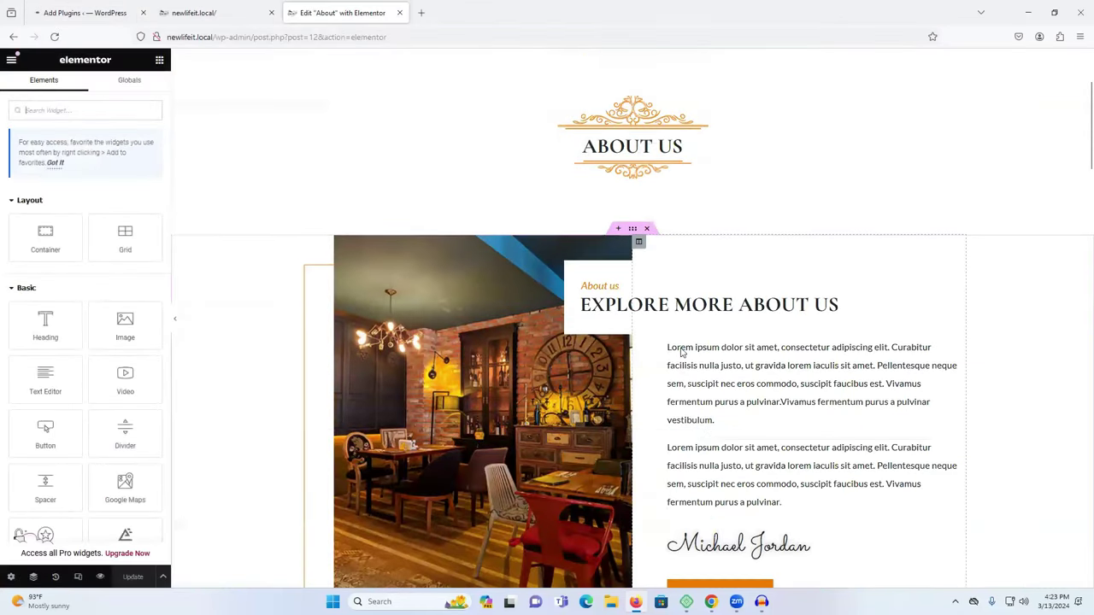
scroll(684, 312, "down", 7)
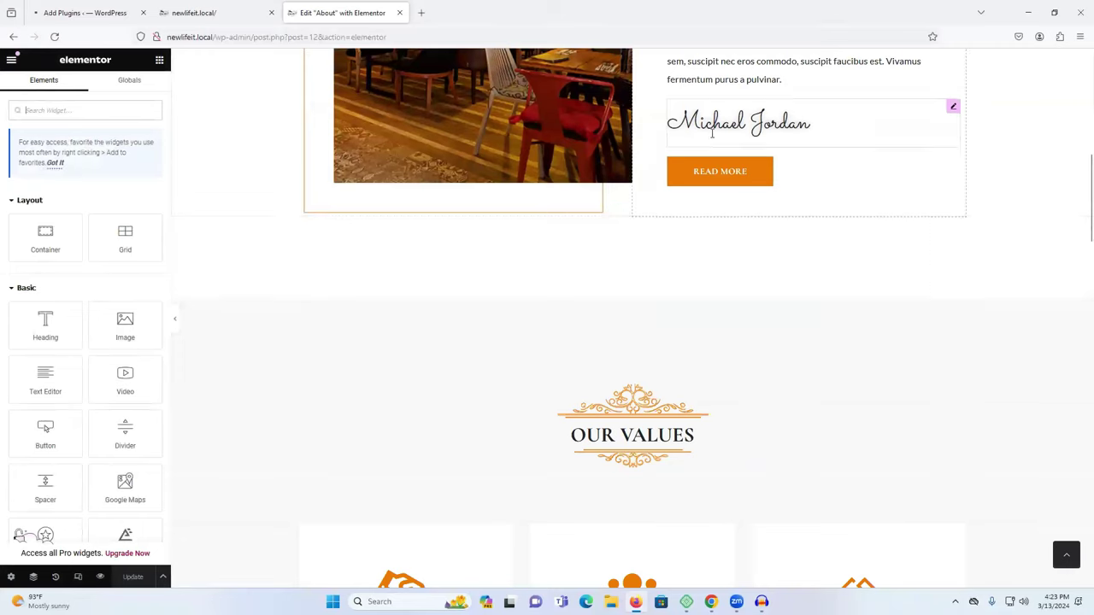
scroll(649, 325, "down", 12)
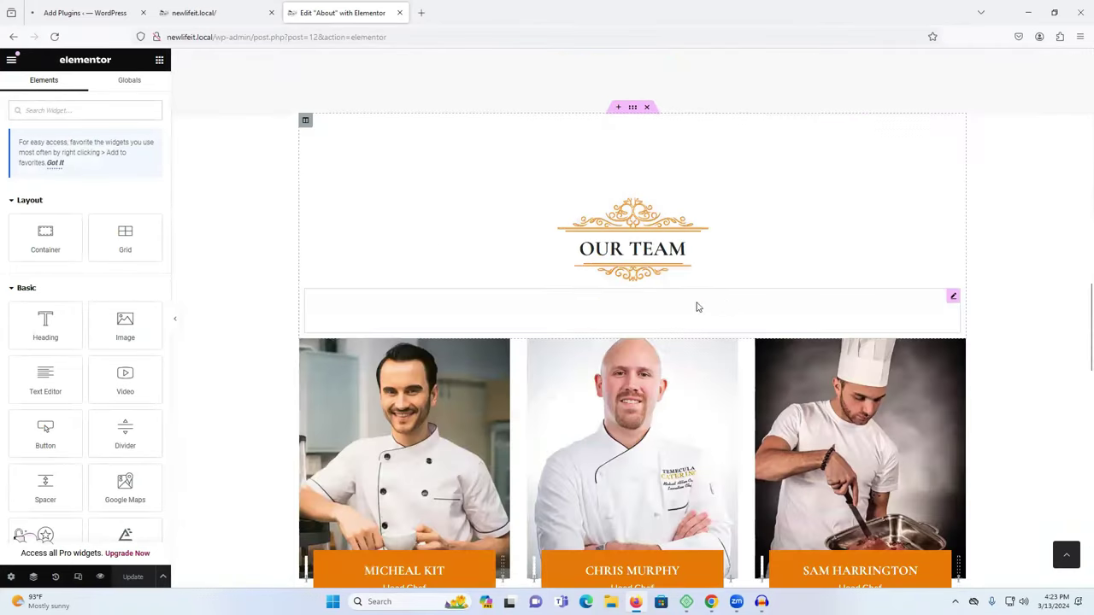
scroll(675, 312, "down", 11)
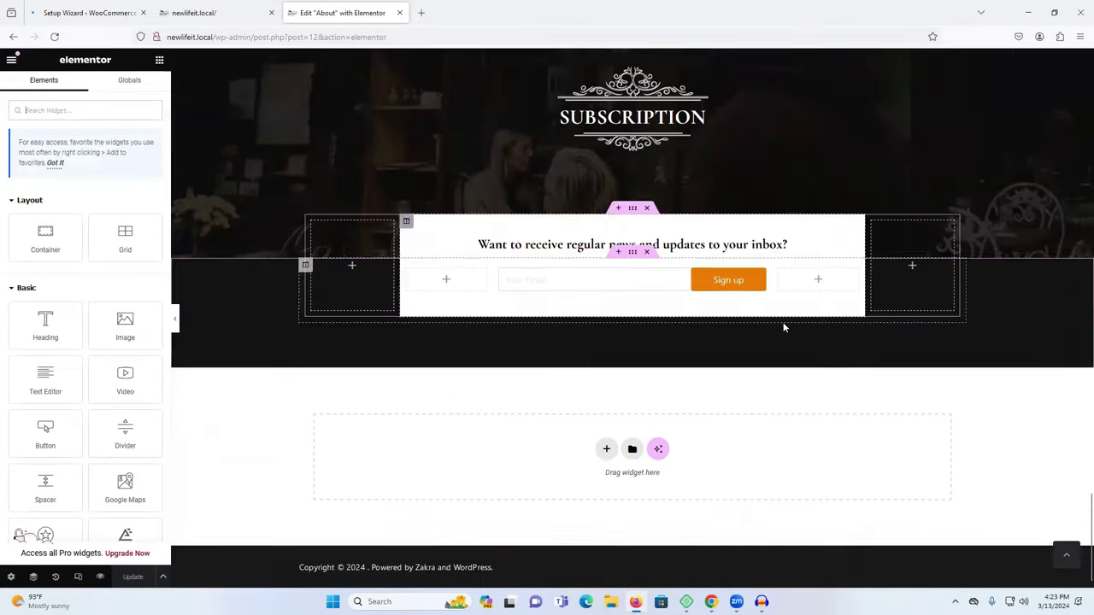
scroll(784, 324, "up", 4)
scroll(787, 328, "up", 20)
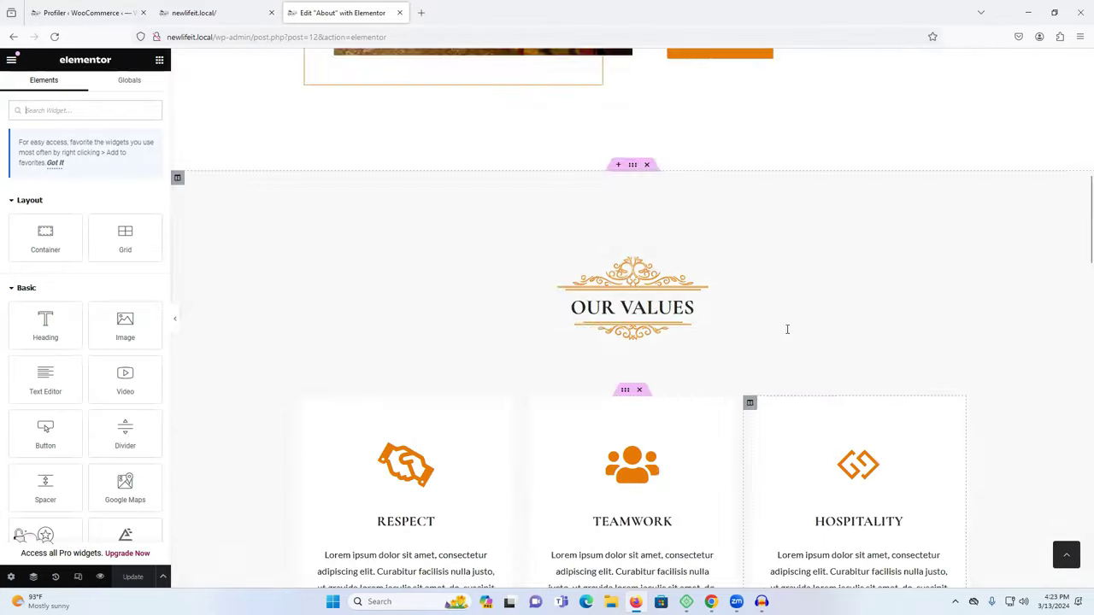
Step: Leave the About page editor and review the Contact page's map, contact details and form
left_click(13, 37)
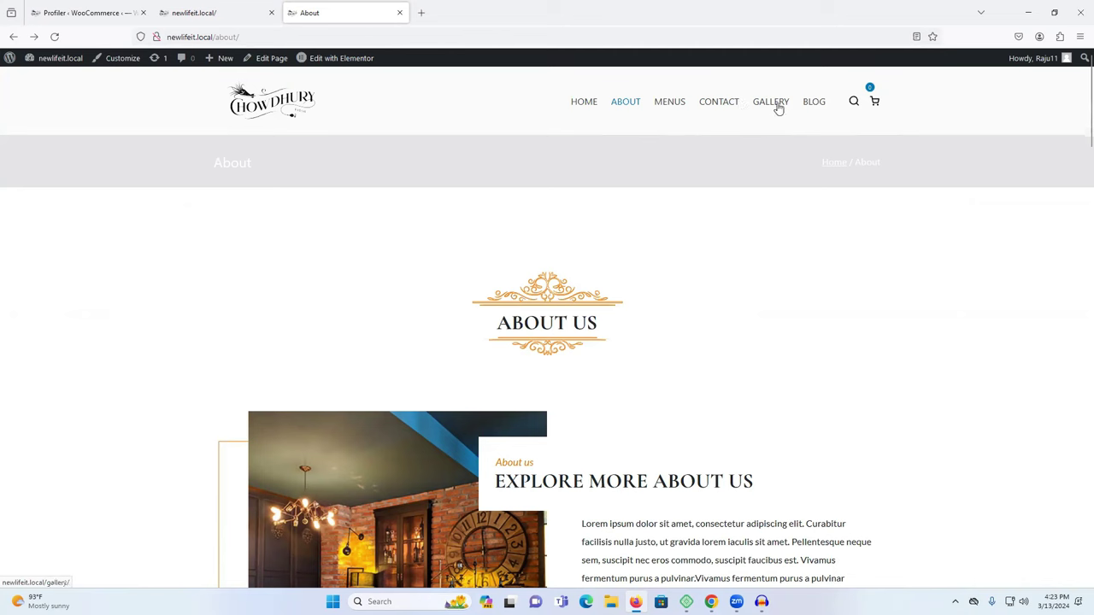
left_click(719, 101)
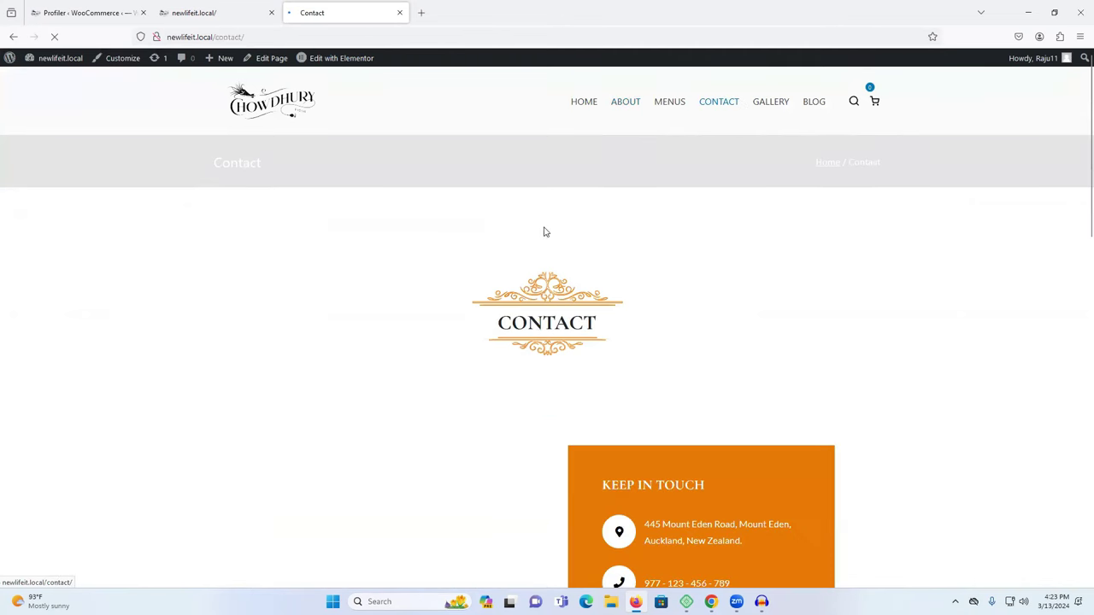
scroll(542, 230, "down", 3)
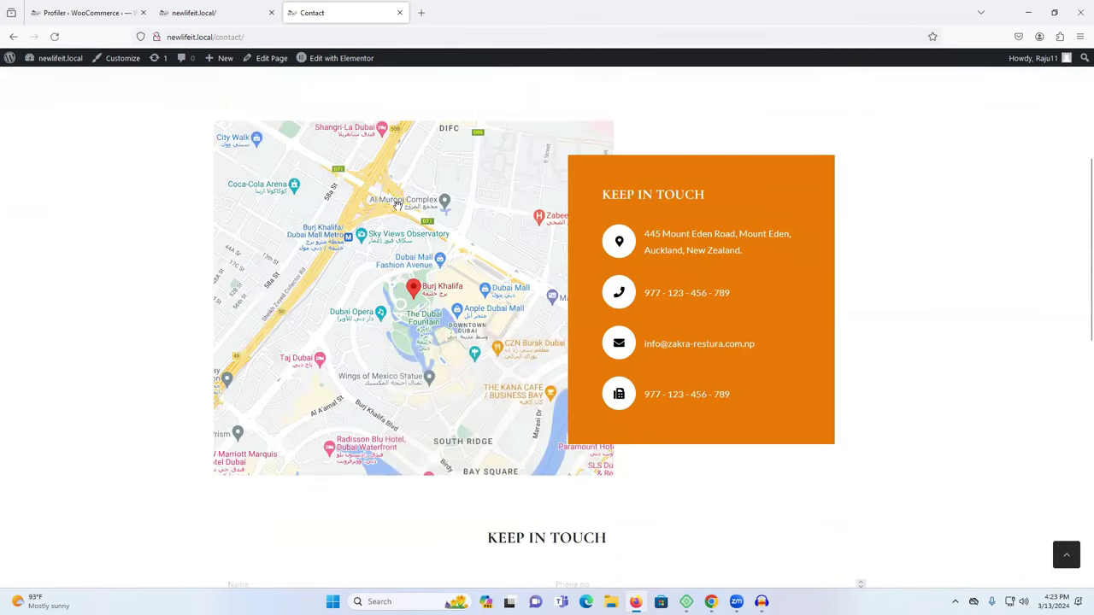
scroll(642, 293, "down", 2)
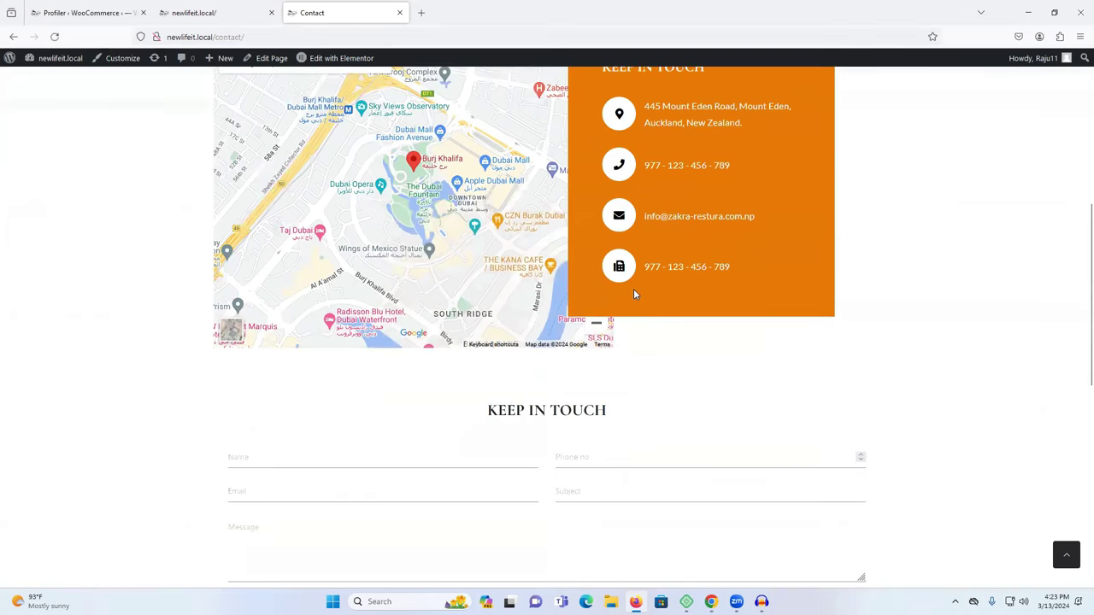
scroll(634, 294, "down", 5)
Step: Skip WooCommerce's guided setup and set the business location to Canada — Ontario
left_click(167, 15)
left_click(115, 17)
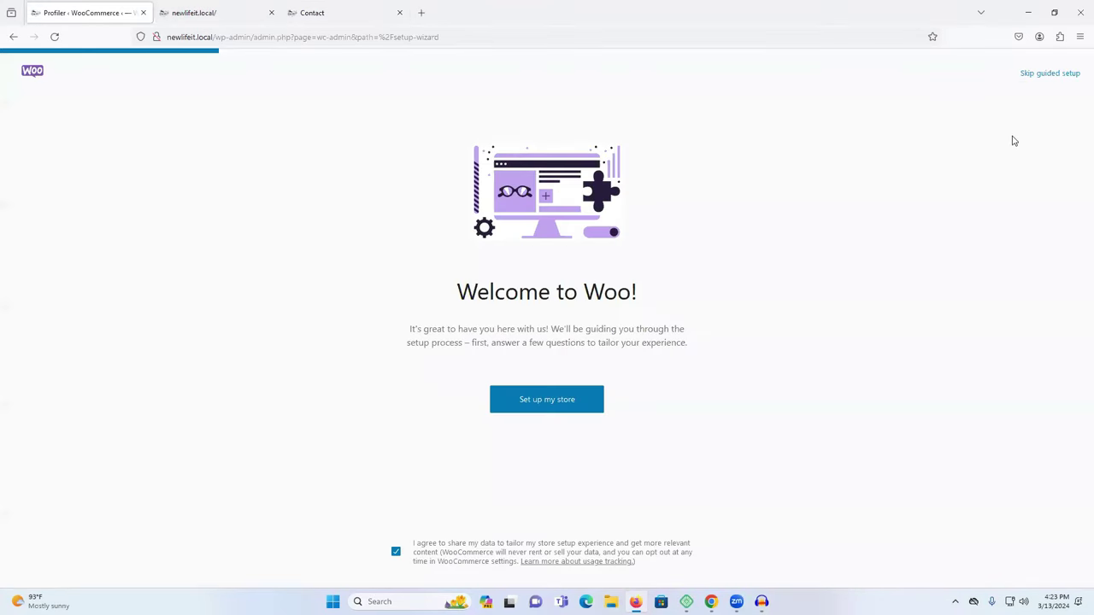
left_click(1026, 75)
left_click(582, 205)
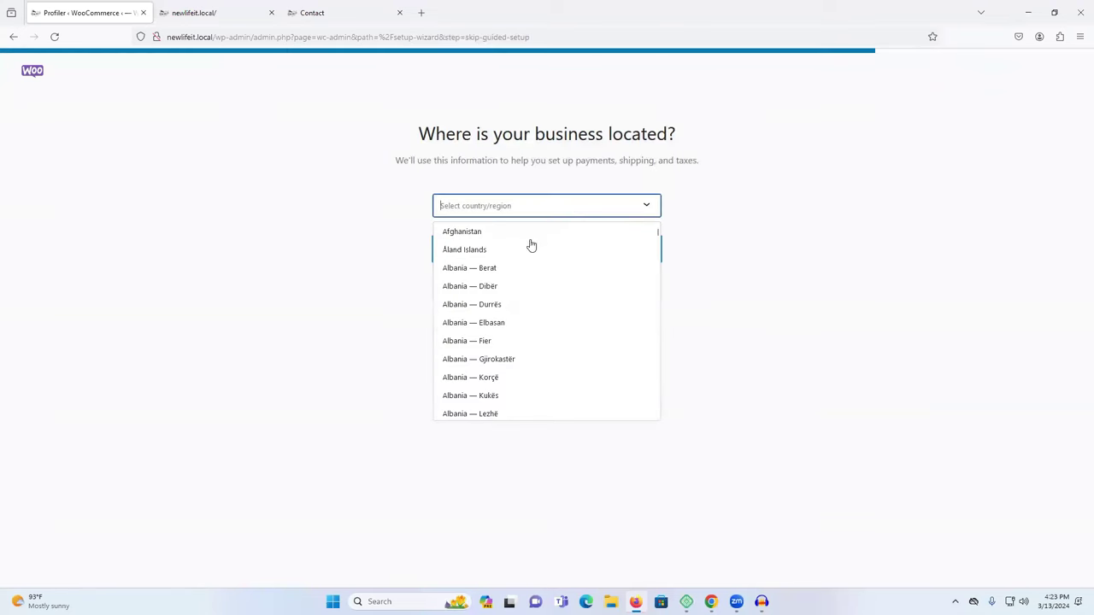
scroll(493, 327, "down", 10)
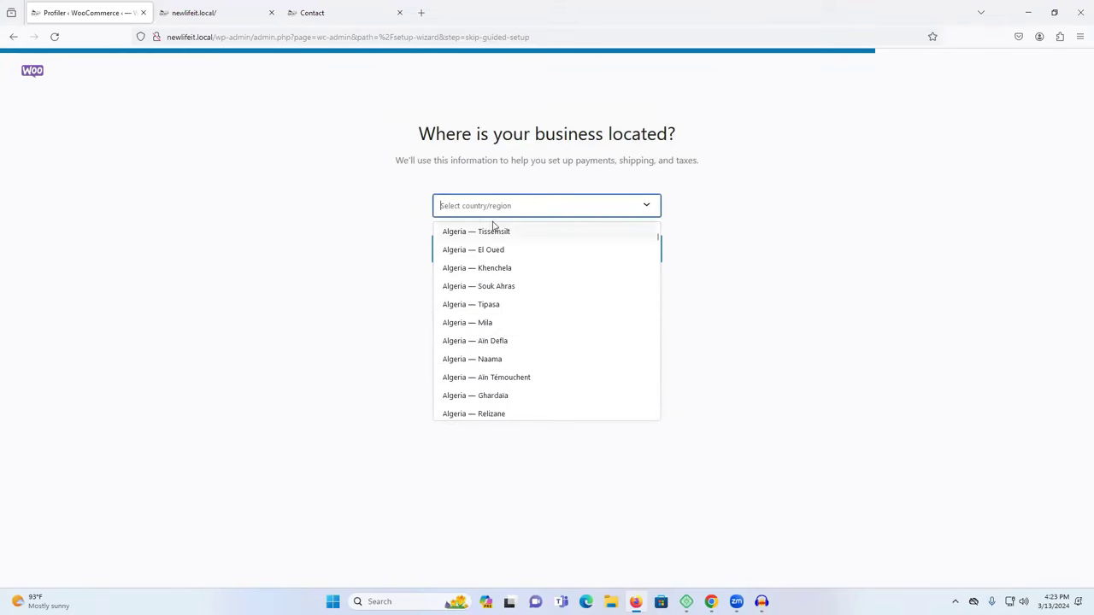
type("ca")
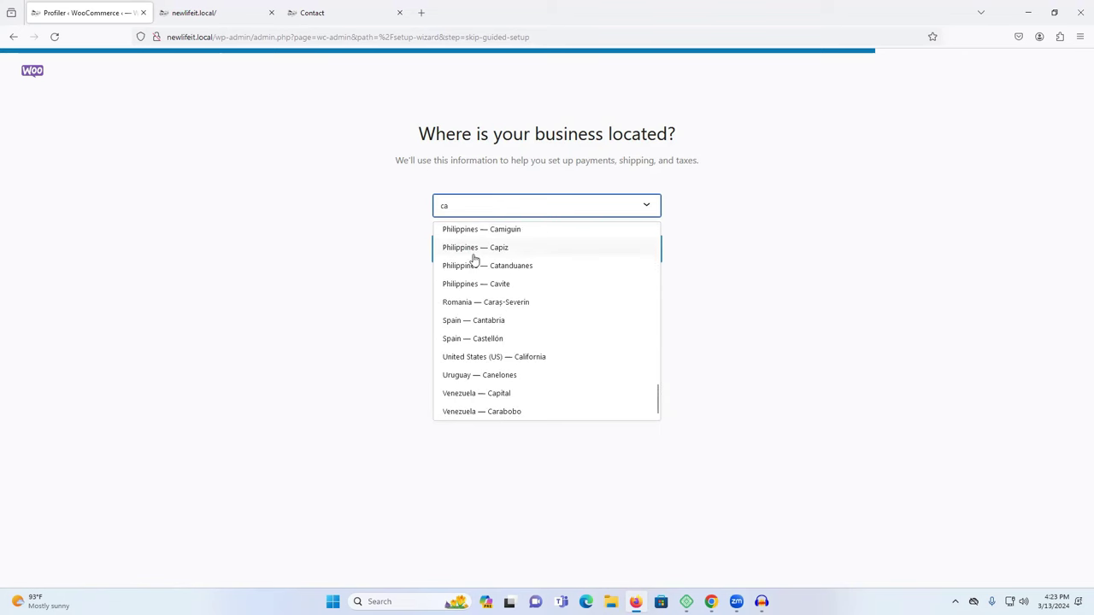
type("na")
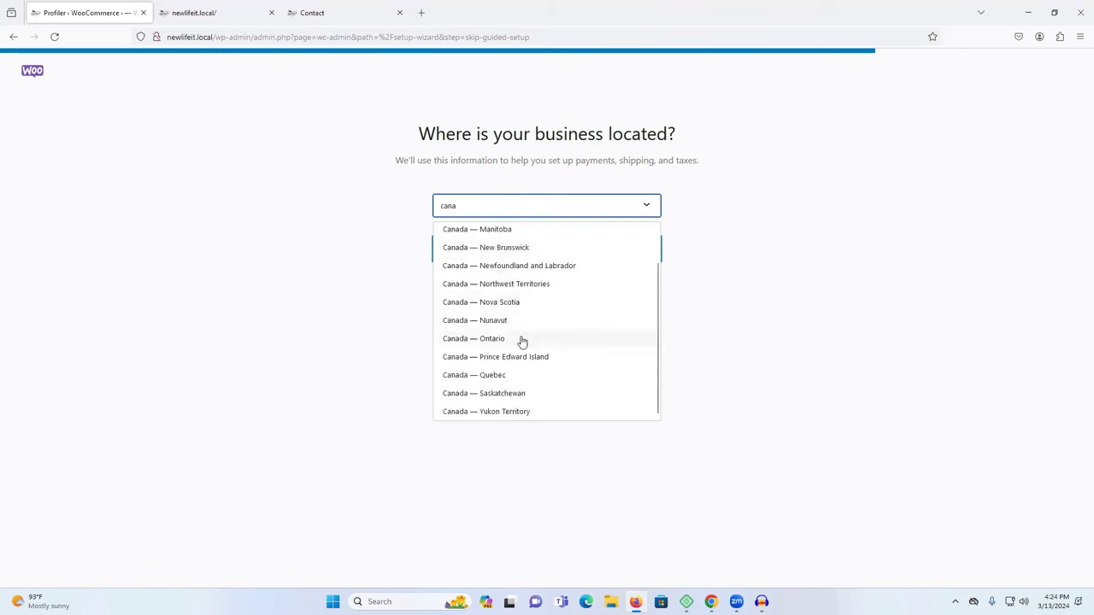
left_click(522, 340)
left_click(573, 247)
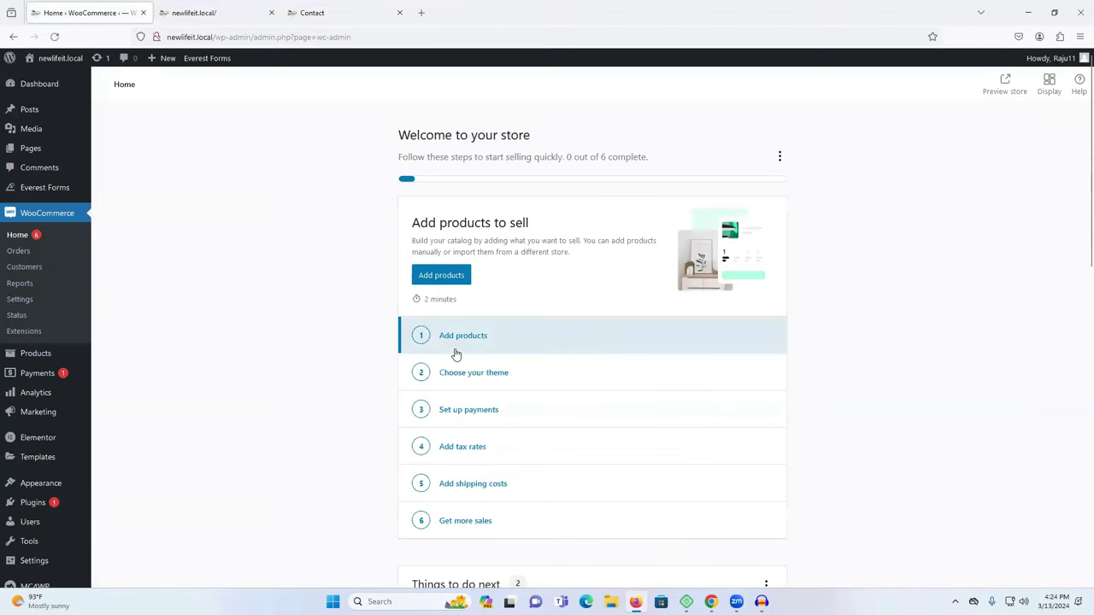
Step: Look over the store's setup tasks and start creating a new product
scroll(444, 350, "down", 4)
scroll(444, 167, "up", 4)
left_click(34, 354)
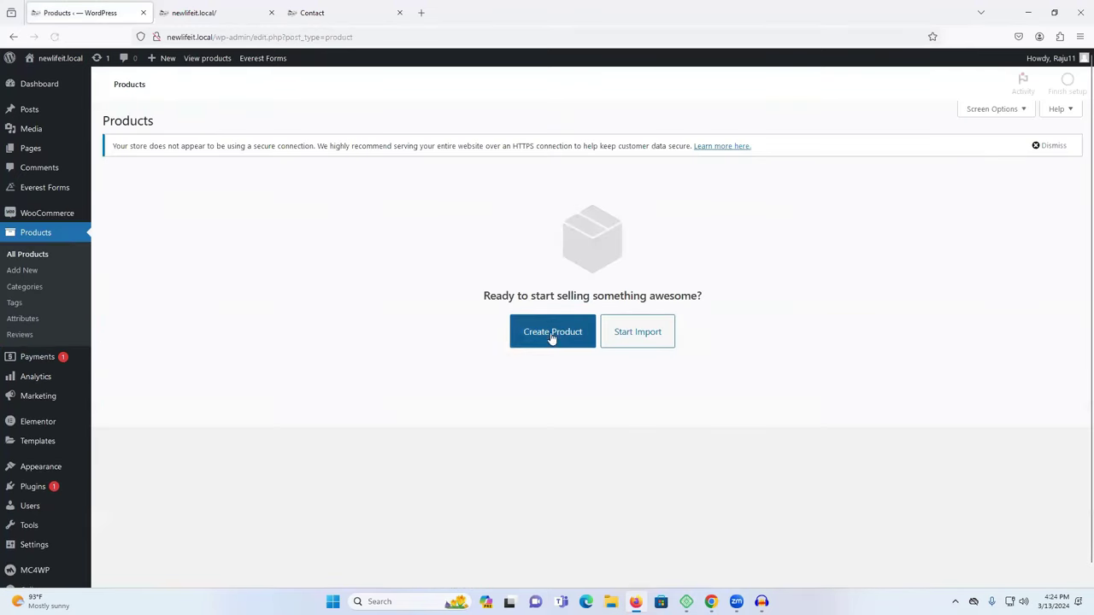
left_click(532, 342)
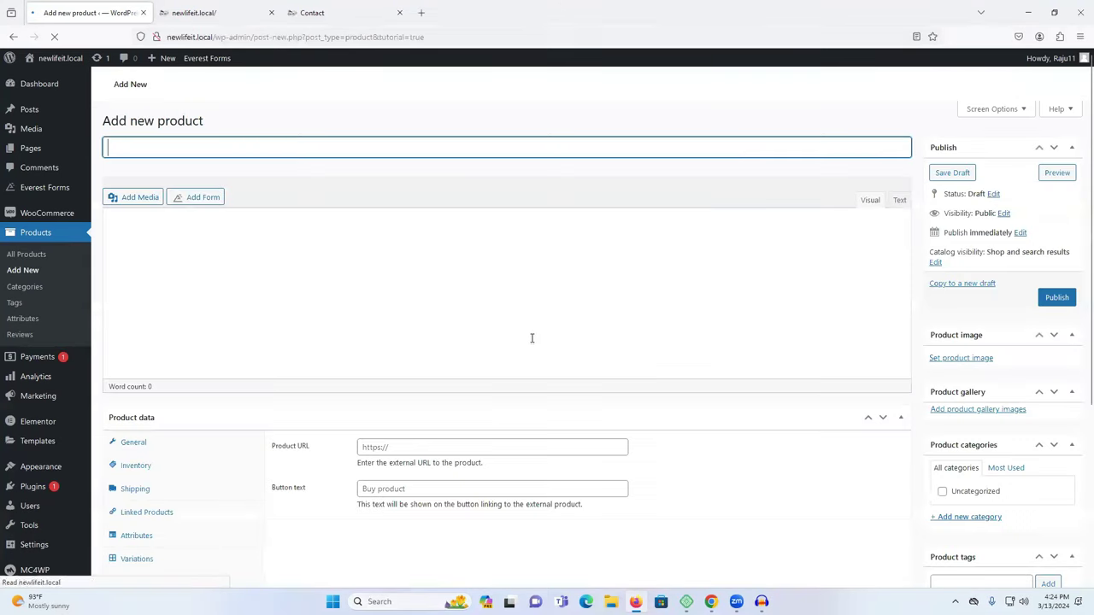
Step: Copy the waffle card's title, FRENCH FRIES AND SAUSAGES, from the home page into the new product's name
left_click(198, 20)
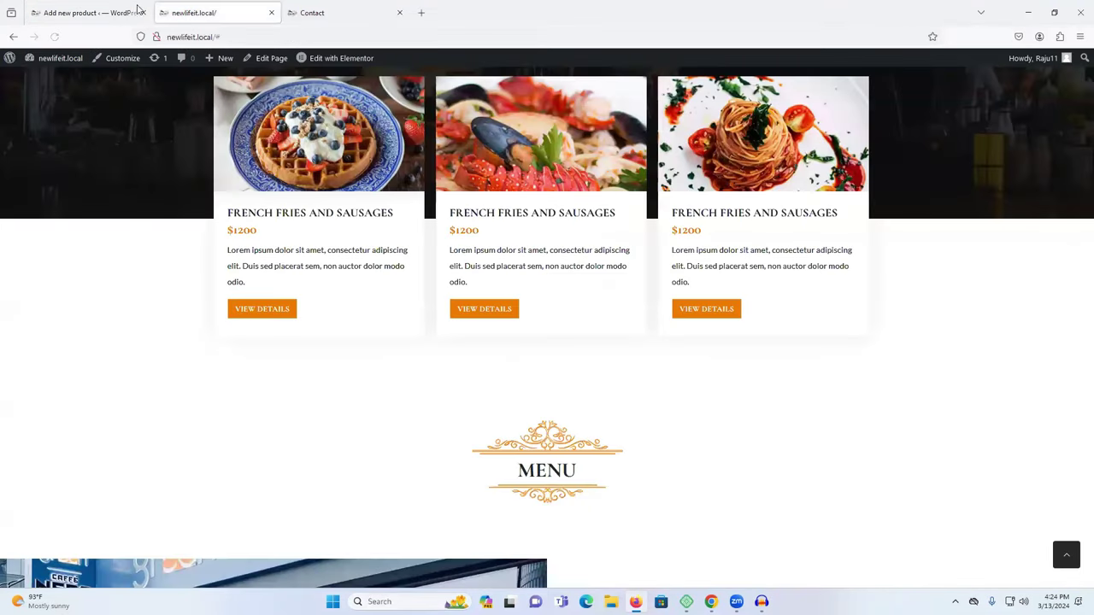
triple_click(263, 217)
key("ctrl+c")
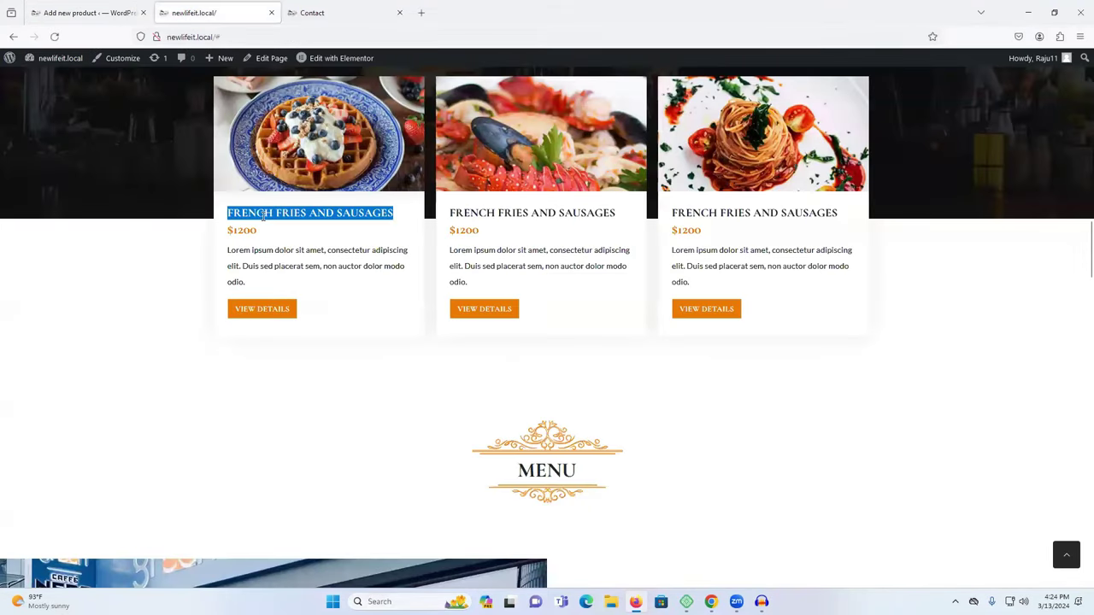
left_click(97, 6)
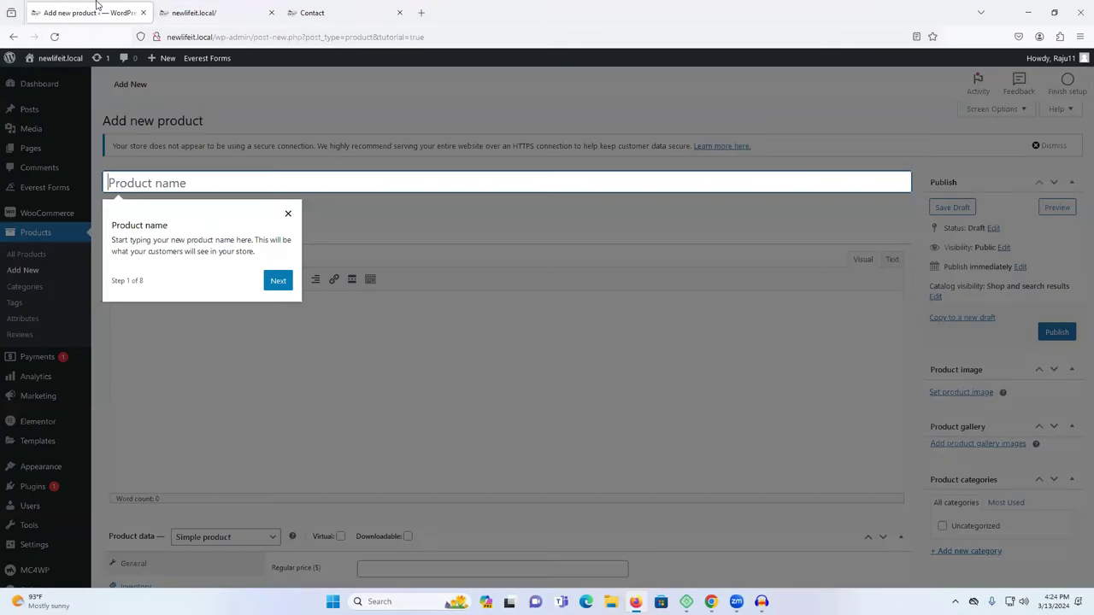
key("ctrl+v")
Step: Go through the remaining steps of the new product tour and finish it
left_click(276, 282)
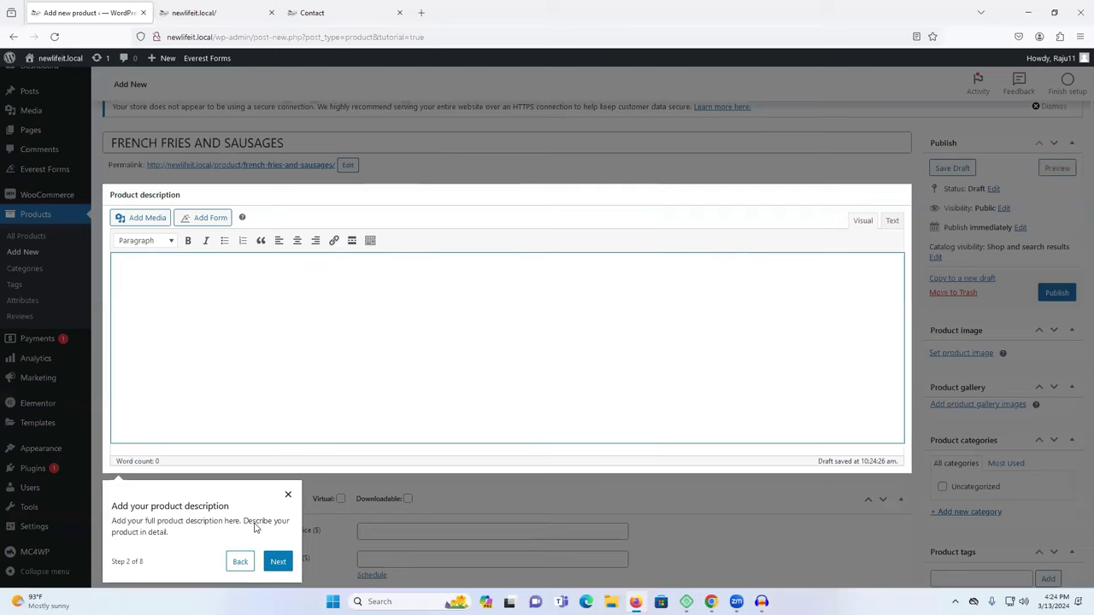
left_click(278, 561)
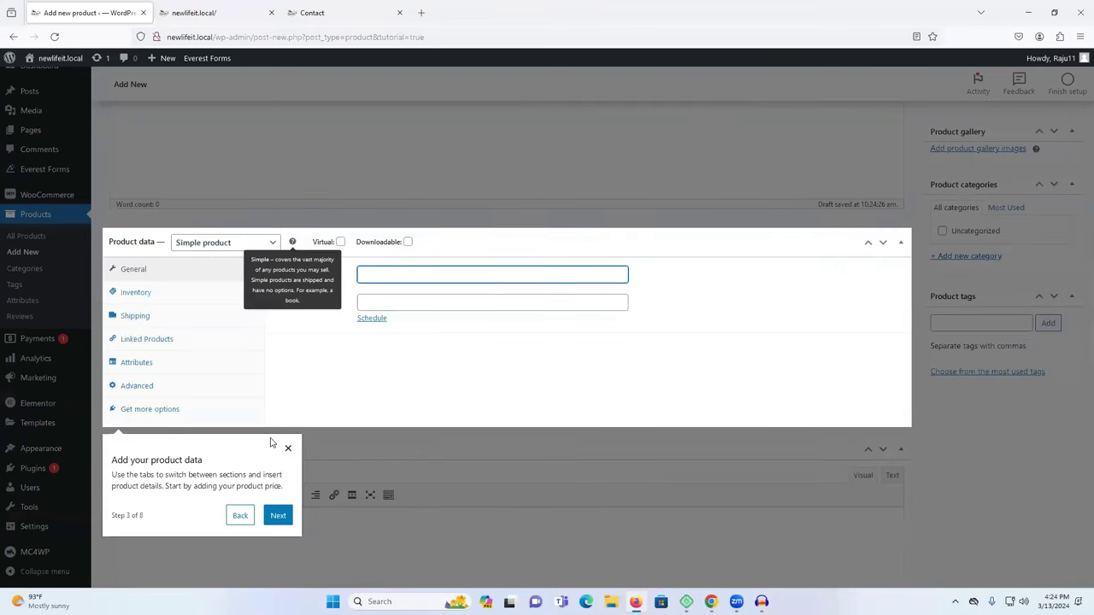
left_click(277, 516)
left_click(585, 306)
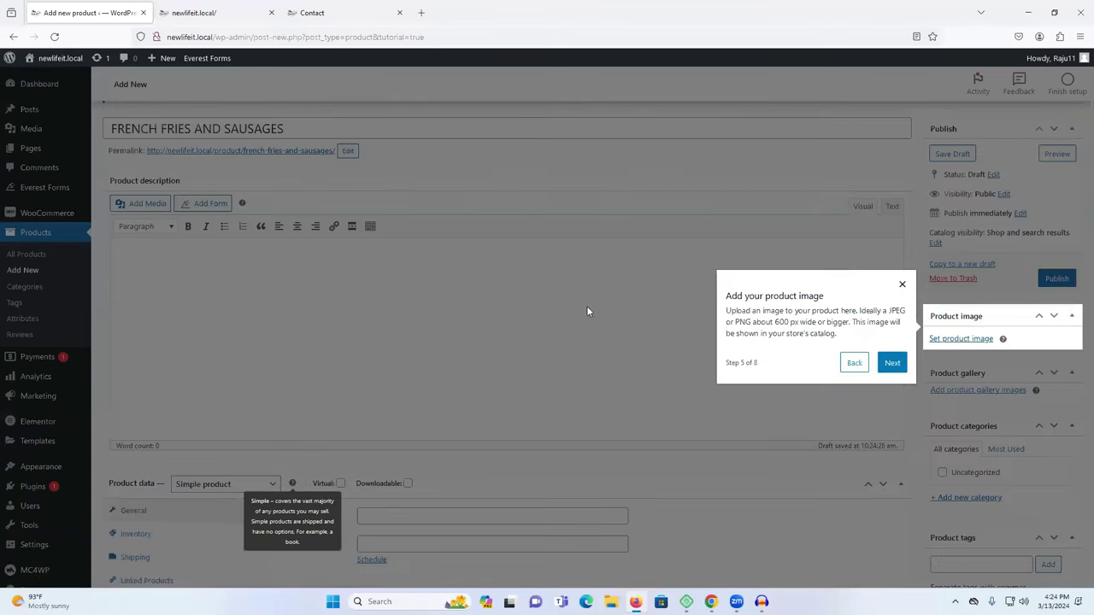
left_click(892, 362)
left_click(890, 377)
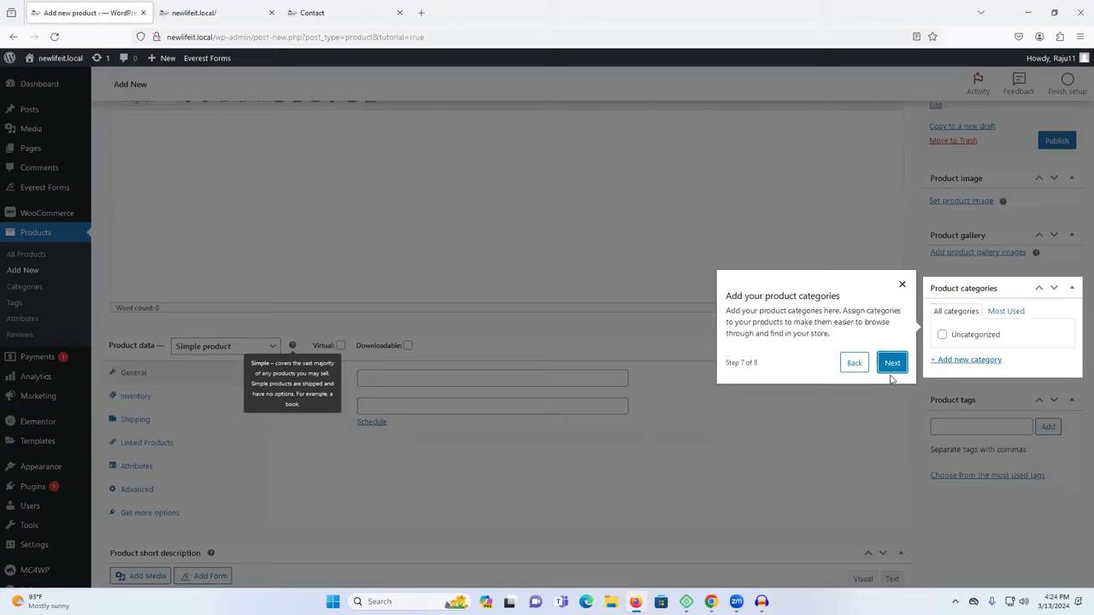
left_click(891, 366)
left_click(883, 299)
Step: Copy the waffle card's description from the home page into the product's description and short description
left_click(389, 10)
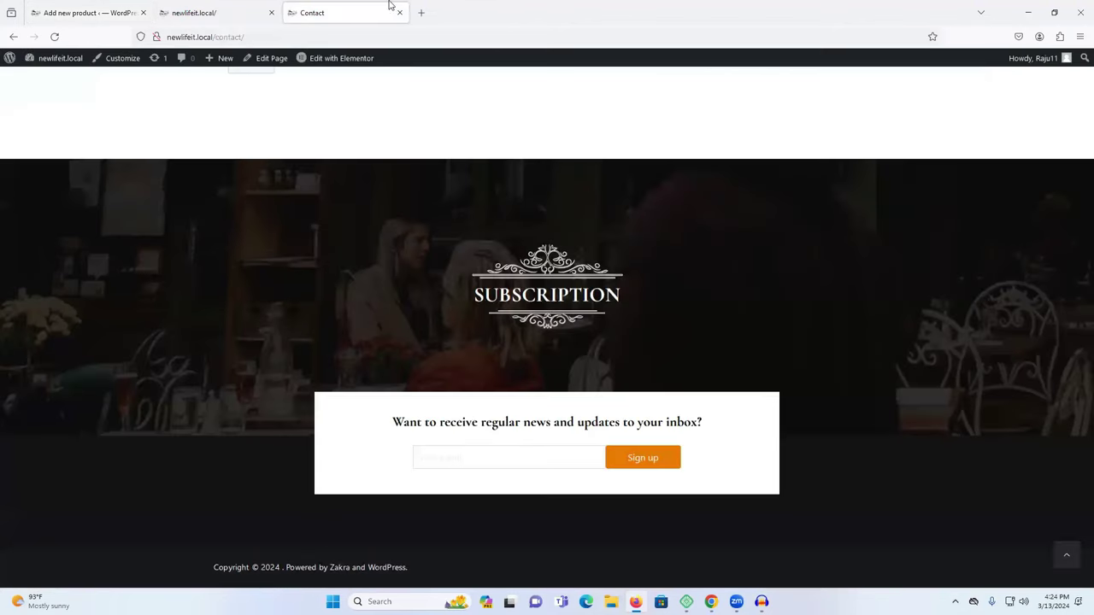
left_click(239, 11)
left_click(280, 253)
triple_click(279, 253)
key("ctrl+c")
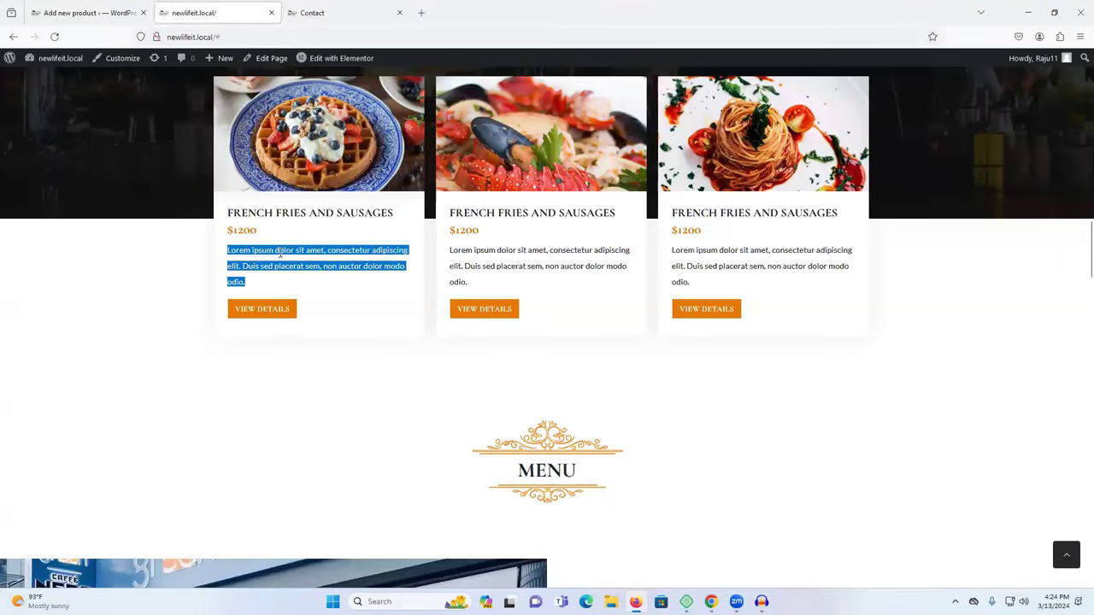
left_click(115, 10)
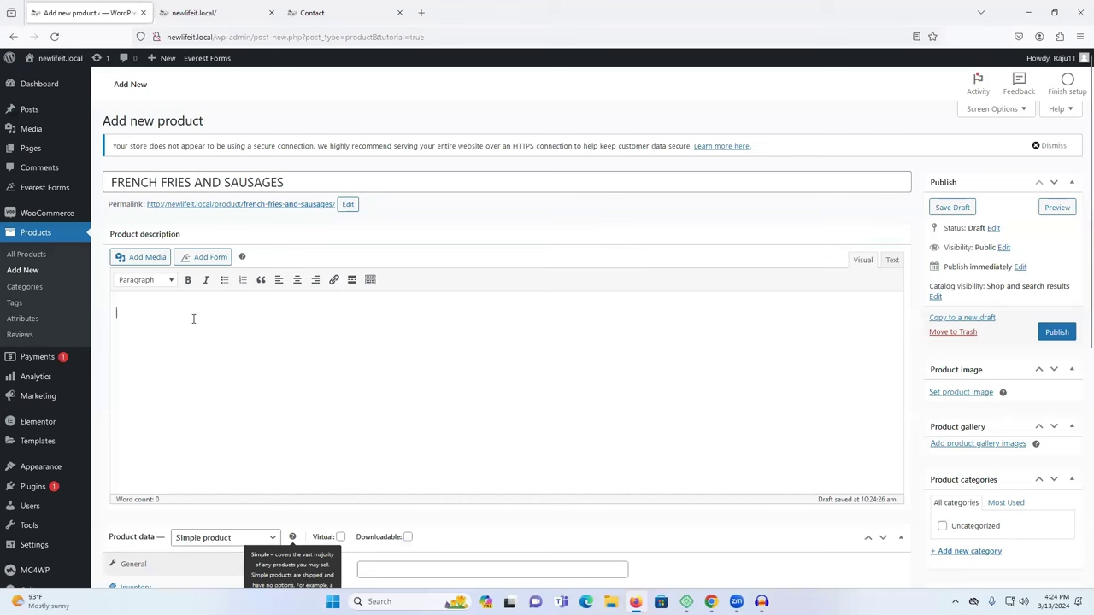
key("ctrl+v")
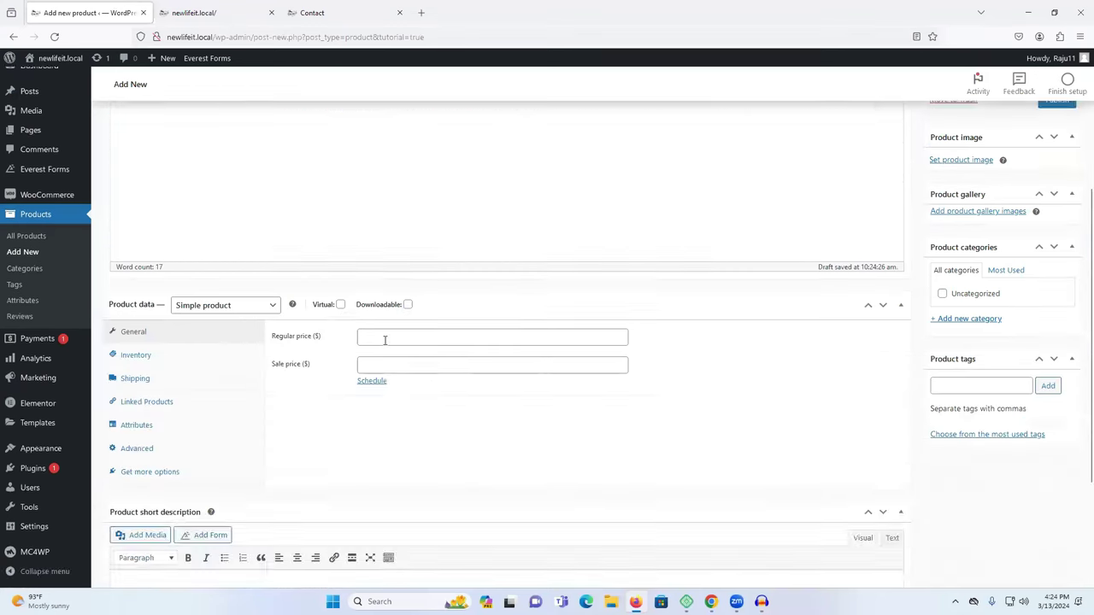
scroll(253, 319, "down", 5)
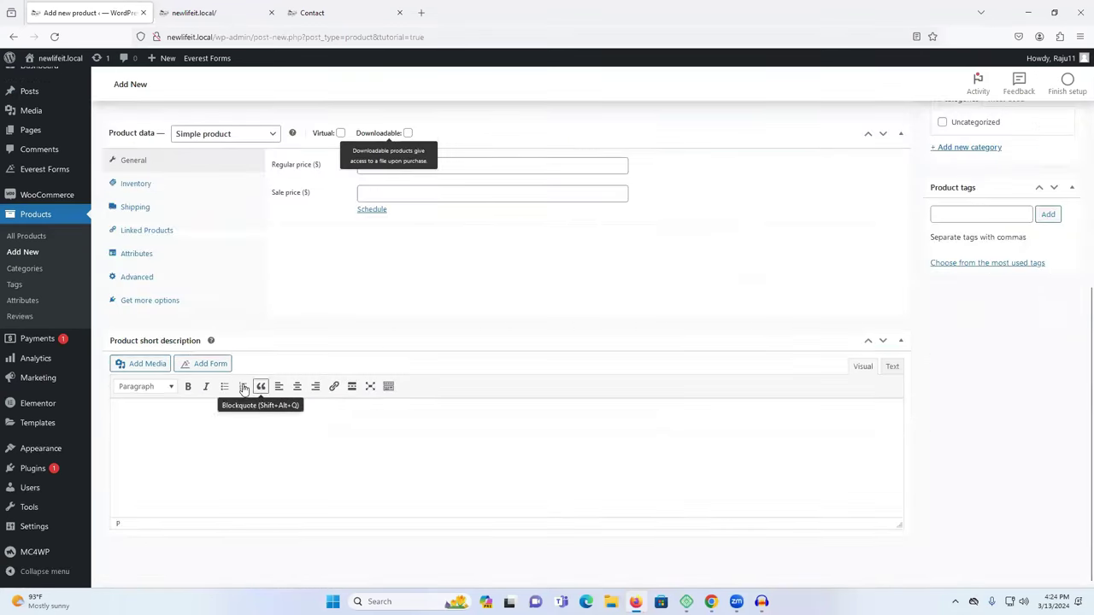
scroll(242, 405, "up", 3)
scroll(367, 337, "up", 8)
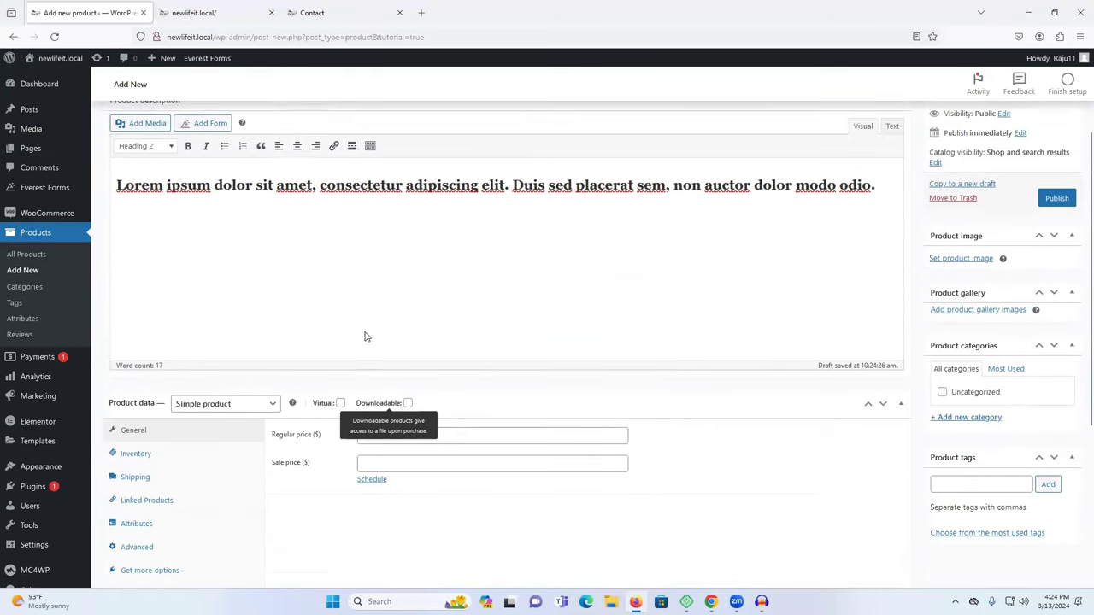
Step: Try to copy the waffle card's price from the home page into the product's regular price
left_click(233, 5)
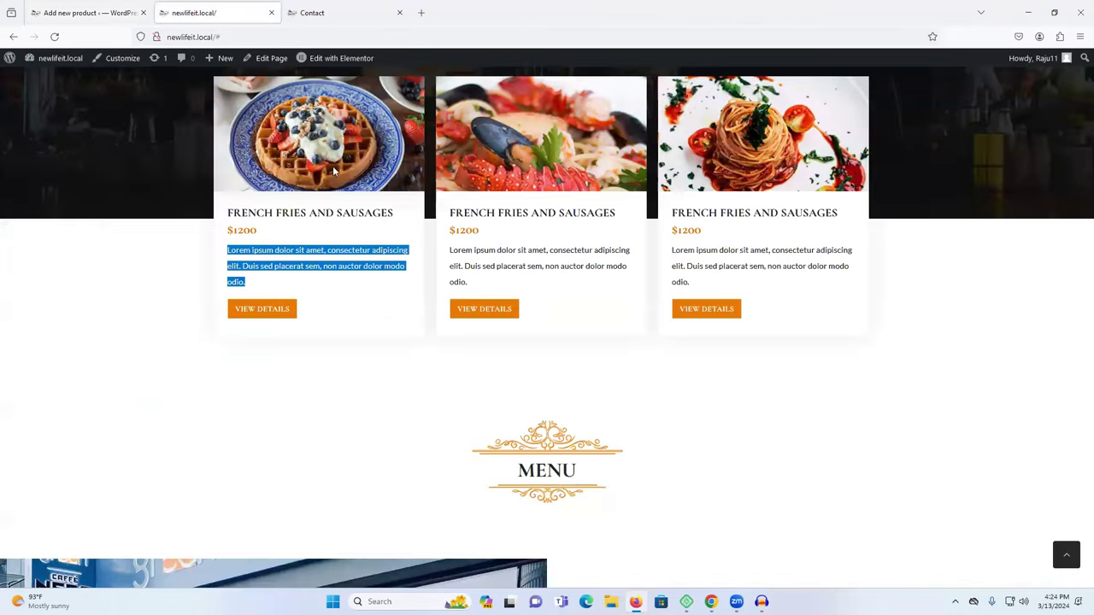
triple_click(243, 229)
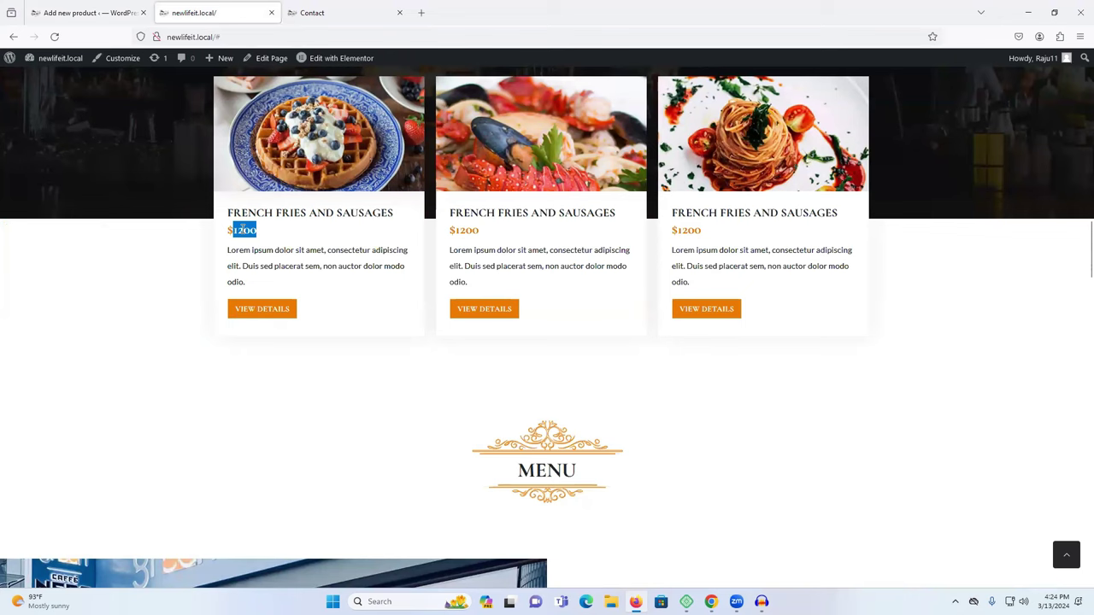
left_click(128, 12)
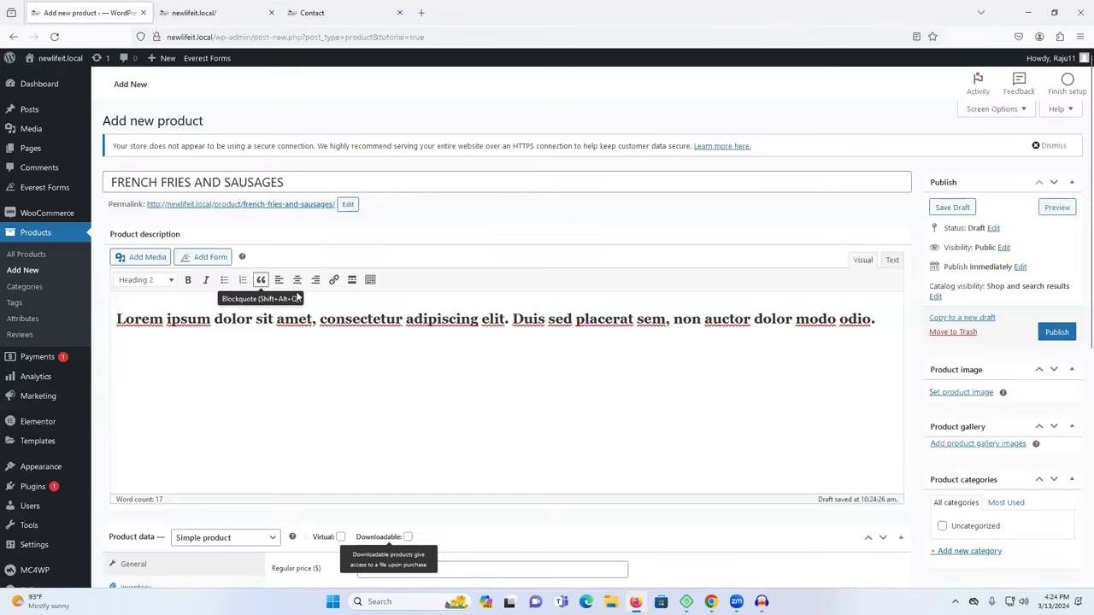
scroll(446, 367, "down", 3)
left_click(489, 338)
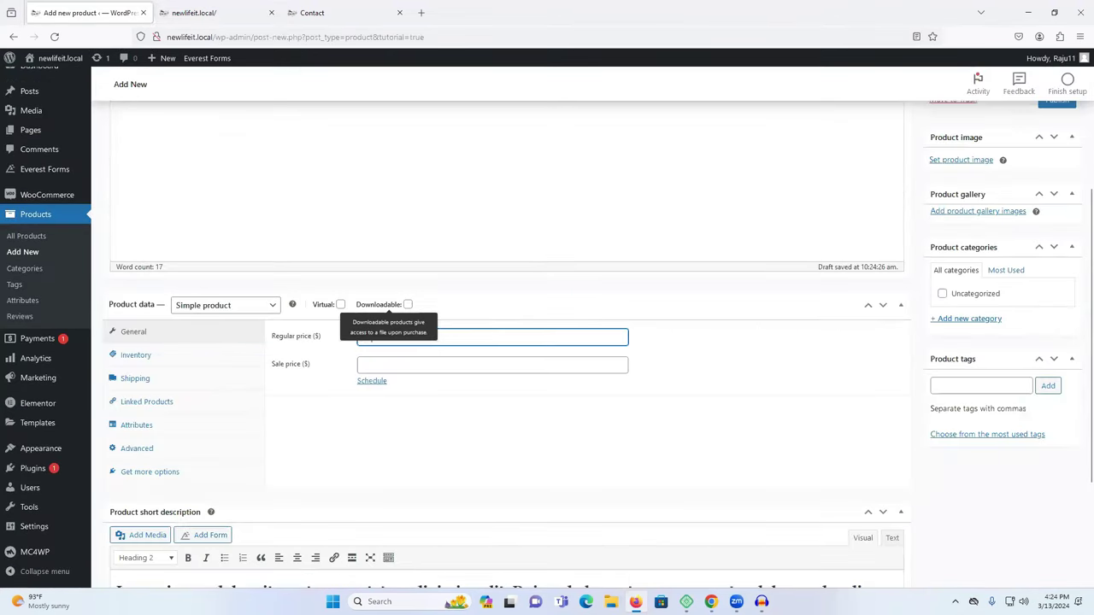
left_click(514, 419)
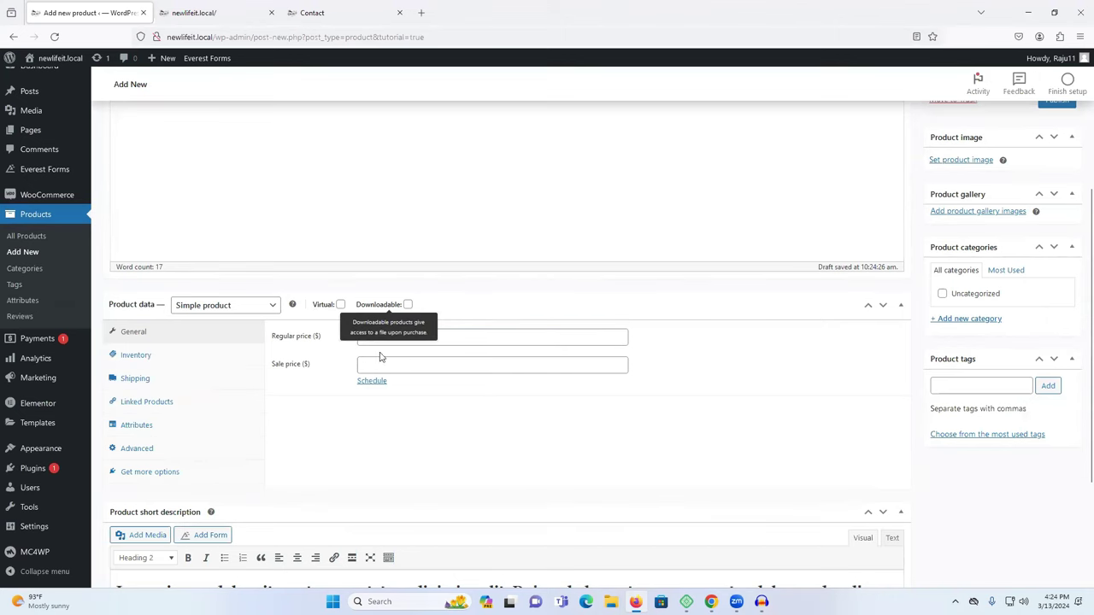
Step: Collapse the product data section and move it below the product short description
left_click(458, 297)
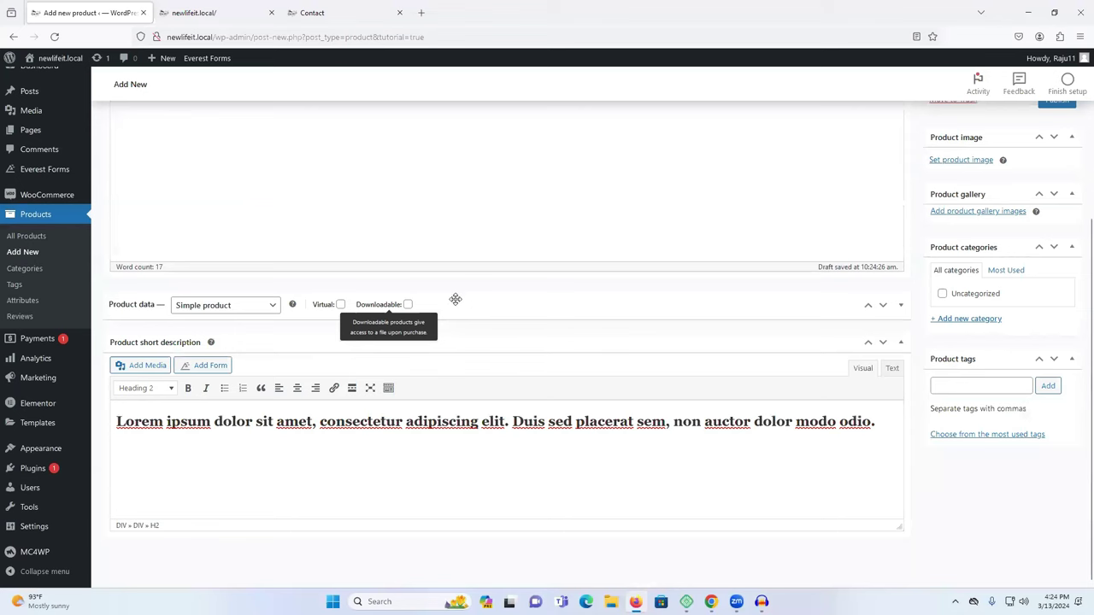
left_click(340, 305)
left_click(340, 306)
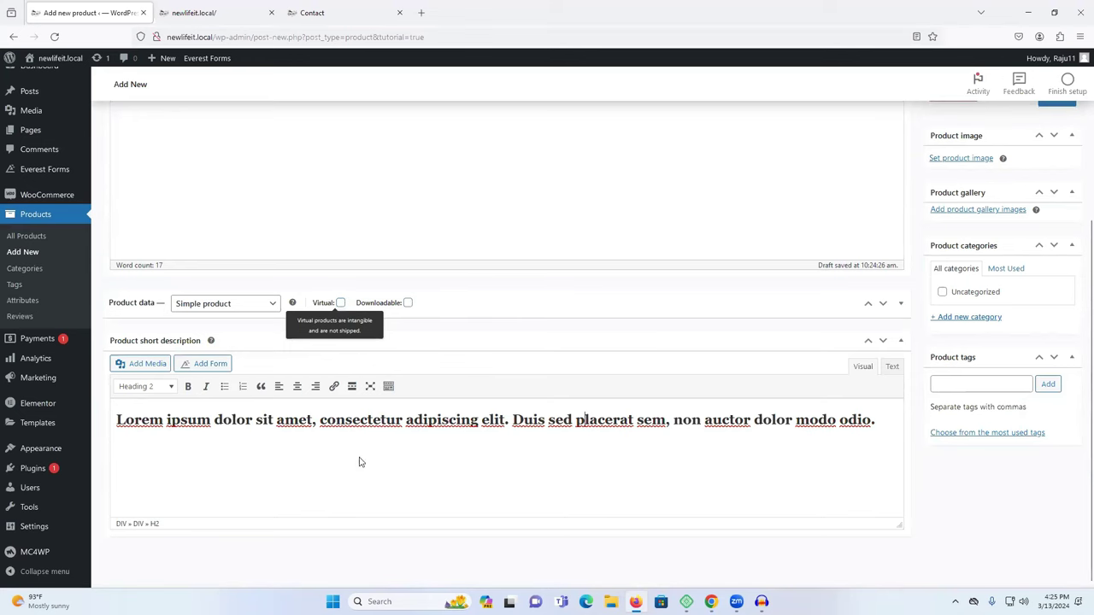
scroll(529, 342, "up", 2)
scroll(530, 342, "down", 2)
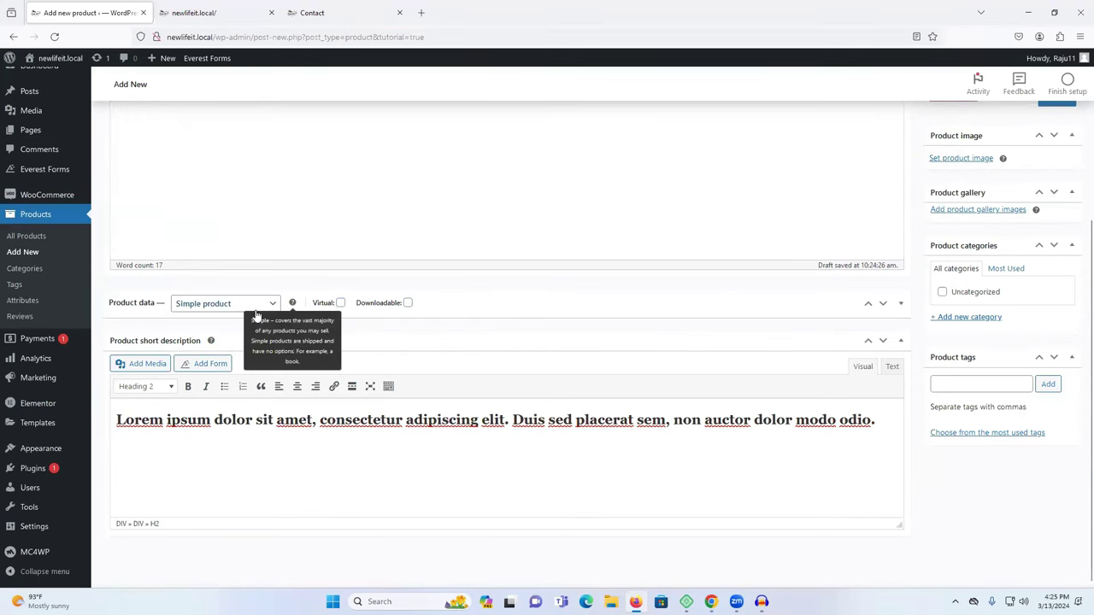
left_click(883, 303)
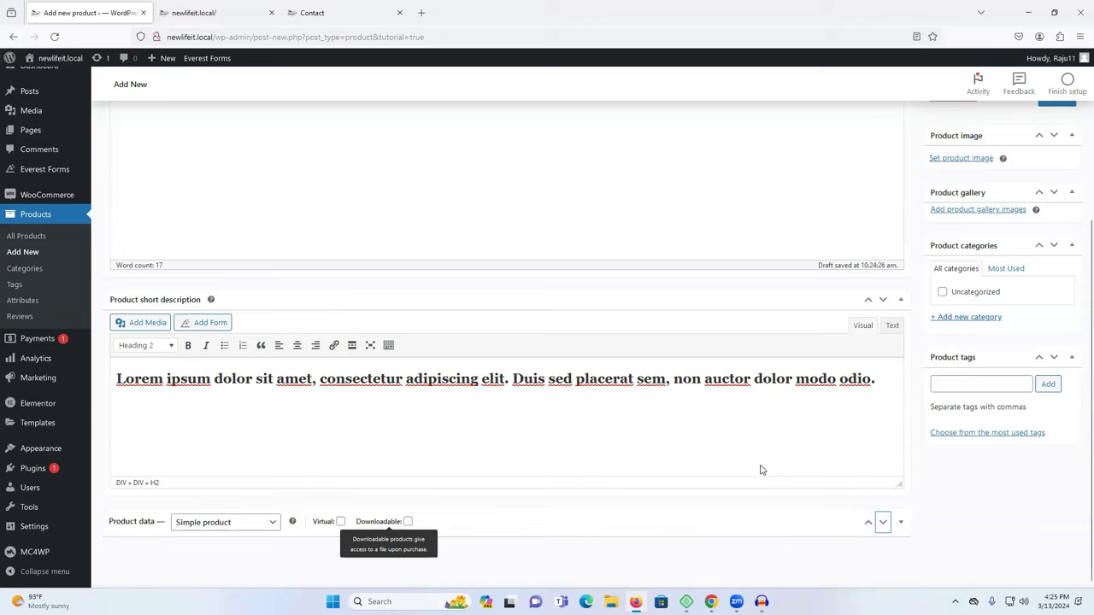
Step: Choose Simple product as the product type
scroll(692, 449, "up", 3)
scroll(693, 448, "down", 3)
left_click(198, 523)
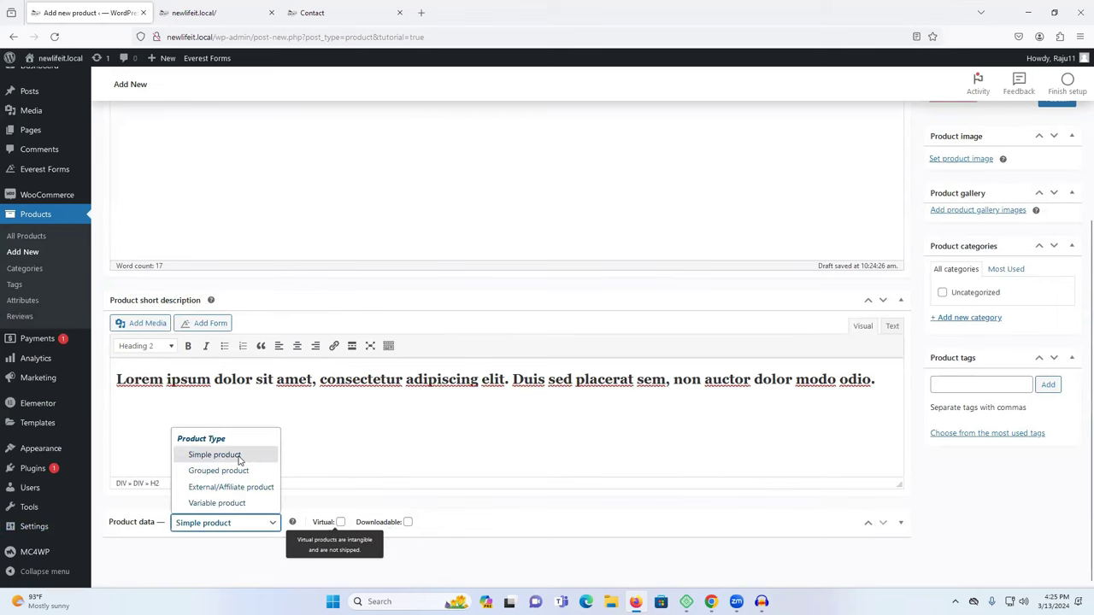
left_click(239, 460)
scroll(462, 508, "up", 3)
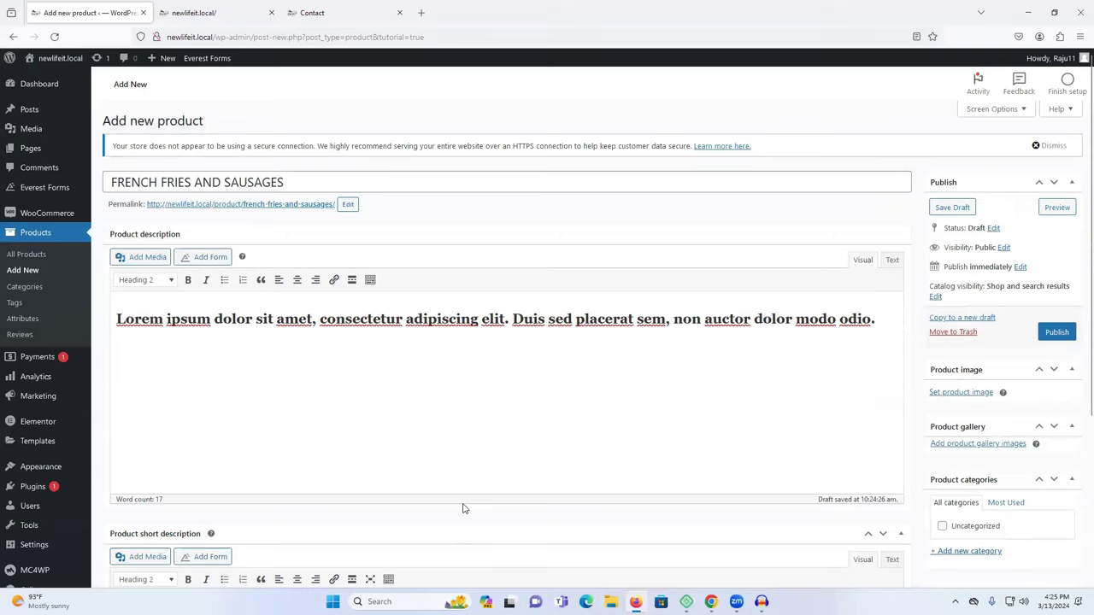
scroll(463, 508, "down", 3)
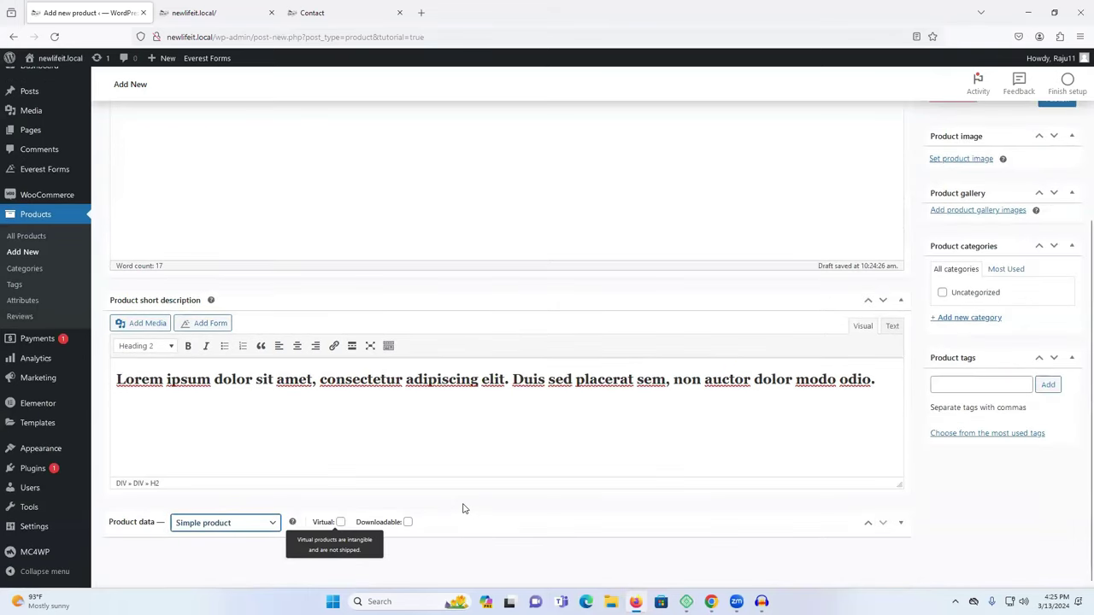
Step: Start a fresh product, leaving the unsaved one, and paste the copied description text as its name
left_click(32, 252)
left_click(567, 343)
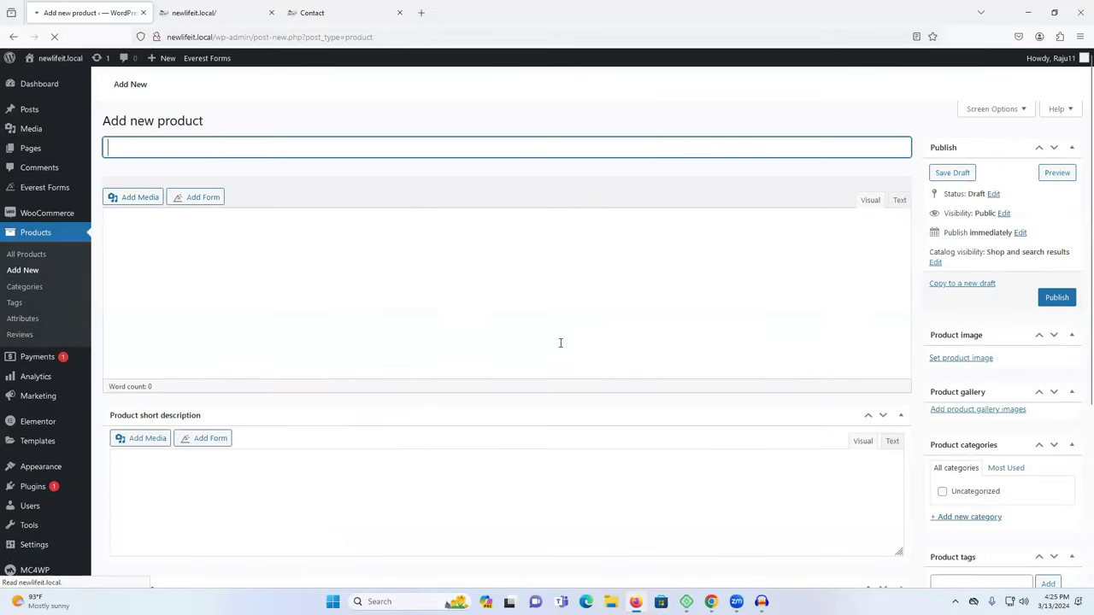
left_click(222, 181)
key("ctrl+v")
left_click(183, 326)
key("ctrl+v")
key("ctrl+z")
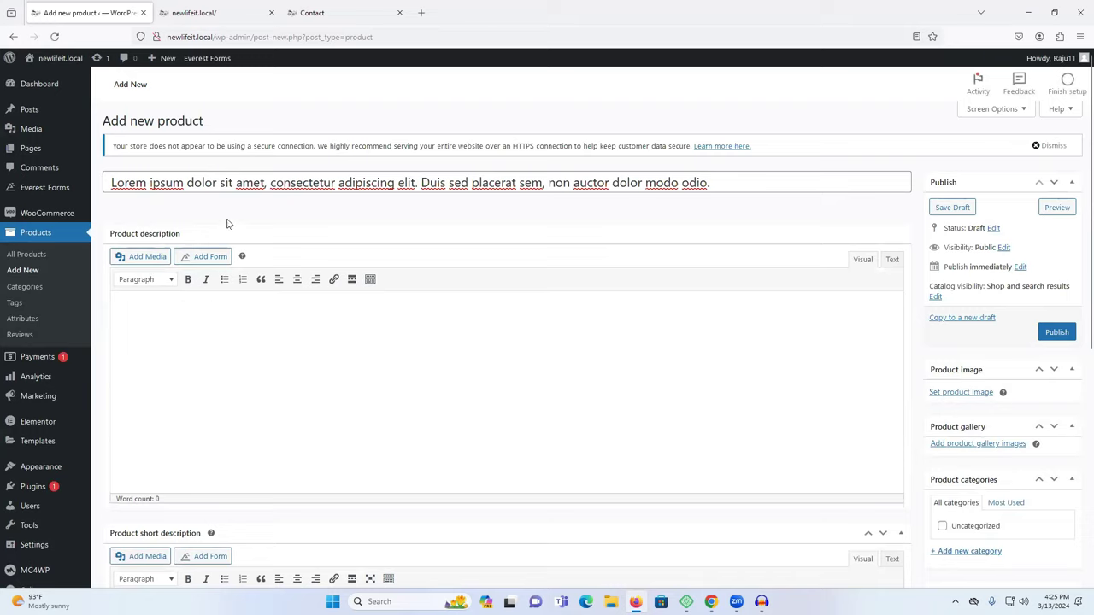
Step: Set the product's regular price to $1200
scroll(458, 382, "down", 5)
left_click(396, 384)
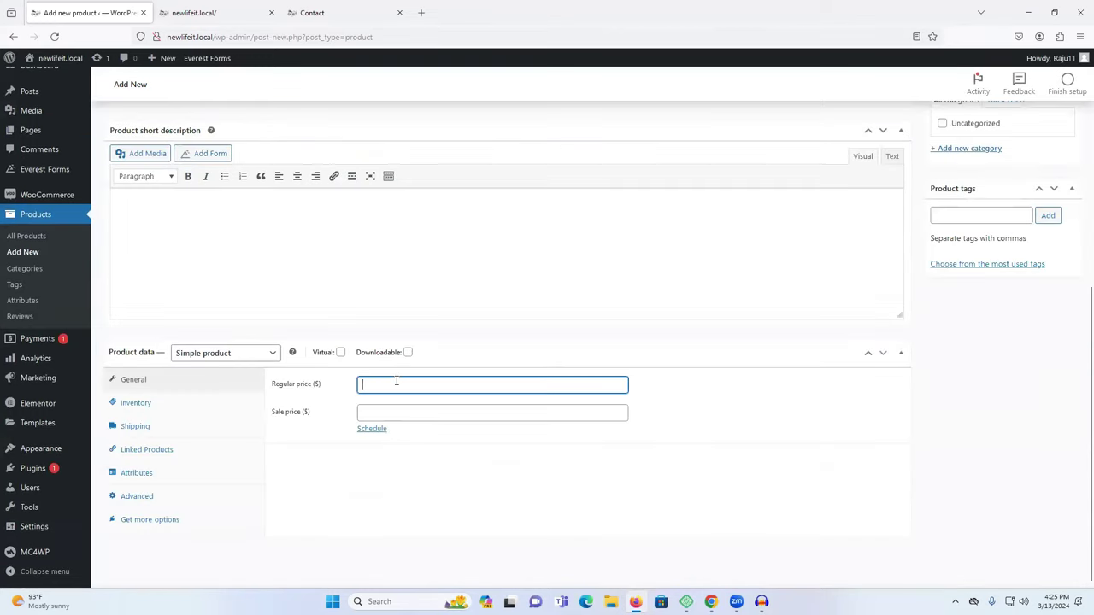
type("1200")
Step: Copy the waffle card's Lorem ipsum description from the home page into the fresh product's description
scroll(428, 391, "up", 5)
left_click(226, 13)
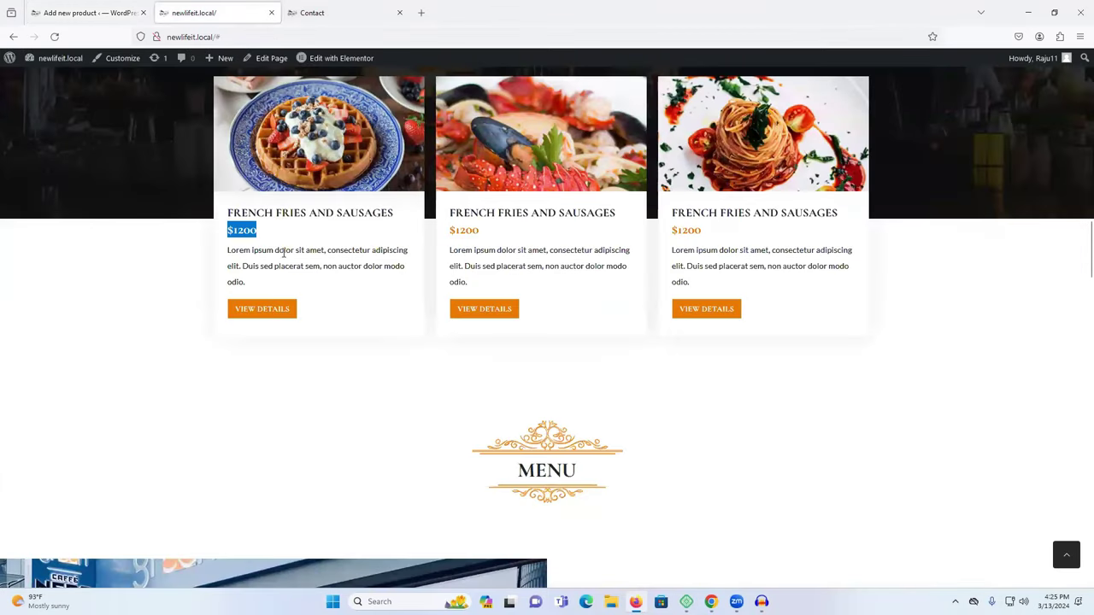
triple_click(282, 250)
key("ctrl+c")
right_click(285, 260)
left_click(295, 264)
left_click(120, 12)
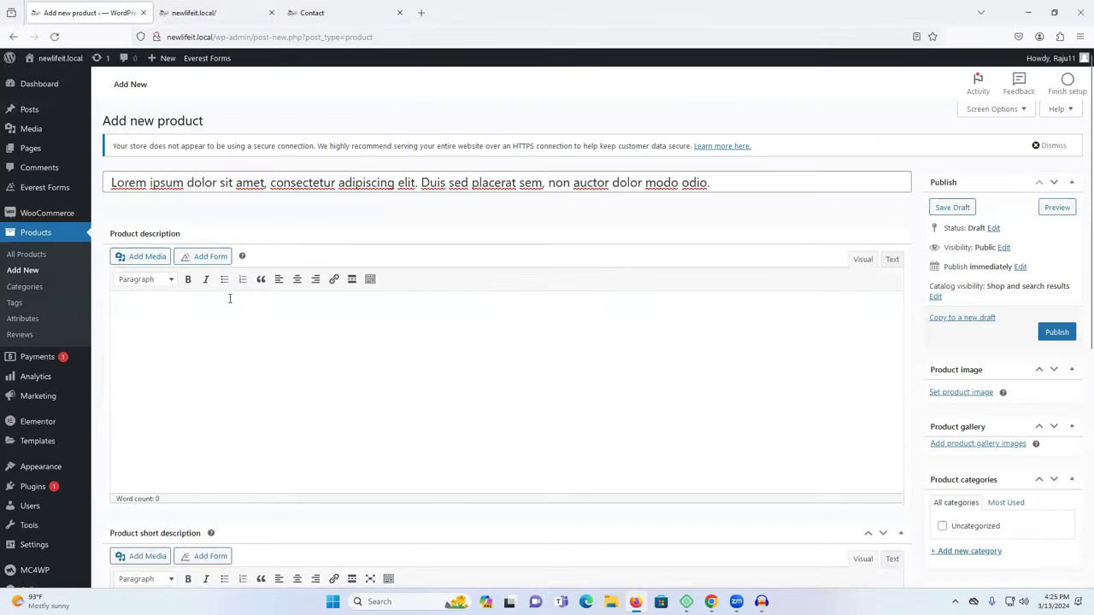
key("ctrl+v")
Step: Replace the product's name with the waffle card's title from the home page, FRENCH FRIES AND SAUSAGES
left_click(214, 13)
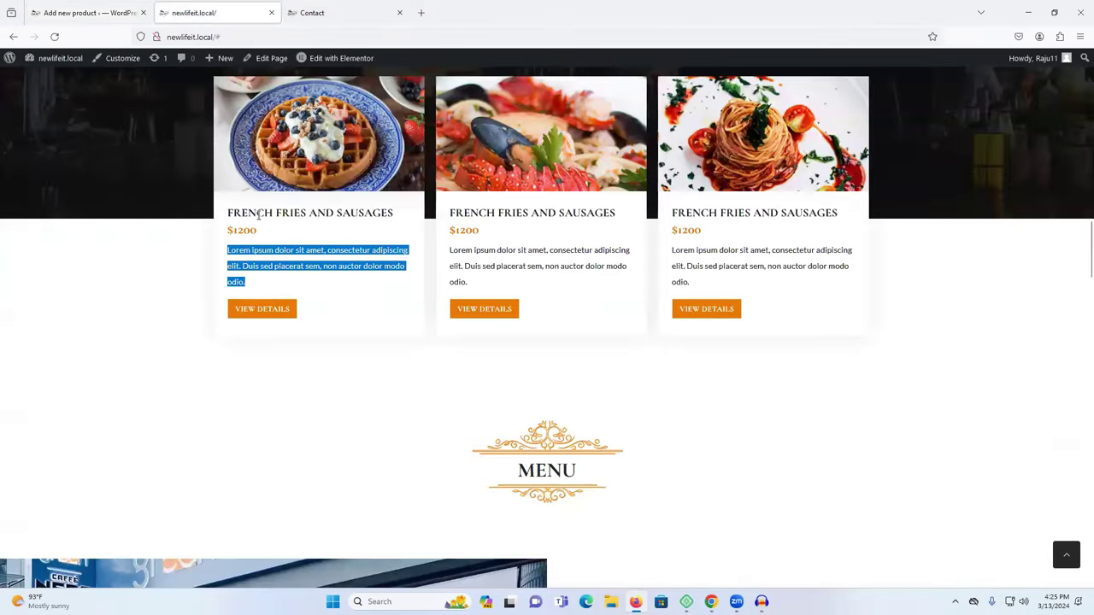
triple_click(259, 214)
key("ctrl+c")
left_click(85, 12)
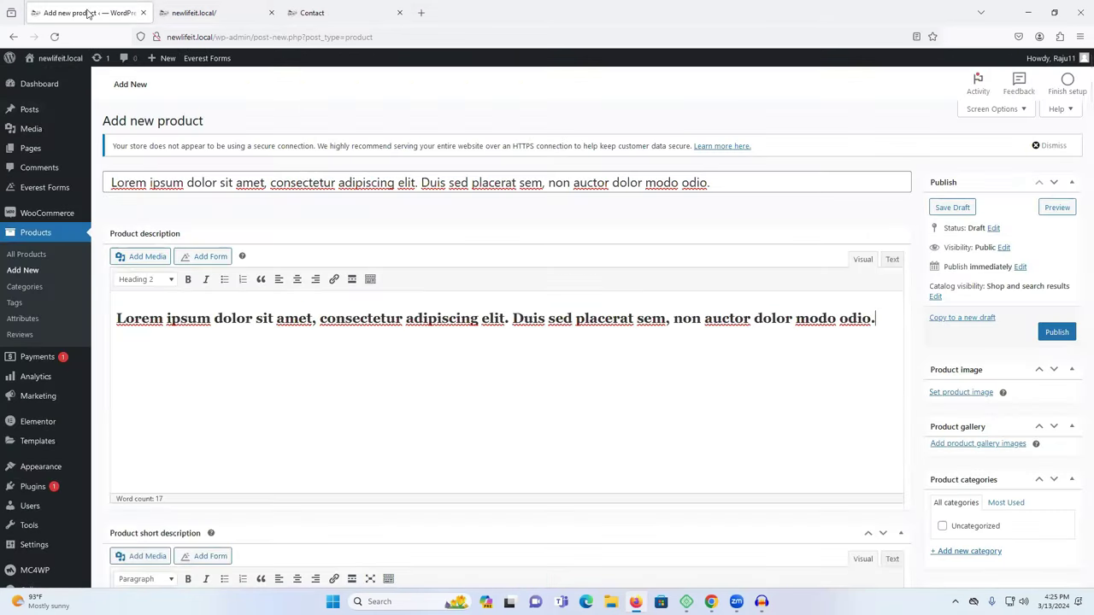
triple_click(302, 179)
key("ctrl+v")
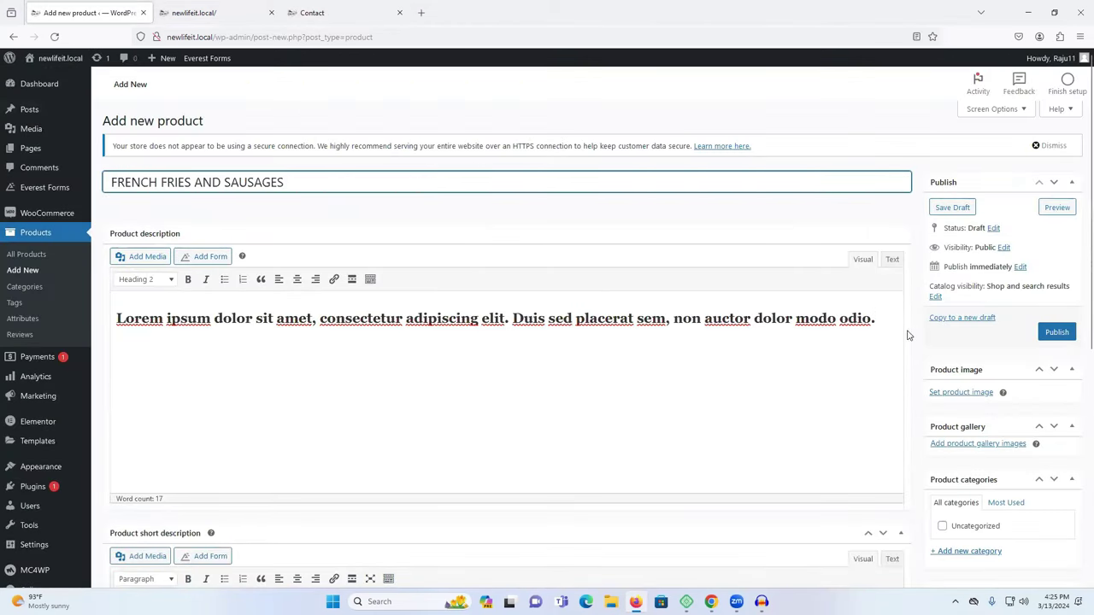
Step: Collapse the short description and product gallery sections, and move the gallery section above the publish section
scroll(909, 335, "down", 2)
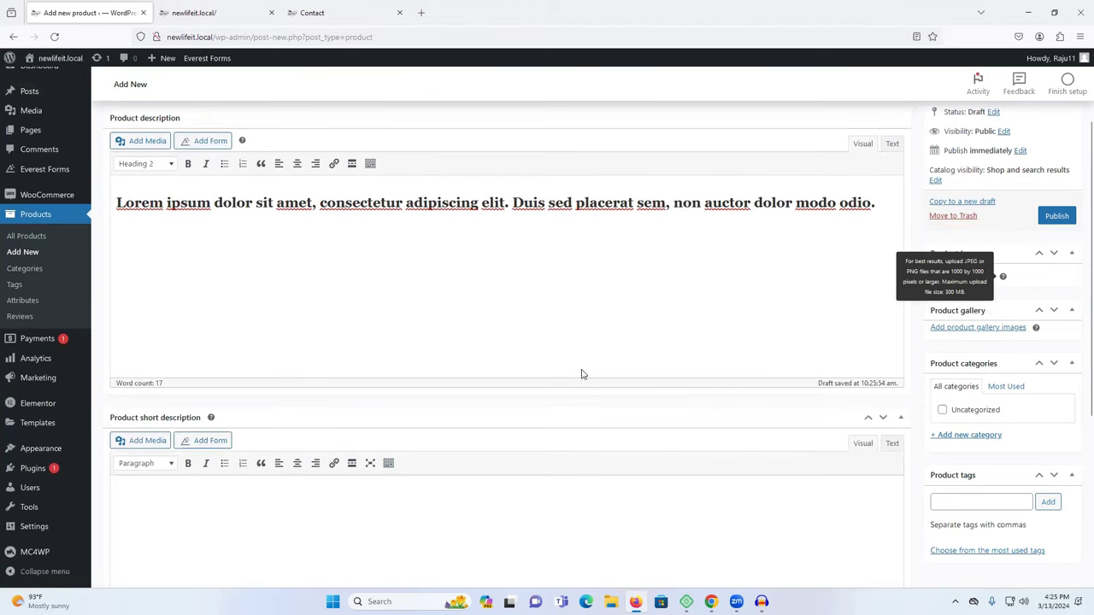
left_click(781, 411)
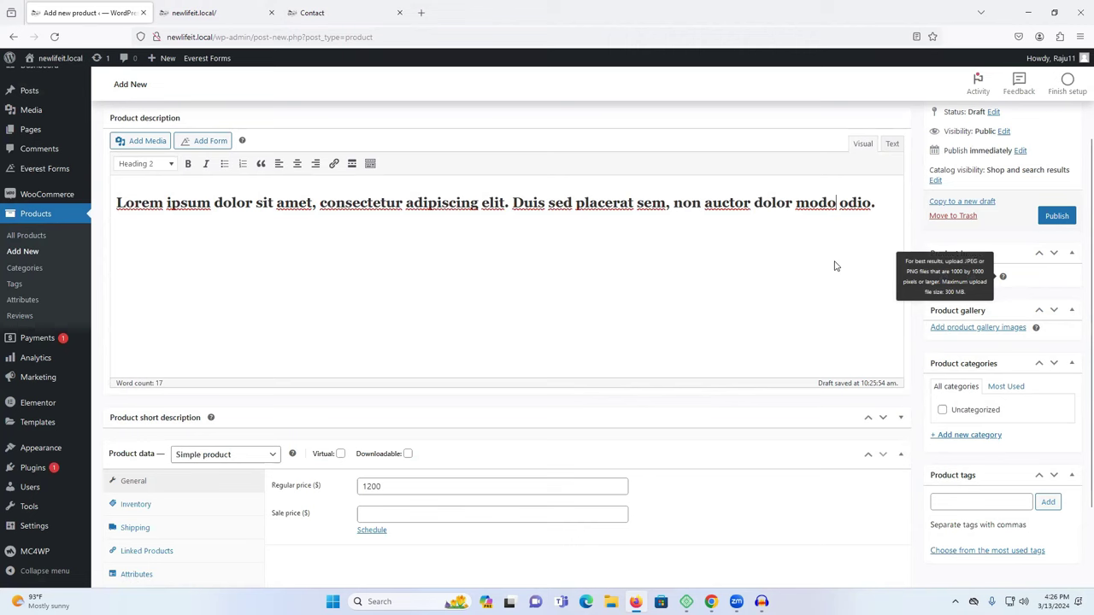
left_click(924, 311)
left_click(1054, 255)
left_click(1040, 254)
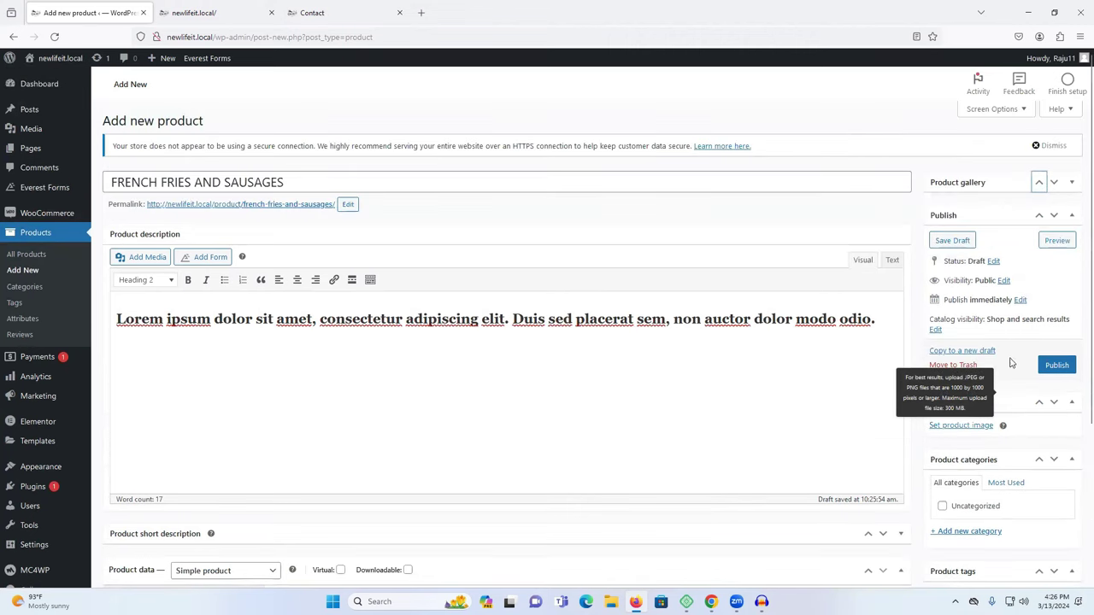
Step: Set the waffle picture breakfast-applepie-1-1.jpg from the media library as the product image, checking it against the home page
scroll(995, 388, "down", 2)
left_click(961, 252)
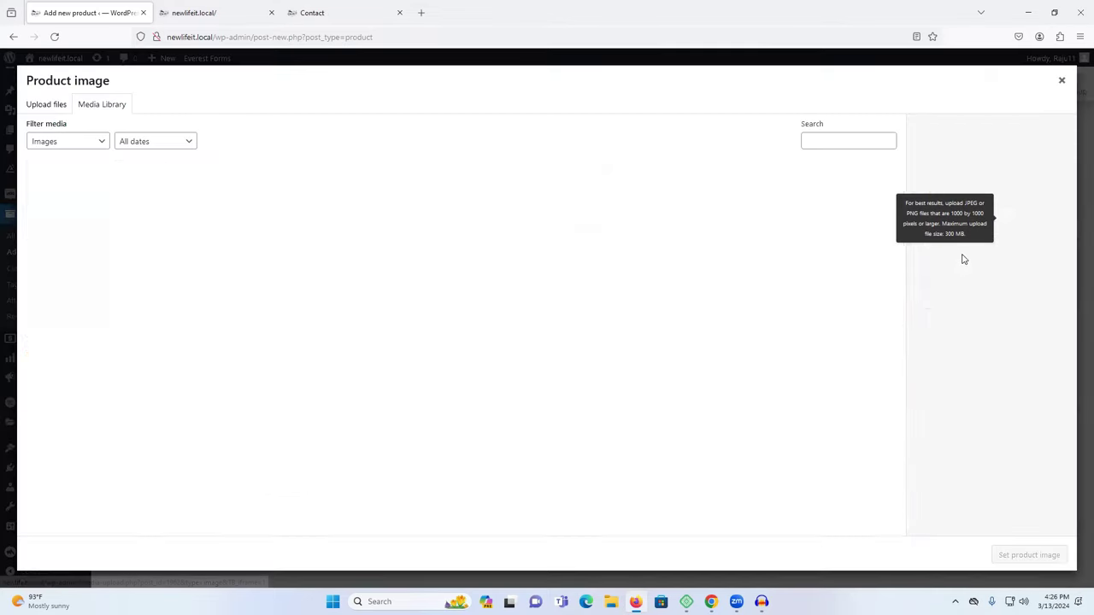
left_click(221, 6)
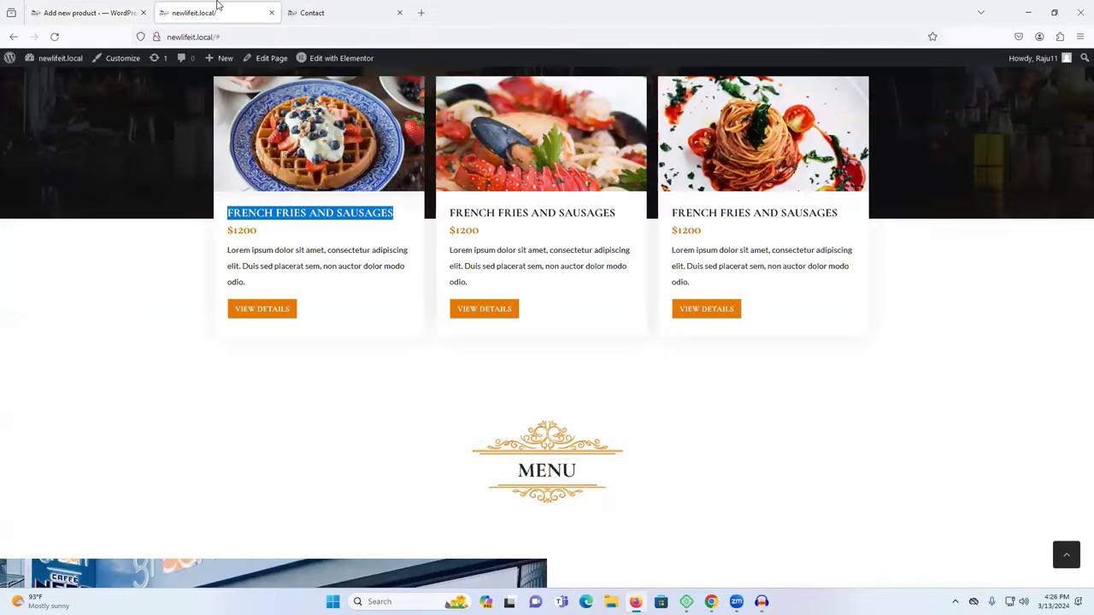
left_click(94, 12)
scroll(507, 280, "down", 4)
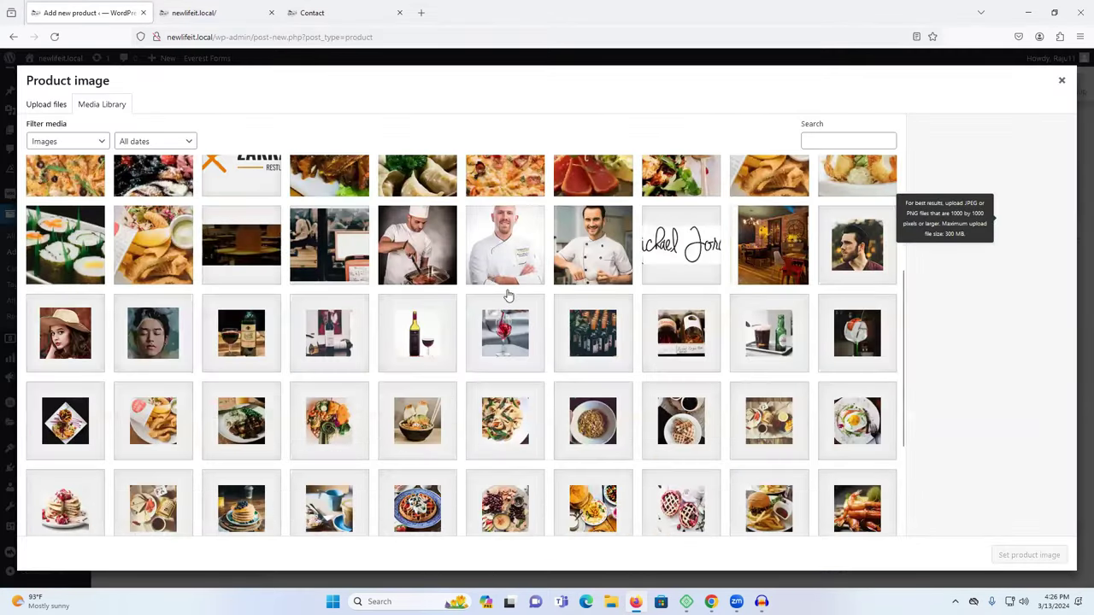
left_click(391, 396)
left_click(248, 8)
left_click(120, 12)
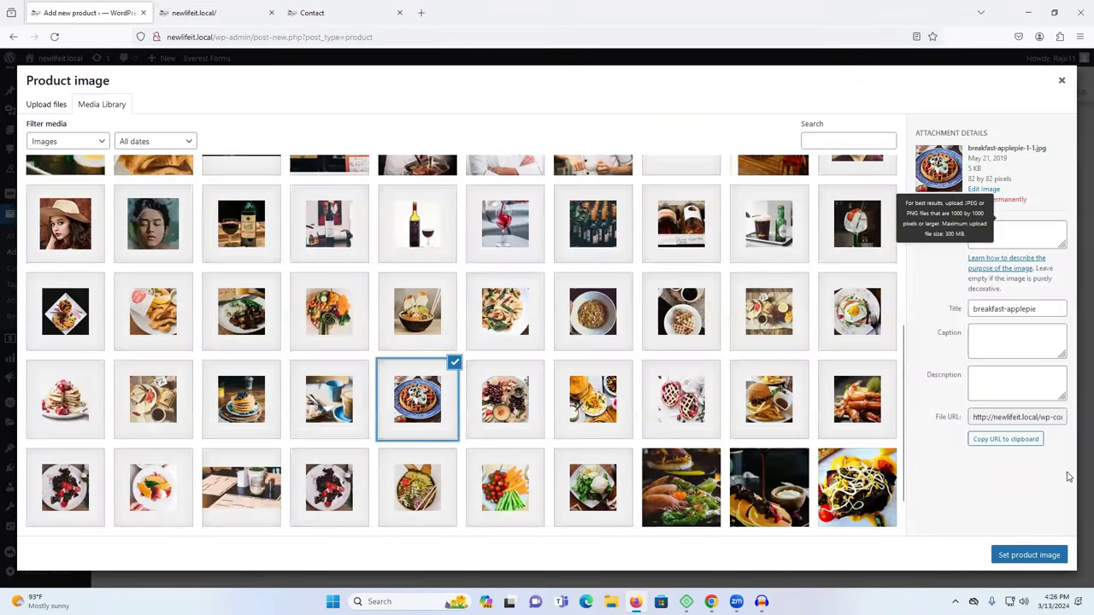
left_click(1027, 554)
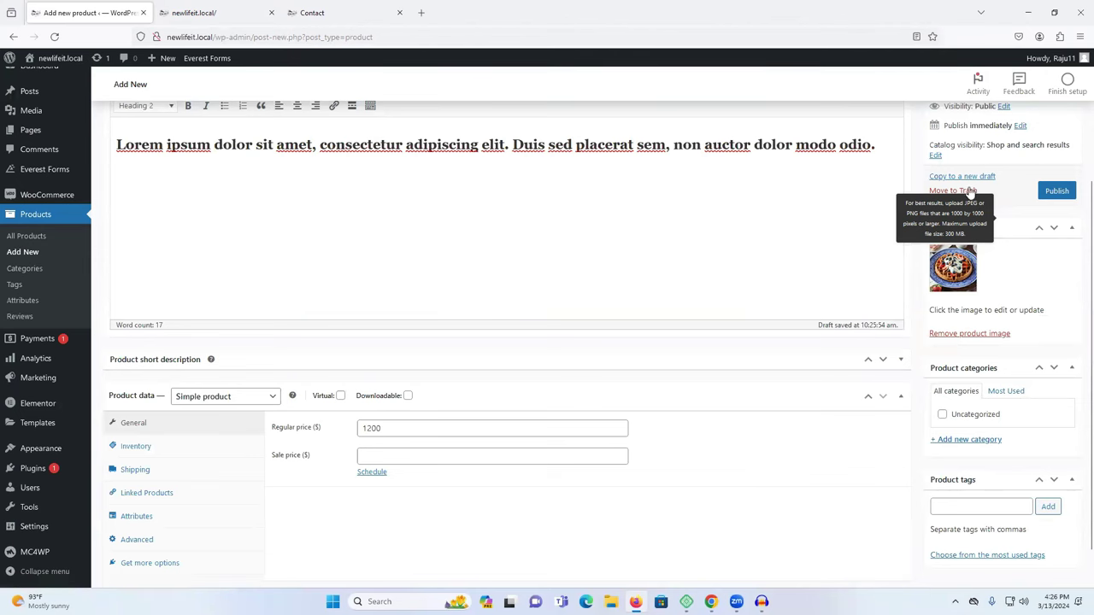
scroll(970, 192, "up", 2)
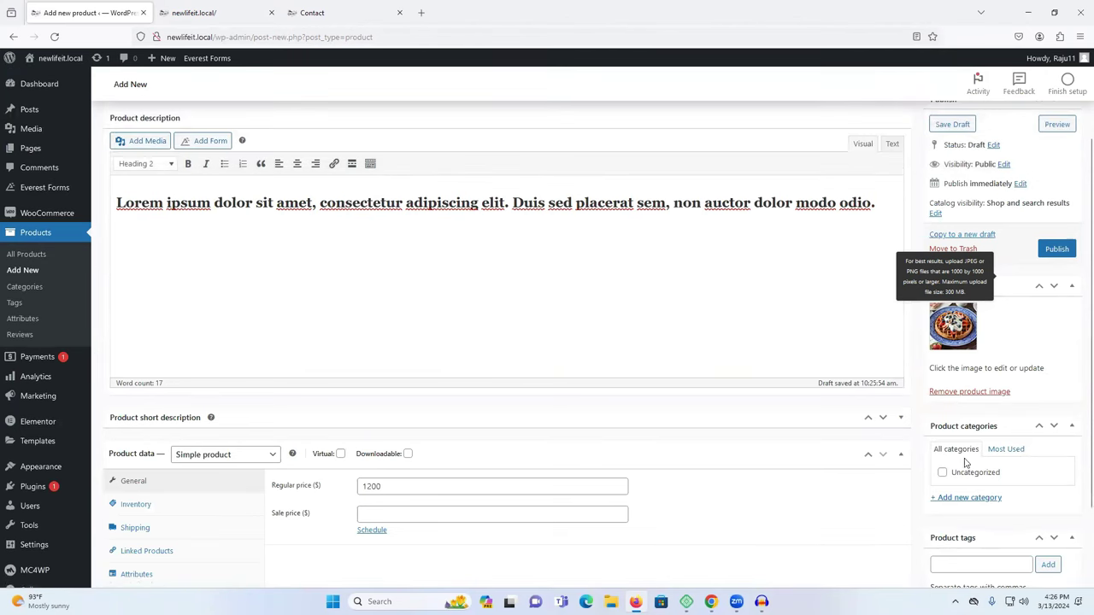
Step: Reorder the sidebar sections below Publish as product tags, product image, product categories and product gallery
left_click(1053, 427)
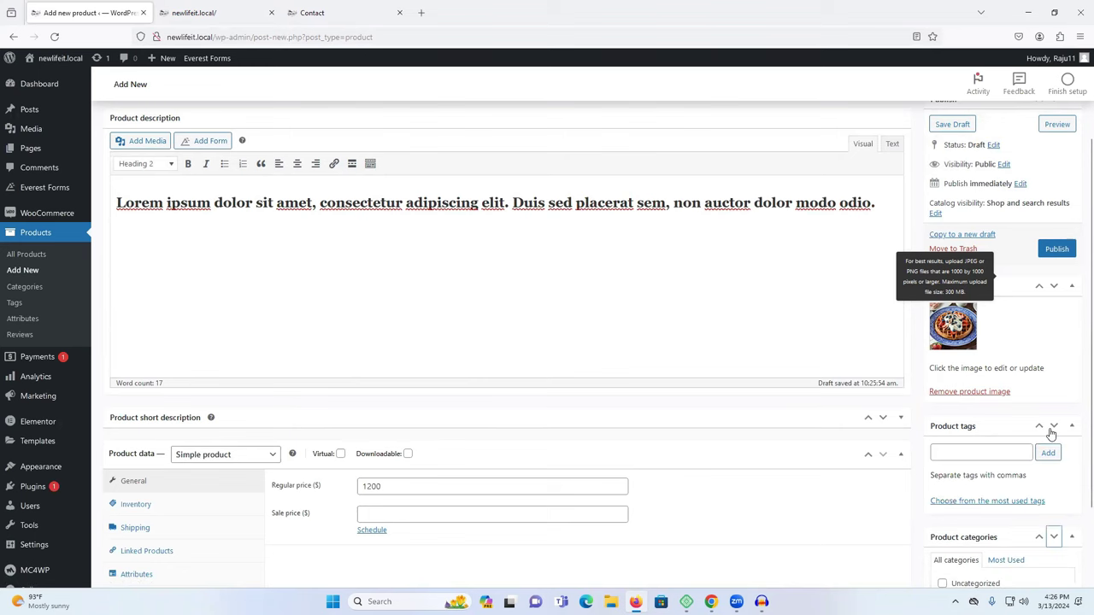
scroll(1003, 473, "down", 3)
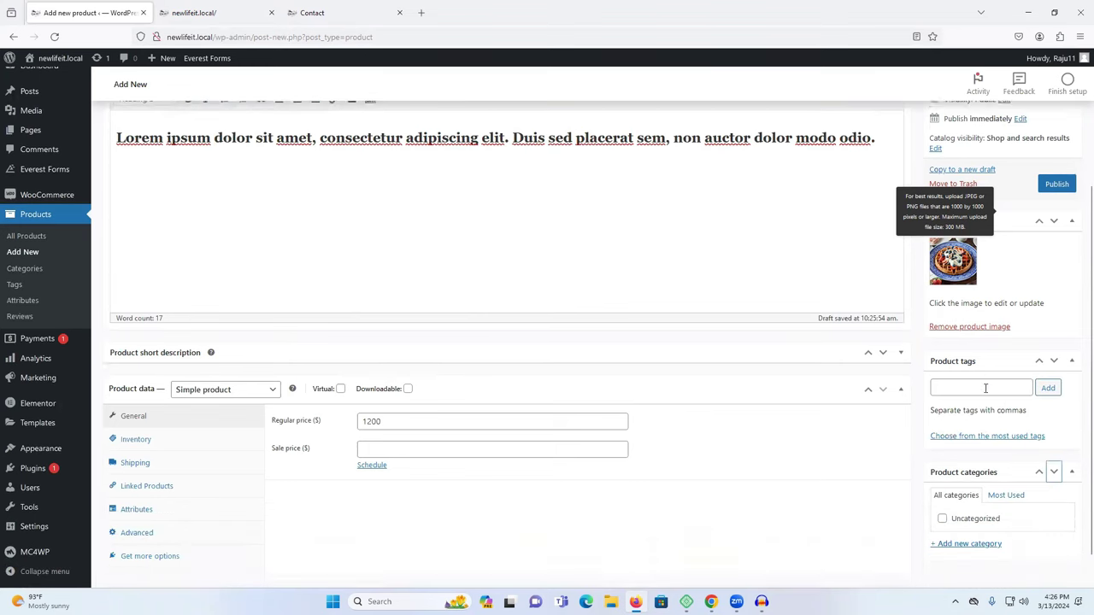
left_click(962, 354)
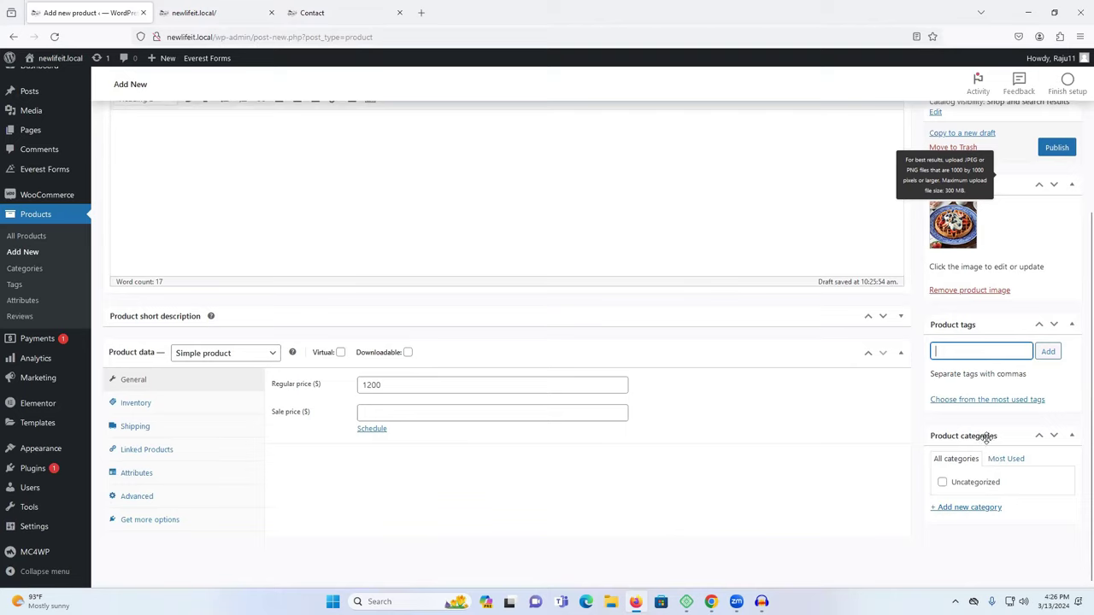
scroll(949, 366, "up", 2)
scroll(992, 246, "up", 2)
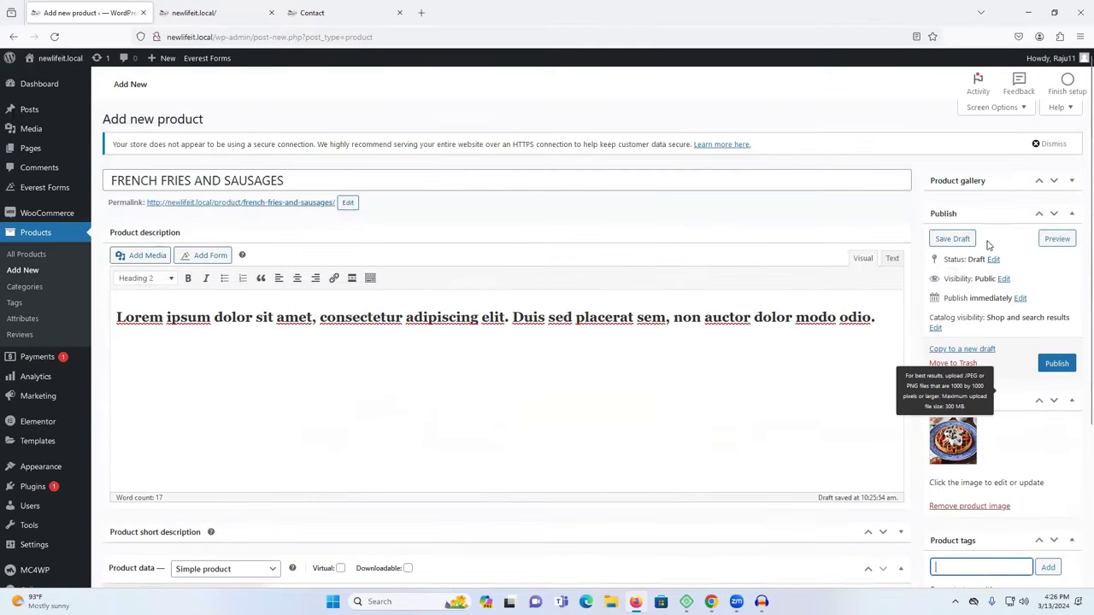
left_click(1053, 184)
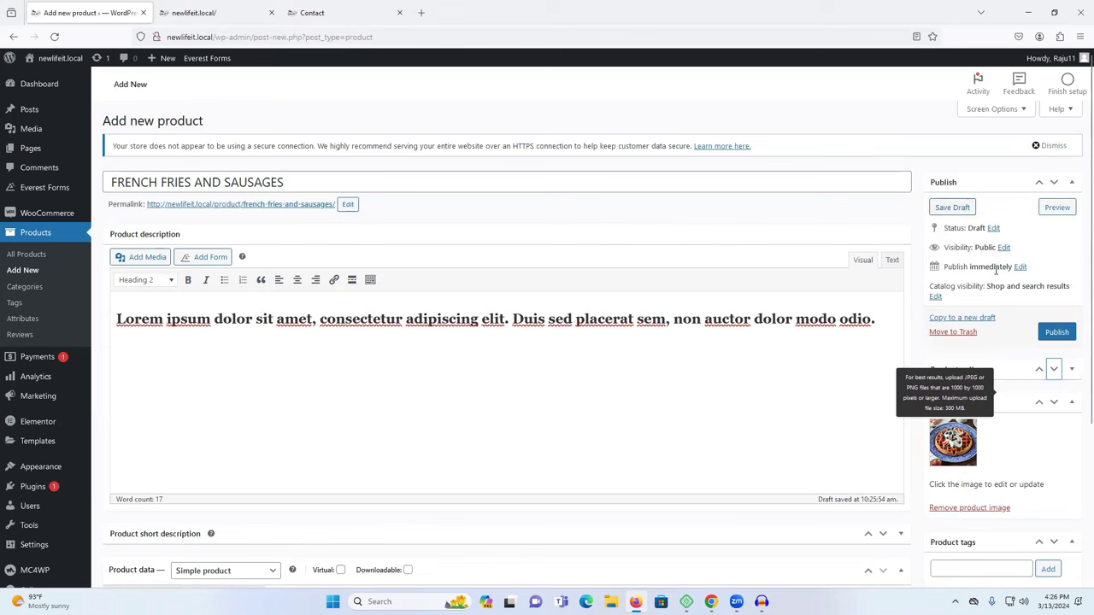
left_click(1053, 402)
left_click(1053, 369)
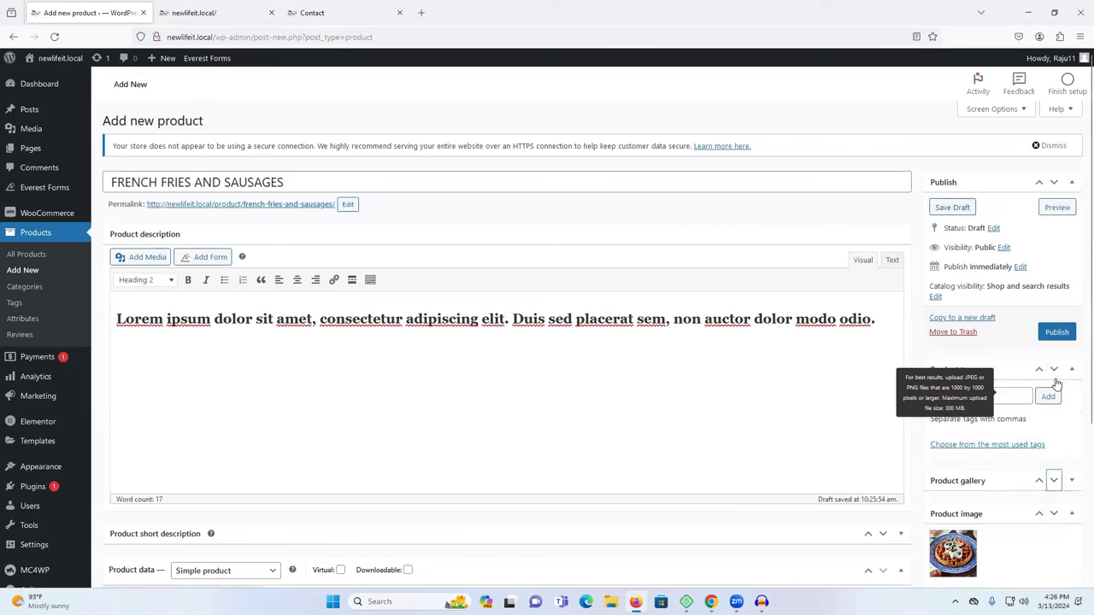
left_click(1054, 481)
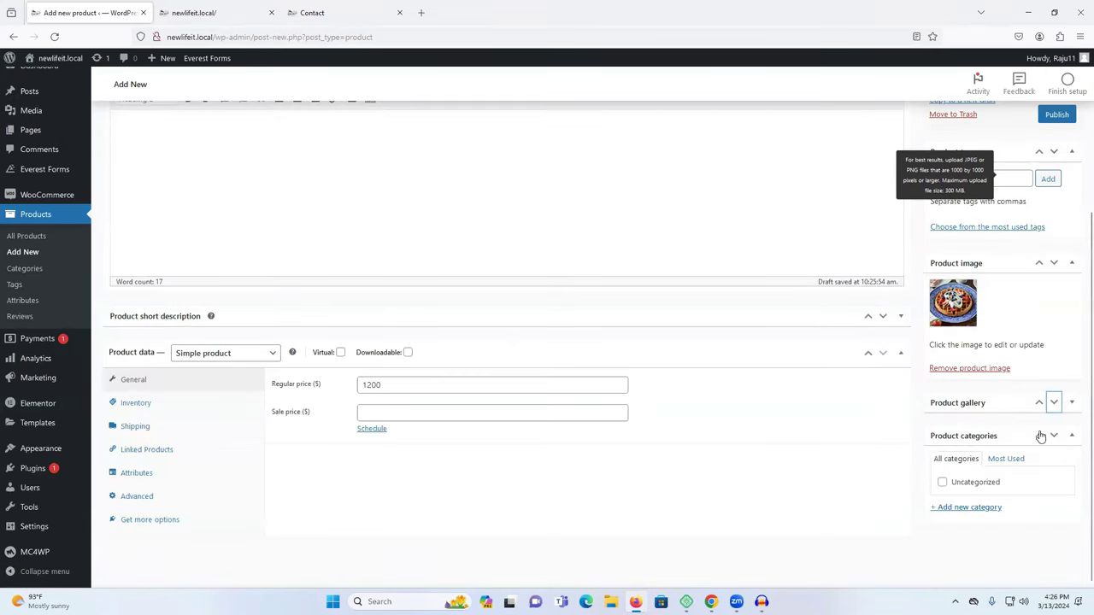
left_click(1054, 403)
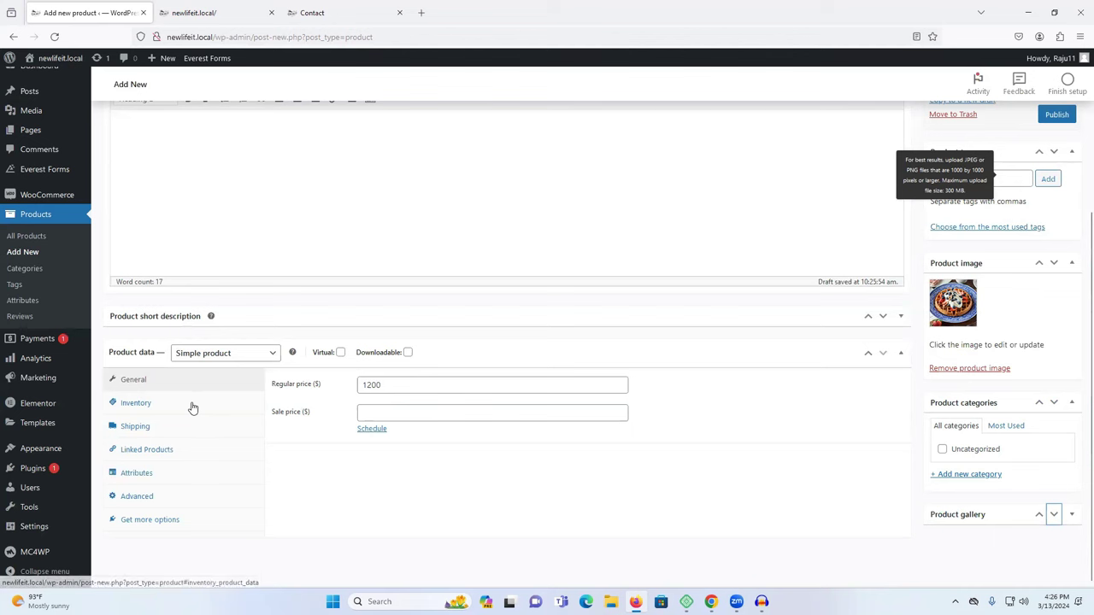
Step: Publish the FRENCH FRIES AND SAUSAGES product and open its permalink in a new tab
left_click(1059, 111)
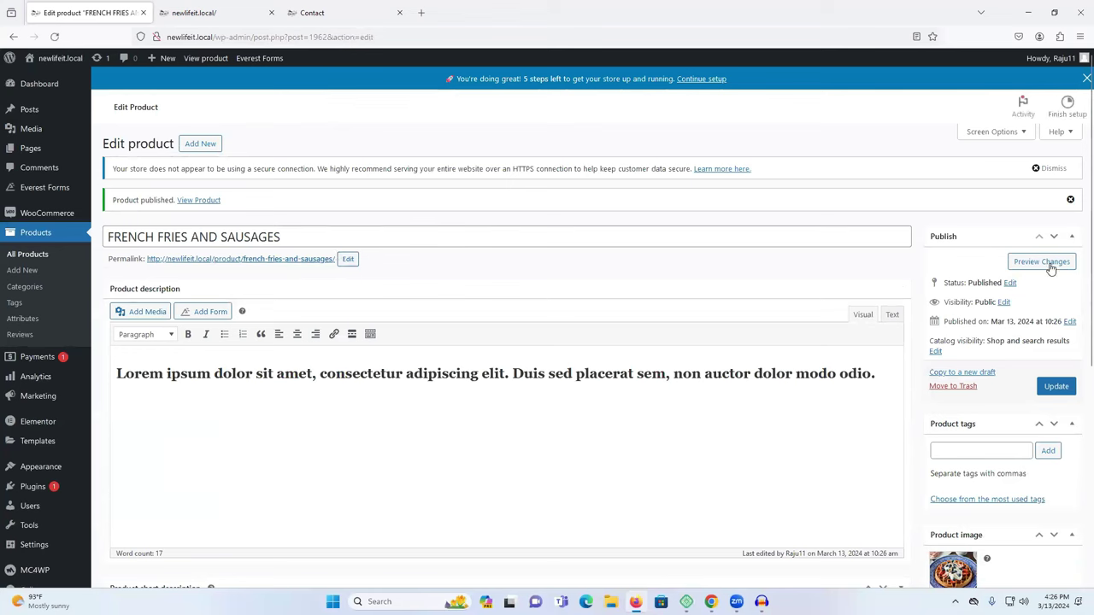
left_click_drag(1045, 264, 766, 296)
right_click(288, 260)
left_click(303, 271)
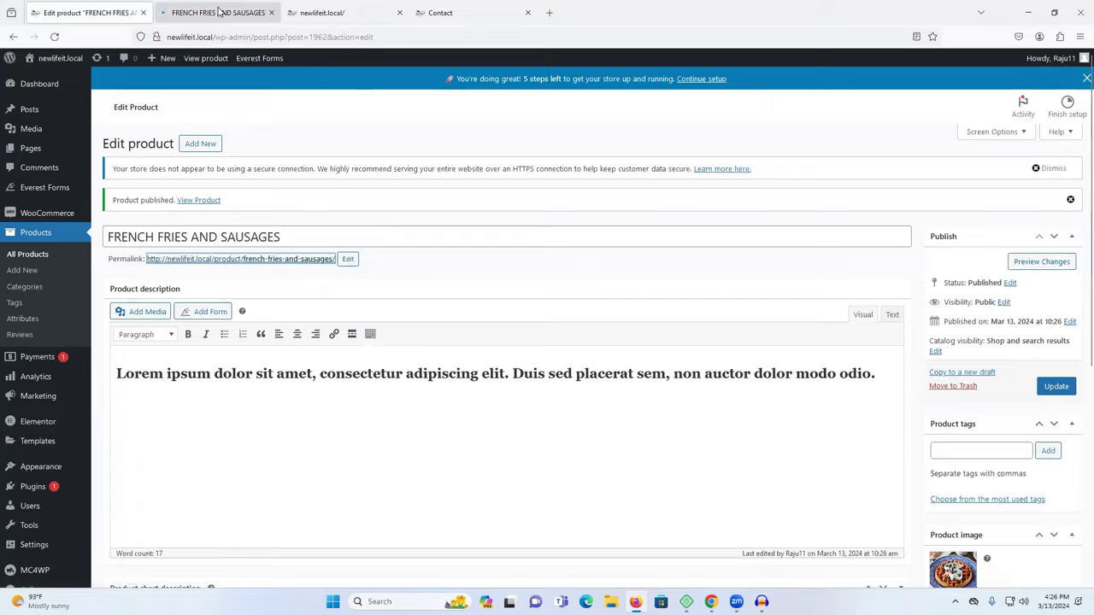
left_click(220, 12)
Step: Add one FRENCH FRIES AND SAUSAGES to the cart from its product page
left_click(603, 285)
scroll(598, 336, "down", 1)
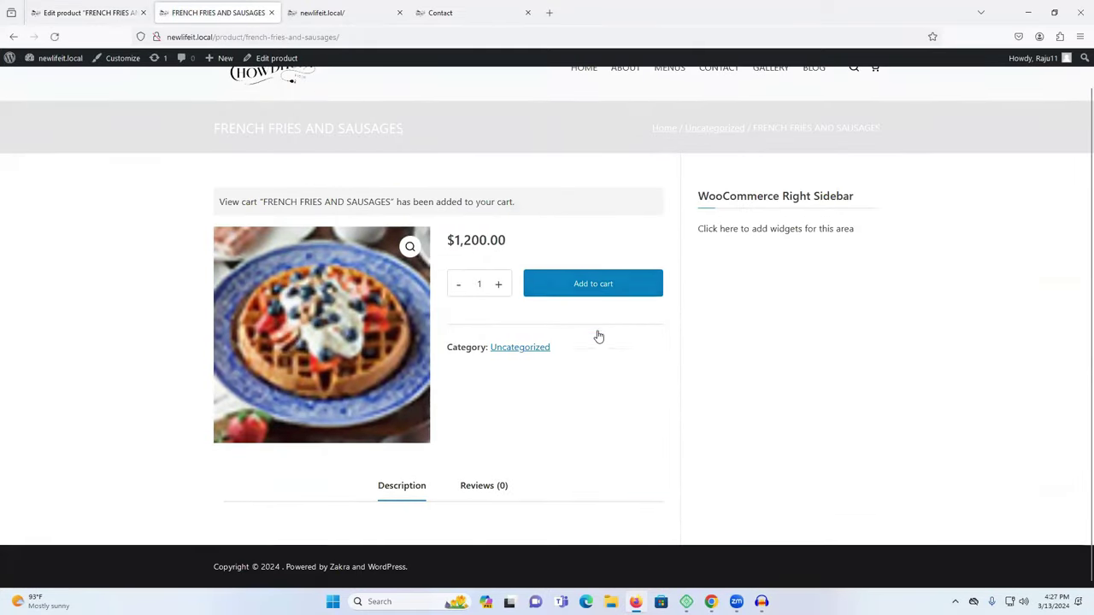
scroll(599, 330, "up", 1)
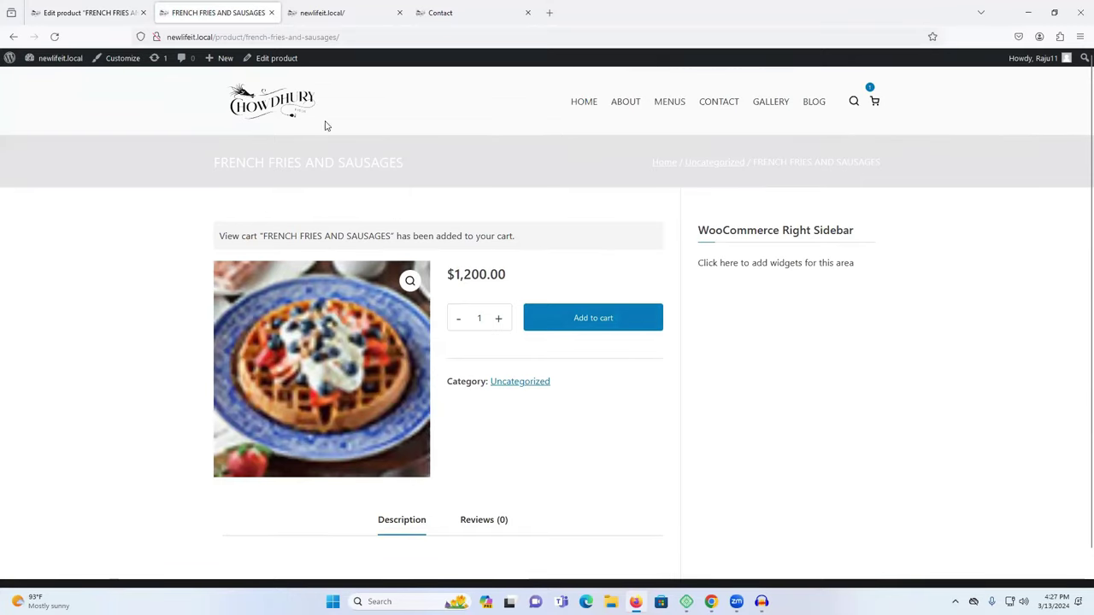
Step: Copy the product page's address and check the home page before returning to the product page
left_click(282, 38)
right_click(284, 38)
left_click(325, 107)
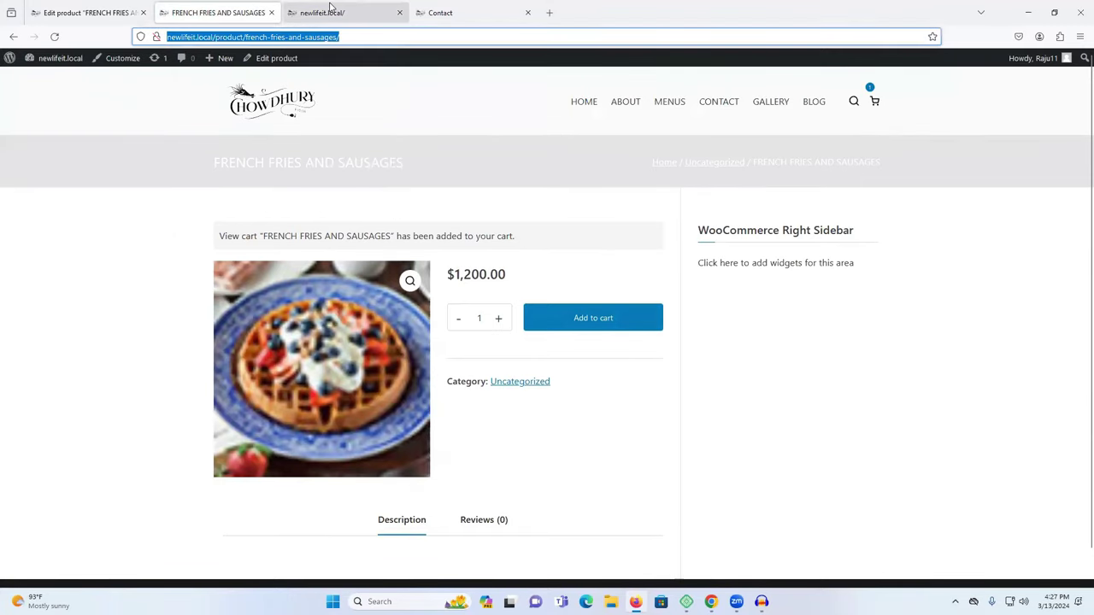
left_click(334, 12)
left_click(271, 313)
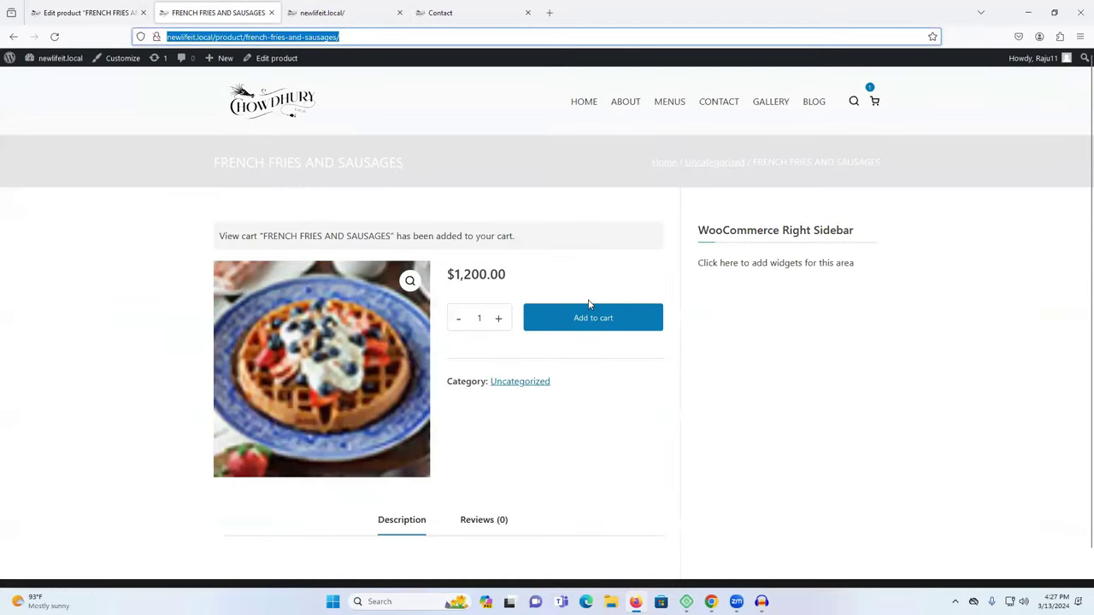
Step: Open the shopping cart and proceed to checkout with the waffle product
scroll(590, 306, "down", 1)
scroll(788, 251, "up", 1)
left_click(876, 108)
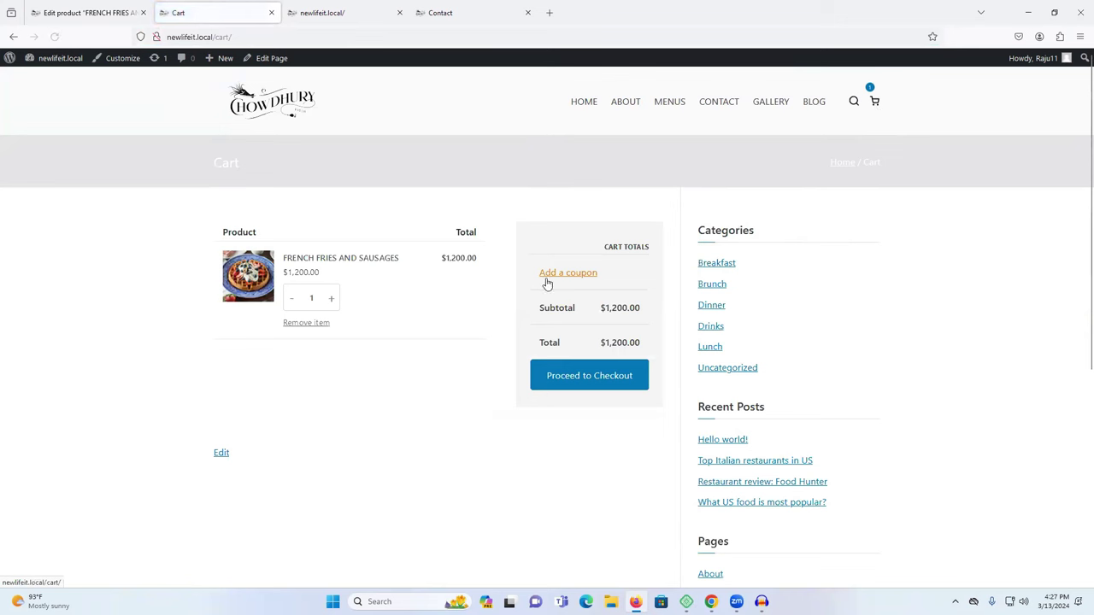
left_click(584, 376)
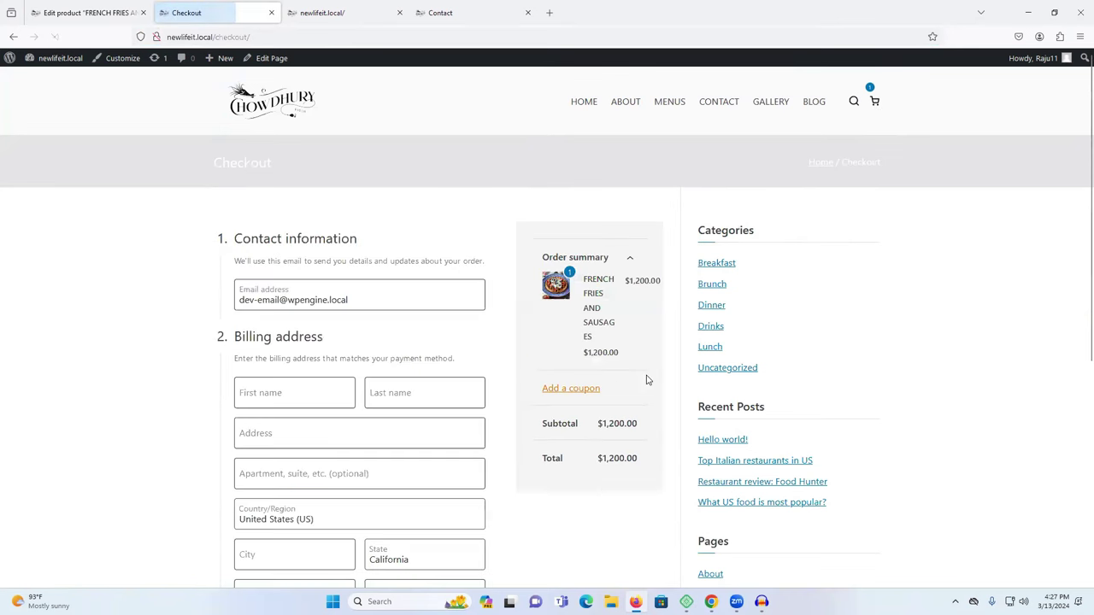
Step: Examine the checkout page's contact, billing and payment sections and its order summary
scroll(492, 374, "down", 3)
scroll(491, 374, "down", 2)
scroll(320, 408, "down", 4)
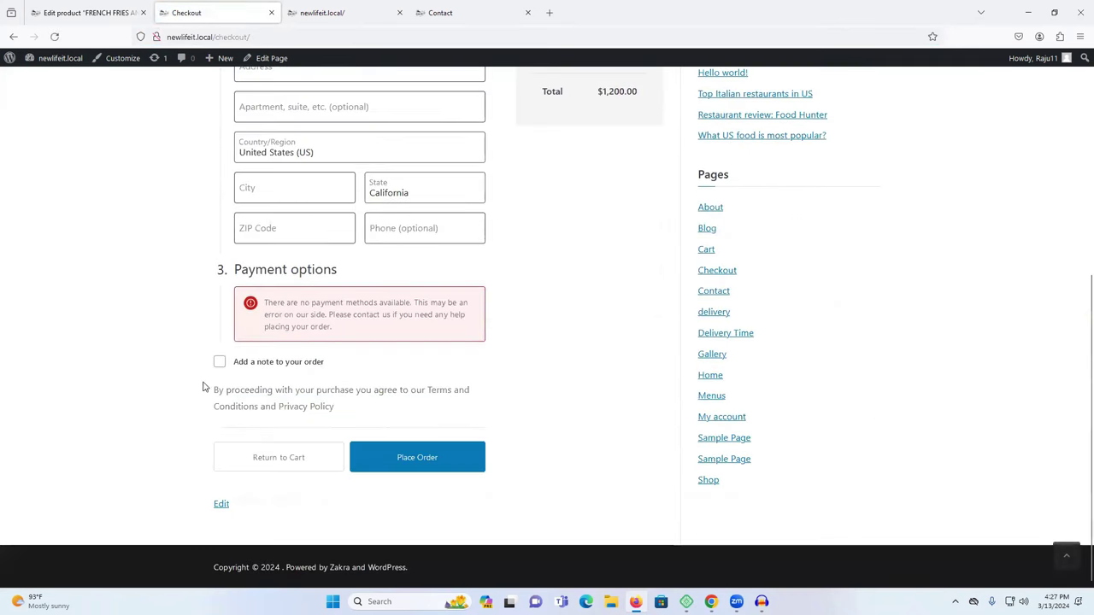
scroll(461, 434, "up", 5)
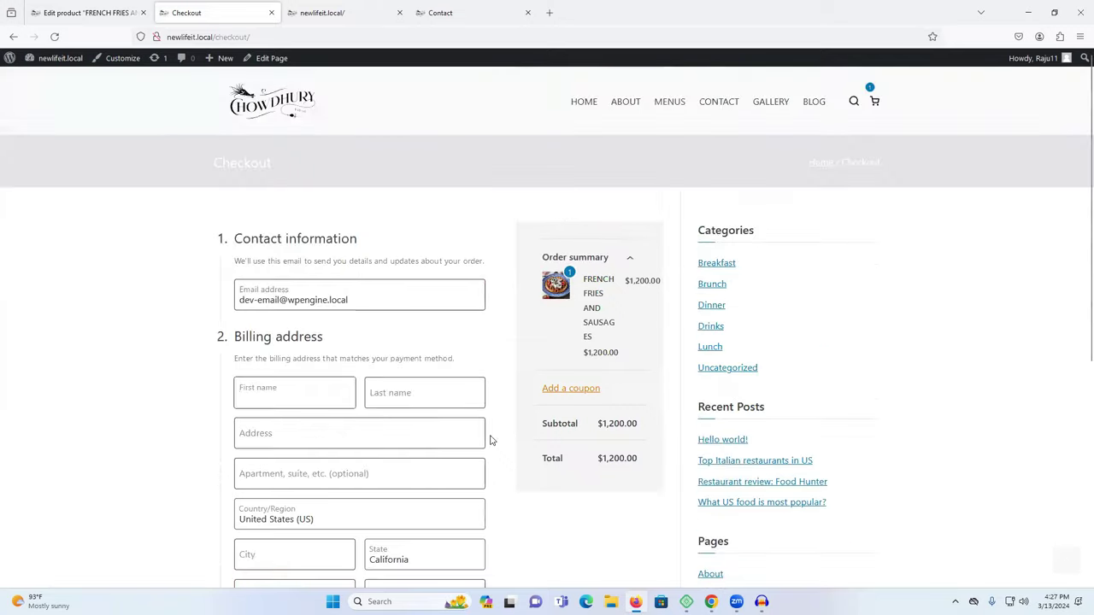
left_click_drag(585, 305, 595, 456)
left_click(840, 360)
Step: Go back to the cart, close the cart and home page tabs, and return to the product editor
left_click(13, 37)
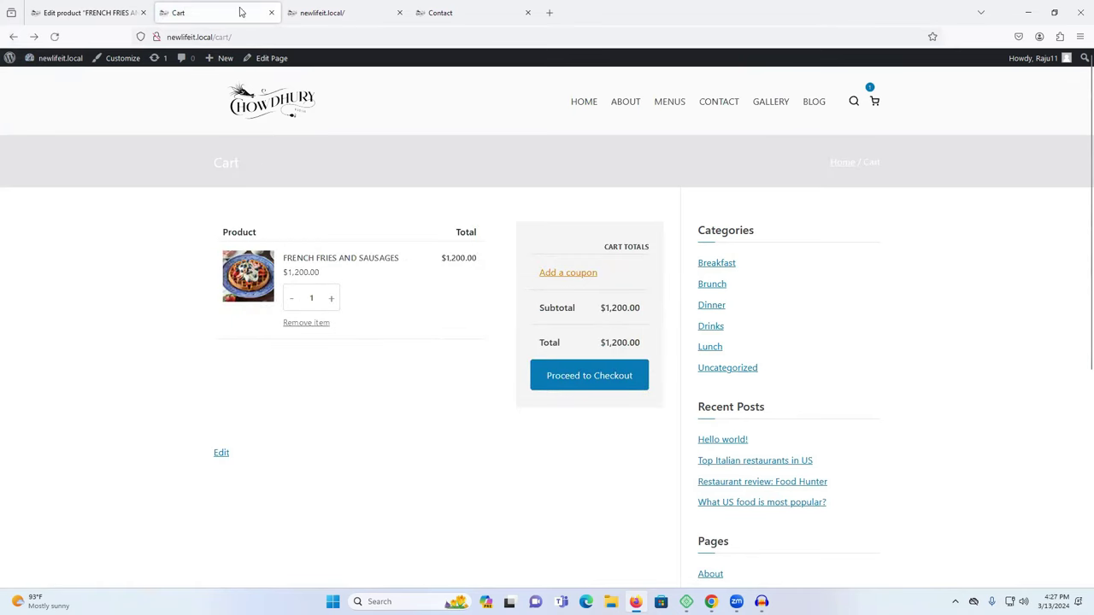
left_click(271, 13)
left_click(271, 13)
left_click(85, 13)
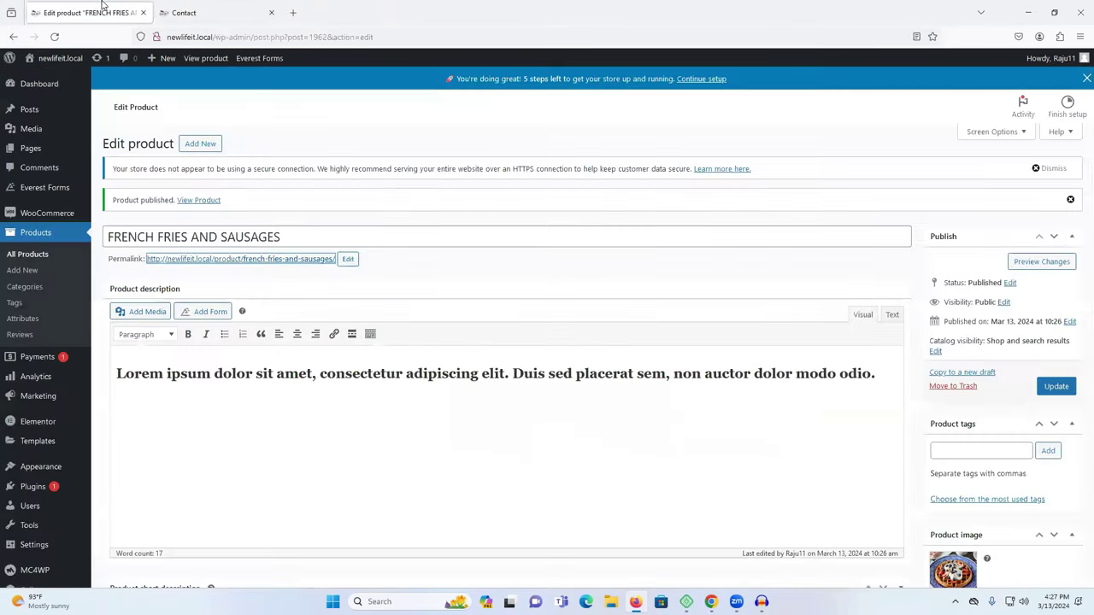
scroll(648, 347, "down", 3)
scroll(648, 347, "down", 2)
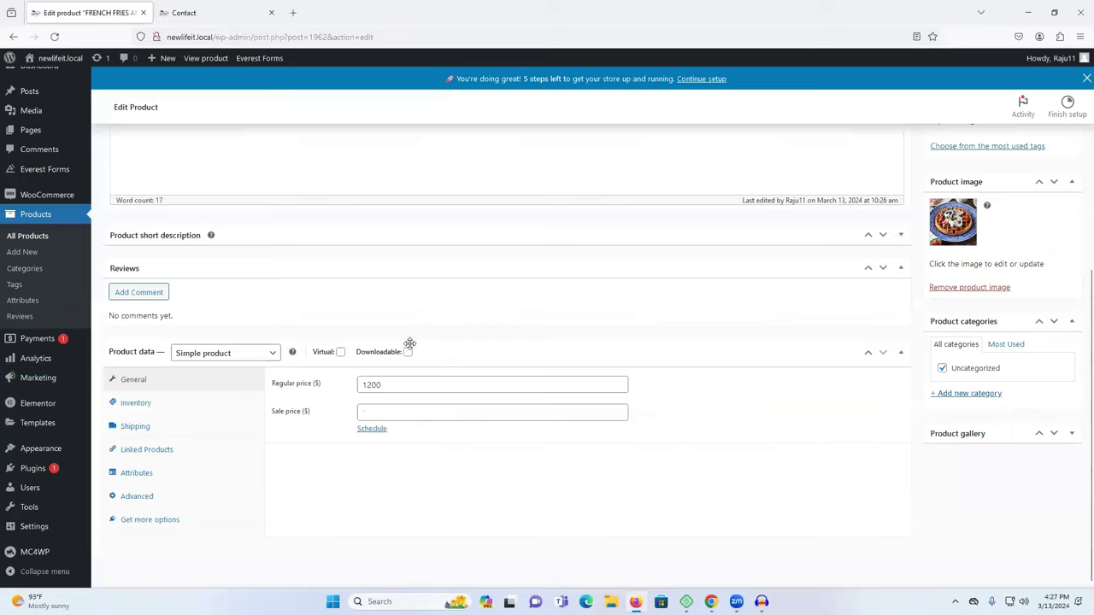
scroll(650, 349, "up", 5)
scroll(812, 295, "down", 3)
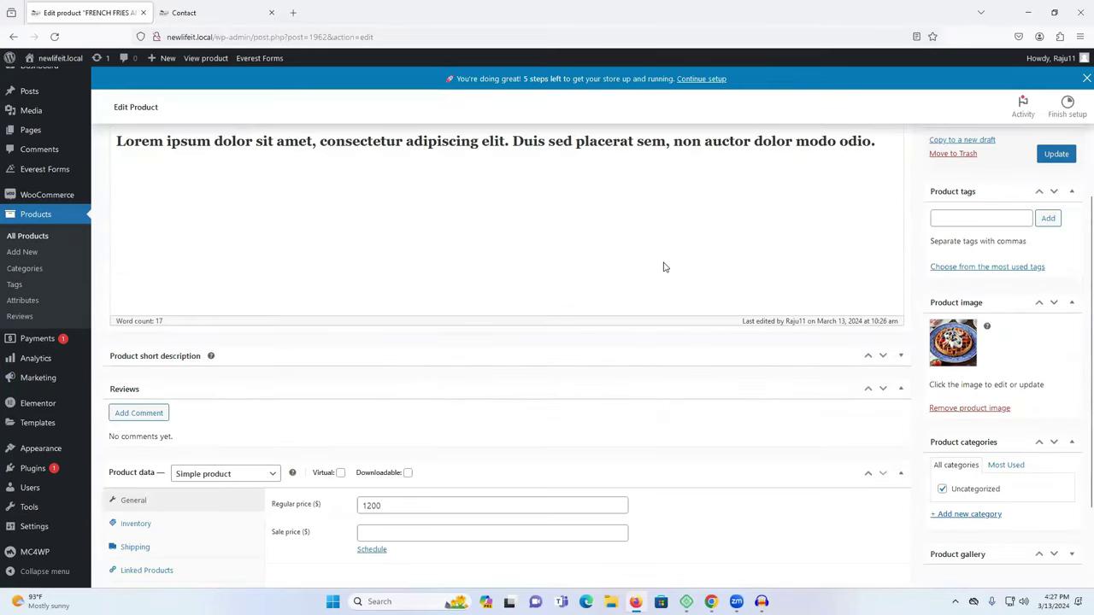
scroll(373, 295, "down", 2)
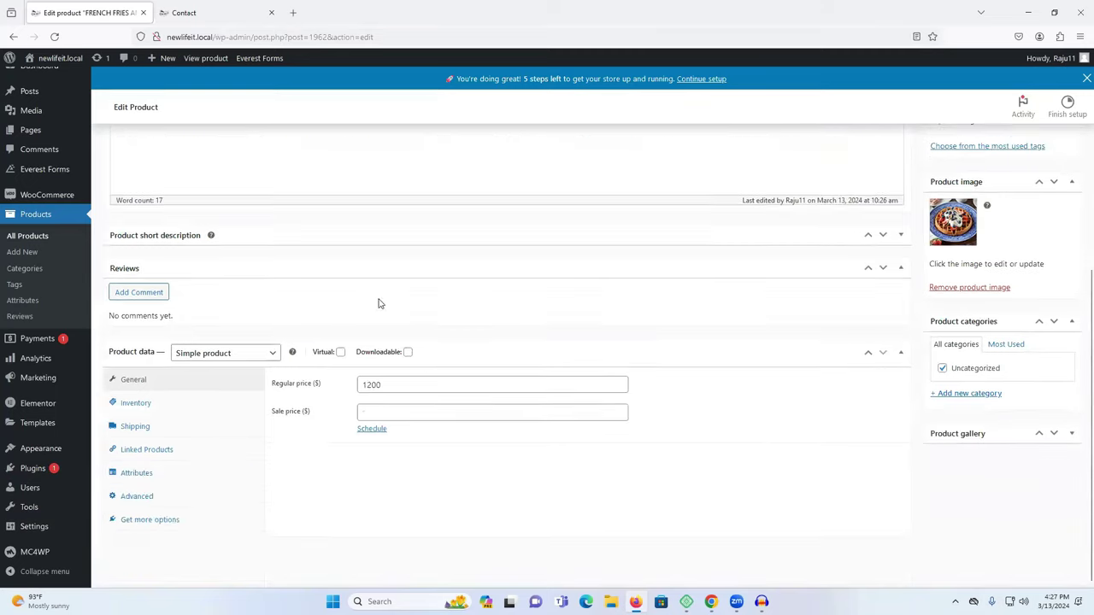
Step: Search the WordPress plugin directory for "all in" to find a migration plugin
left_click(32, 468)
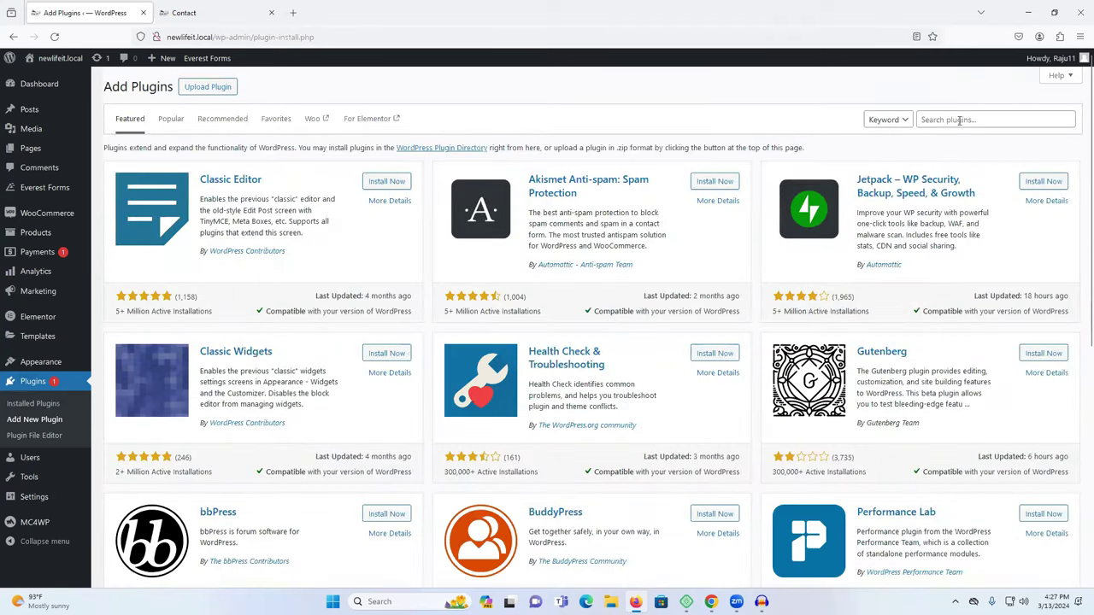
left_click(961, 118)
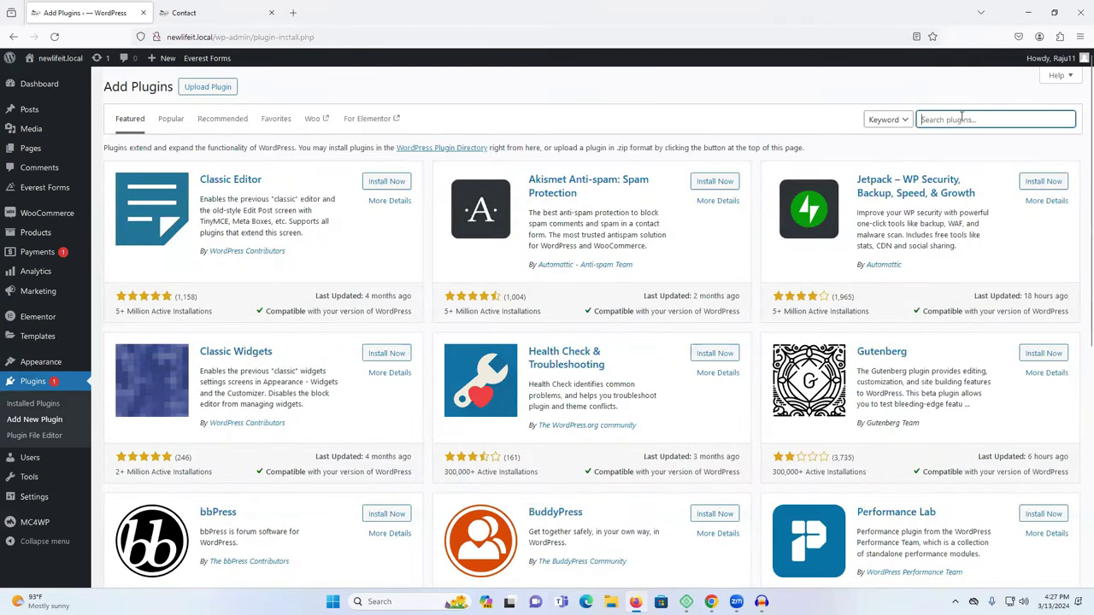
type("all in")
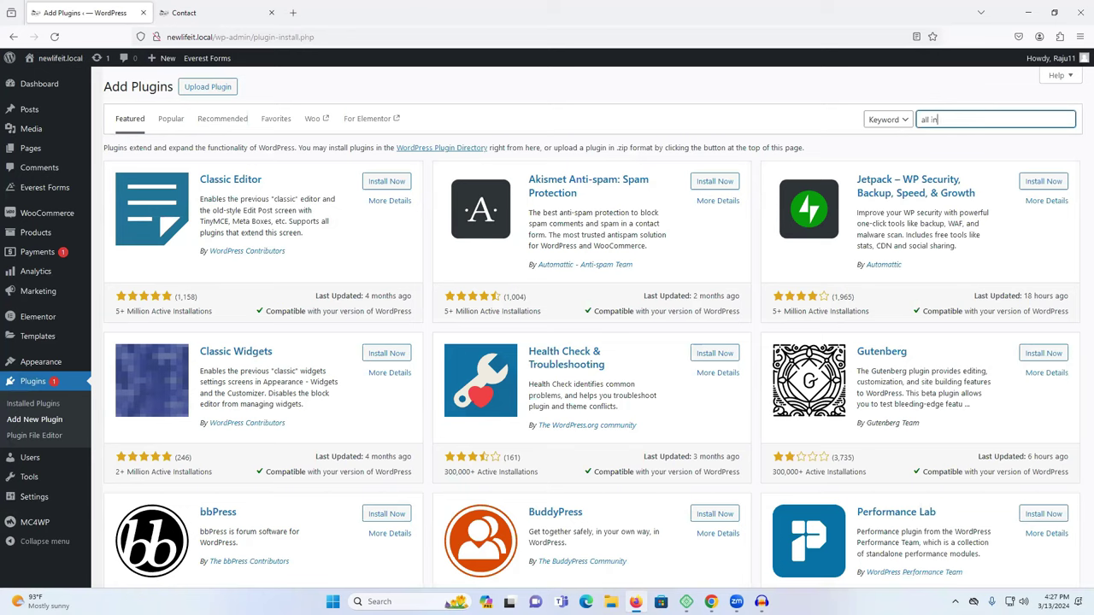
type(" mi")
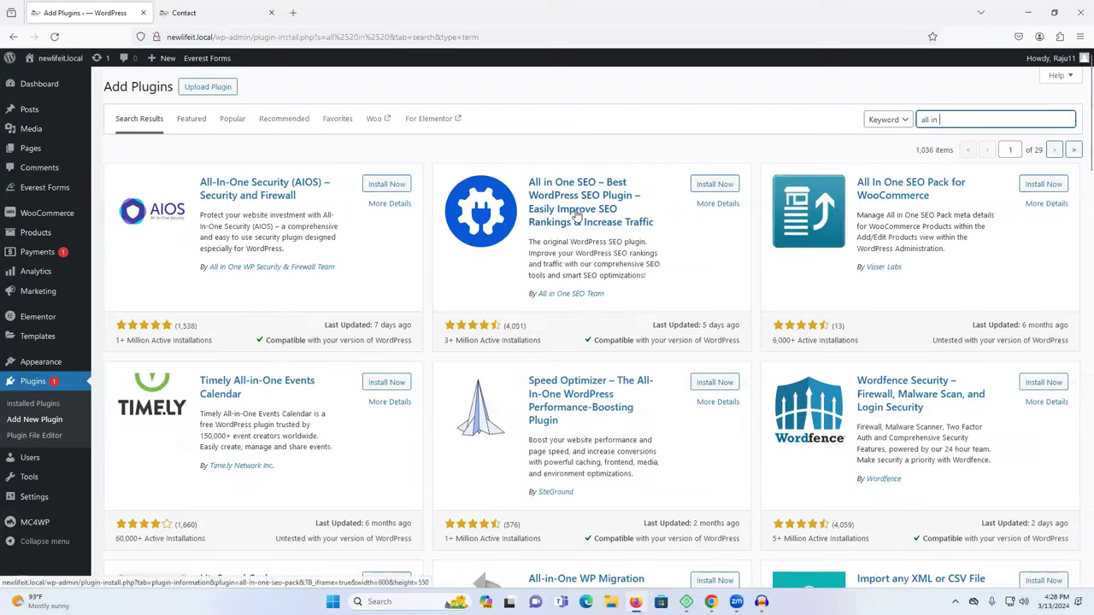
Step: Install and activate the All-in-One WP Migration plugin, and close the Contact page tab
scroll(646, 278, "down", 1)
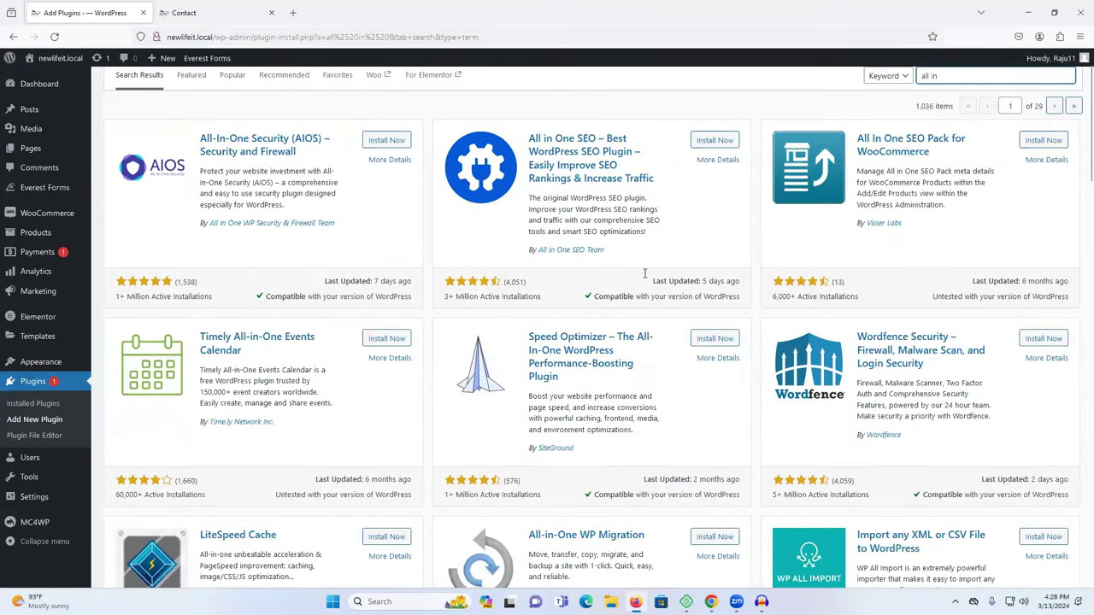
scroll(694, 435, "down", 3)
left_click(710, 406)
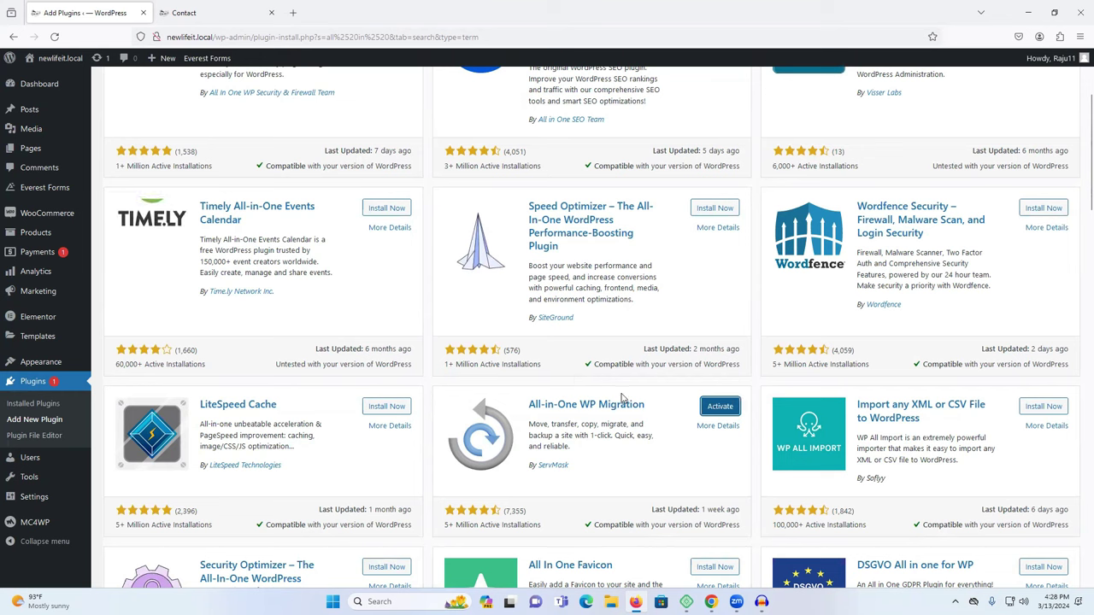
left_click(721, 407)
left_click(271, 13)
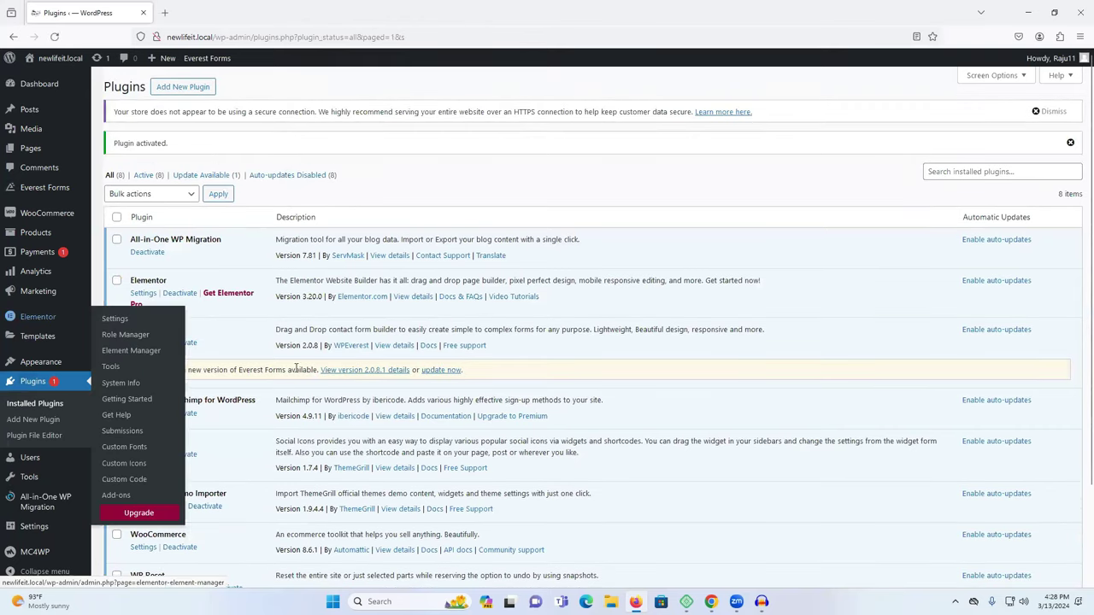
Step: Export the site to a file with All-in-One WP Migration and download the newlifeit.local backup
scroll(51, 461, "down", 3)
left_click(50, 506)
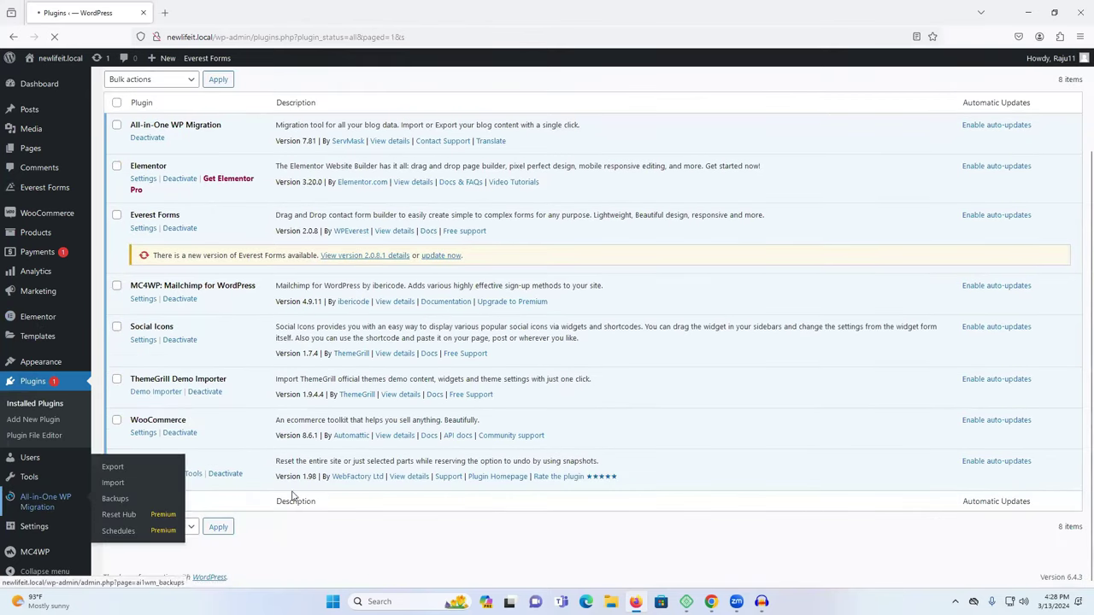
left_click(161, 214)
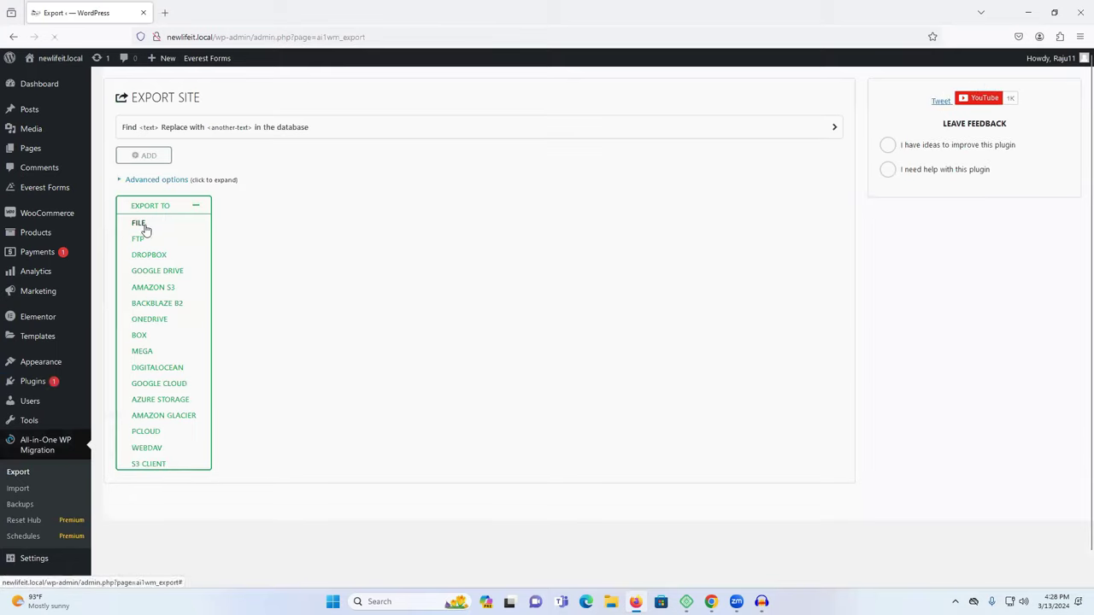
left_click(140, 224)
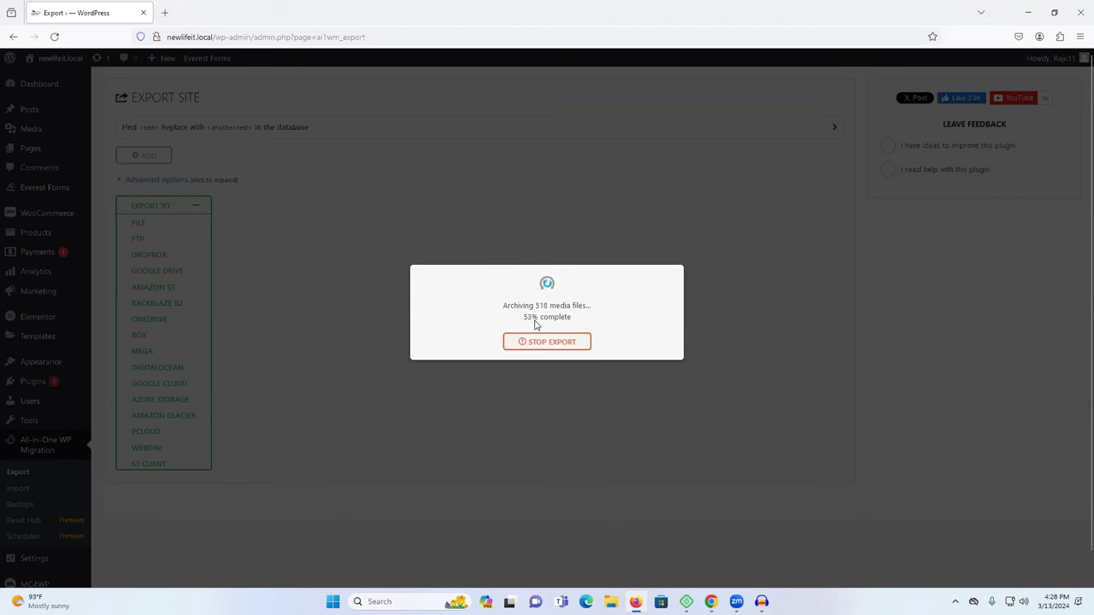
left_click_drag(535, 319, 514, 322)
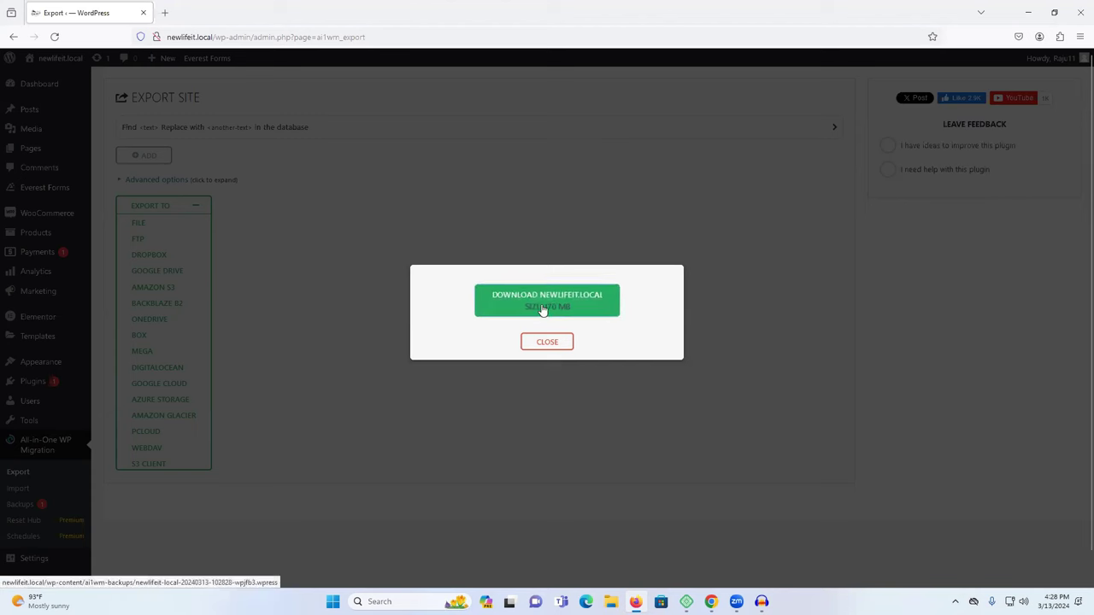
left_click(542, 311)
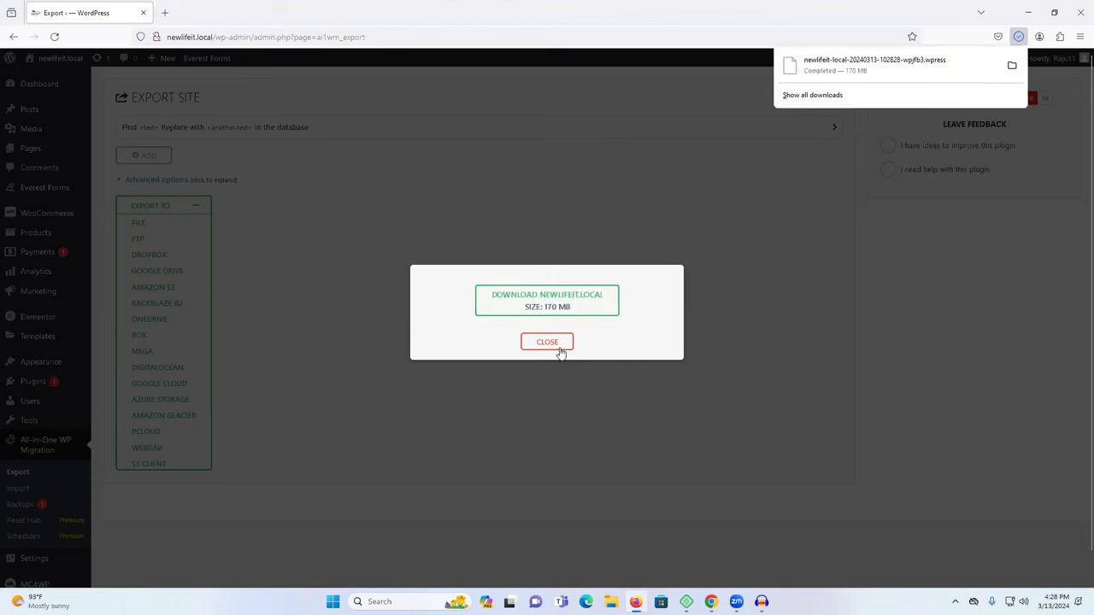
Step: Close the export dialog, then open the site's home page in a new tab and look over its current content
left_click(560, 346)
mouse_move(73, 68)
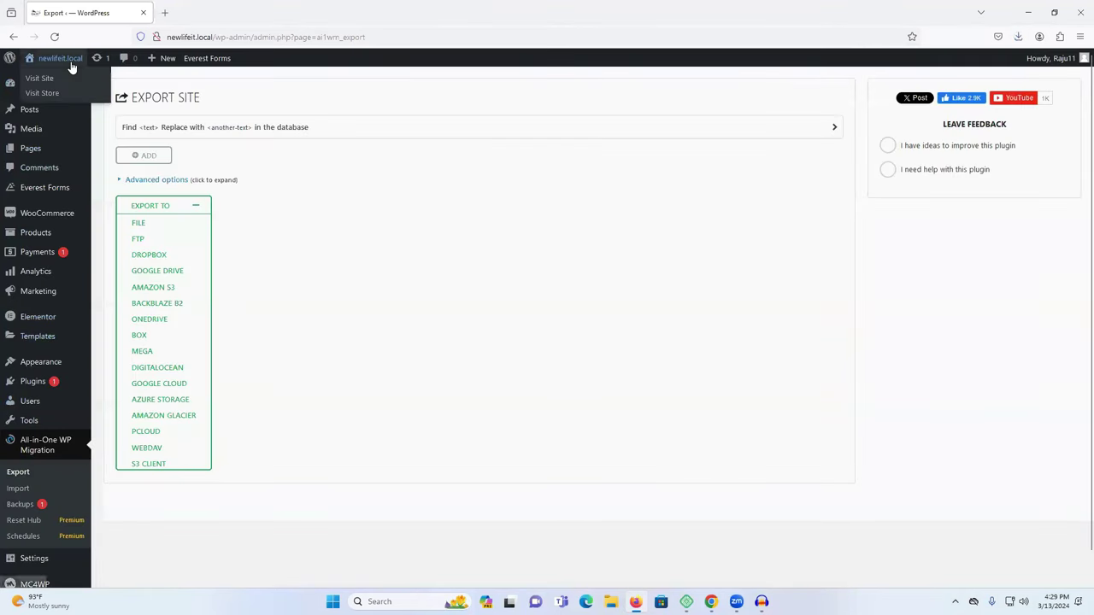
right_click(45, 79)
left_click(64, 84)
left_click(193, 7)
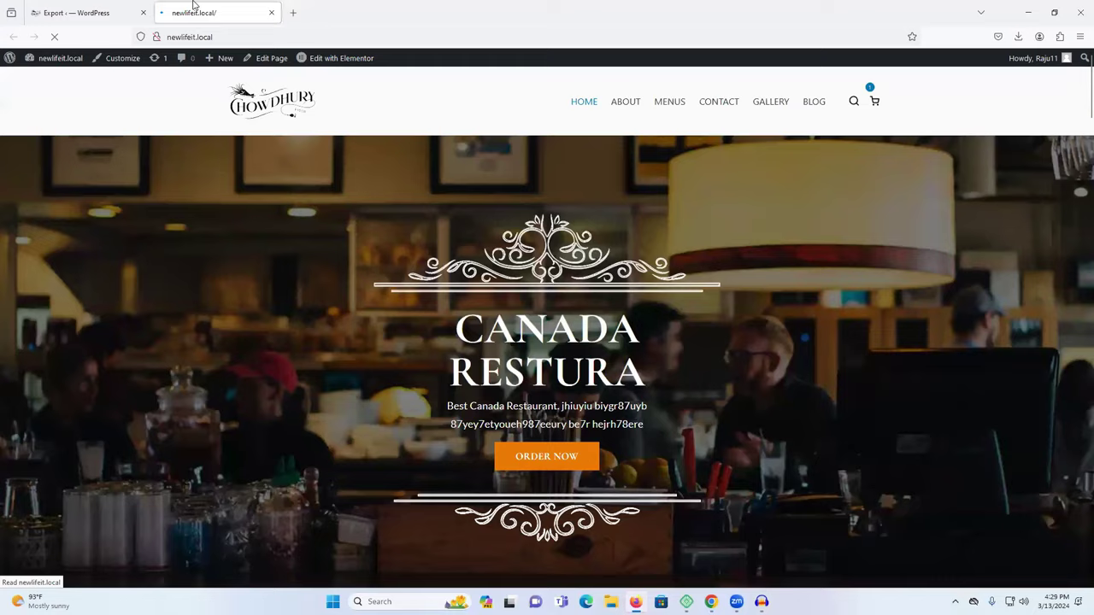
scroll(457, 275, "down", 3)
scroll(458, 276, "down", 8)
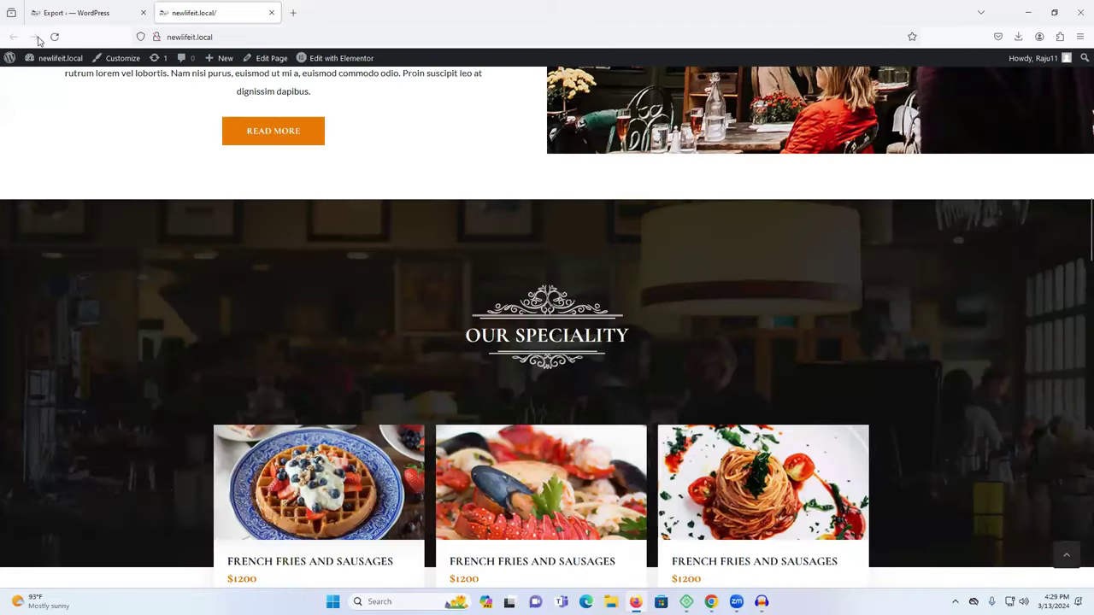
Step: Return to the admin area and open the WP Reset tools from the installed plugins, going to the Site Reset section
key("ctrl+Tab")
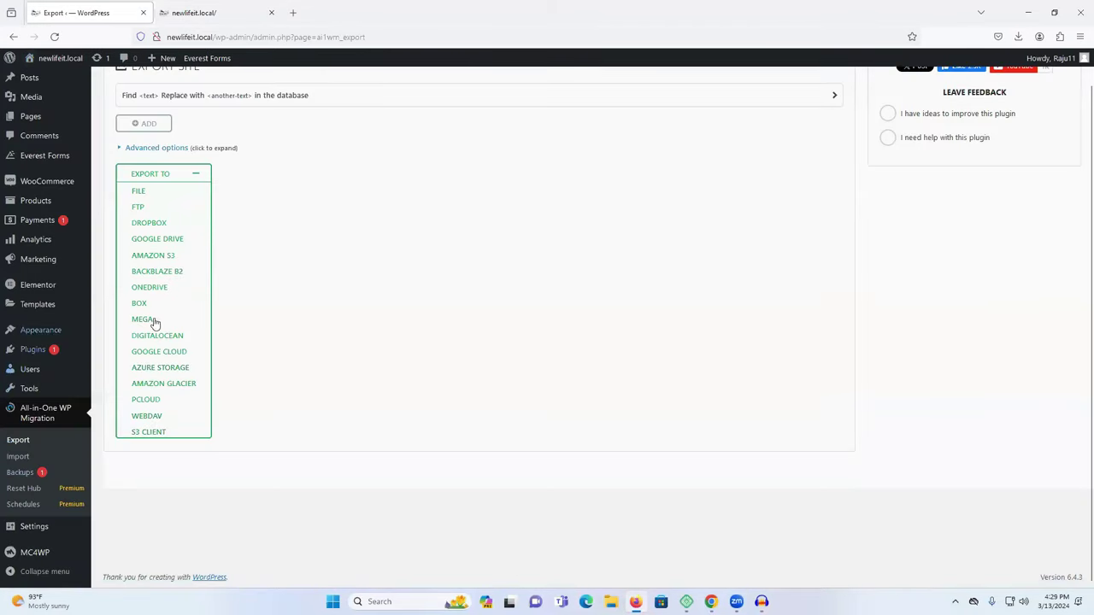
left_click(45, 352)
scroll(238, 348, "down", 2)
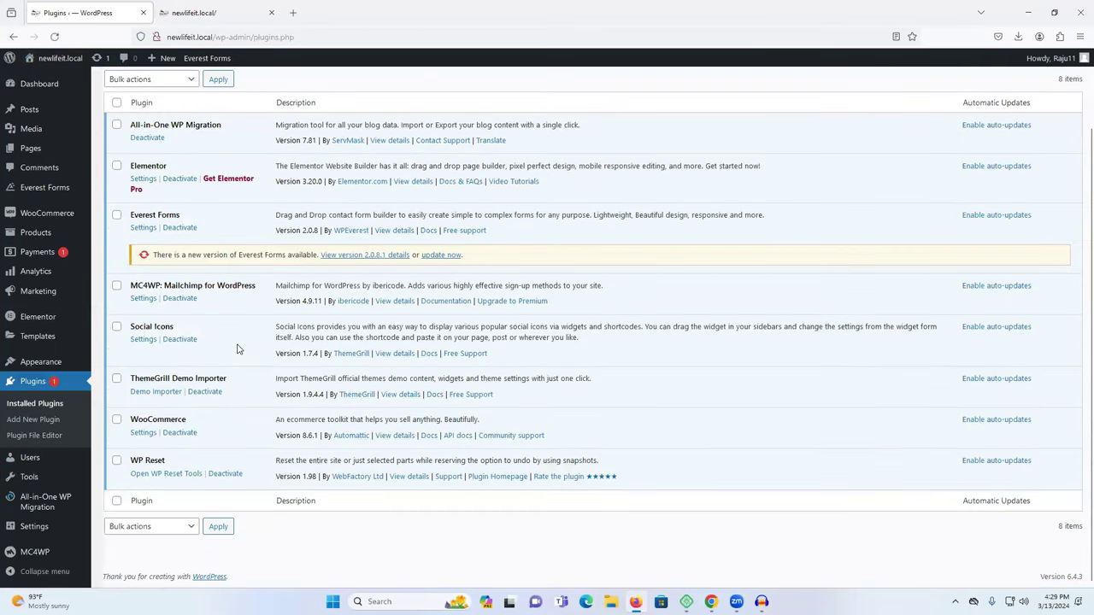
left_click(193, 472)
scroll(359, 414, "down", 4)
scroll(333, 413, "down", 9)
Step: Enter "reset" as the Site Reset confirmation and reset WordPress with only the WP Reset plugin reactivated
double_click(156, 341)
key("ctrl+c")
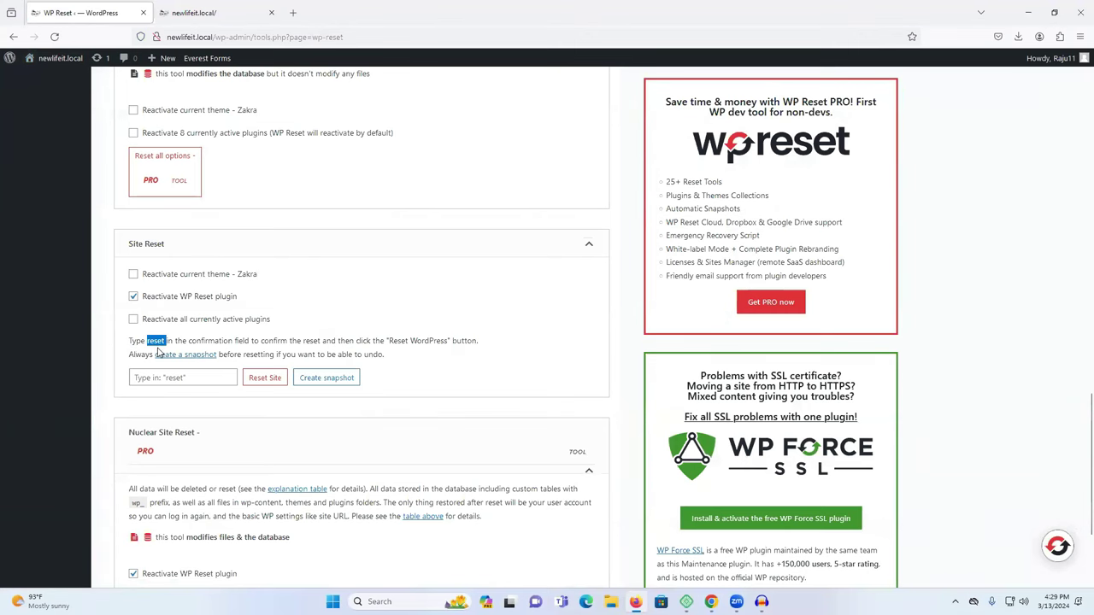
left_click(181, 378)
key("ctrl+v")
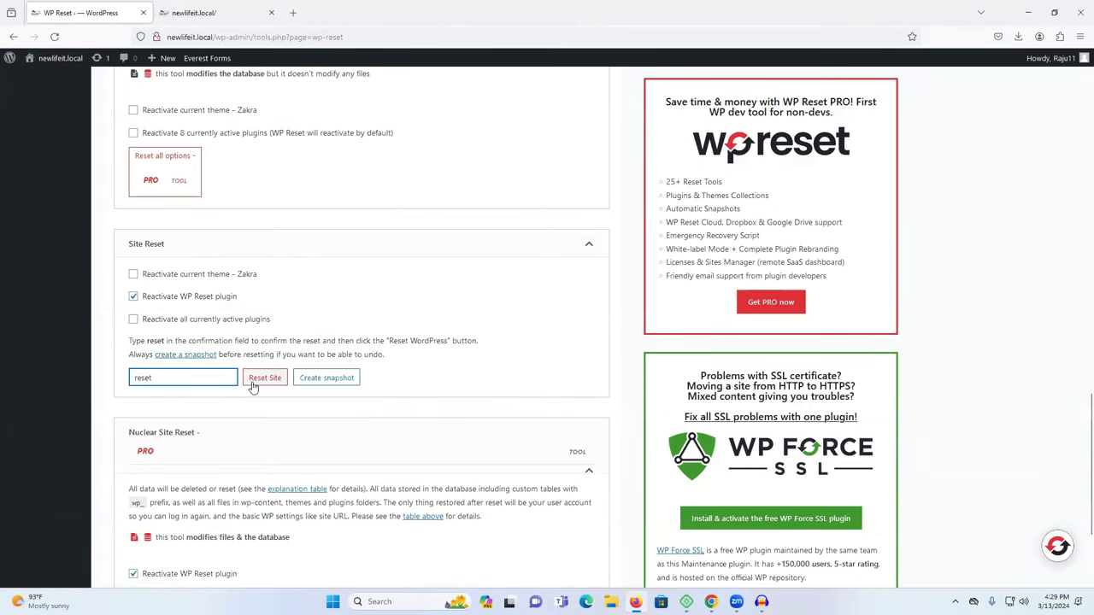
left_click(259, 381)
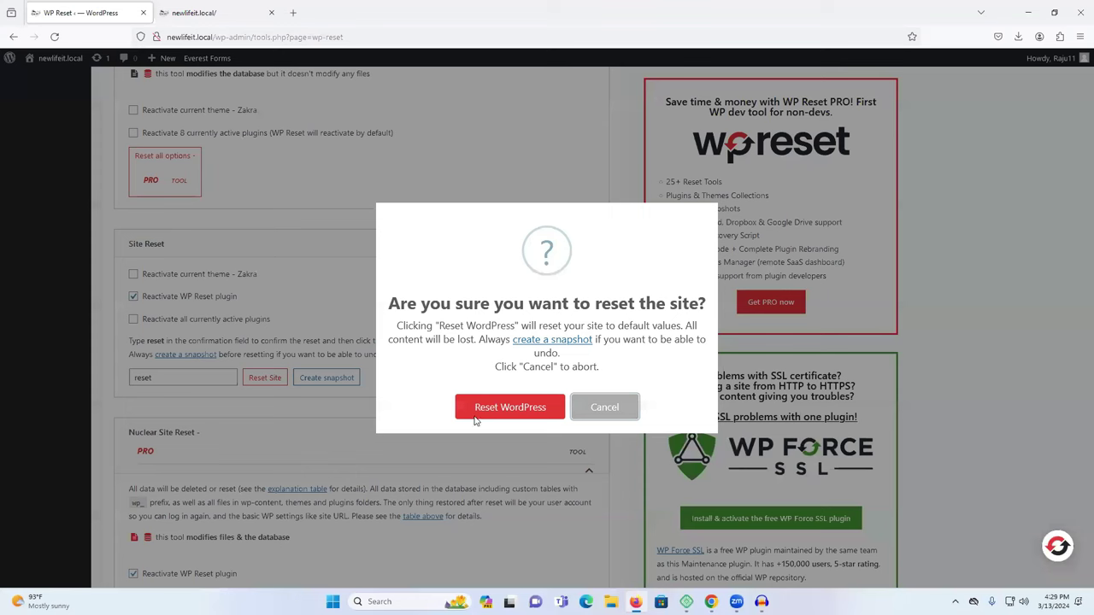
left_click(472, 412)
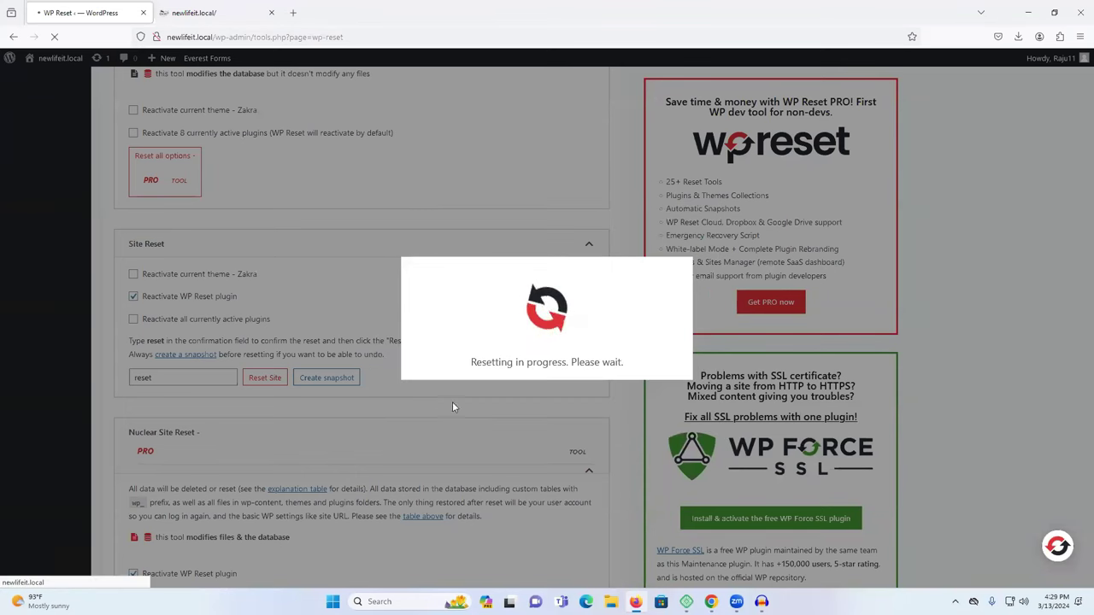
Step: Reload the site's home page in the other tab and examine how it looks after the reset
left_click(193, 12)
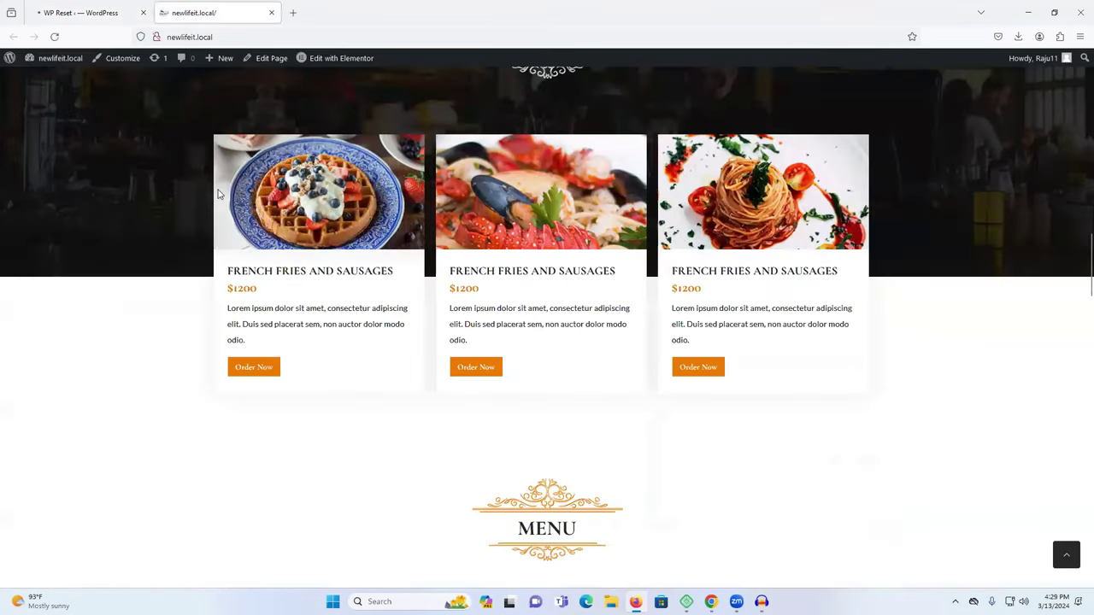
scroll(159, 324, "up", 10)
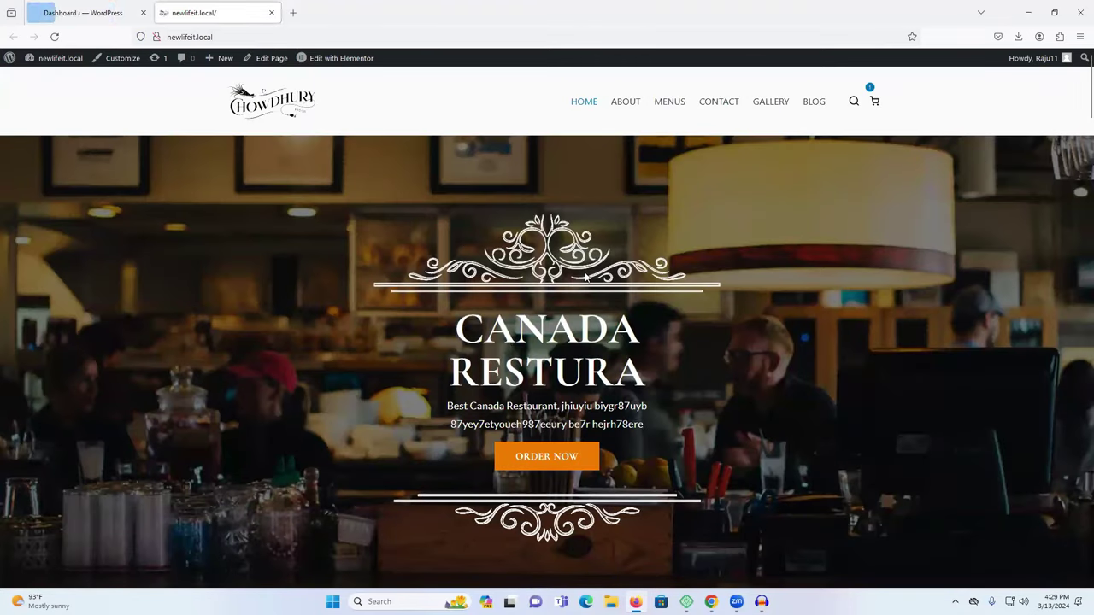
right_click(501, 111)
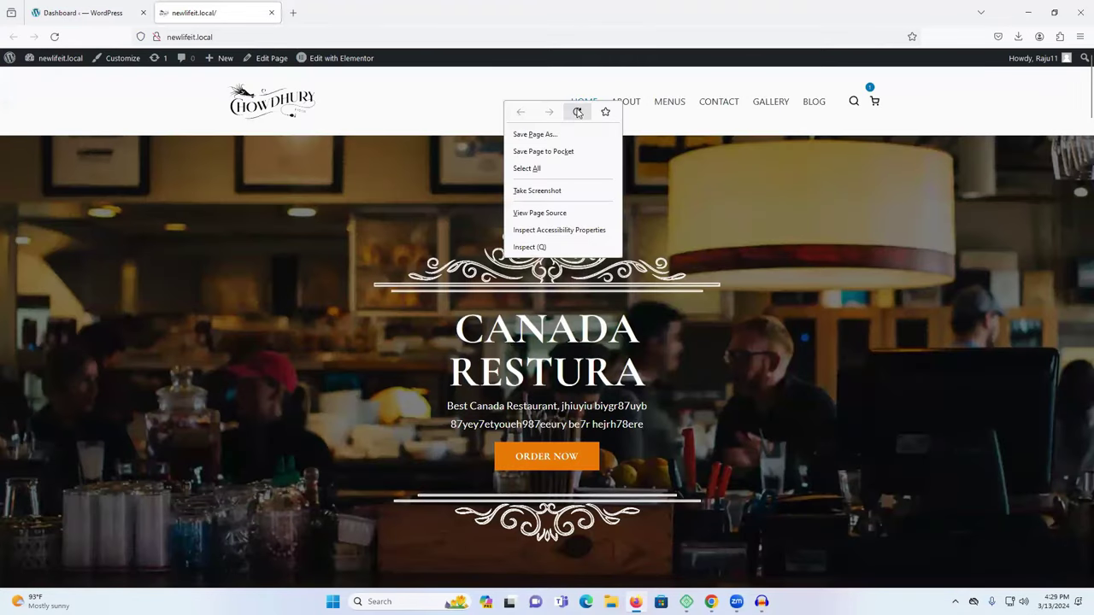
left_click(577, 112)
scroll(596, 232, "down", 12)
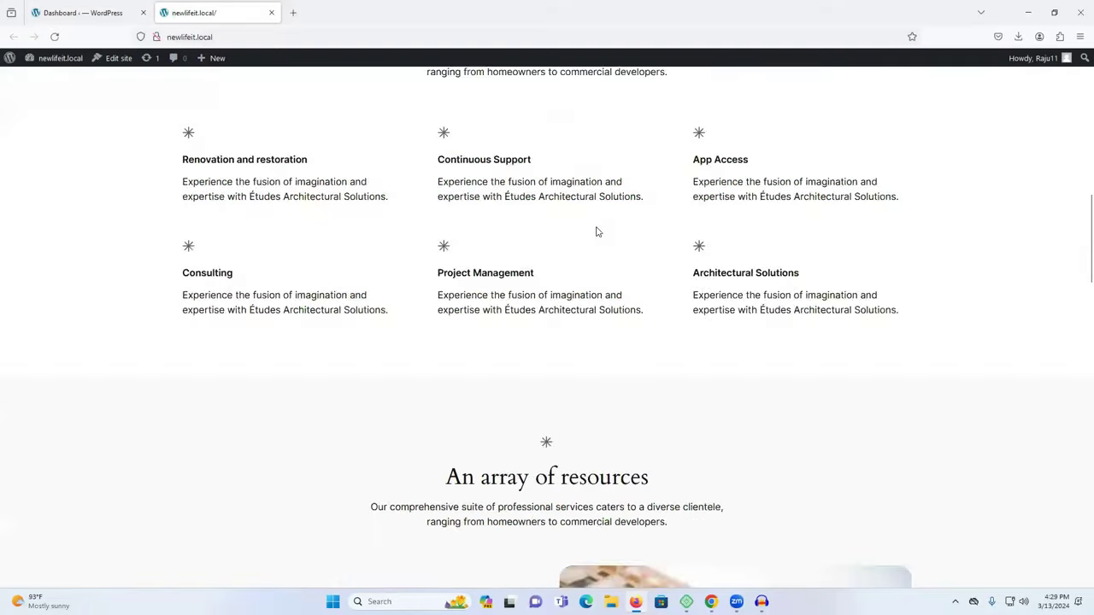
scroll(413, 156, "up", 6)
scroll(413, 157, "up", 7)
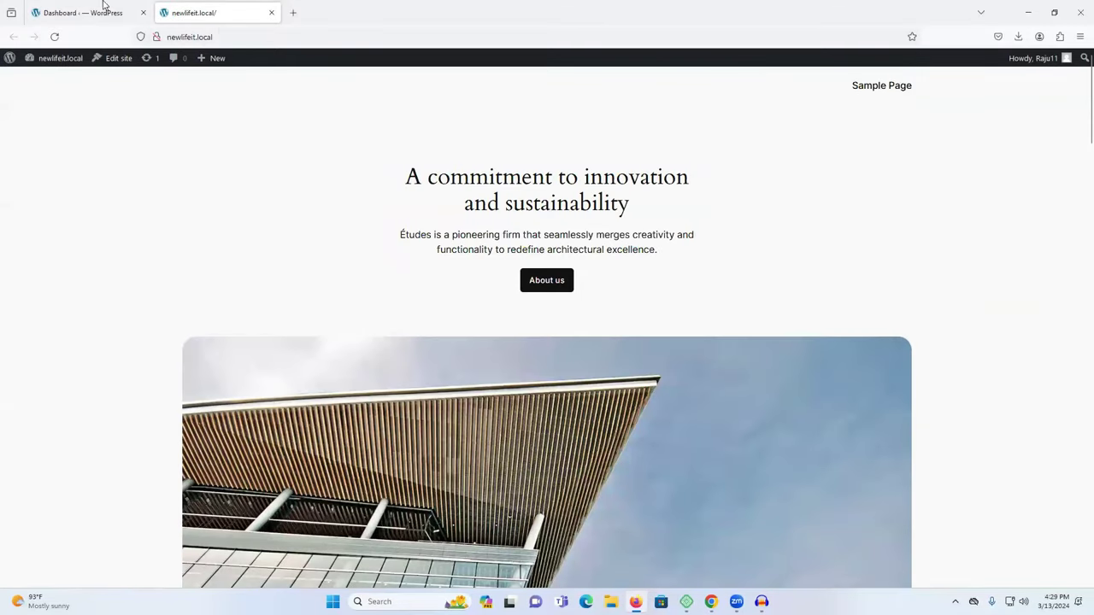
Step: Load newlifeit.local/wp-admin in the home page tab to check the dashboard, and close that tab
left_click(293, 36)
left_click(292, 36)
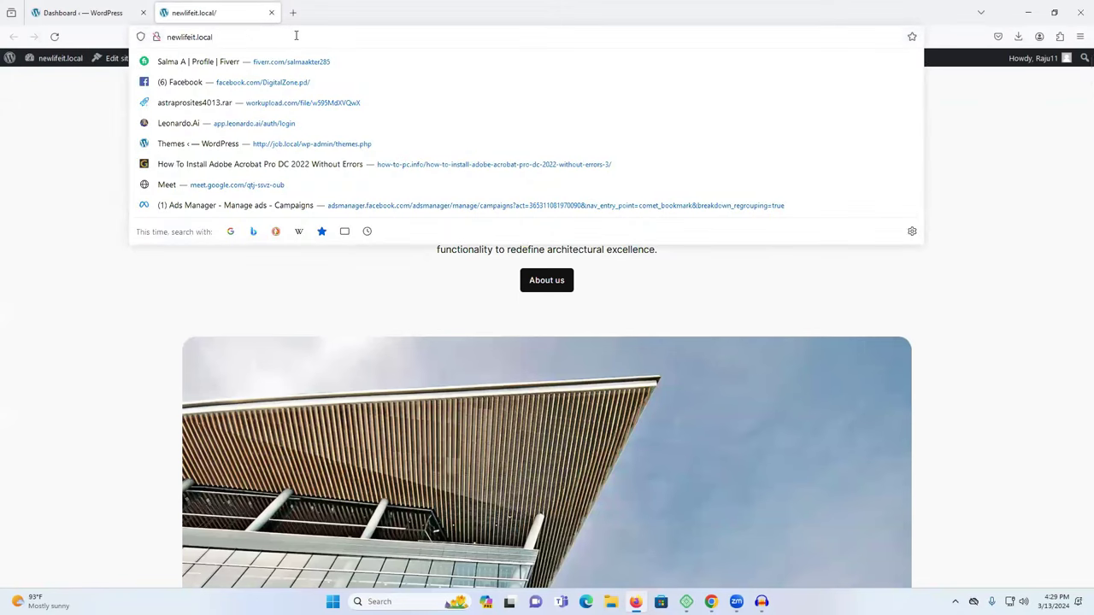
type("/")
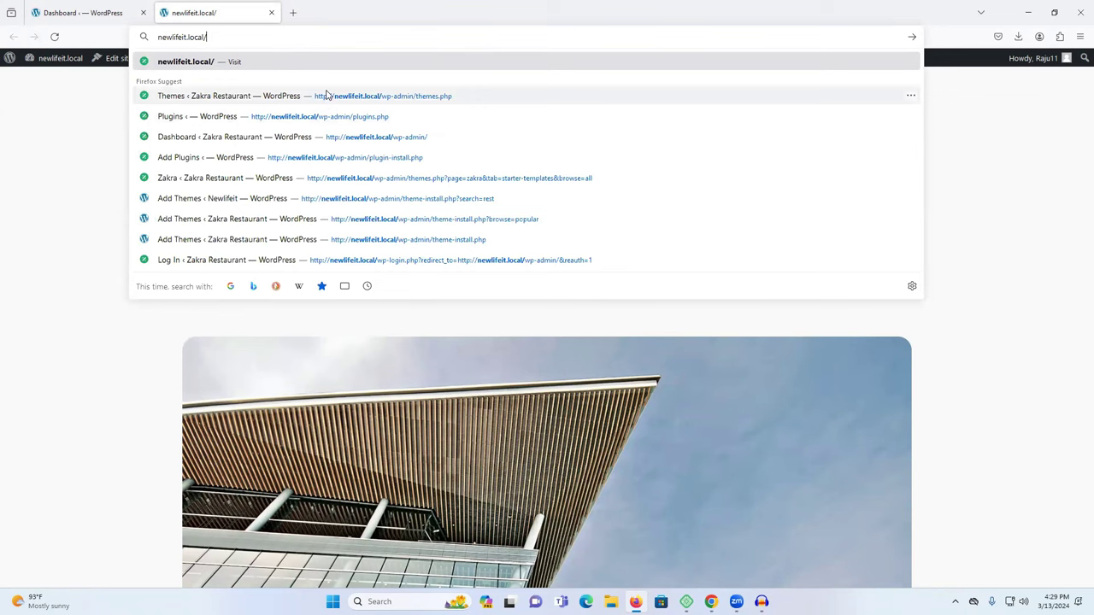
type("w")
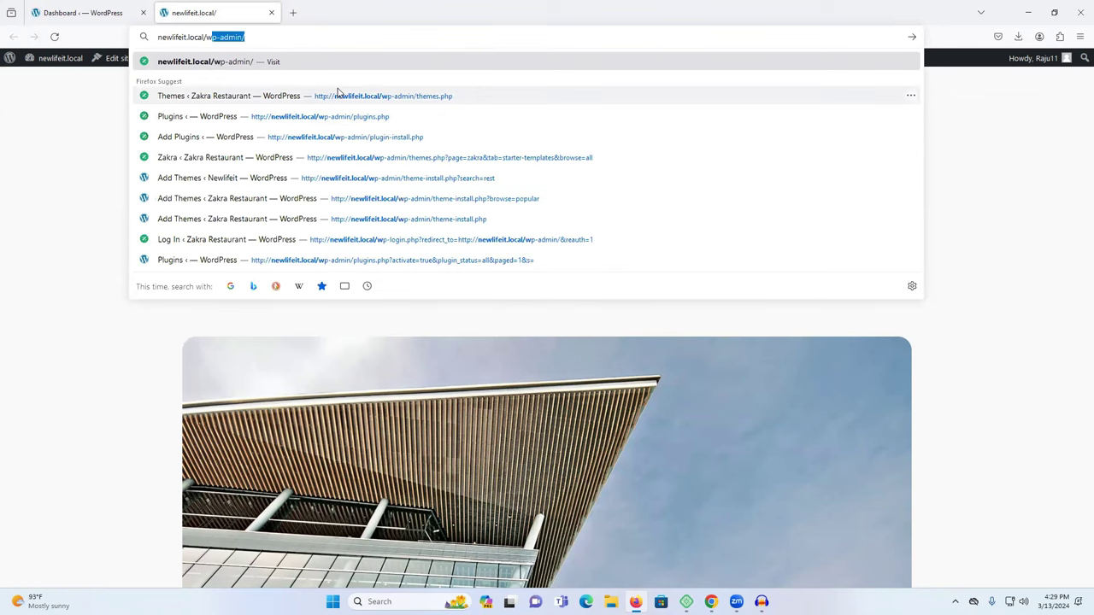
key("Return")
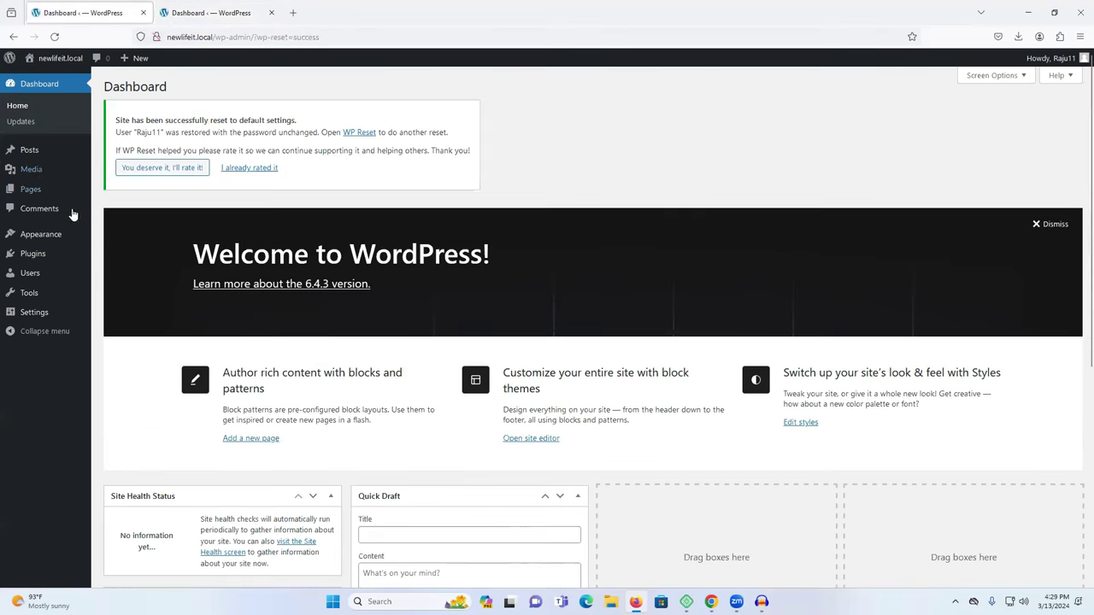
left_click(231, 12)
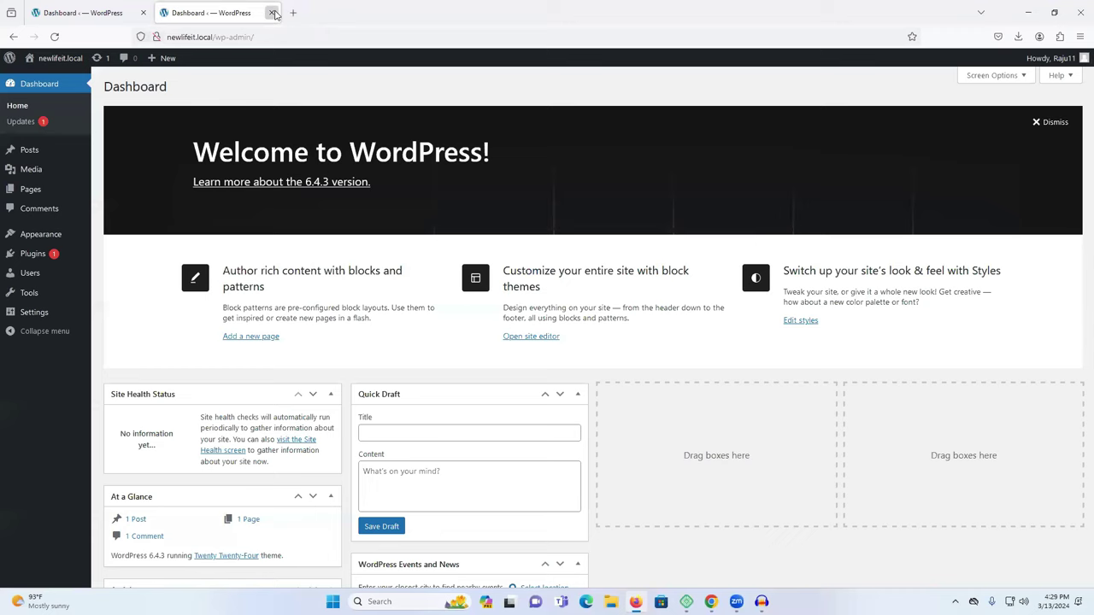
left_click(271, 12)
Step: Open the site's home page in a new tab and return to the dashboard tab
right_click(49, 81)
left_click(53, 90)
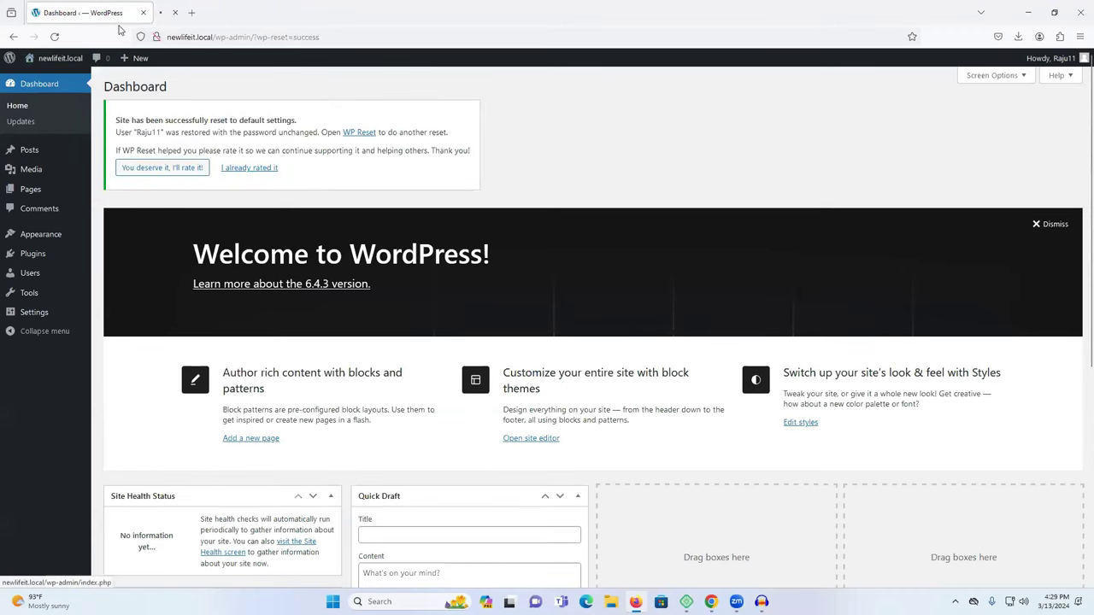
left_click(205, 12)
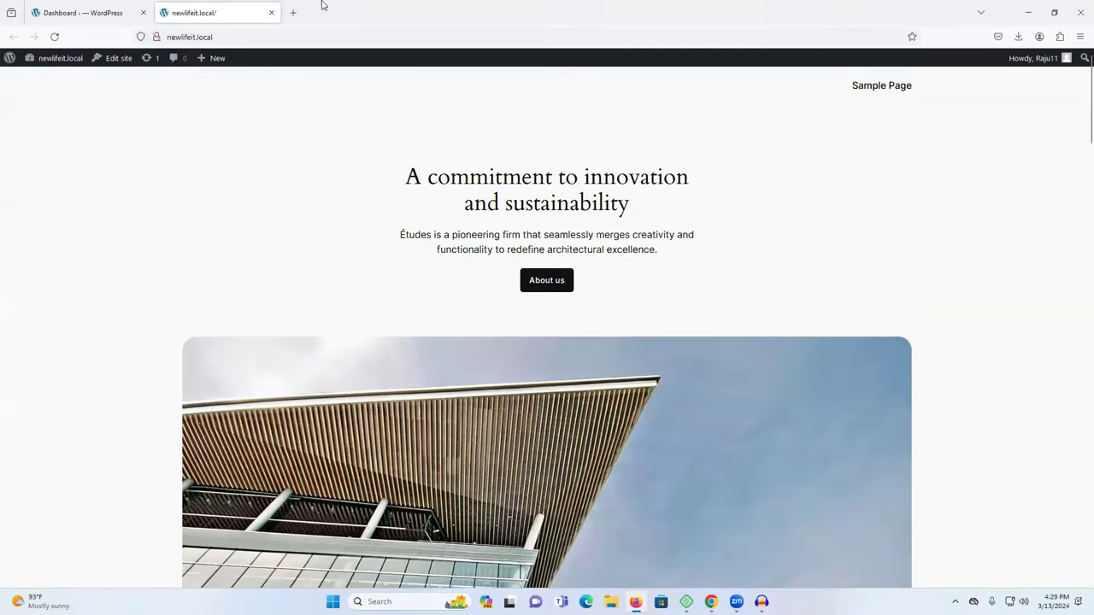
left_click(92, 5)
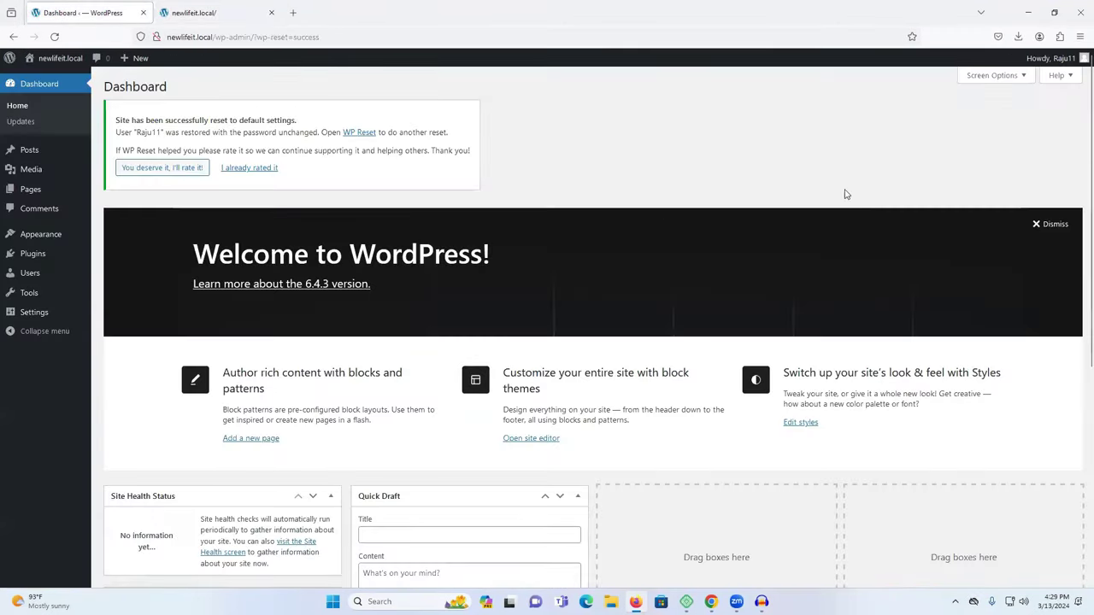
Step: Search the WordPress plugin directory for "all" from the Add Plugins page
left_click(32, 256)
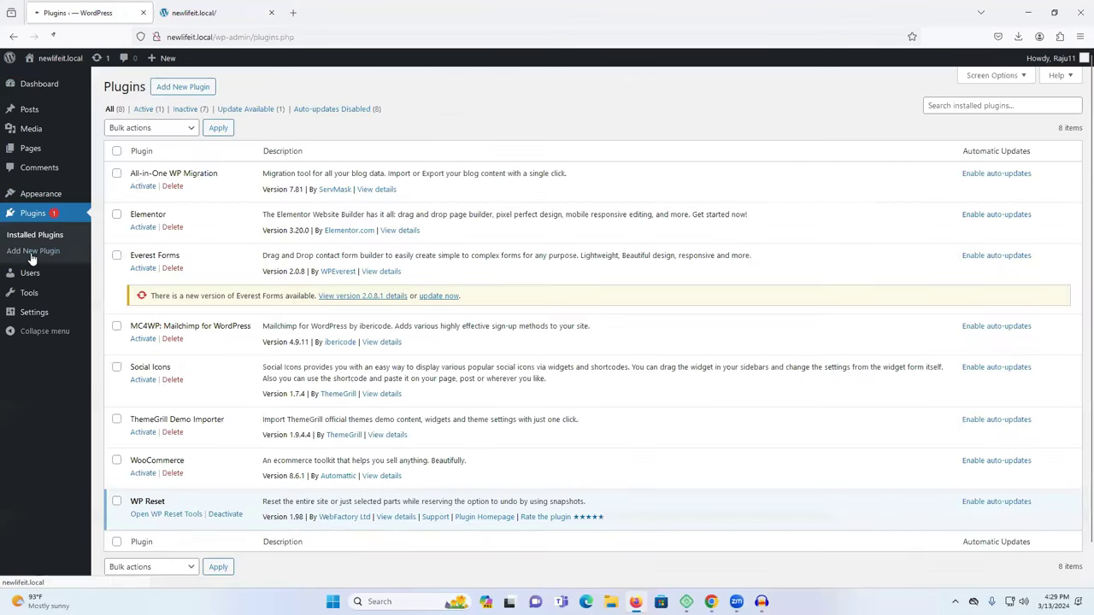
left_click(171, 94)
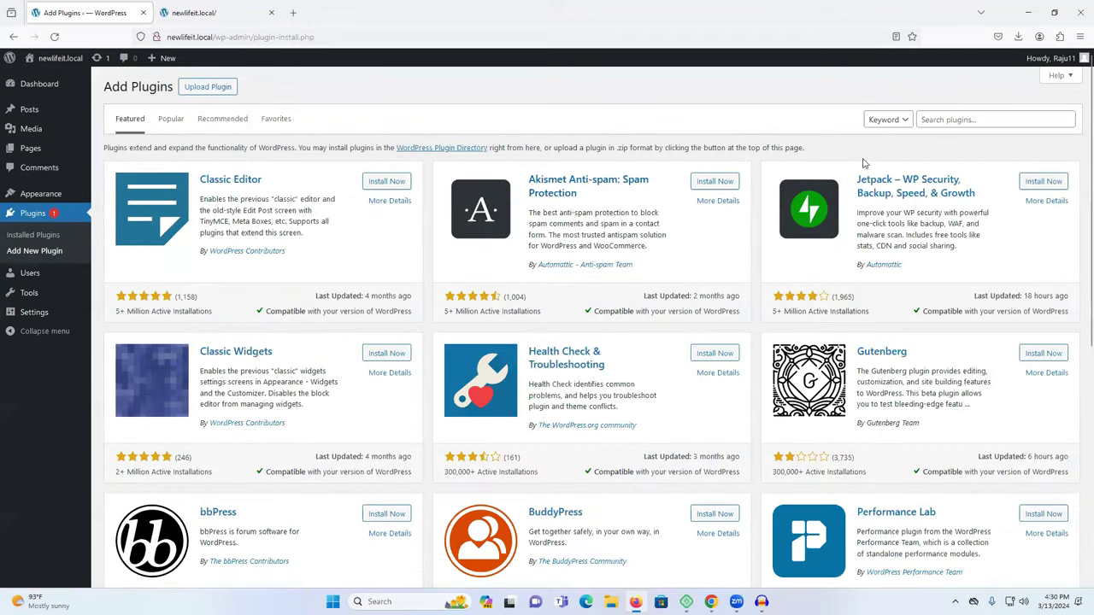
left_click(953, 116)
type("all")
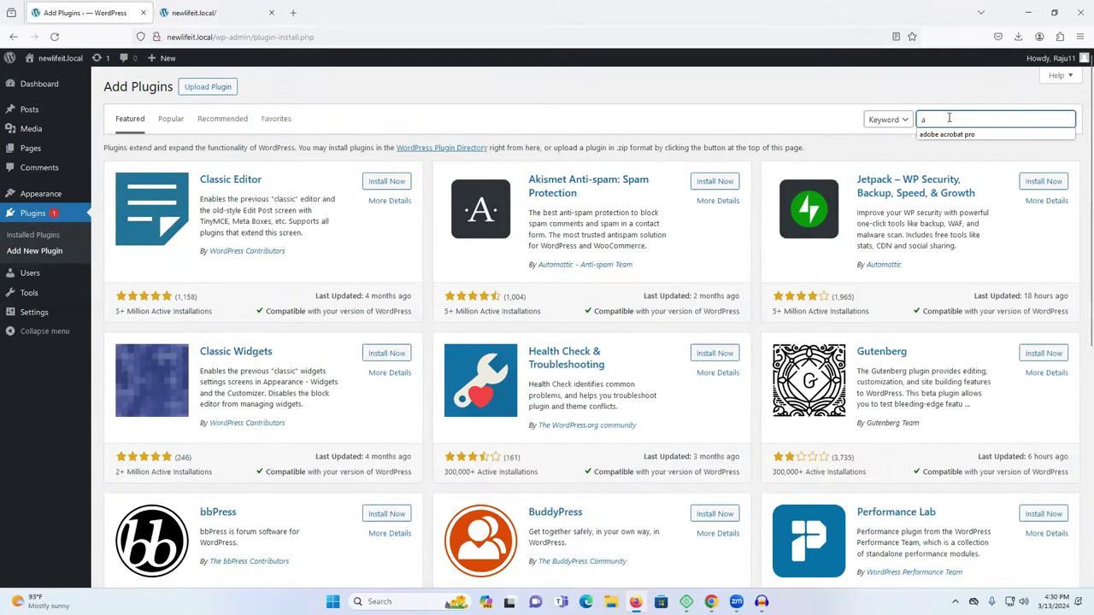
key("Return")
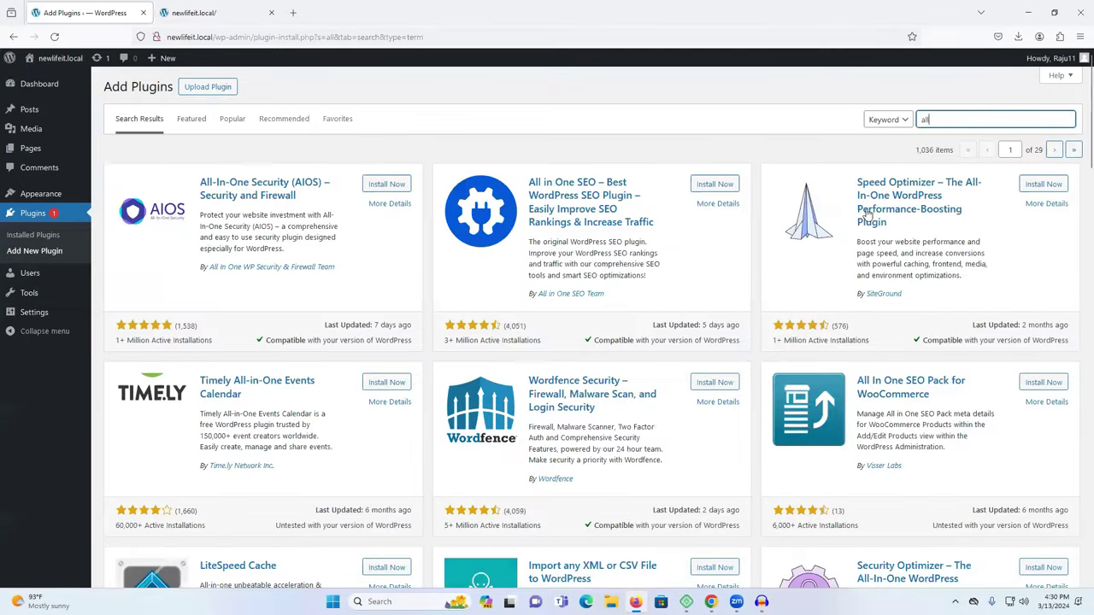
Step: Activate the All-in-One WP Migration plugin from the search results
scroll(647, 256, "down", 3)
scroll(462, 278, "down", 3)
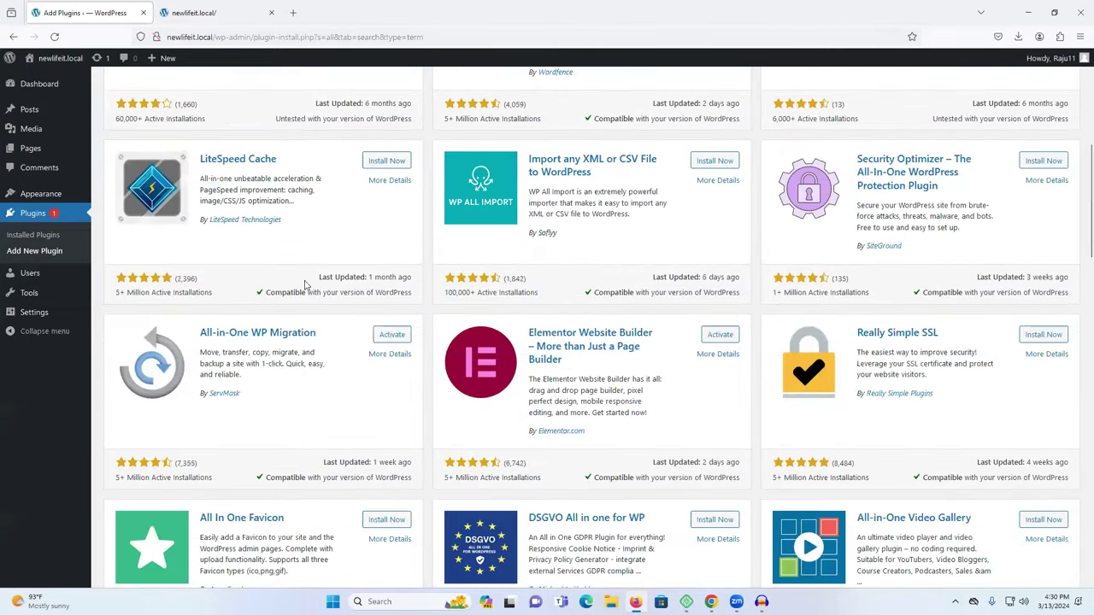
left_click(392, 335)
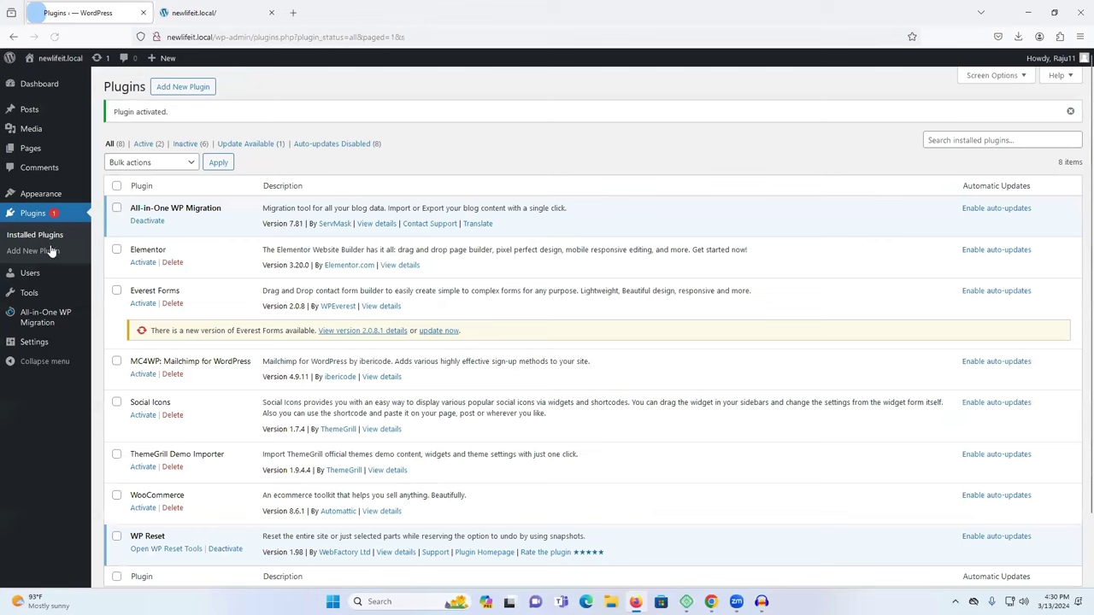
Step: Open All-in-One WP Migration and go to its Import page
left_click(36, 326)
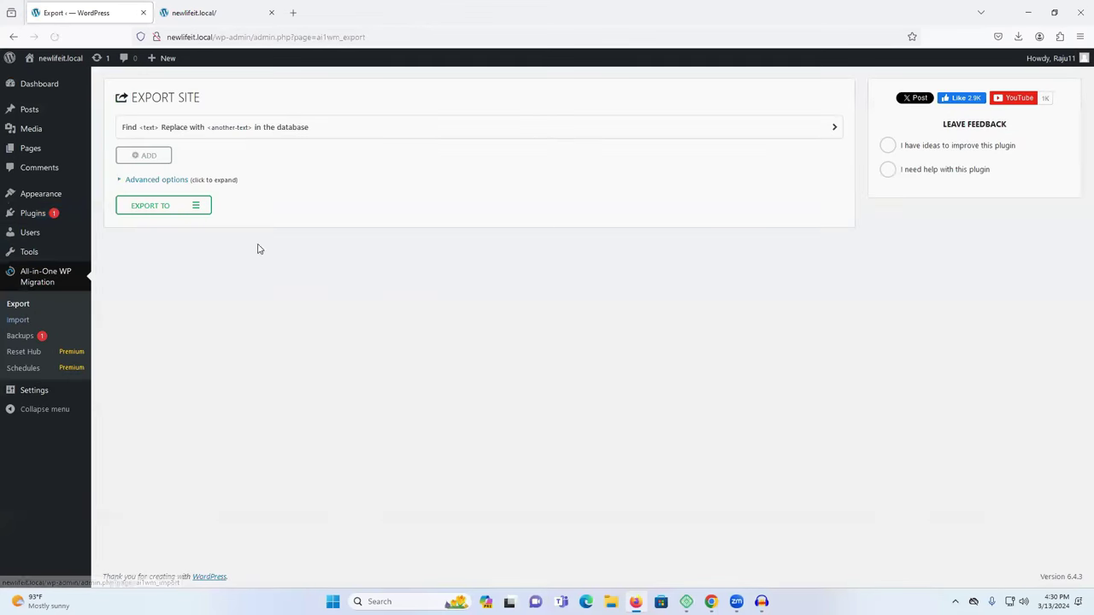
left_click_drag(135, 98, 288, 97)
left_click(269, 188)
left_click(16, 319)
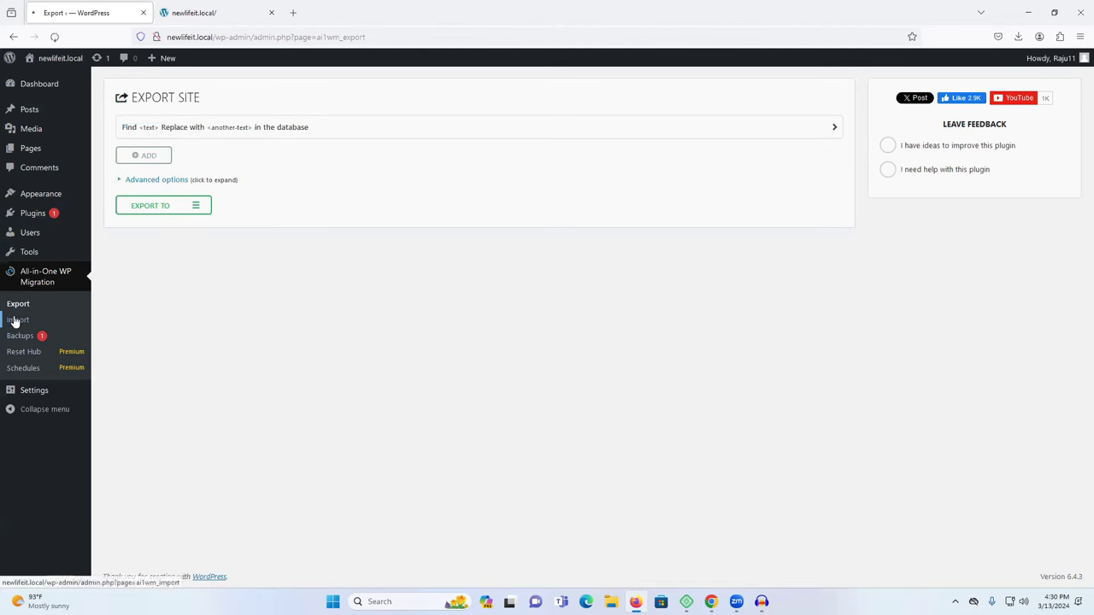
Step: Reload the site's home page in the other tab to check it, and return to the Import page
left_click(224, 10)
right_click(233, 166)
left_click(306, 174)
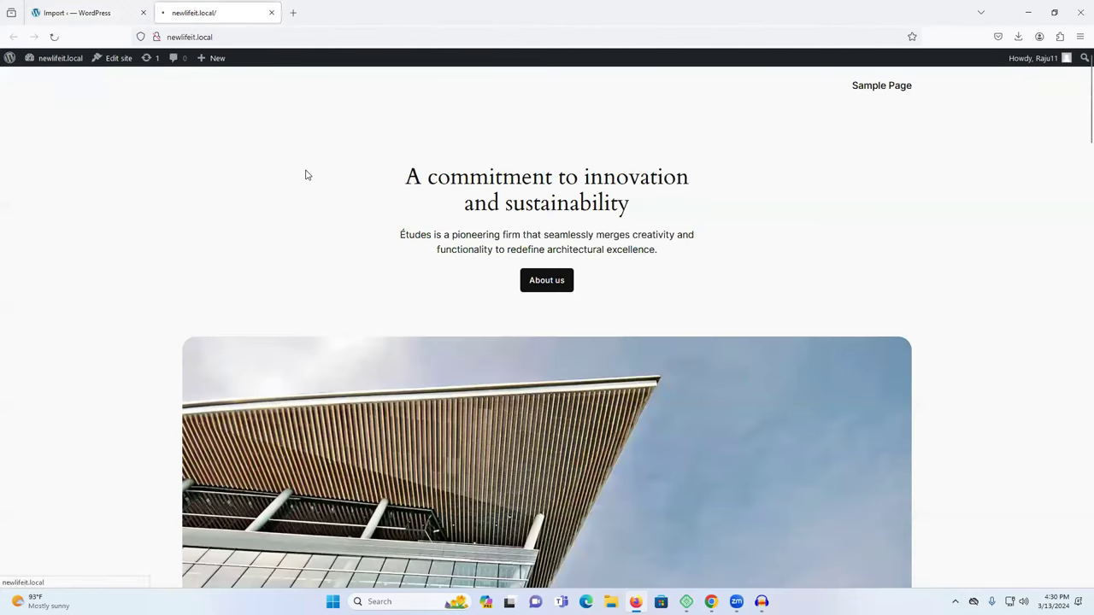
left_click(48, 7)
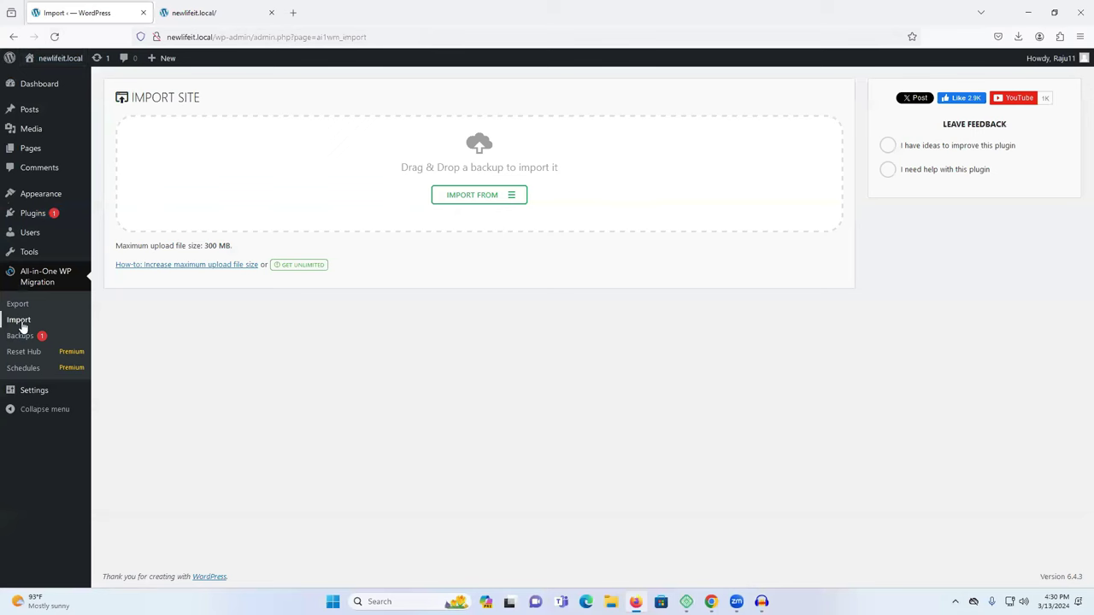
left_click(452, 199)
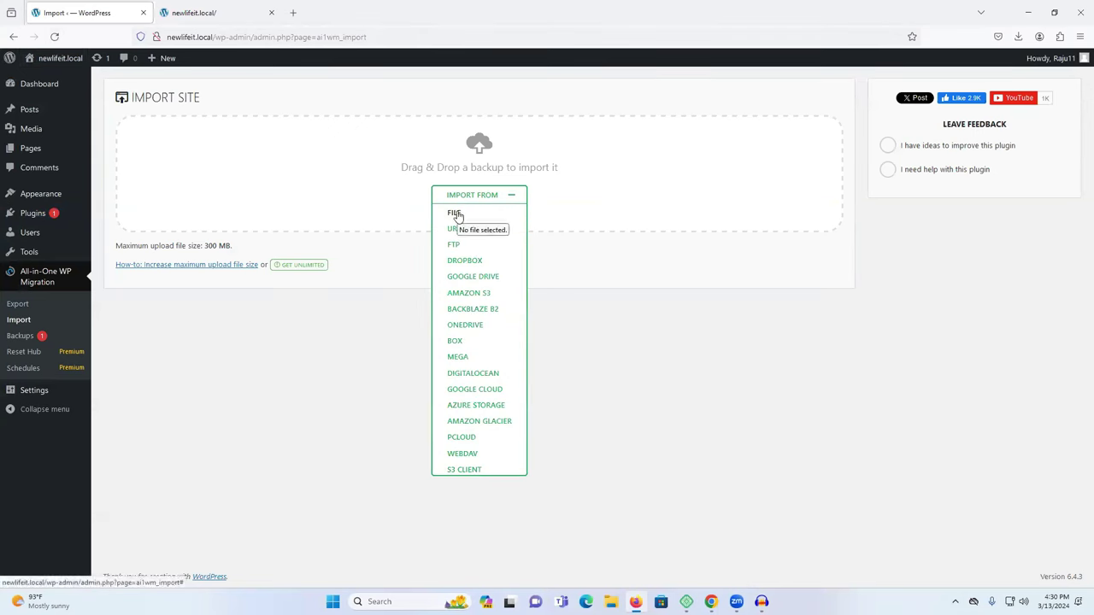
left_click(454, 214)
left_click(135, 137)
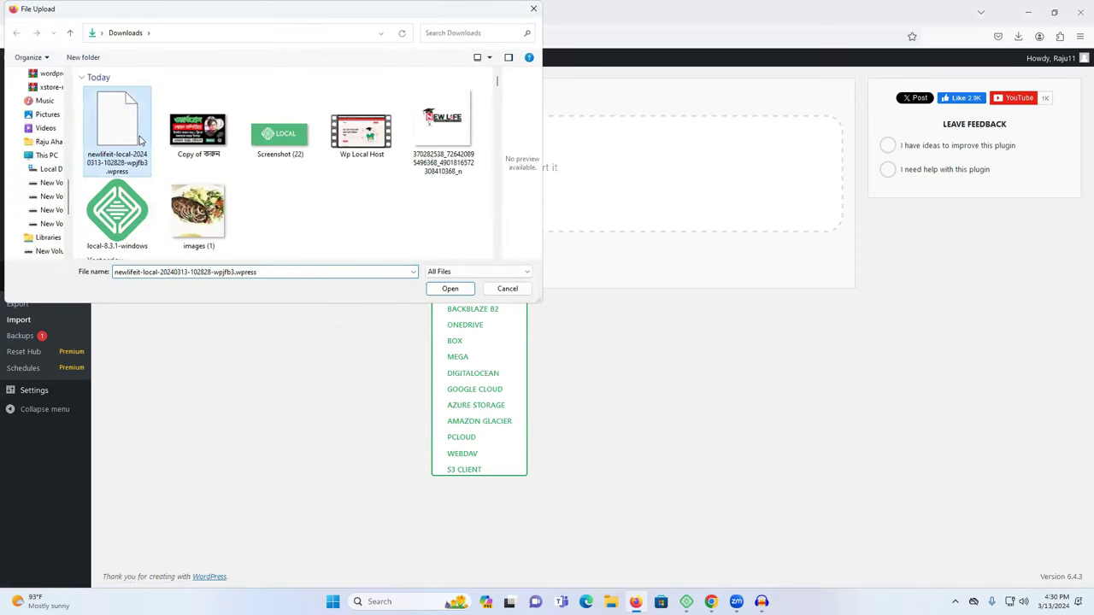
left_click(451, 288)
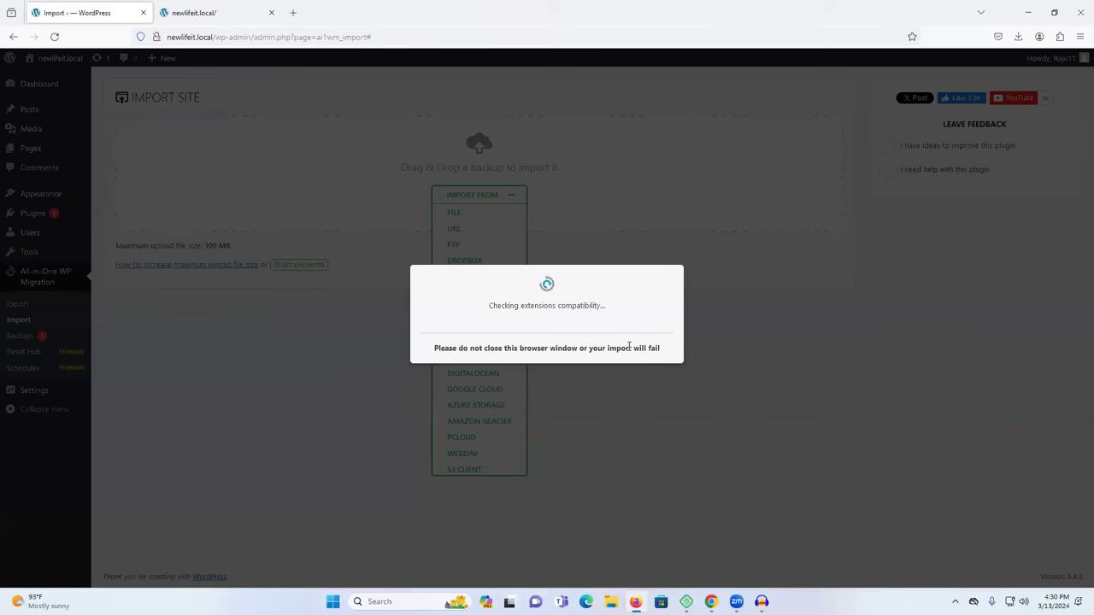
Step: Proceed with the backup import, wait for the restore to complete, and finish the import
left_click(633, 356)
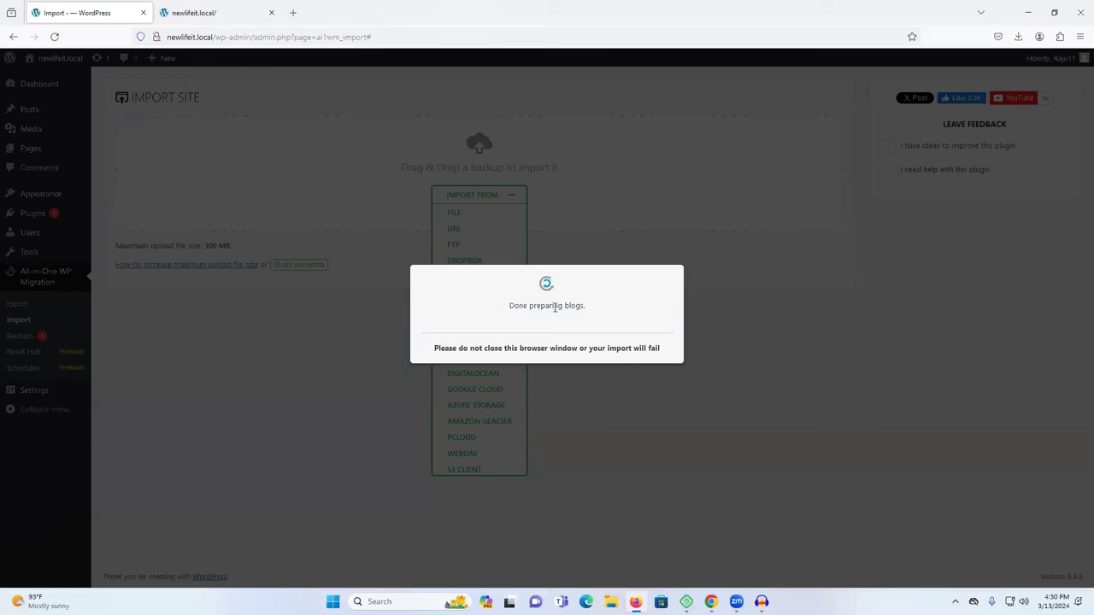
left_click_drag(556, 306, 589, 308)
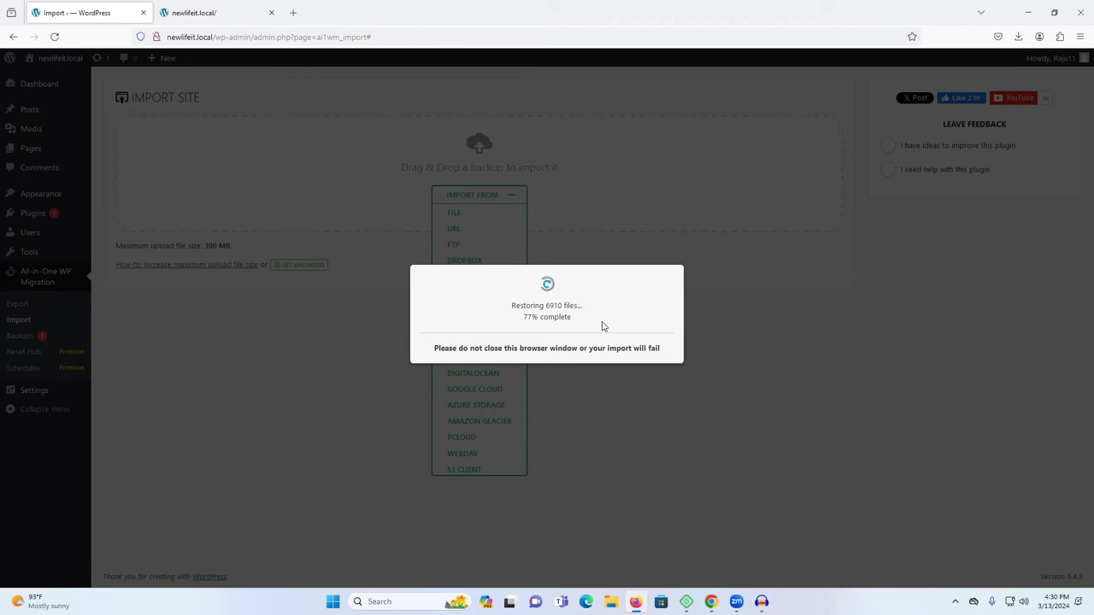
left_click_drag(511, 306, 622, 305)
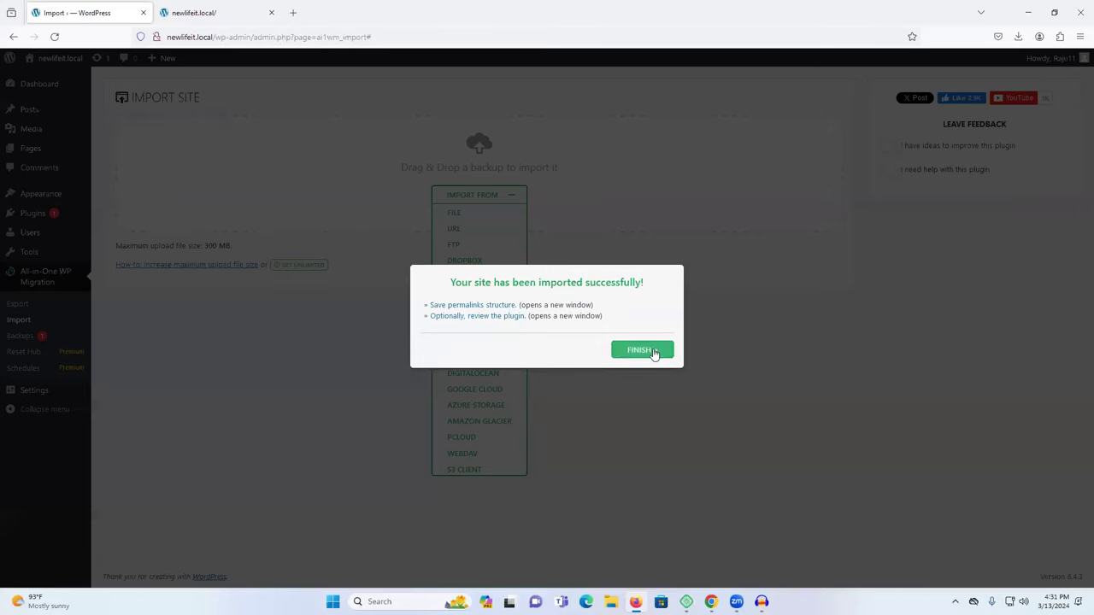
left_click(653, 350)
Step: Reload the site's home page in the other tab, look through its restored sections, and return to the Import page
left_click(203, 13)
right_click(208, 117)
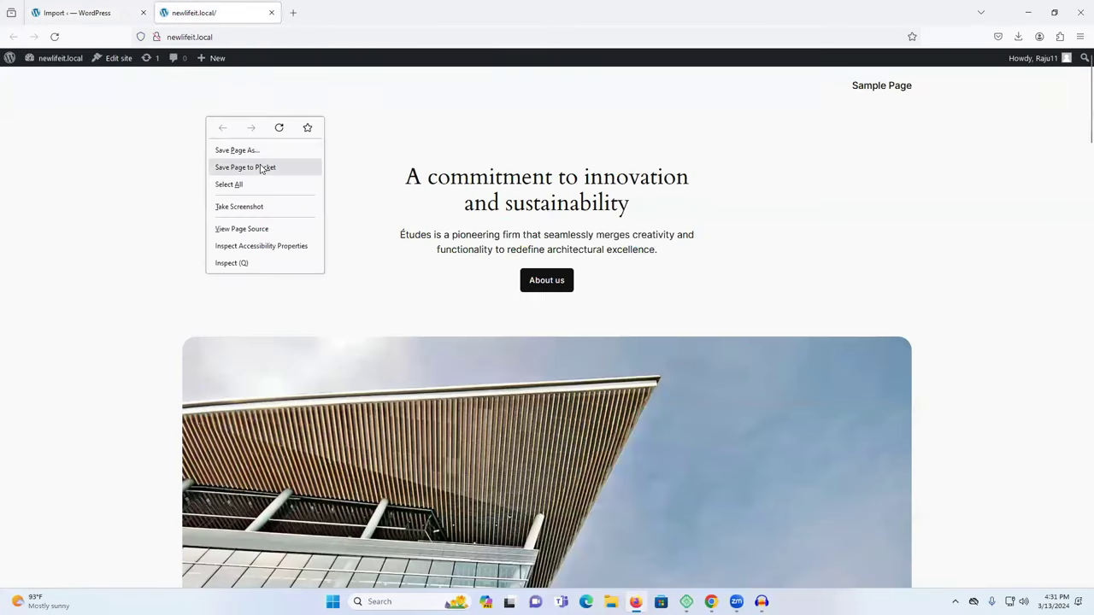
left_click(274, 134)
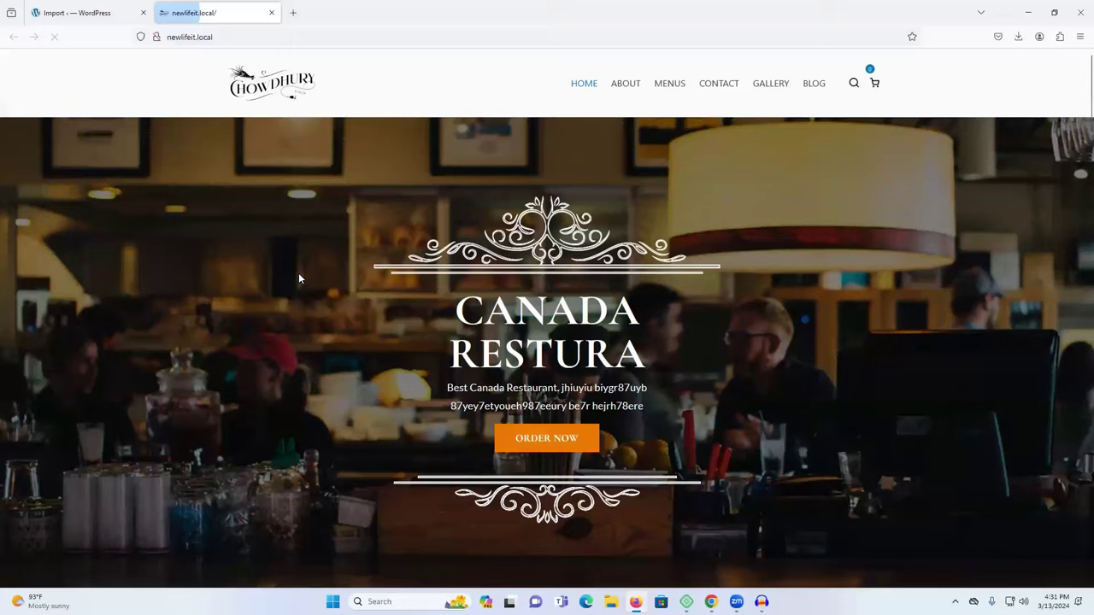
scroll(298, 278, "down", 10)
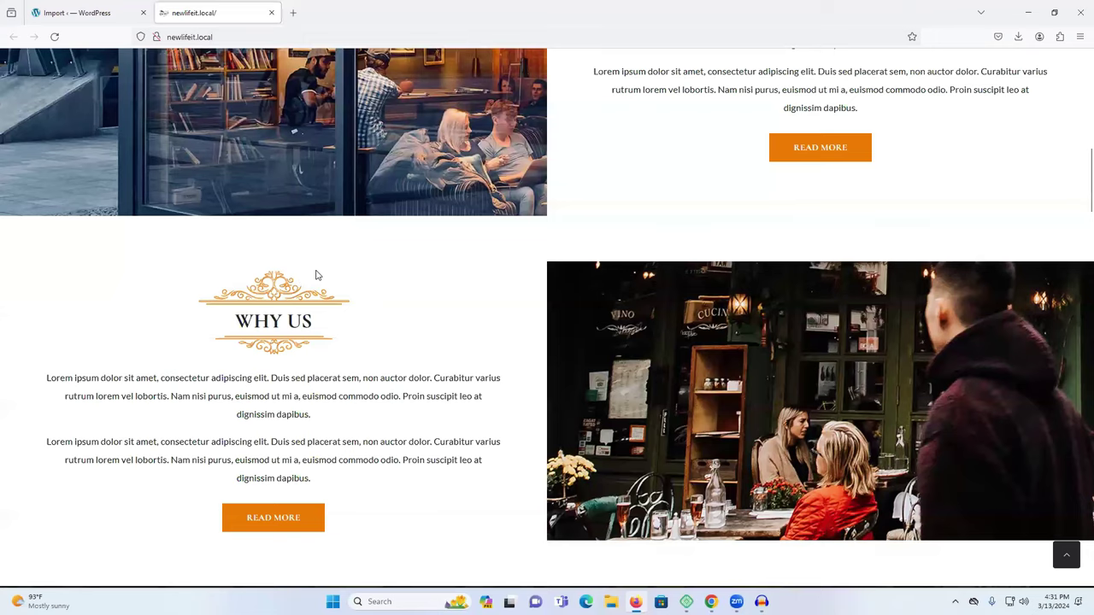
scroll(315, 277, "down", 5)
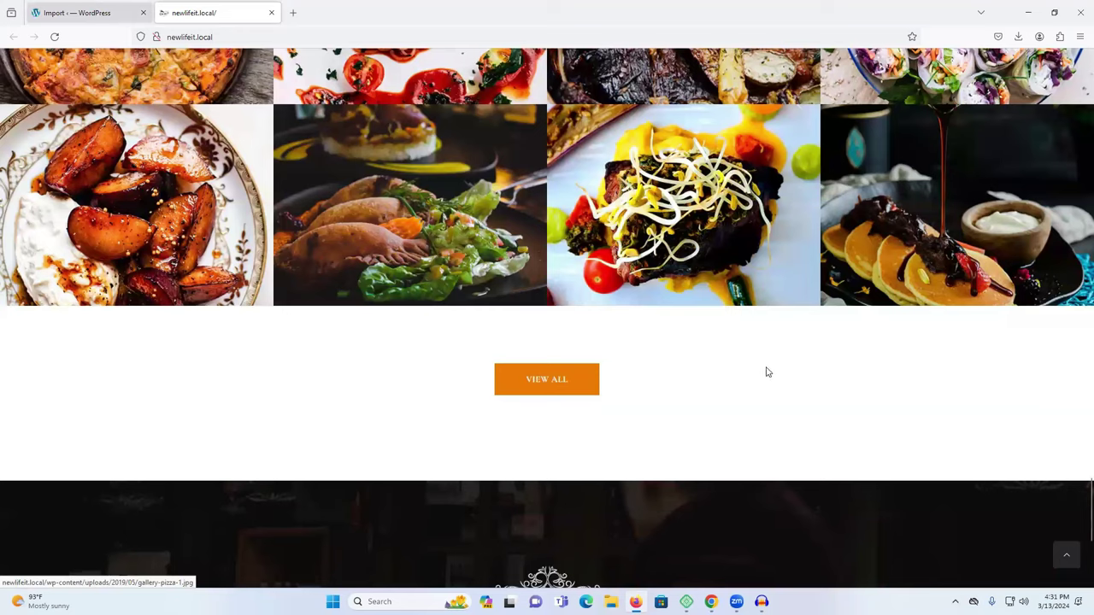
key("ctrl+shift+Tab")
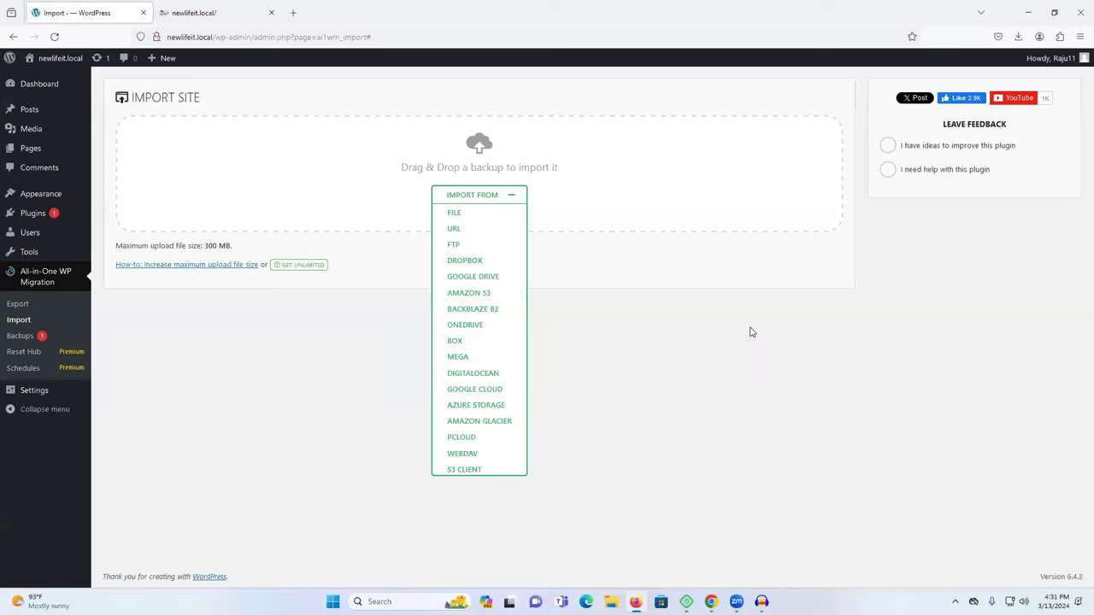